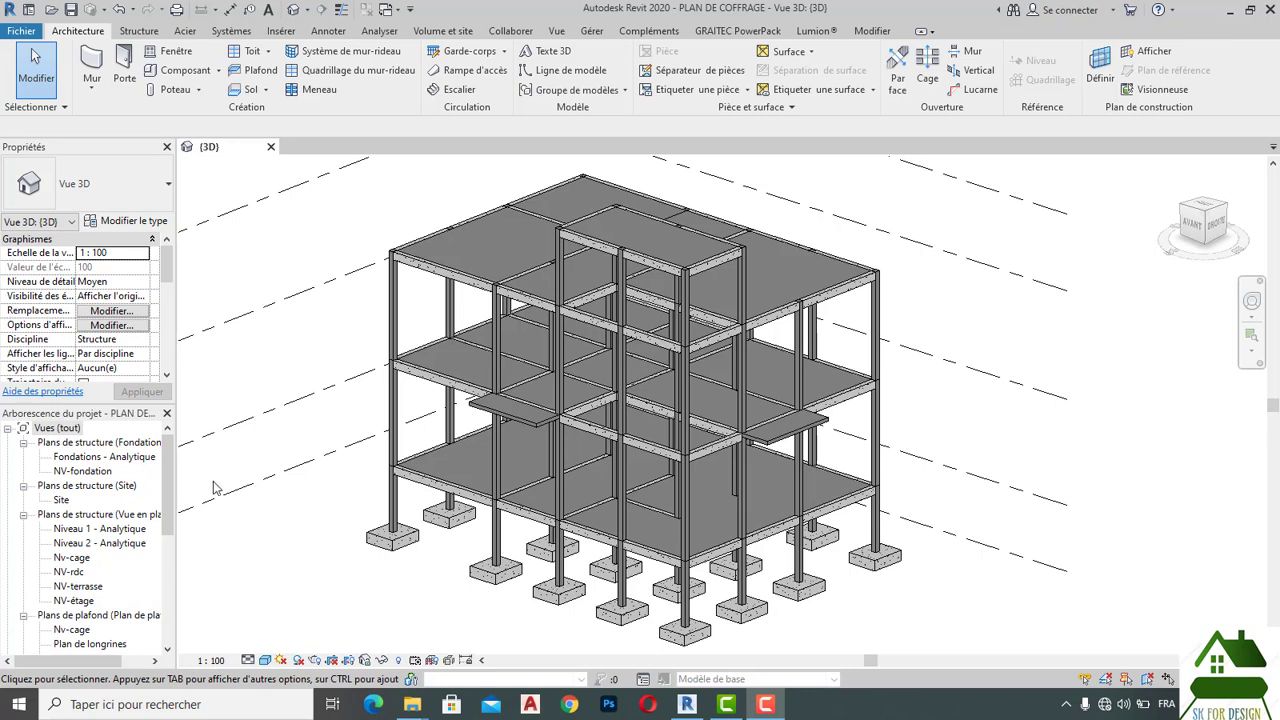
# Open the Plan de longrines ceiling plan from the Project Browser.
pyautogui.scroll(-1, 137, 530)
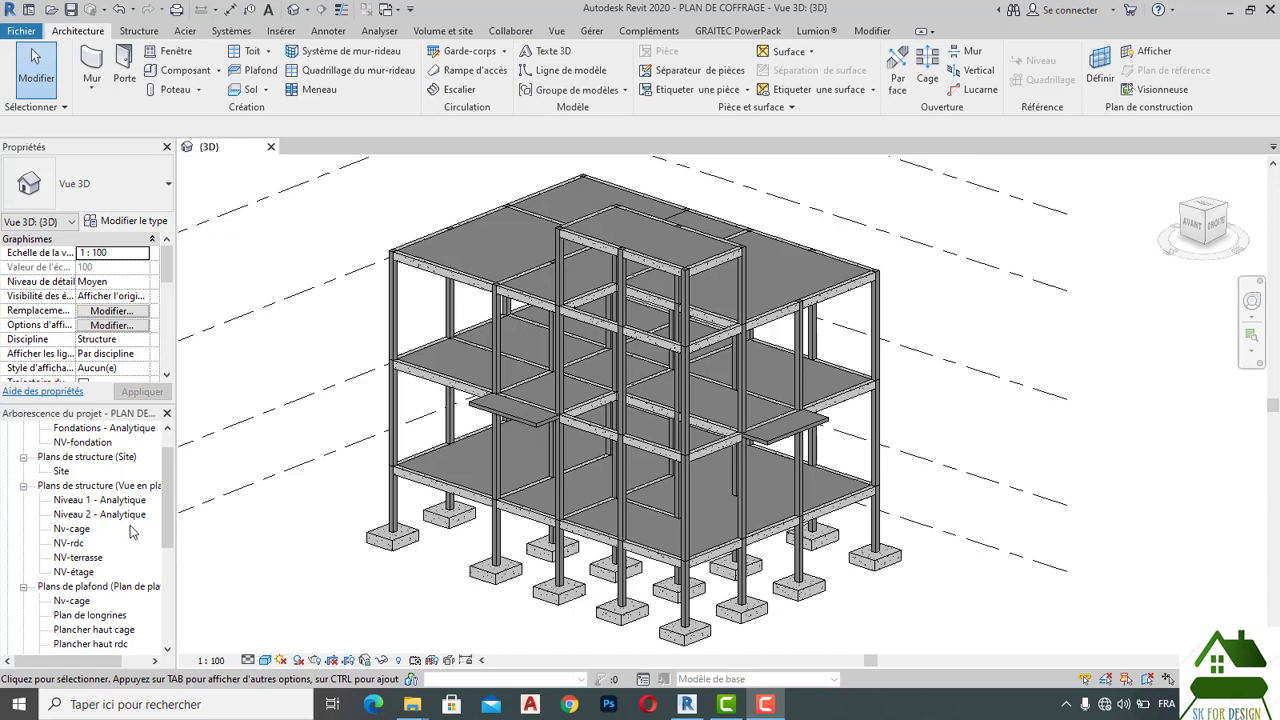
pyautogui.scroll(-1, 122, 556)
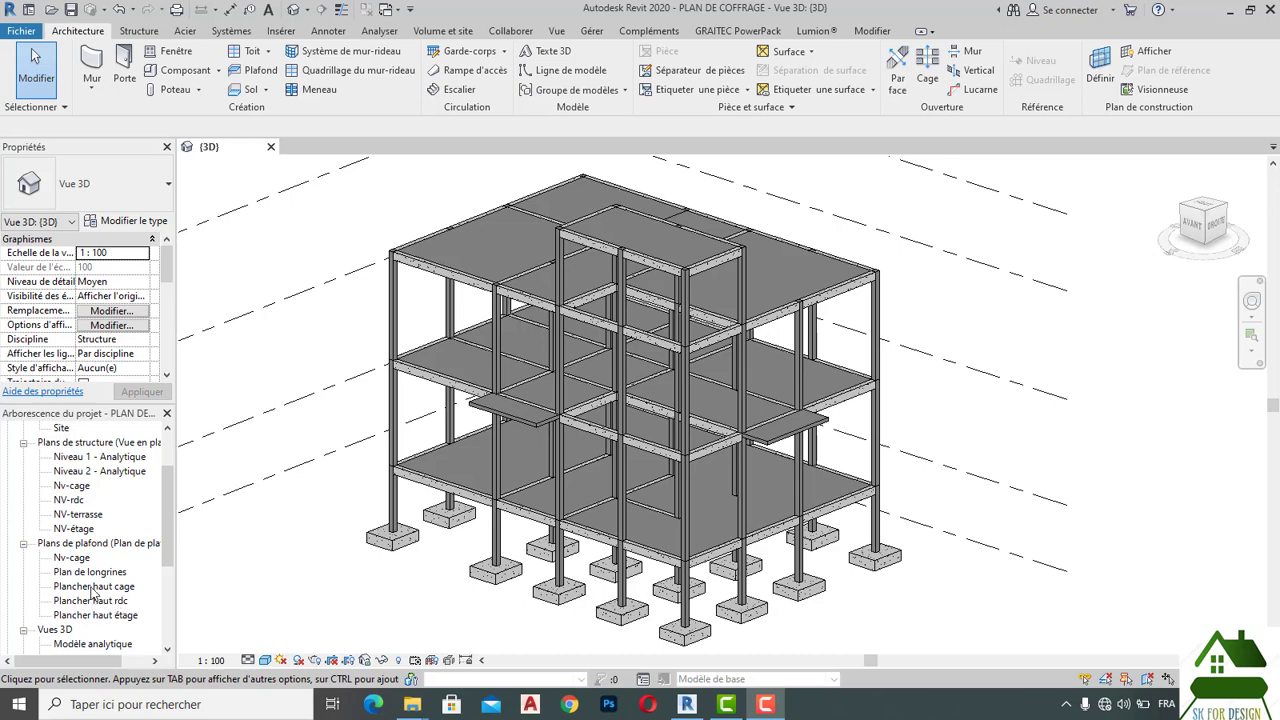
pyautogui.doubleClick(91, 574)
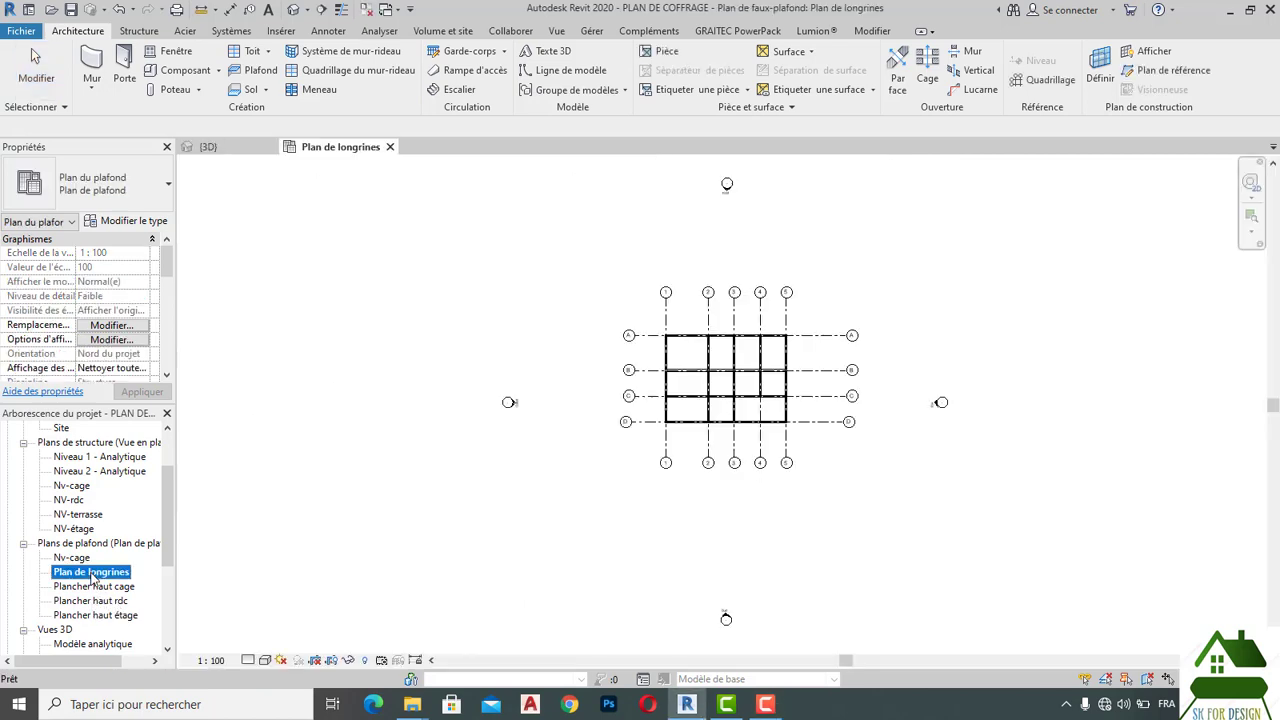
# Bring up the Longrine 1/00 view template settings from the plan's Properties.
pyautogui.scroll(5, 690, 352)
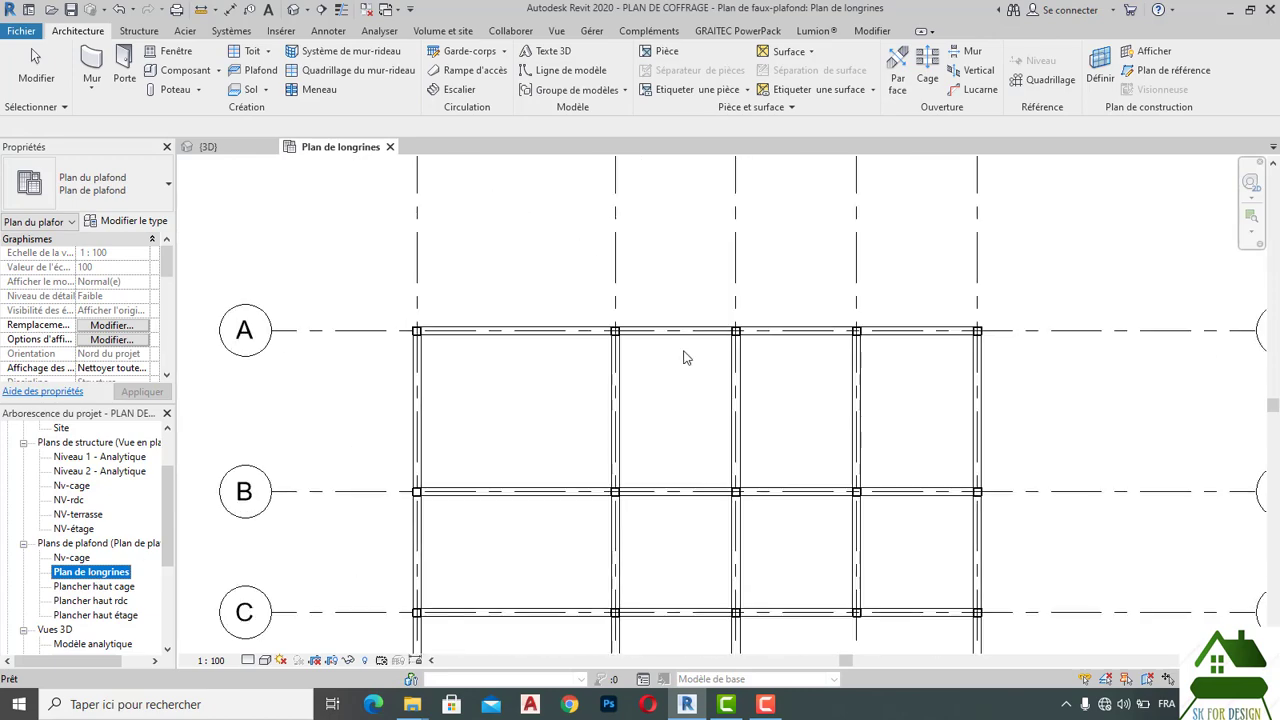
pyautogui.scroll(-1, 514, 357)
pyautogui.scroll(-1, 505, 362)
pyautogui.scroll(-1, 505, 362)
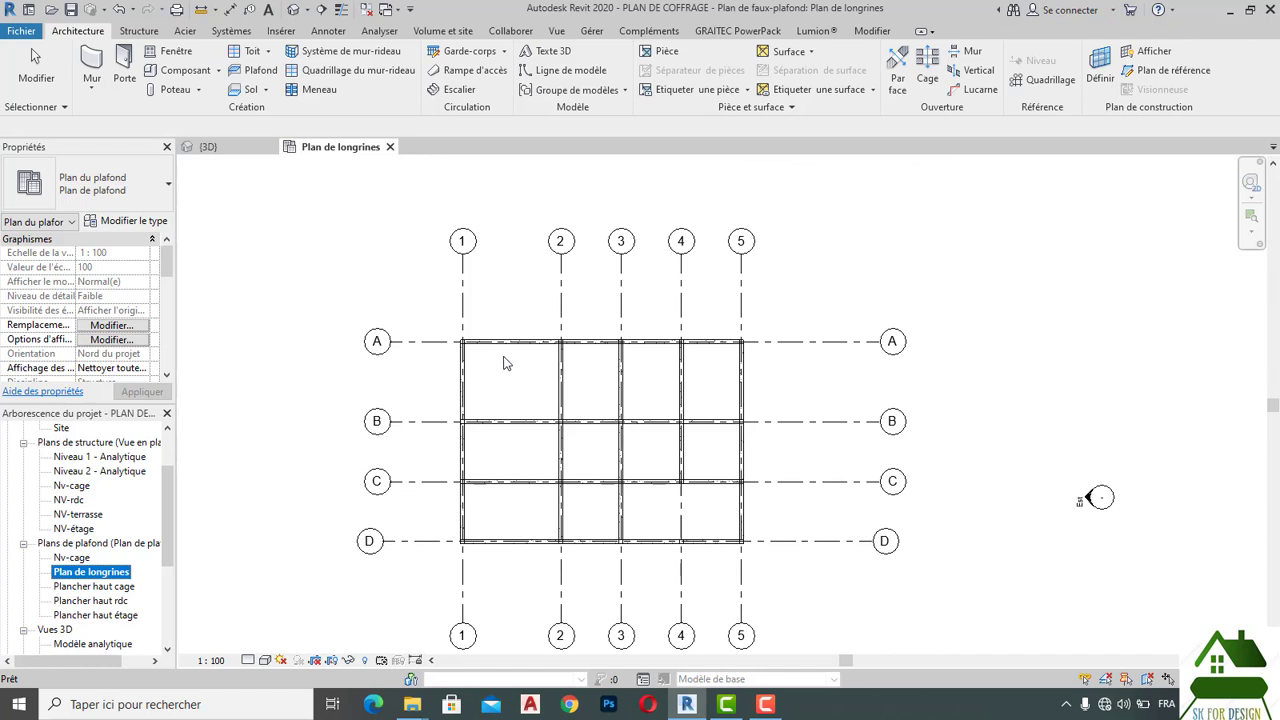
pyautogui.scroll(-3, 127, 345)
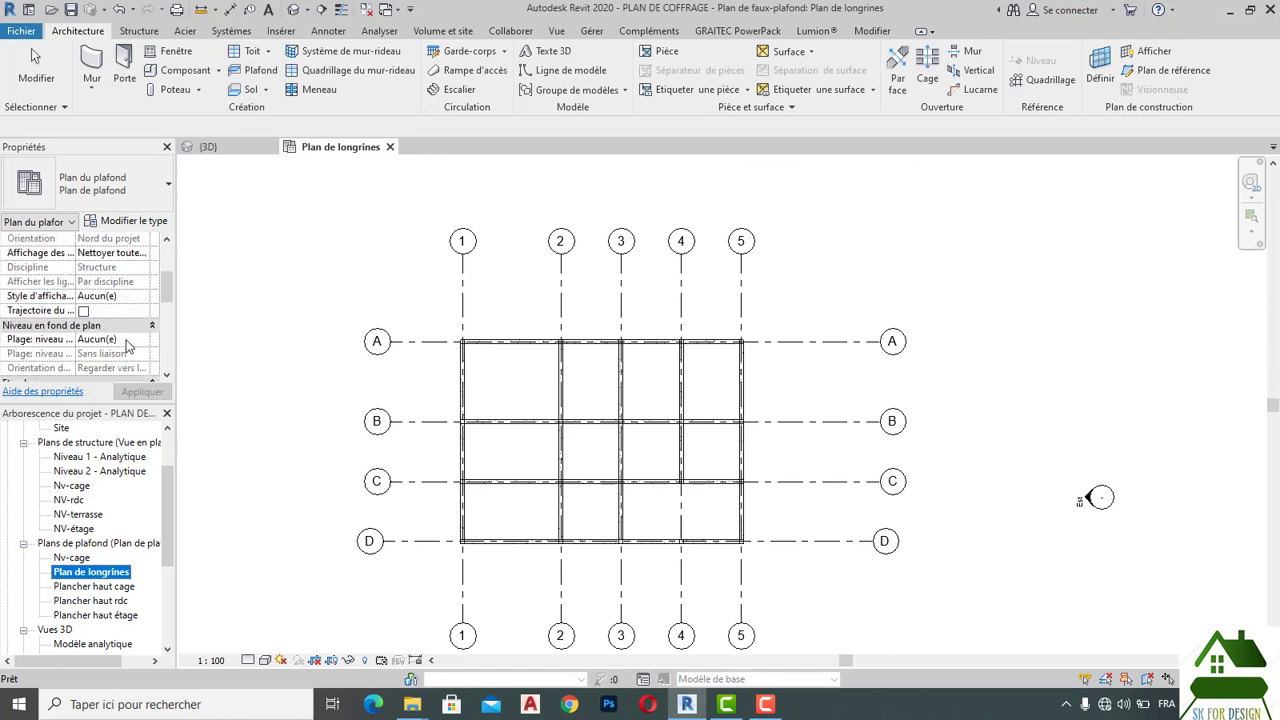
pyautogui.scroll(-1, 127, 345)
pyautogui.scroll(-1, 127, 345)
pyautogui.scroll(-1, 127, 345)
pyautogui.scroll(-1, 128, 345)
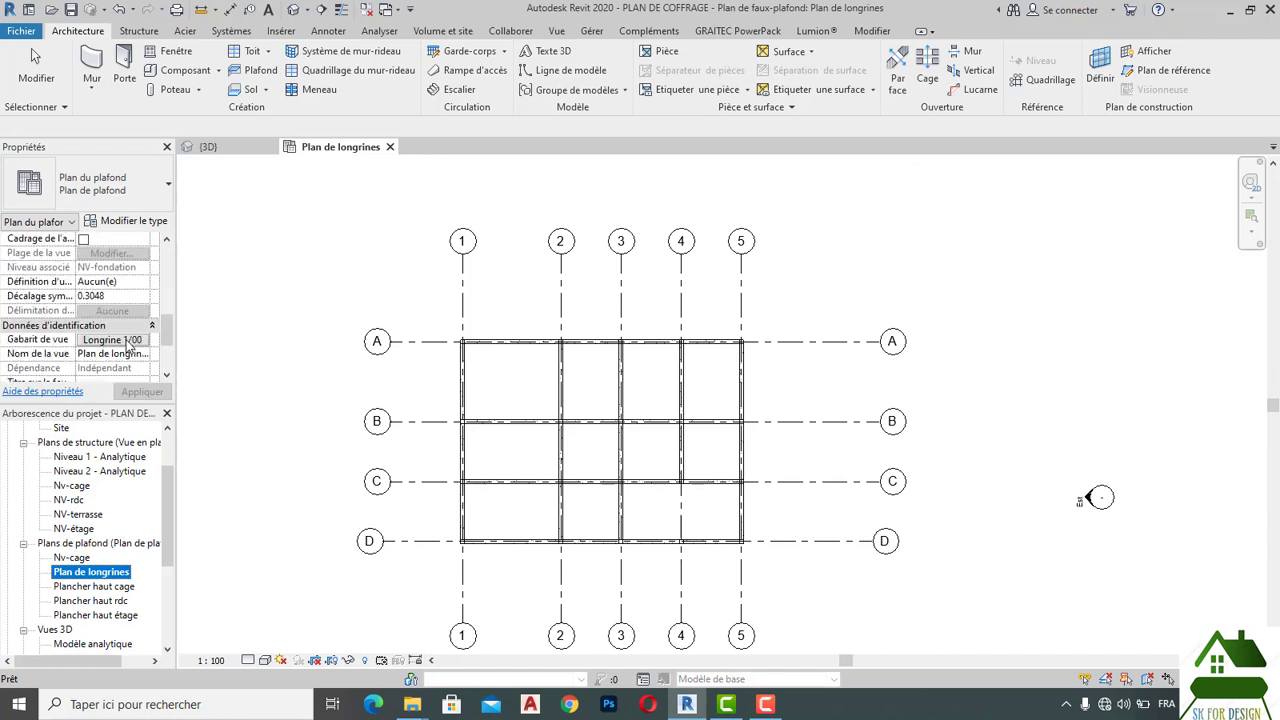
pyautogui.click(113, 340)
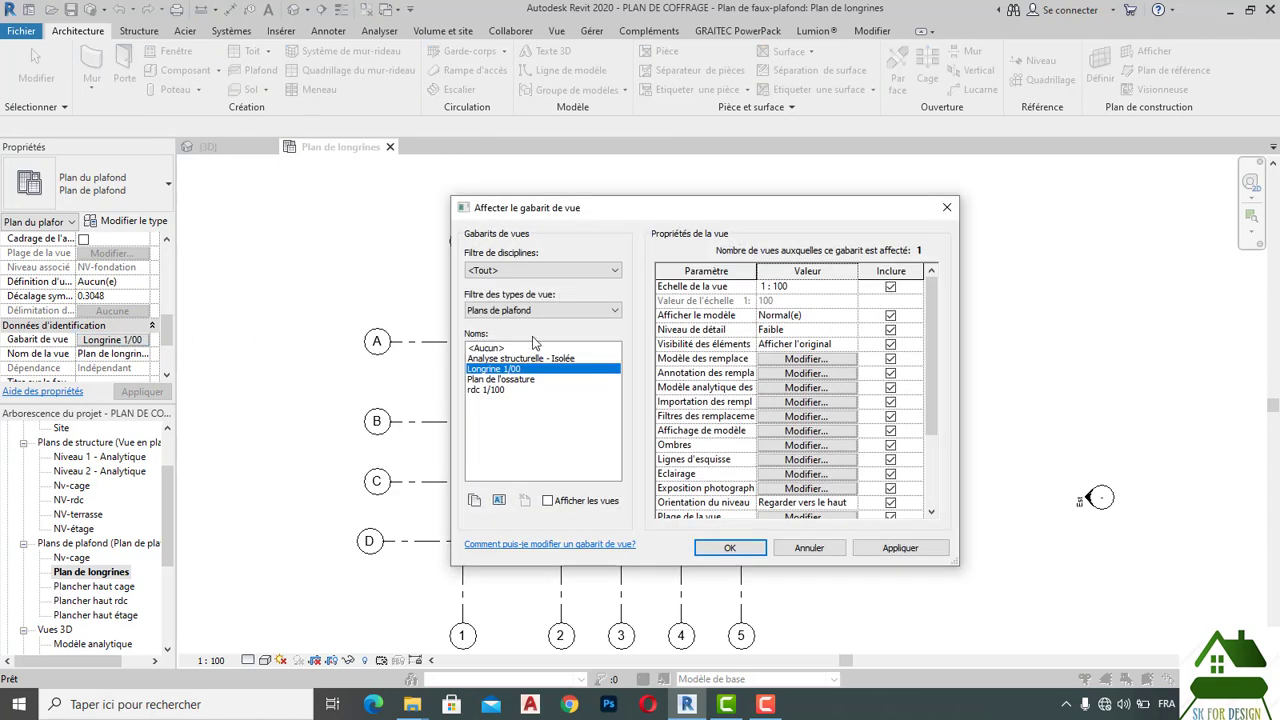
# Open Longrine 1/00's Visibility/Graphics overrides and scroll the model categories to Poteaux porteurs.
pyautogui.click(806, 359)
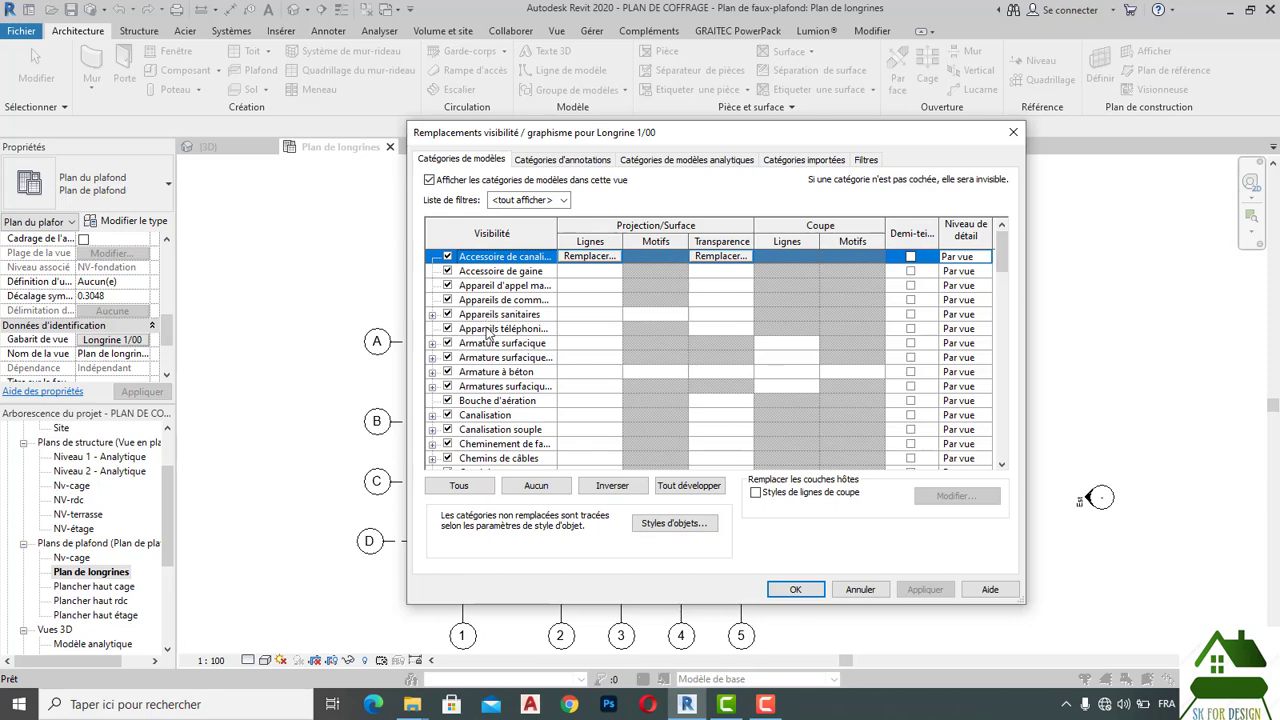
pyautogui.scroll(-2, 488, 333)
pyautogui.scroll(-1, 488, 333)
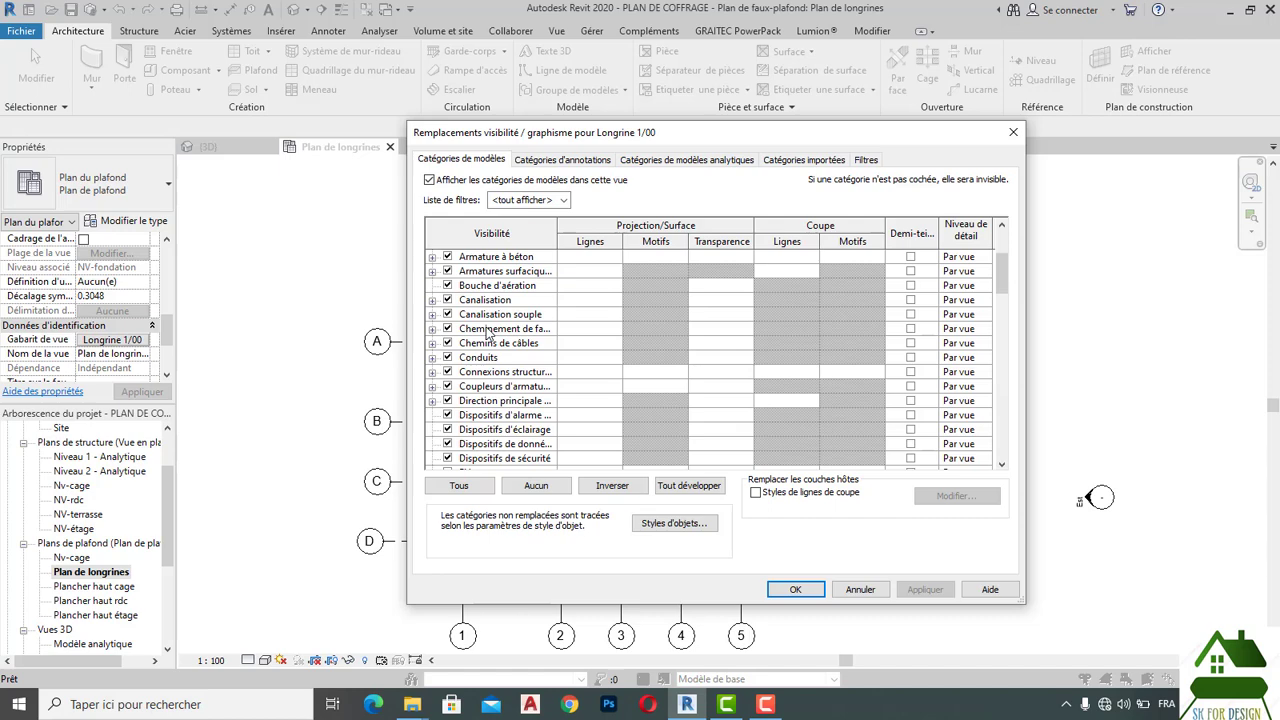
pyautogui.scroll(-1, 488, 333)
pyautogui.scroll(-1, 488, 333)
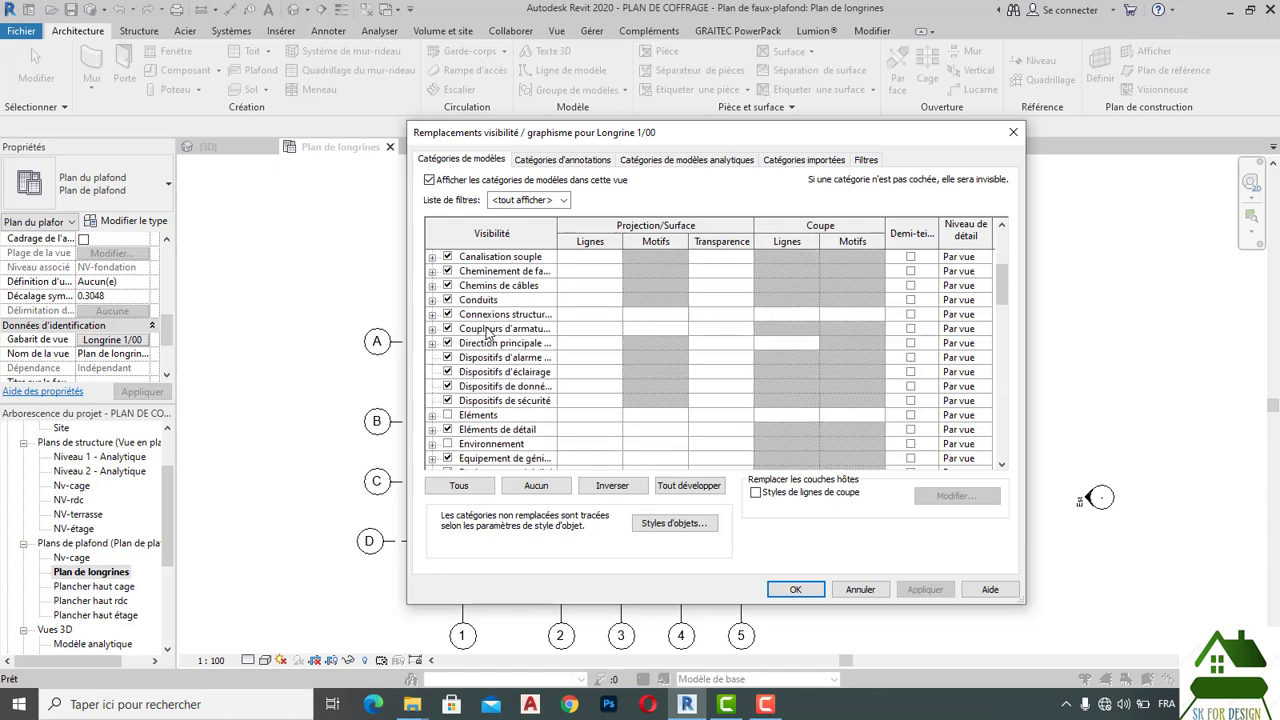
pyautogui.scroll(-1, 488, 333)
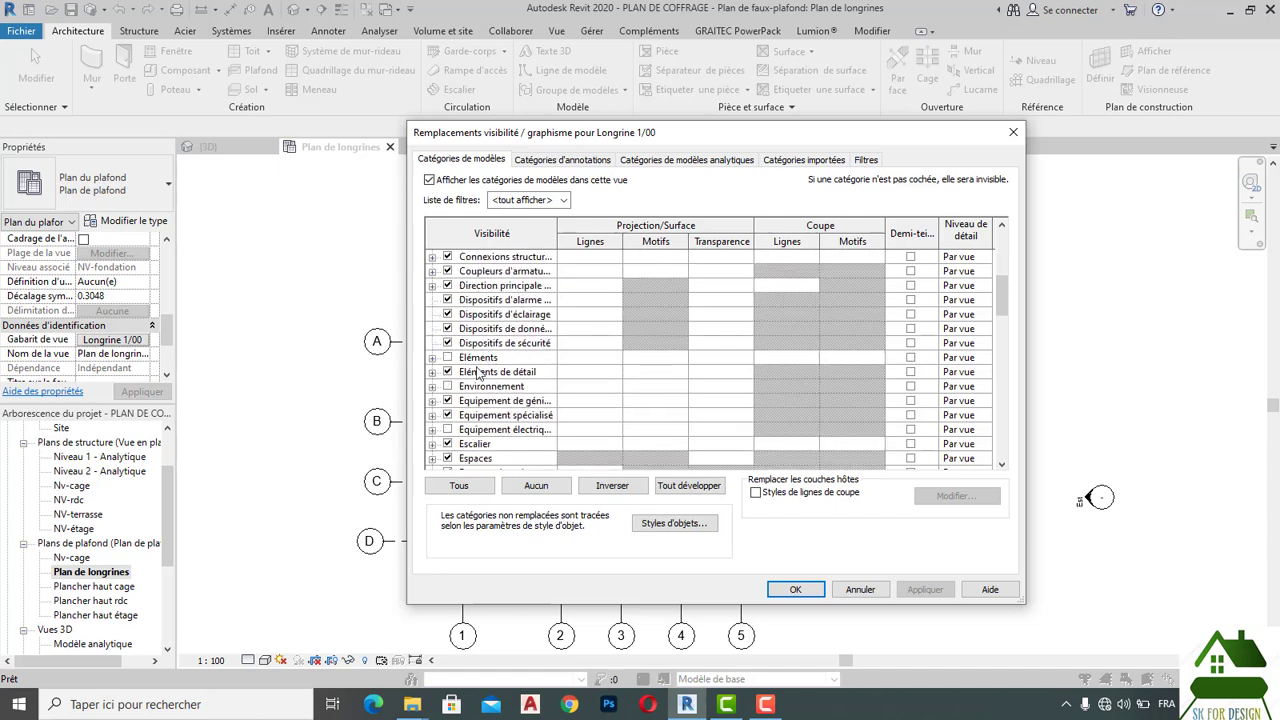
pyautogui.scroll(-1, 478, 372)
pyautogui.scroll(-1, 478, 372)
pyautogui.scroll(-1, 478, 372)
pyautogui.scroll(-1, 478, 372)
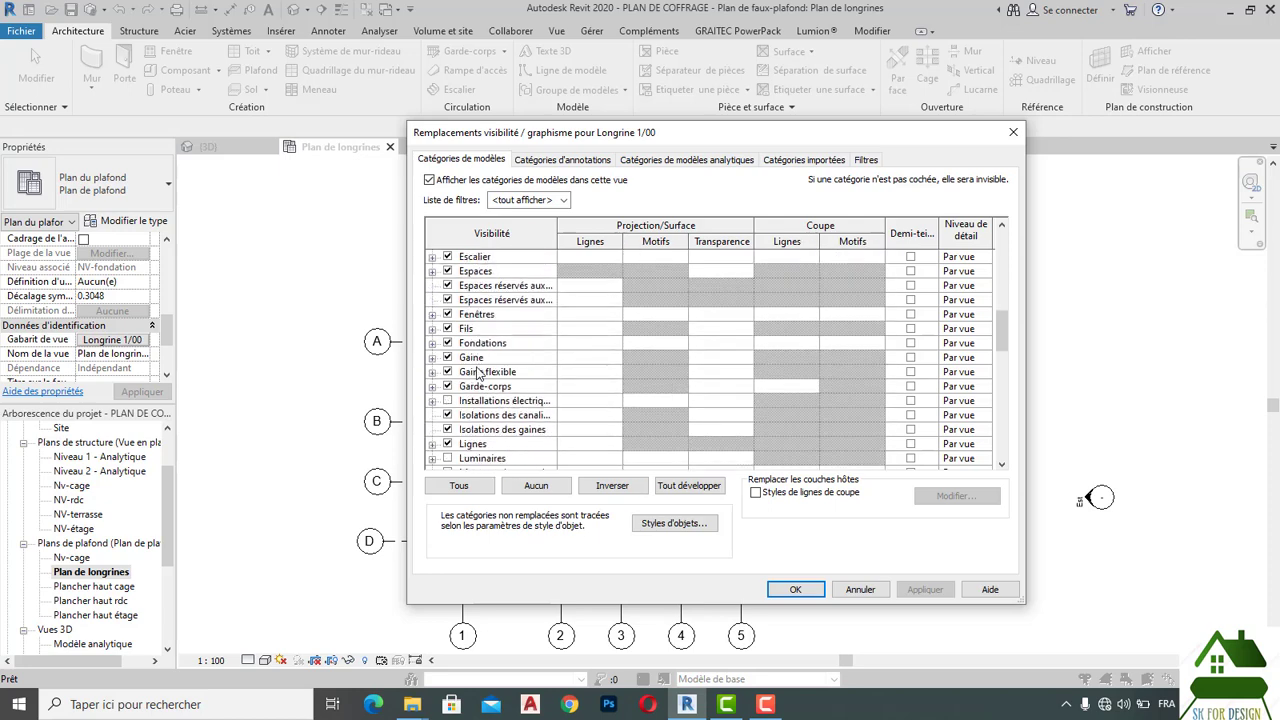
pyautogui.scroll(-1, 478, 372)
pyautogui.scroll(-1, 478, 372)
pyautogui.scroll(-1, 478, 372)
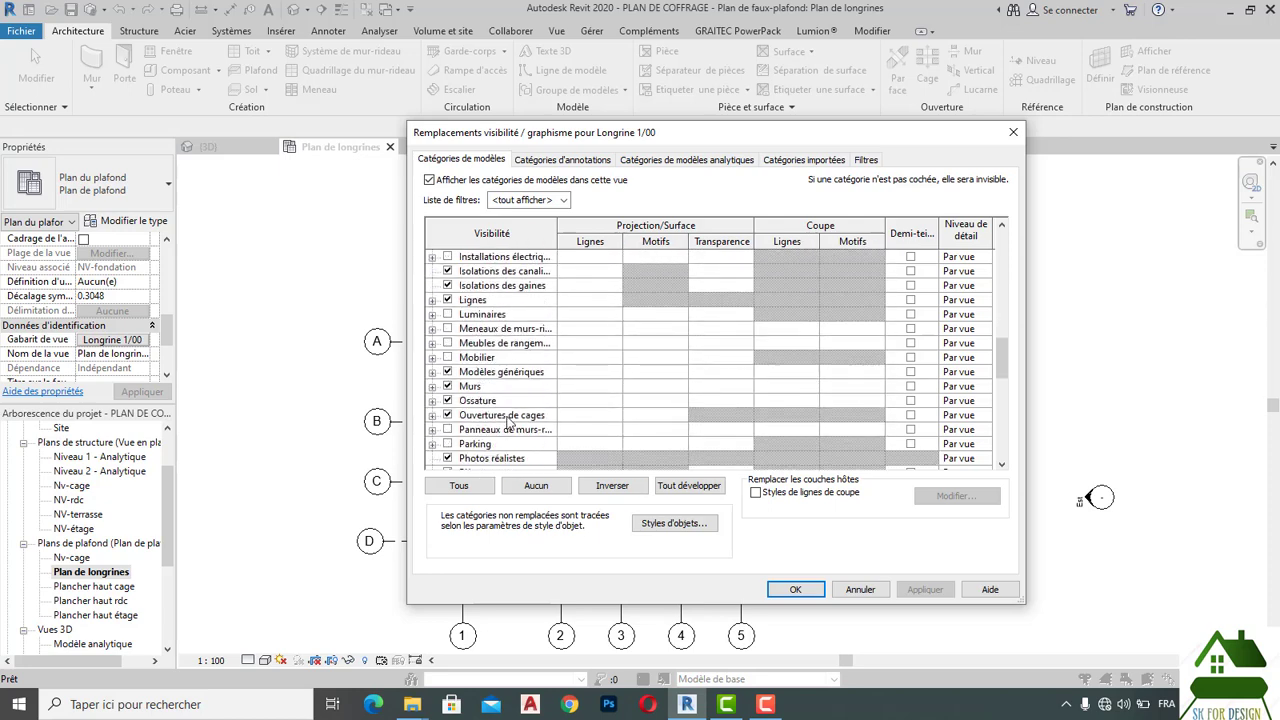
pyautogui.scroll(-1, 487, 356)
pyautogui.scroll(-1, 487, 356)
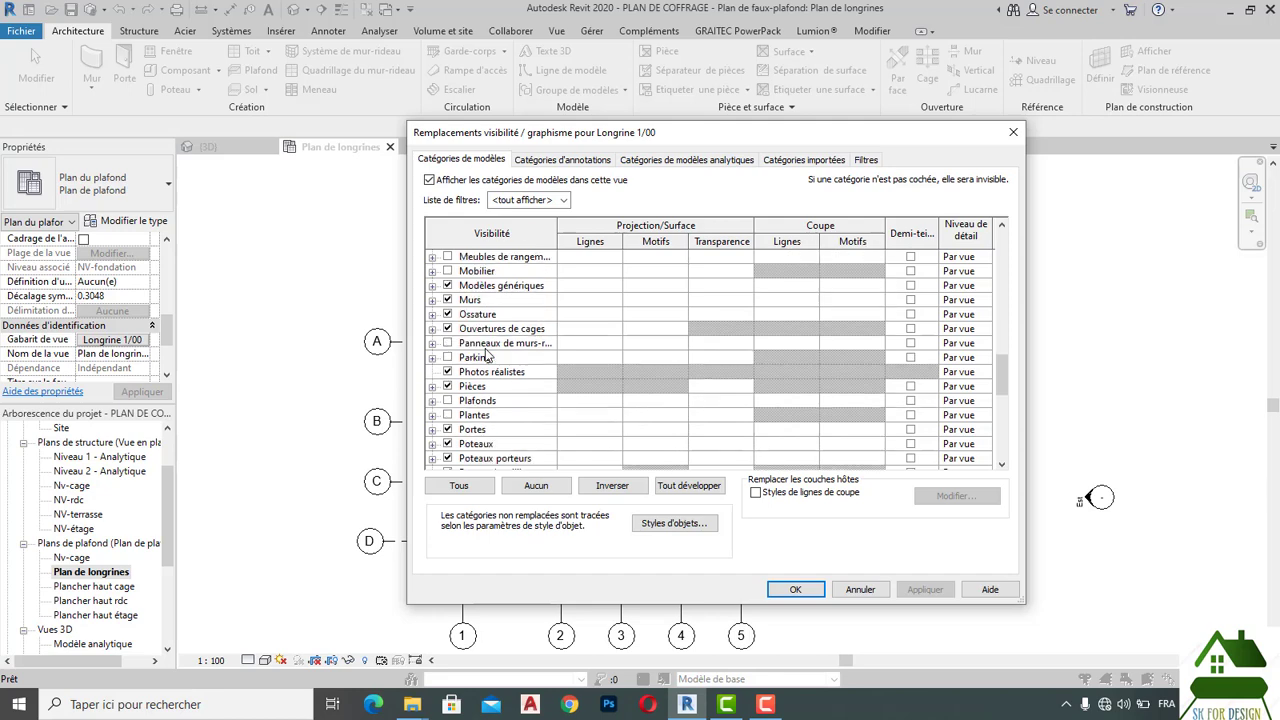
pyautogui.scroll(-1, 487, 356)
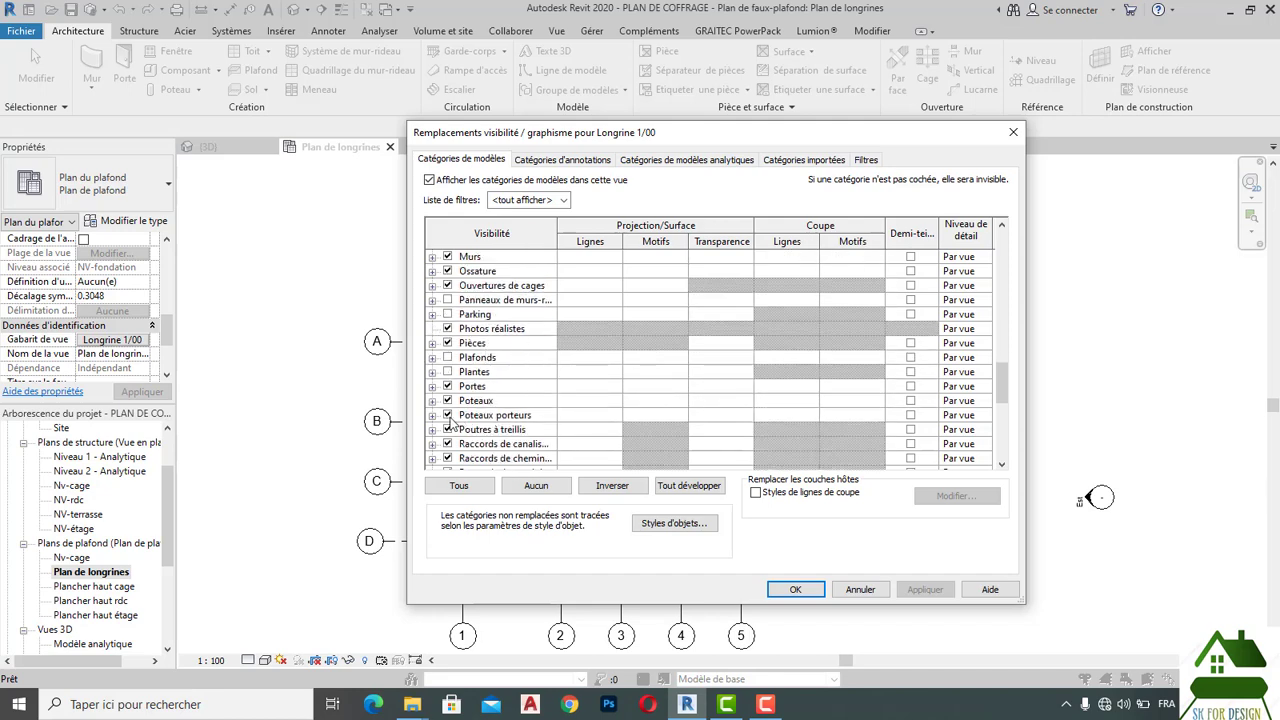
pyautogui.click(590, 418)
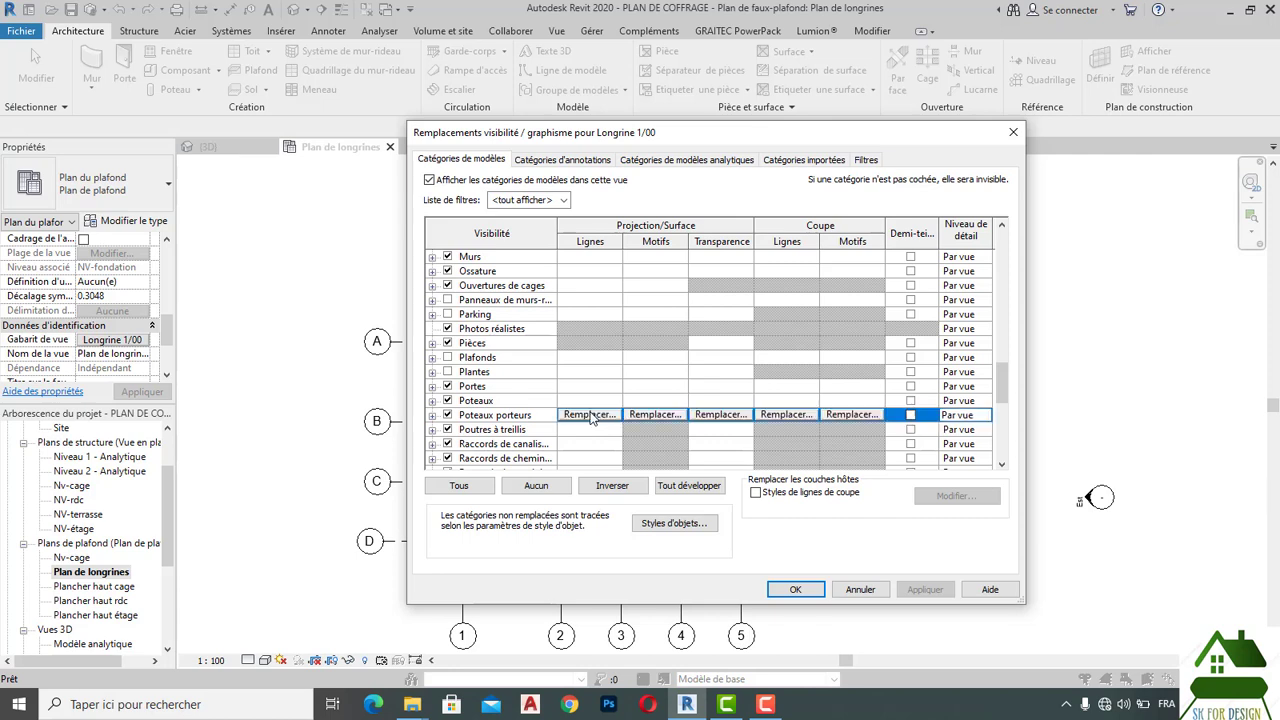
pyautogui.click(590, 418)
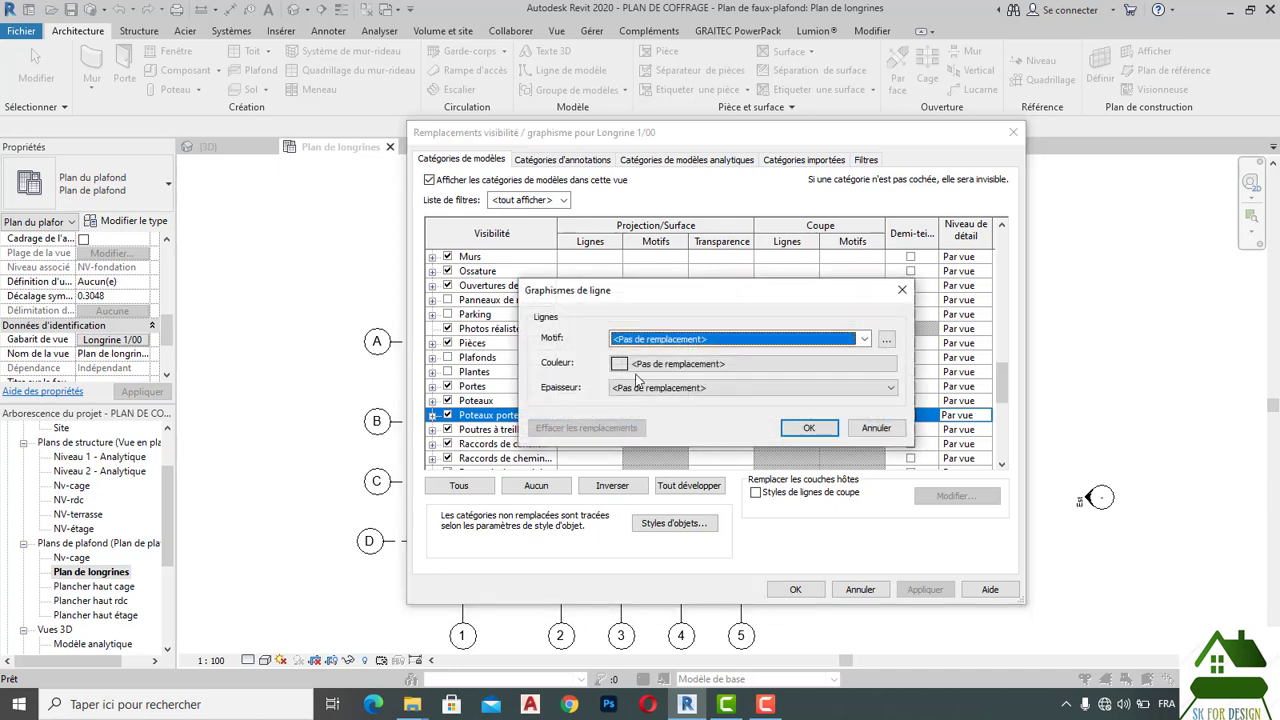
pyautogui.click(733, 370)
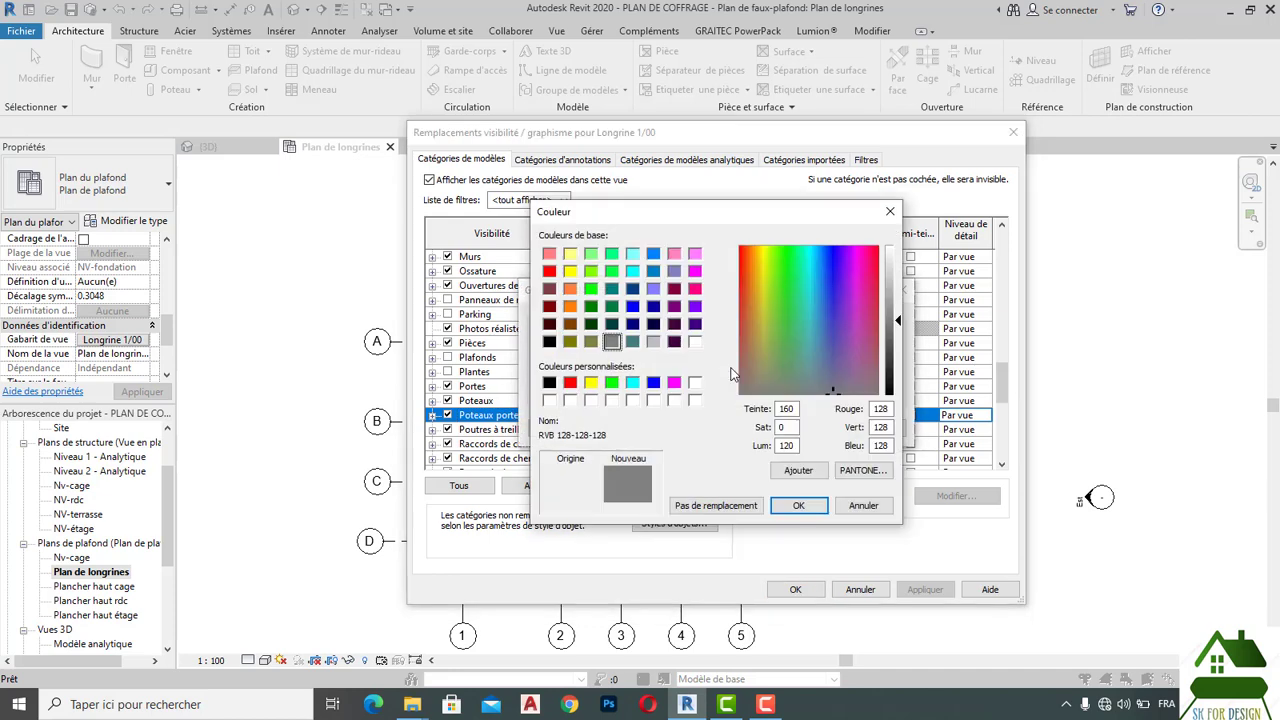
pyautogui.click(862, 506)
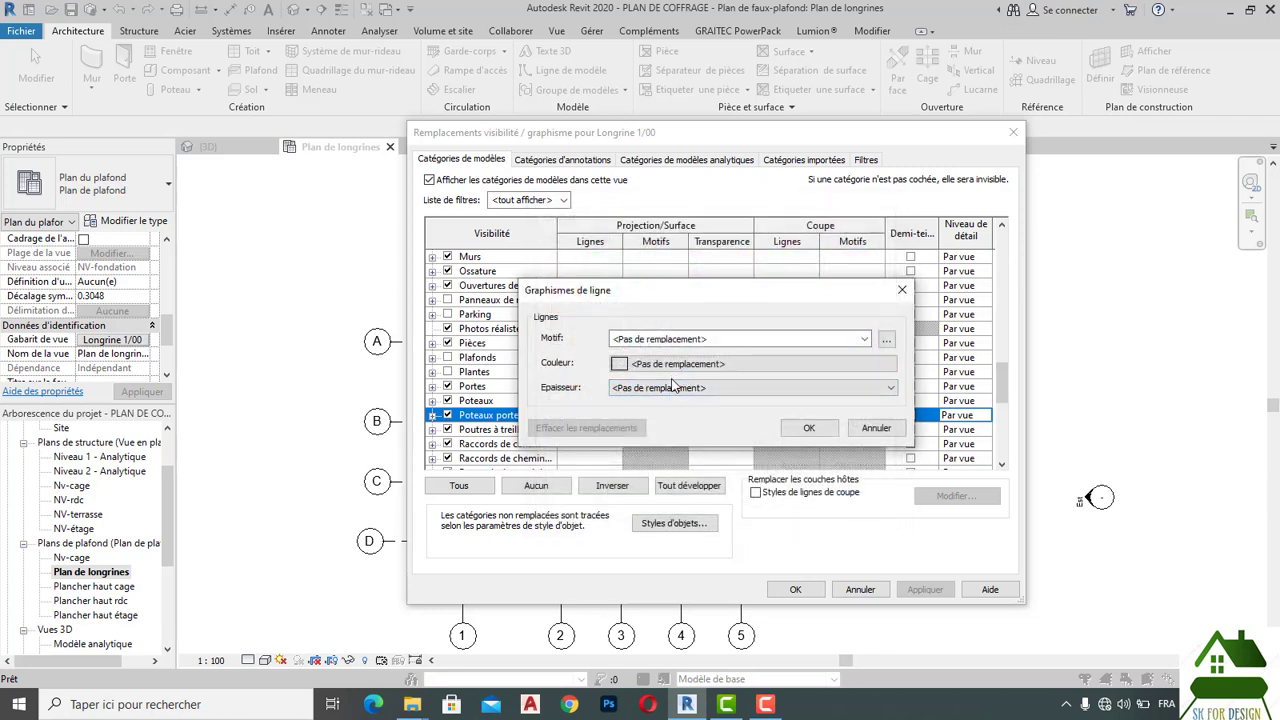
pyautogui.click(703, 391)
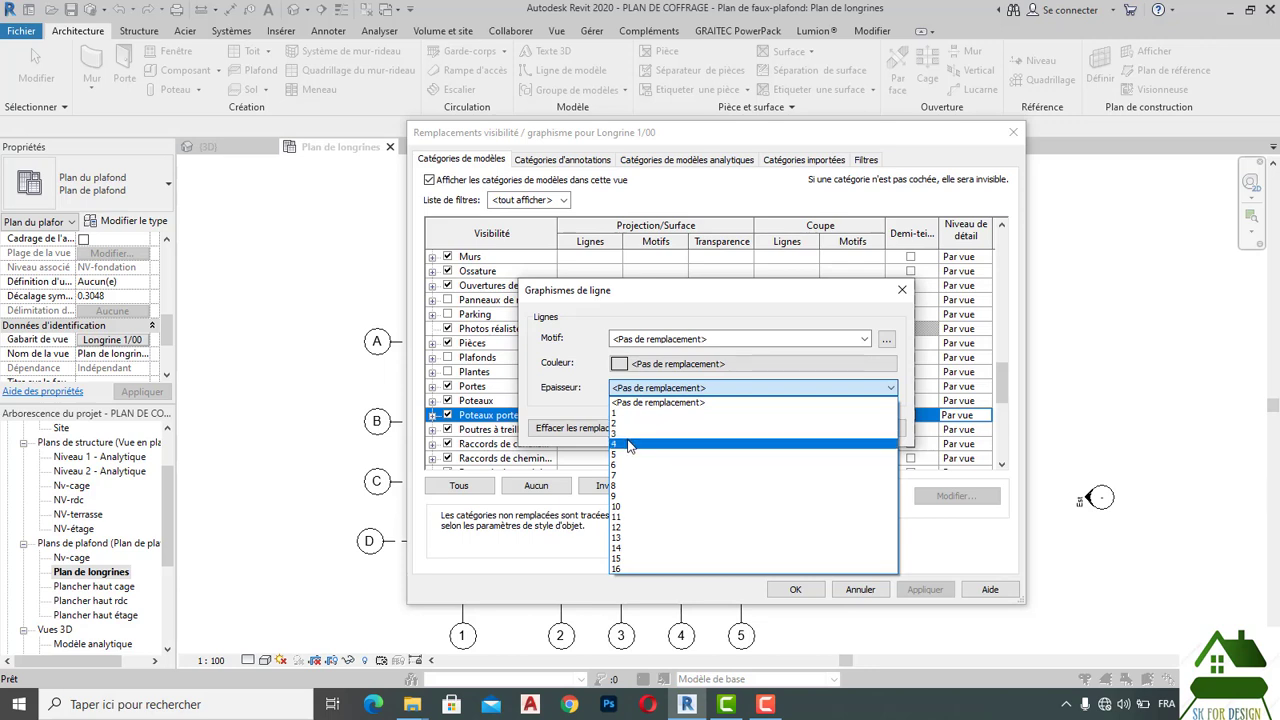
pyautogui.click(653, 389)
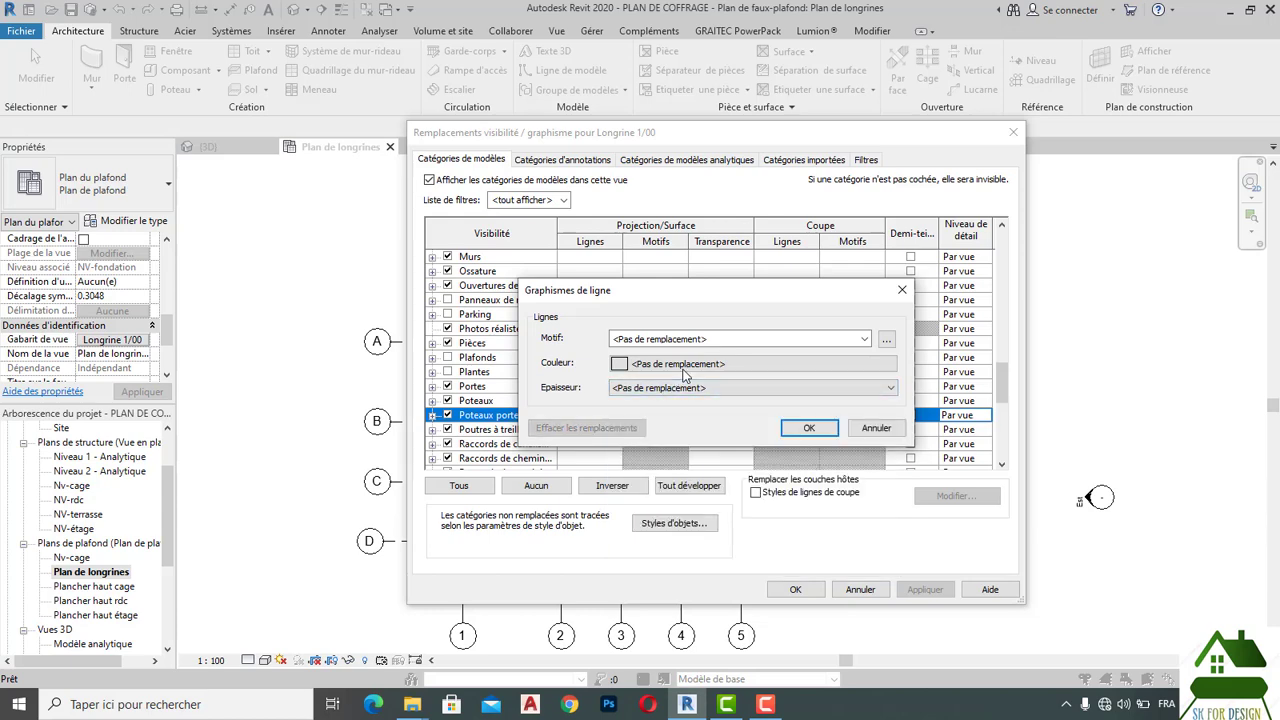
pyautogui.click(688, 366)
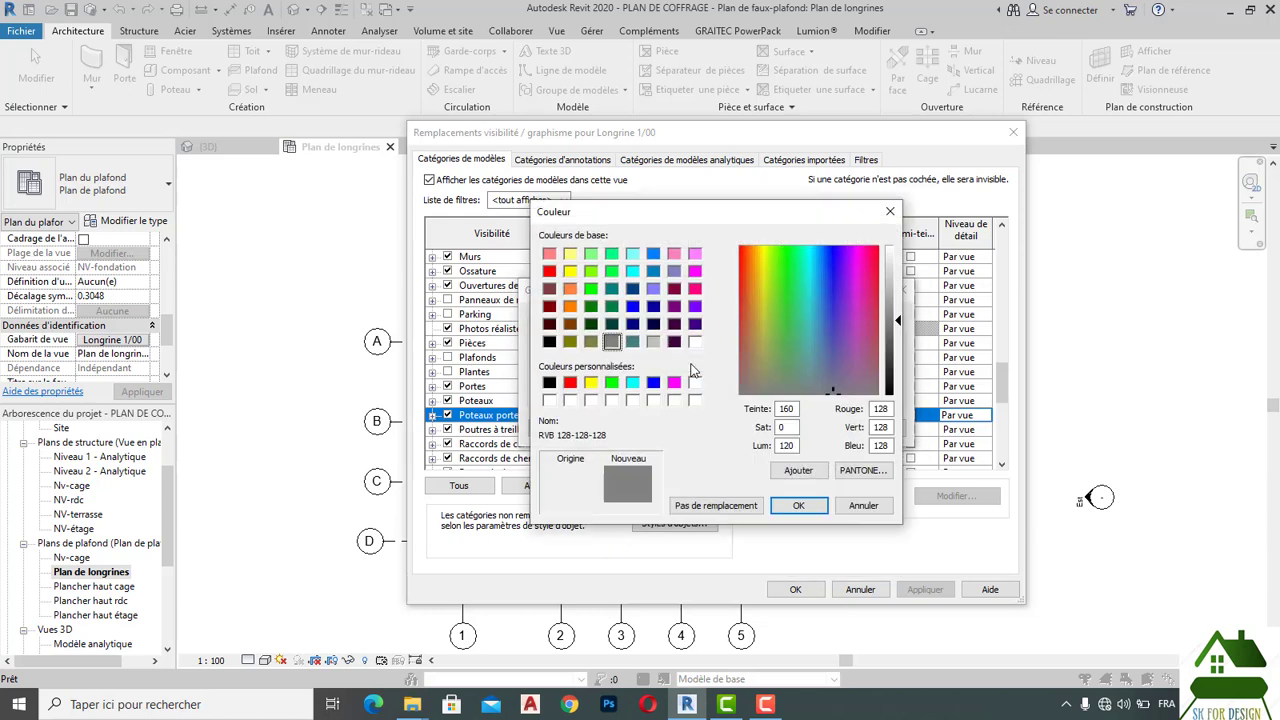
pyautogui.click(862, 505)
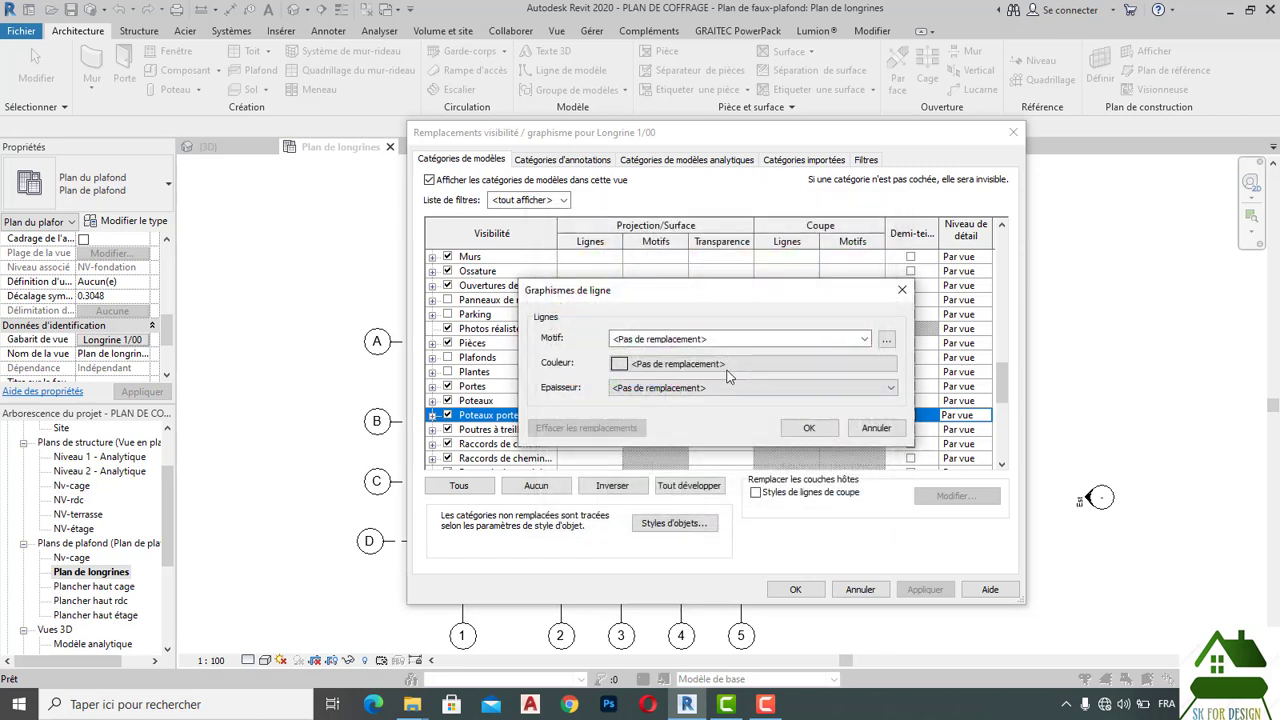
pyautogui.click(864, 340)
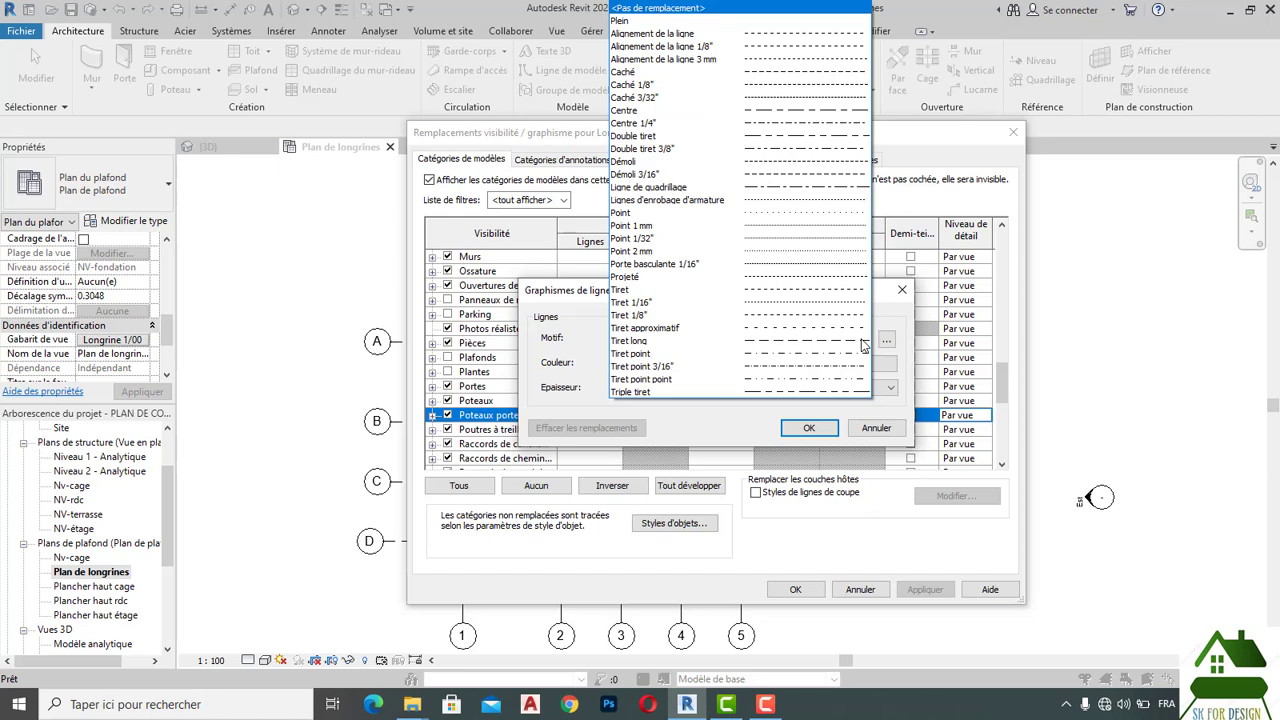
pyautogui.click(929, 131)
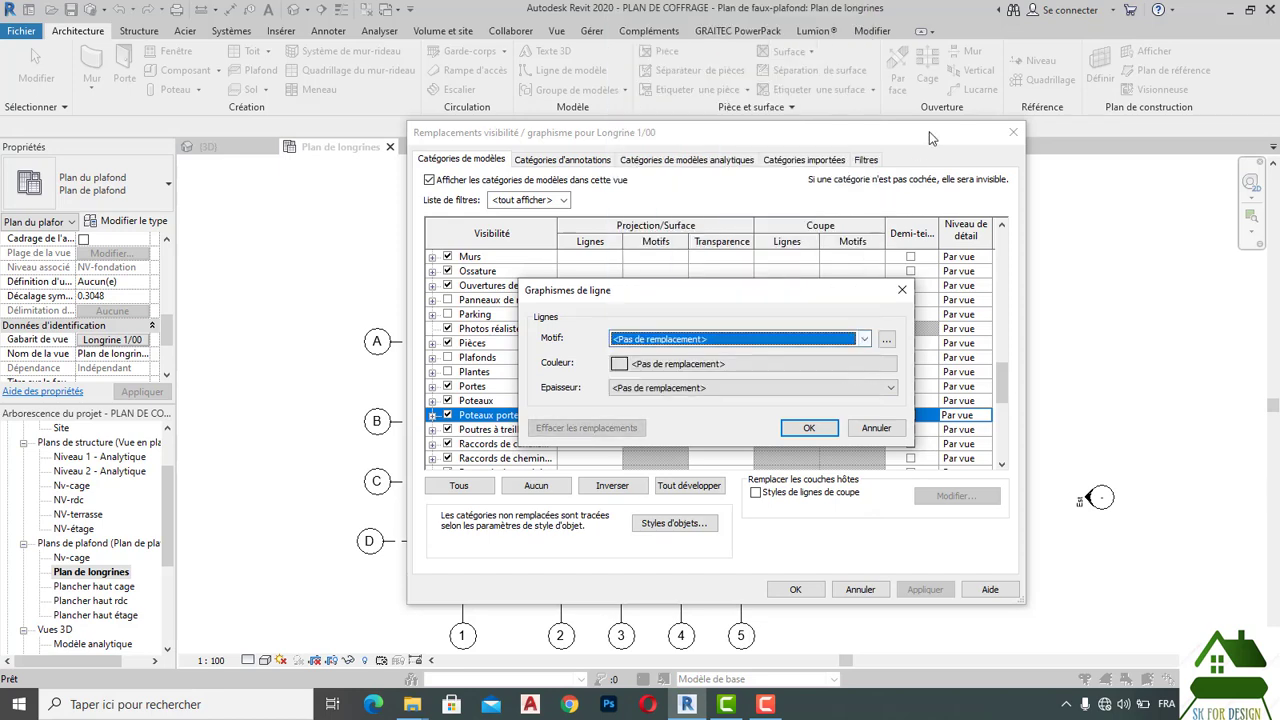
pyautogui.click(799, 426)
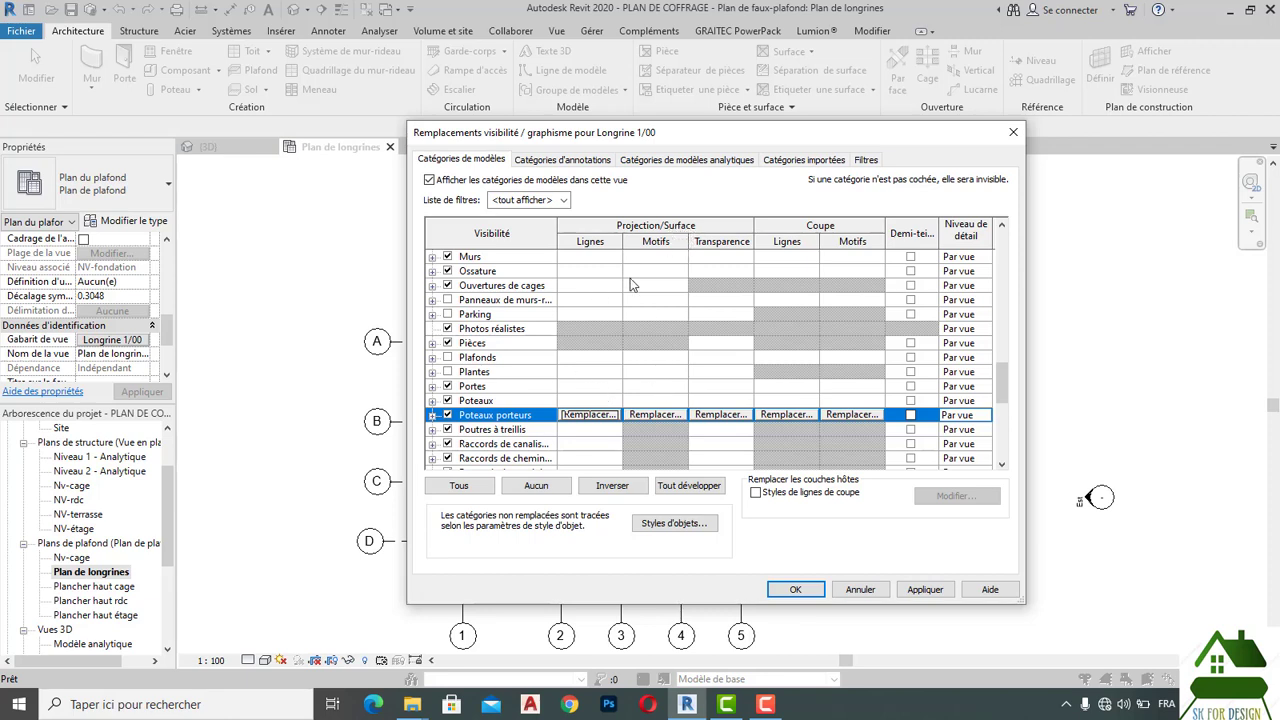
# Keep Poteaux porteurs surface transparency at 0 and bring up their cut-line override.
pyautogui.click(721, 415)
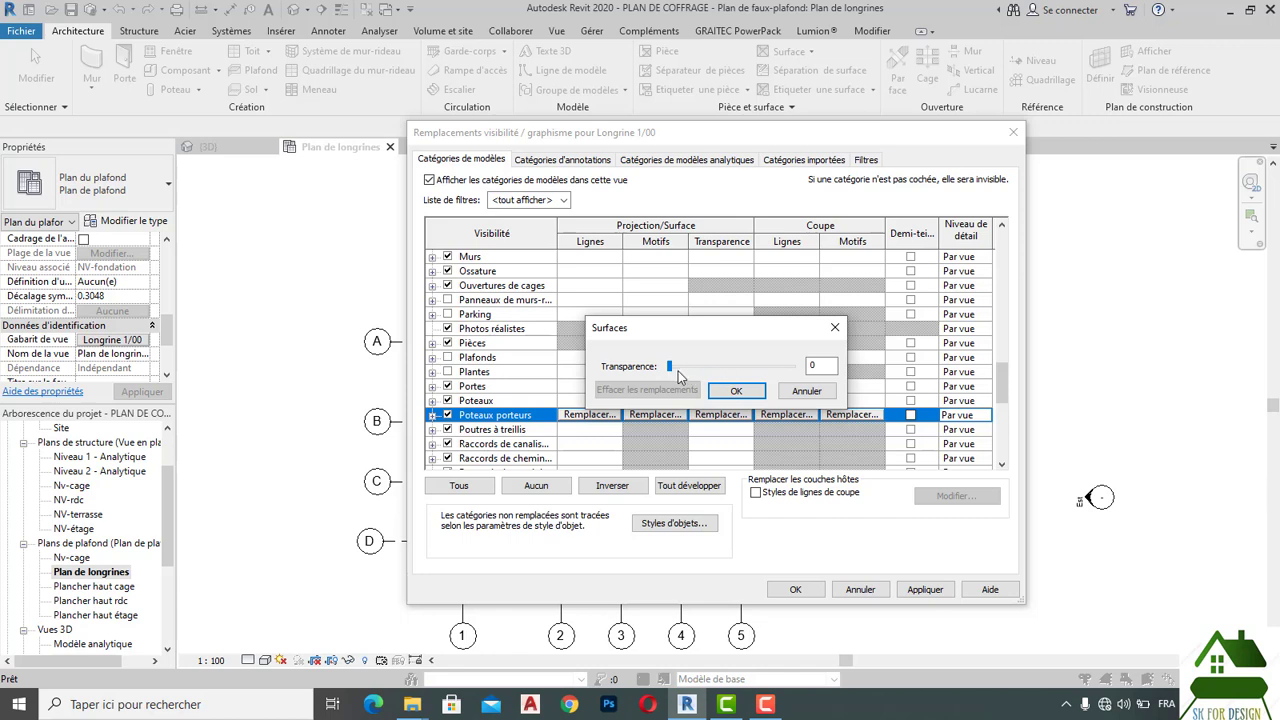
pyautogui.click(736, 391)
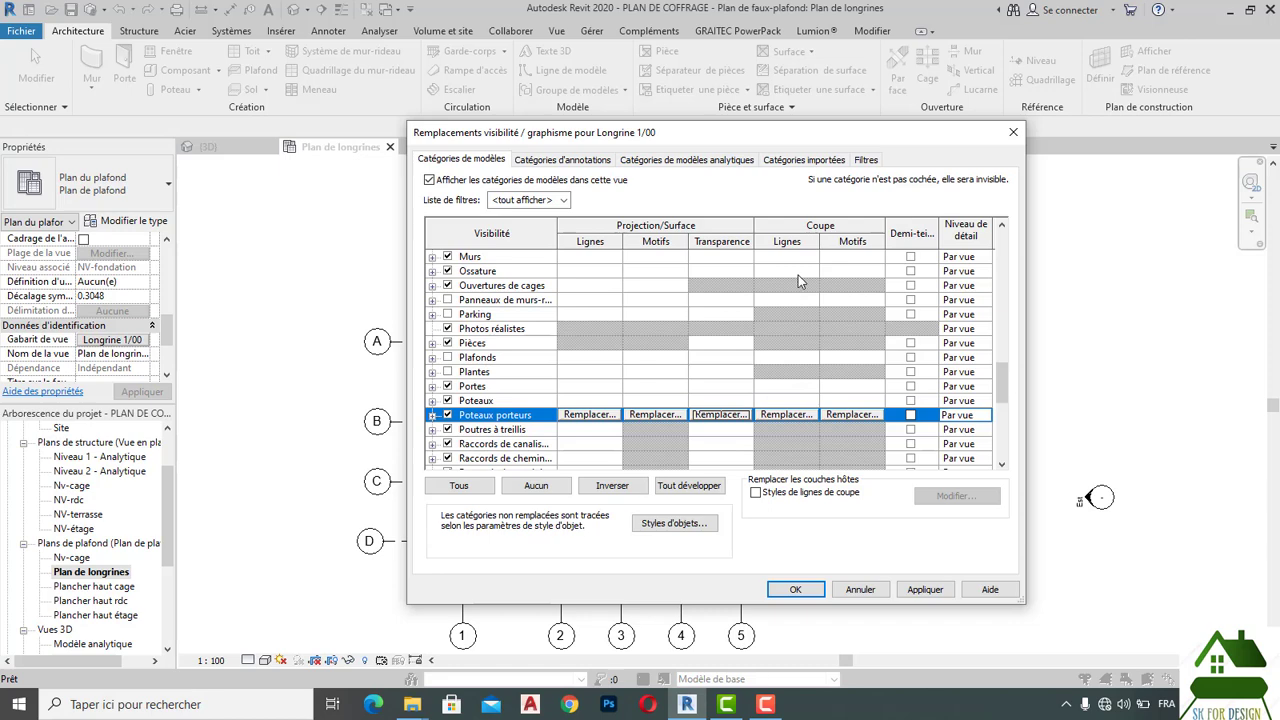
pyautogui.click(776, 415)
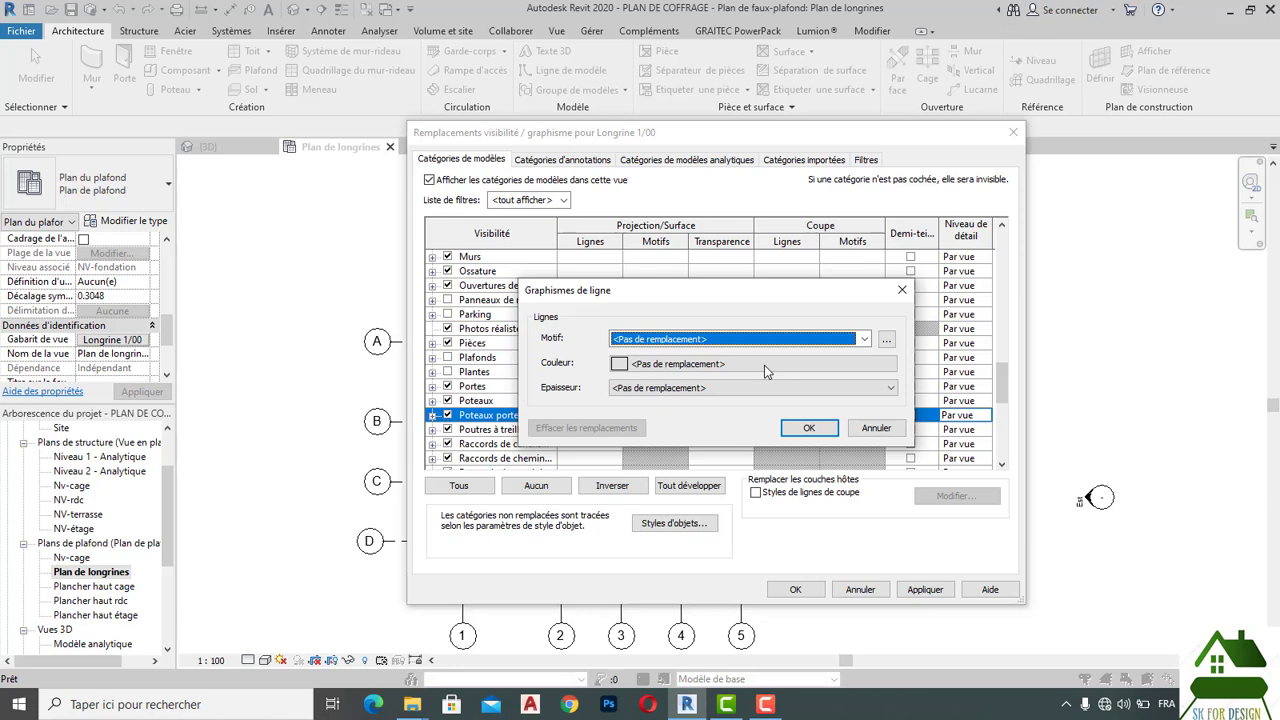
# Set Poteaux porteurs cut lines to grey 128-128-128, then bring up the cut pattern override.
pyautogui.click(765, 368)
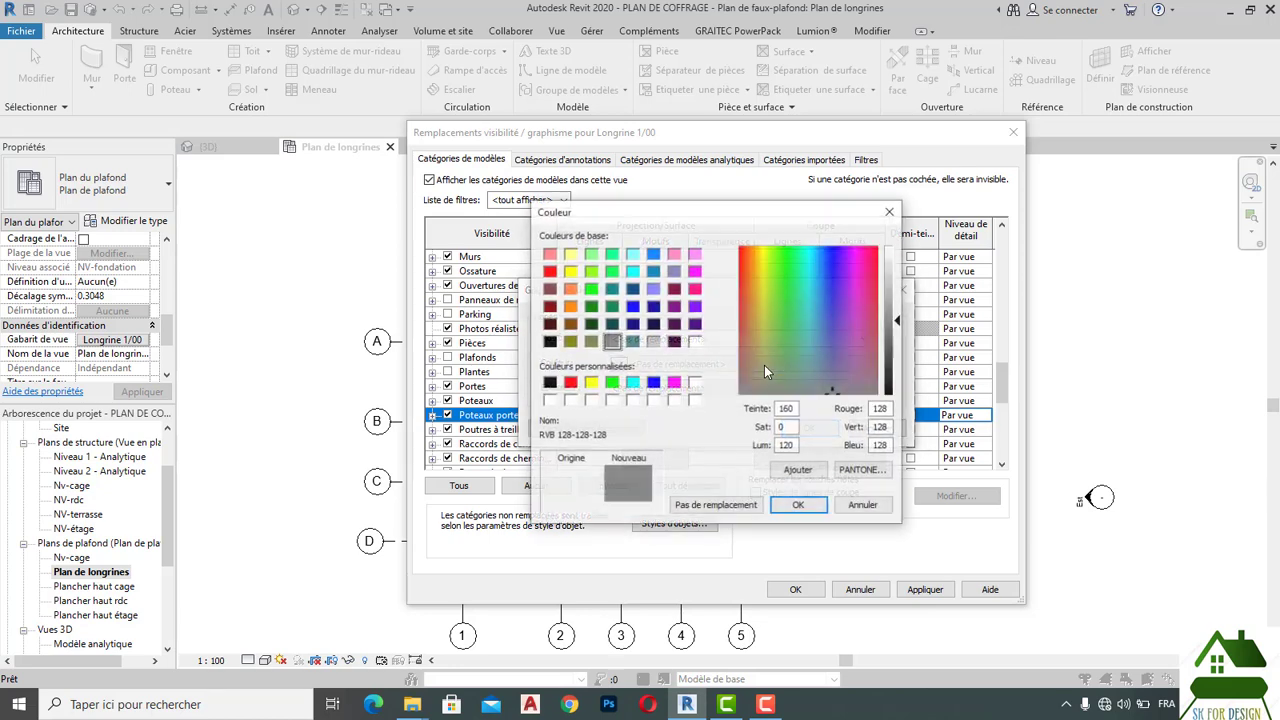
pyautogui.click(798, 504)
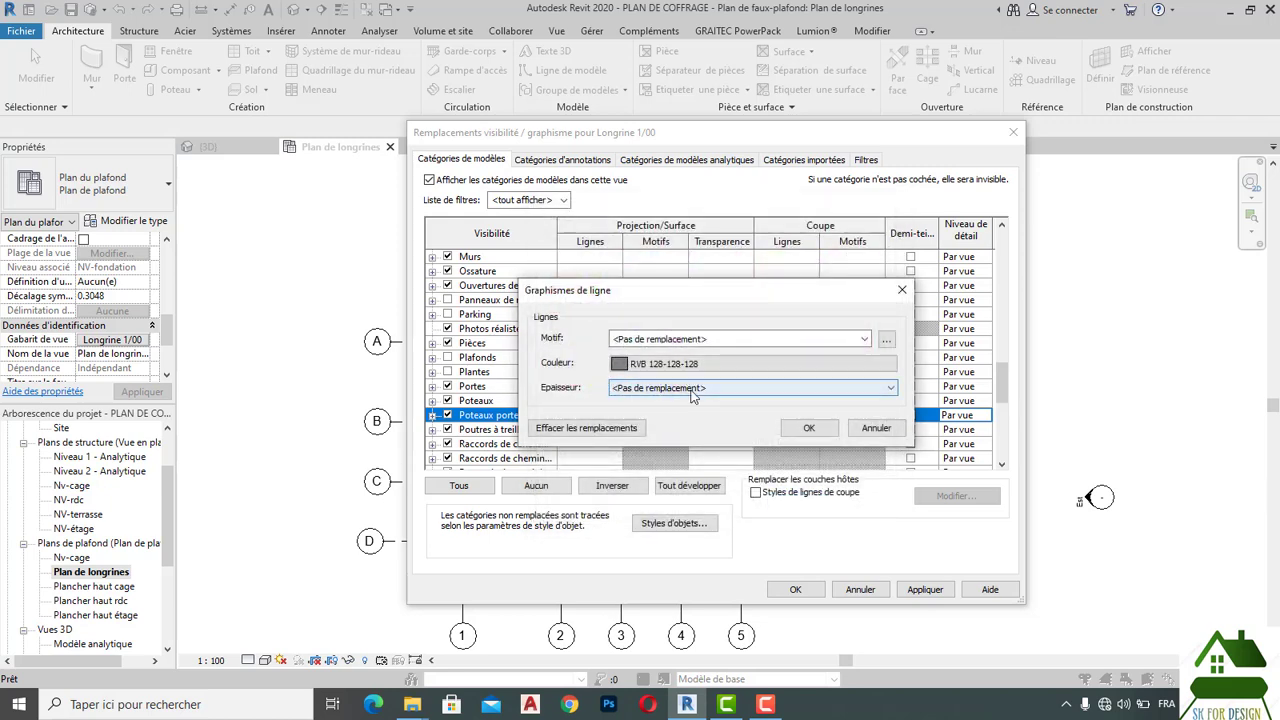
pyautogui.click(826, 429)
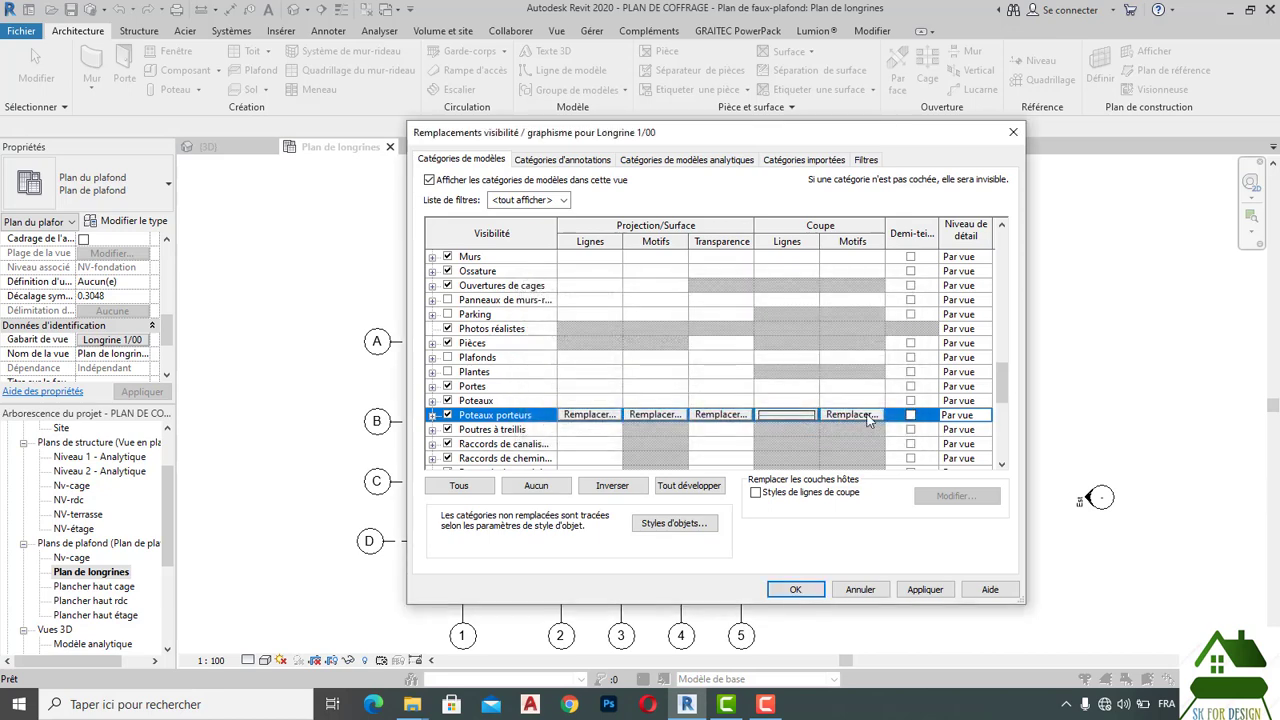
pyautogui.click(850, 414)
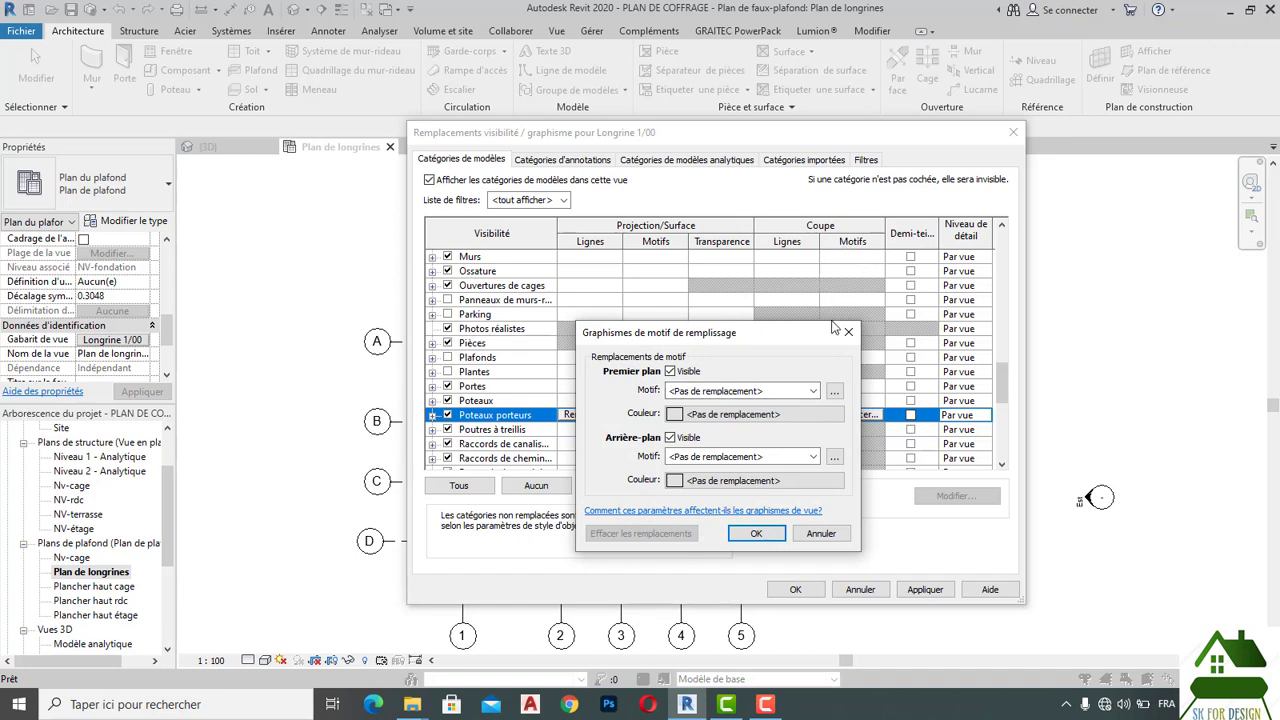
# Set the Poteaux porteurs cut foreground pattern to solid fill in black.
pyautogui.click(813, 392)
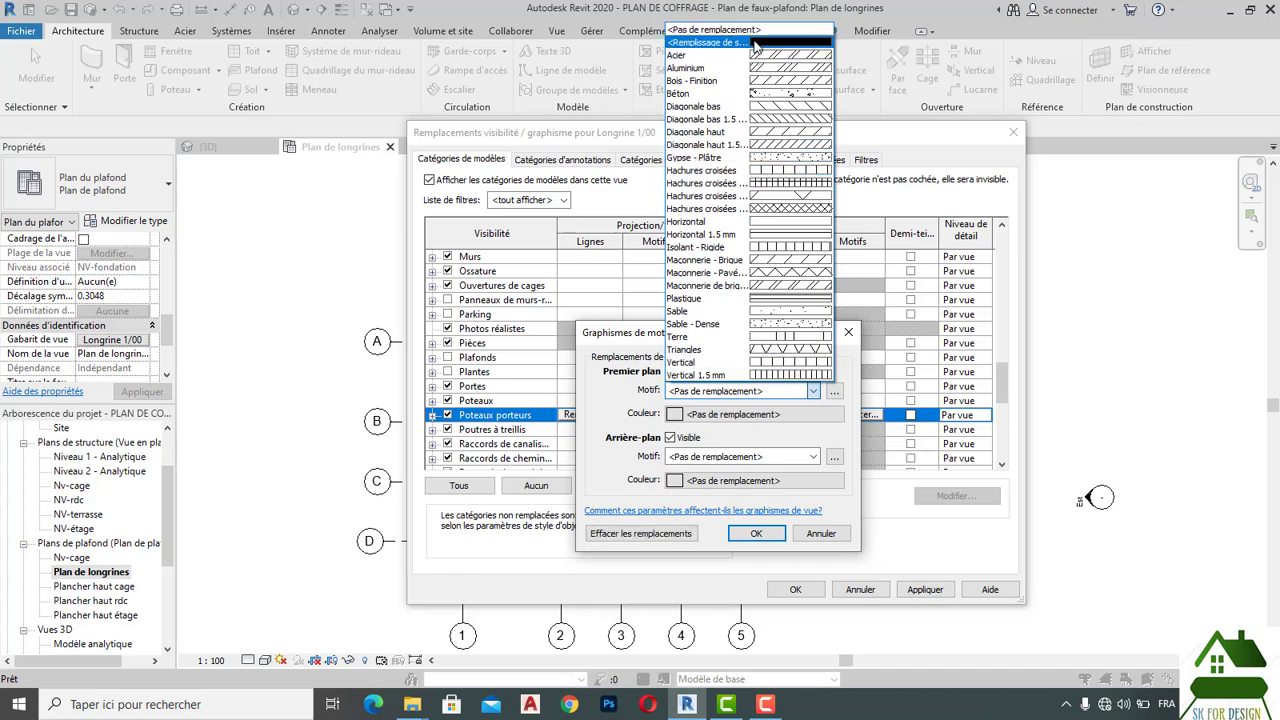
pyautogui.click(757, 44)
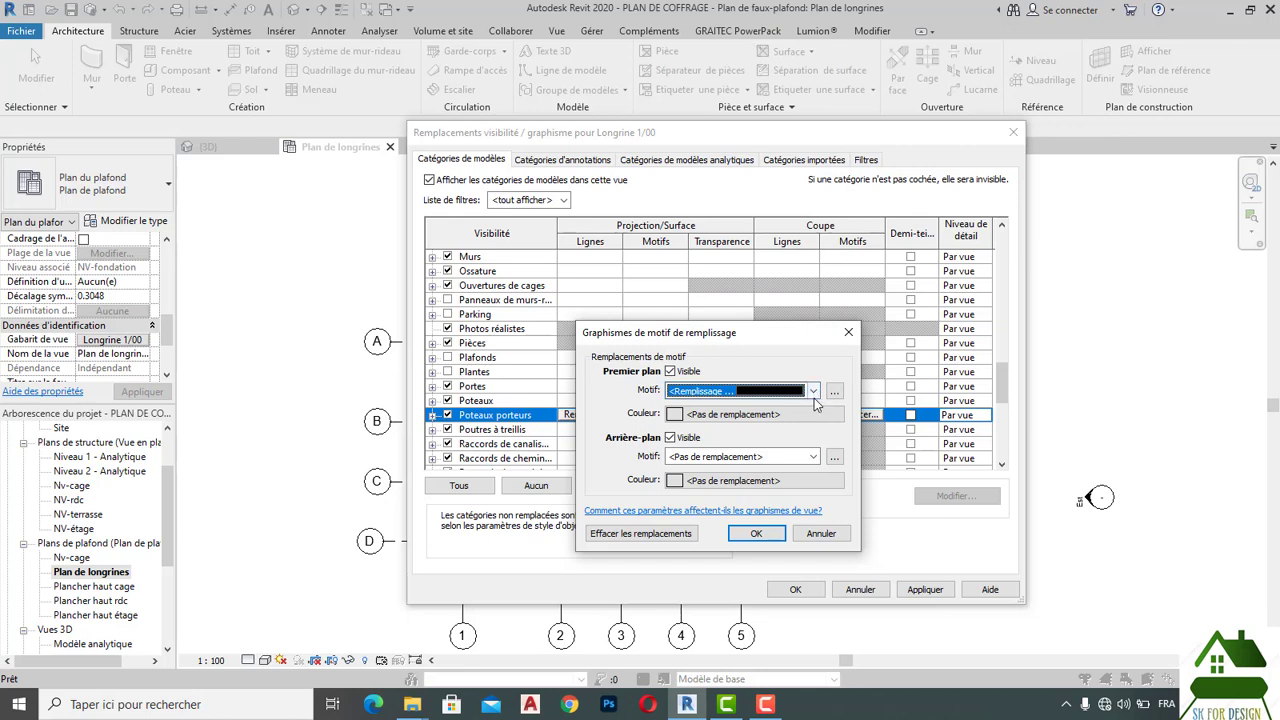
pyautogui.click(813, 415)
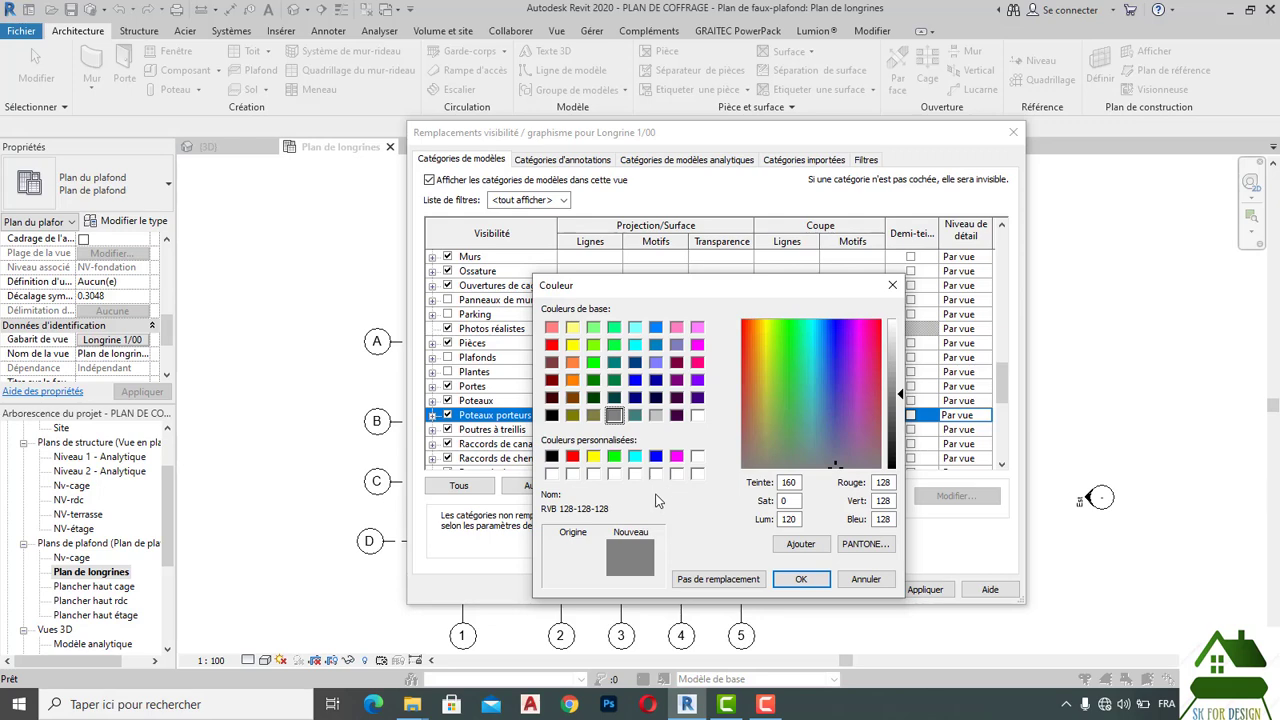
pyautogui.click(801, 580)
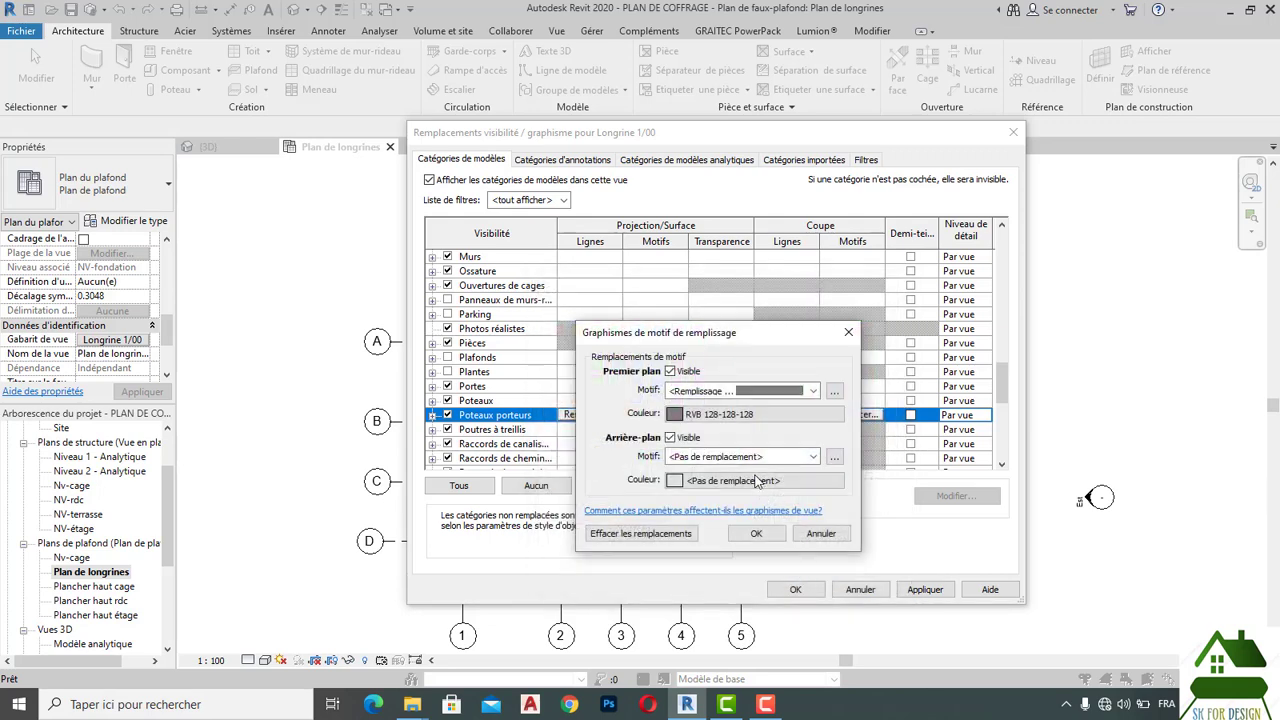
pyautogui.click(769, 413)
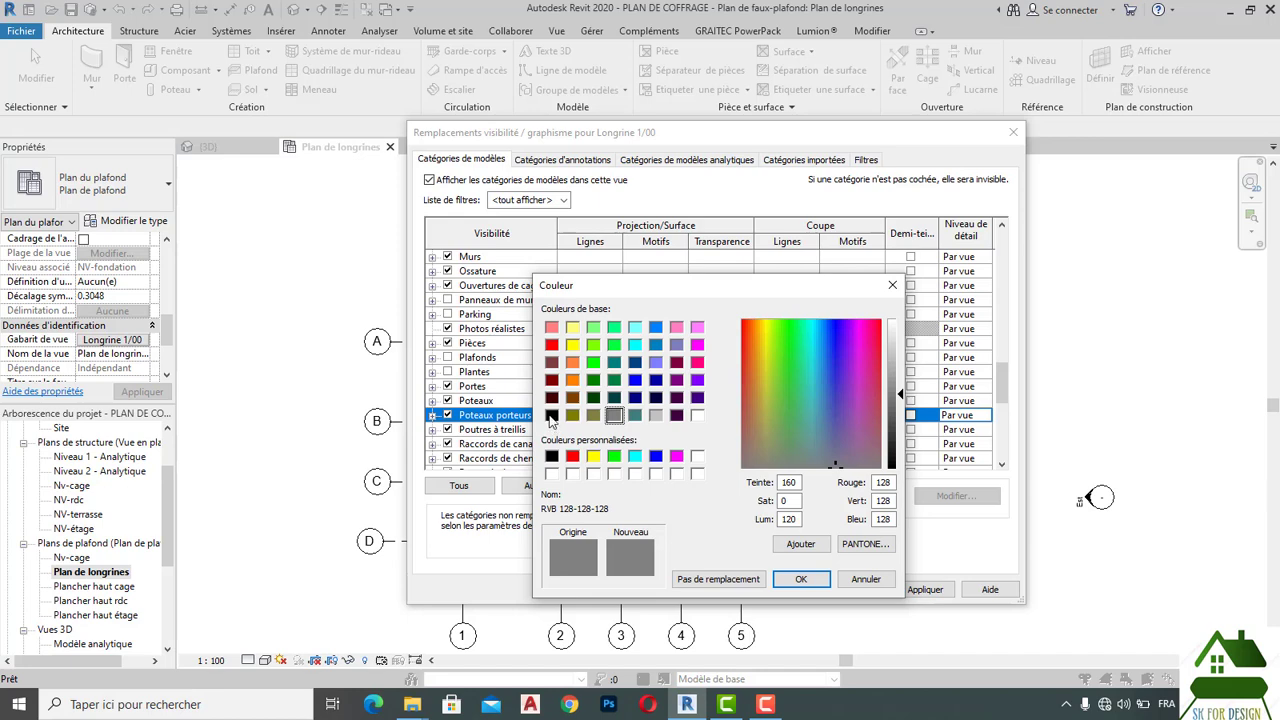
pyautogui.click(551, 415)
pyautogui.click(801, 579)
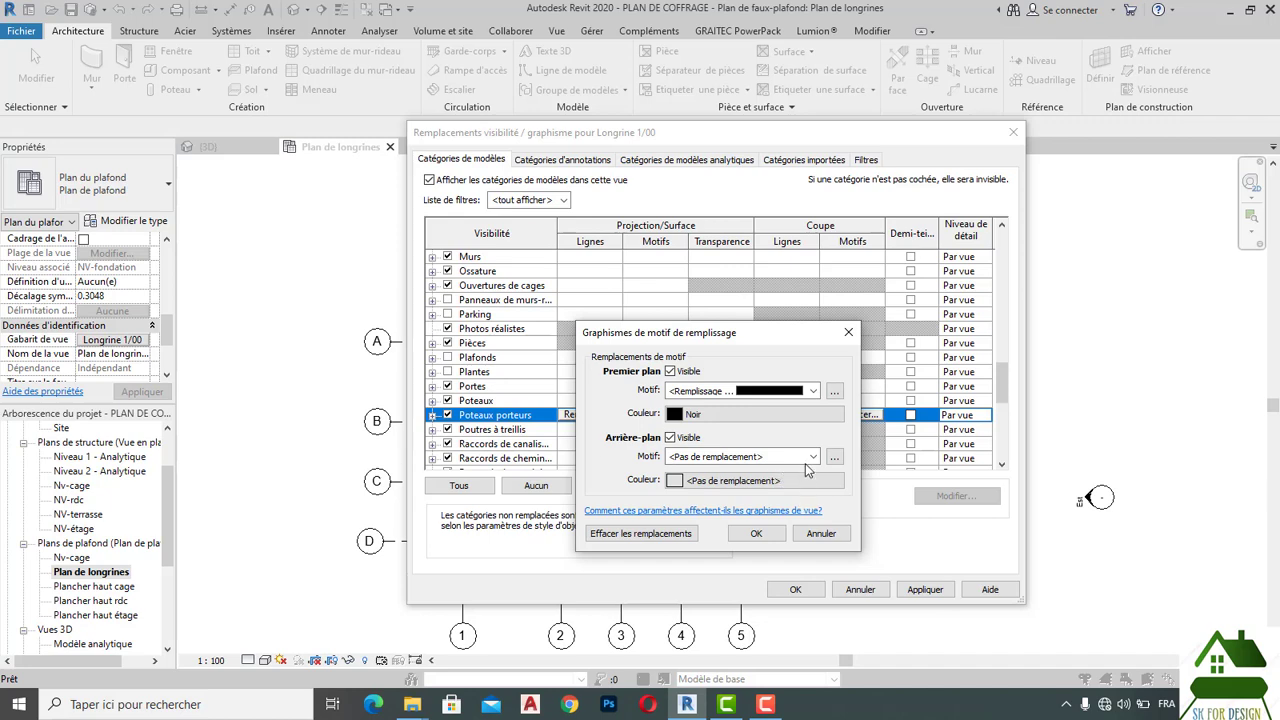
# Leave the background pattern unoverridden and confirm the solid black cut-pattern override.
pyautogui.click(812, 457)
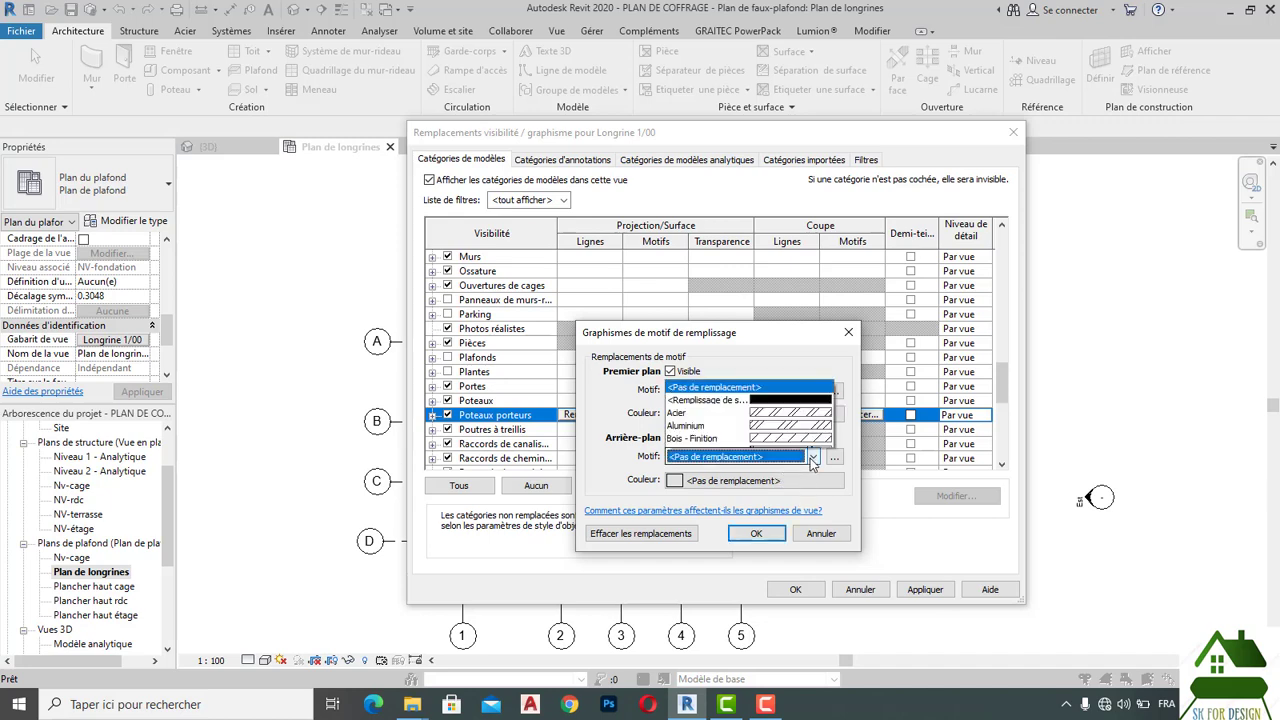
pyautogui.click(812, 458)
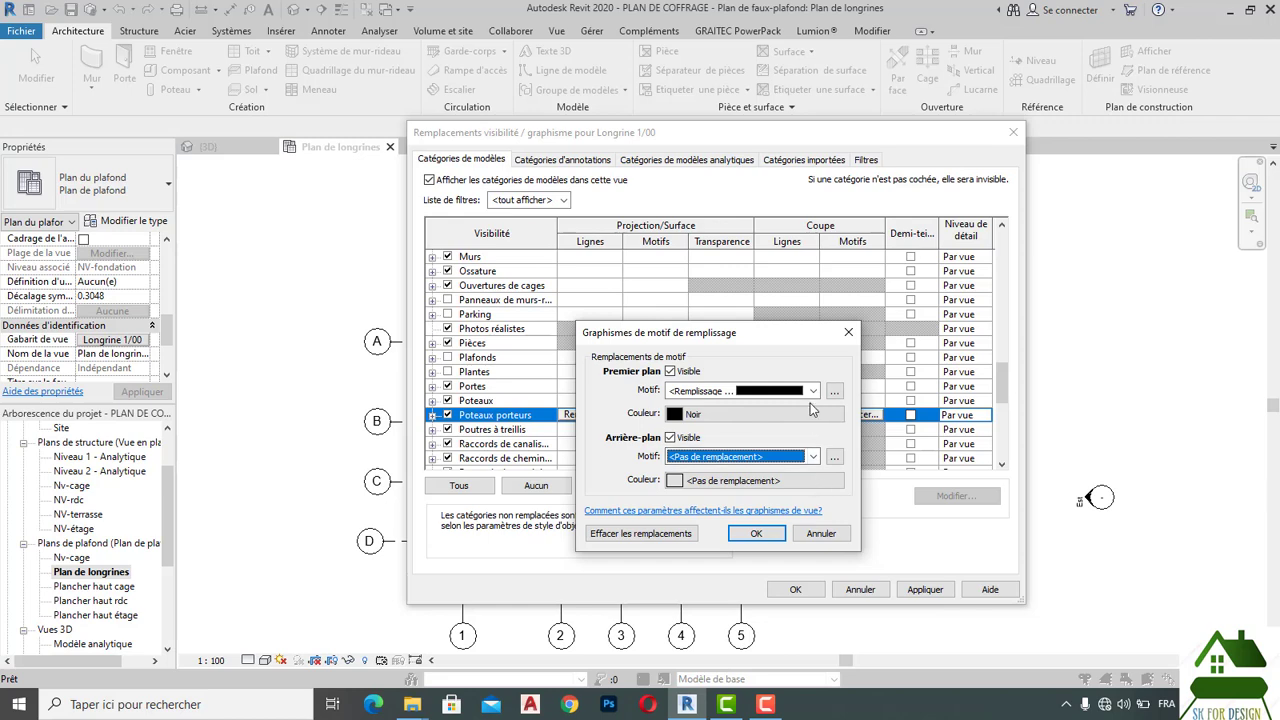
pyautogui.click(813, 391)
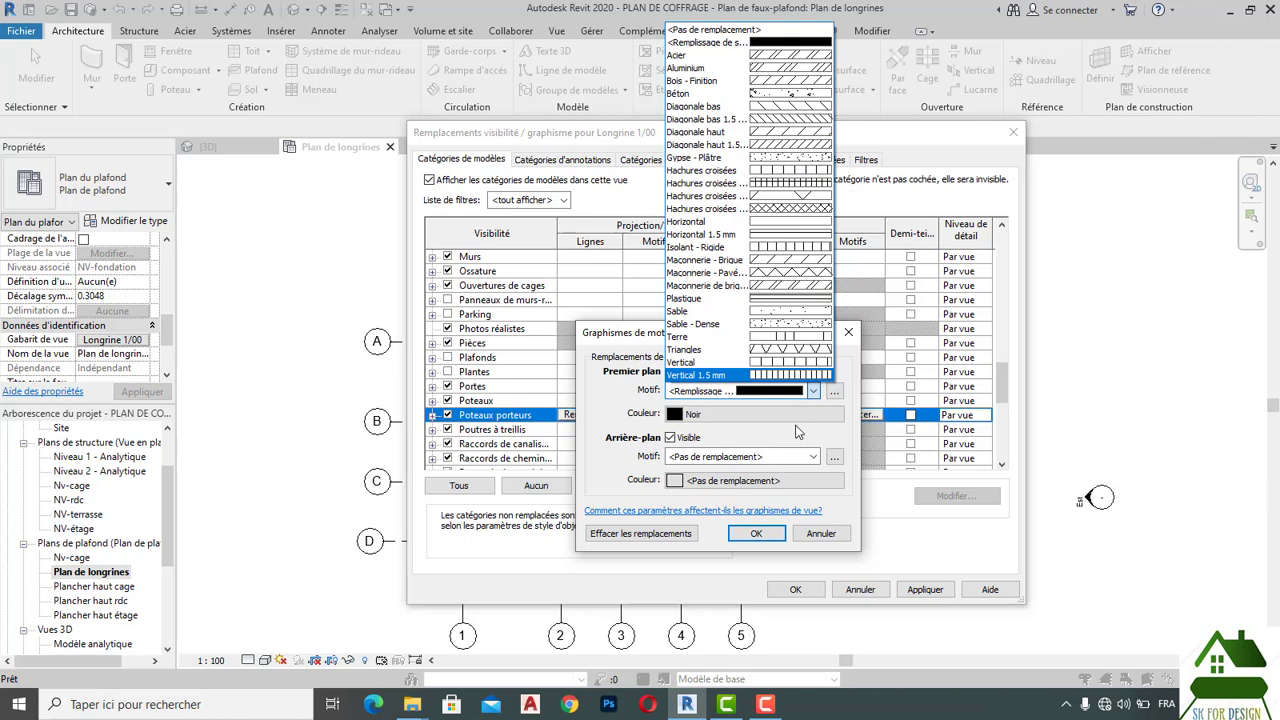
pyautogui.click(813, 393)
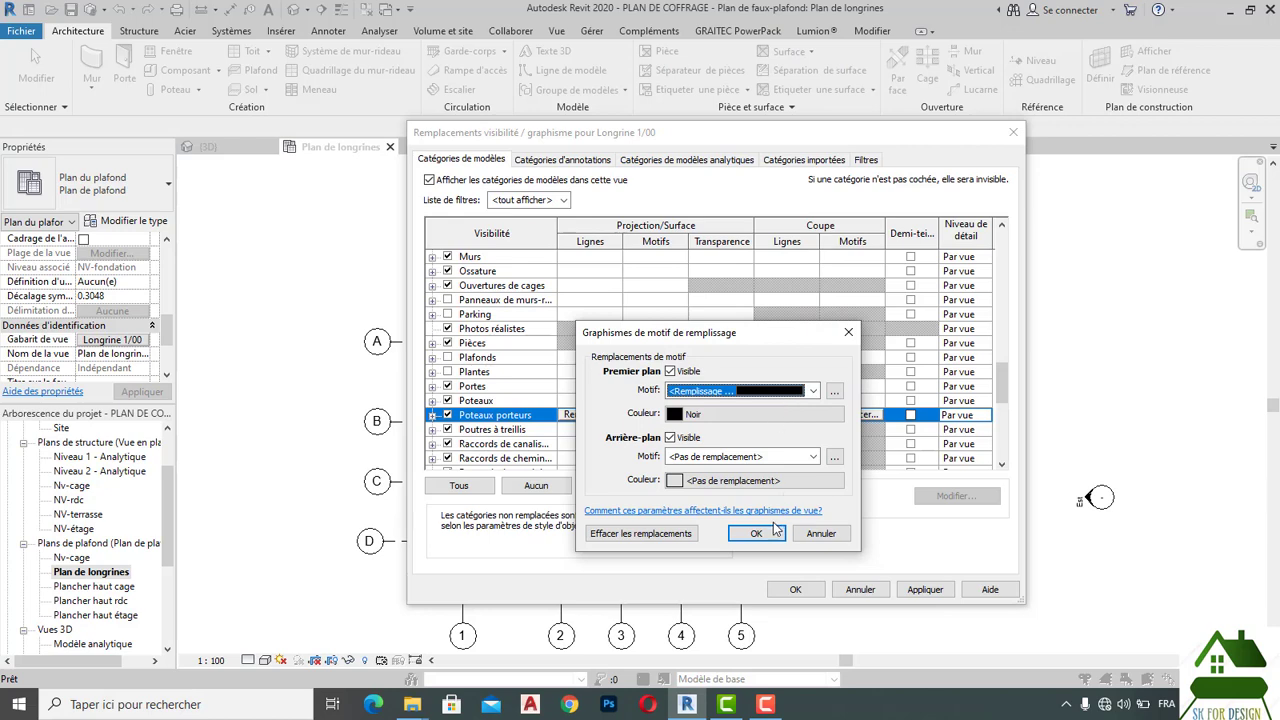
pyautogui.click(762, 535)
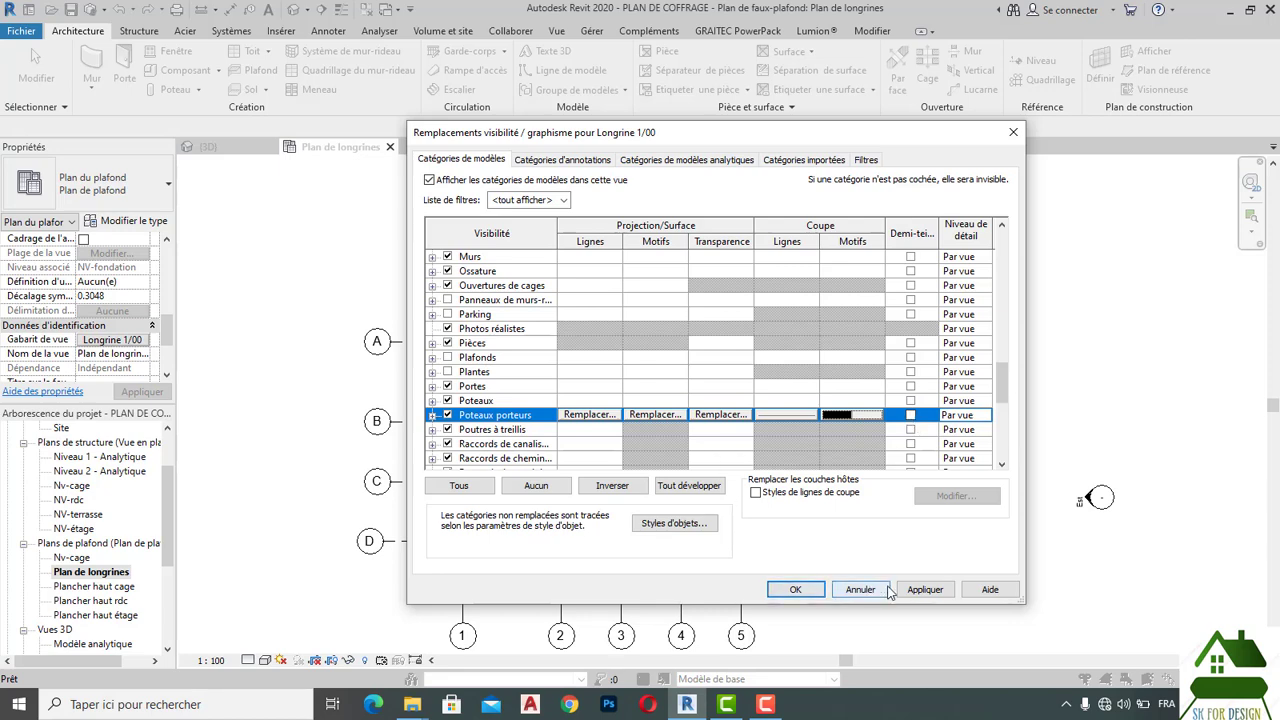
# Apply the changes and close Visibility/Graphics and the Longrine 1/00 template dialogs.
pyautogui.click(921, 590)
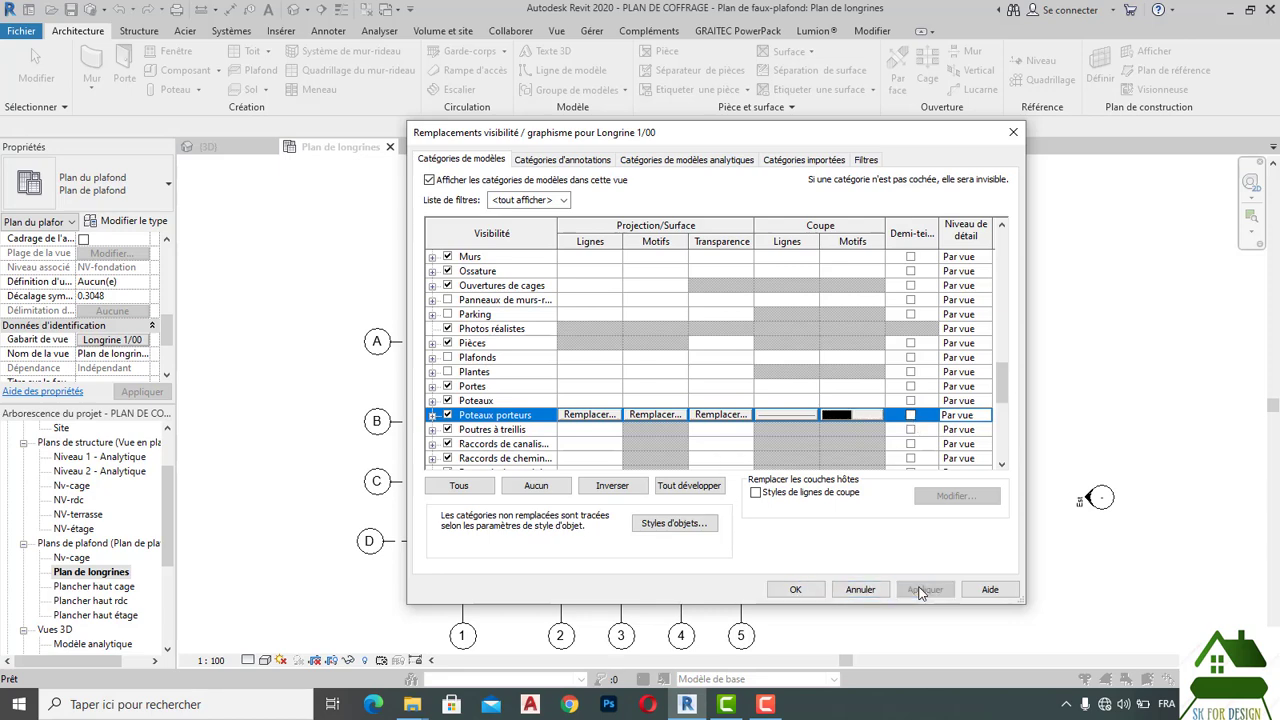
pyautogui.click(795, 590)
pyautogui.click(900, 550)
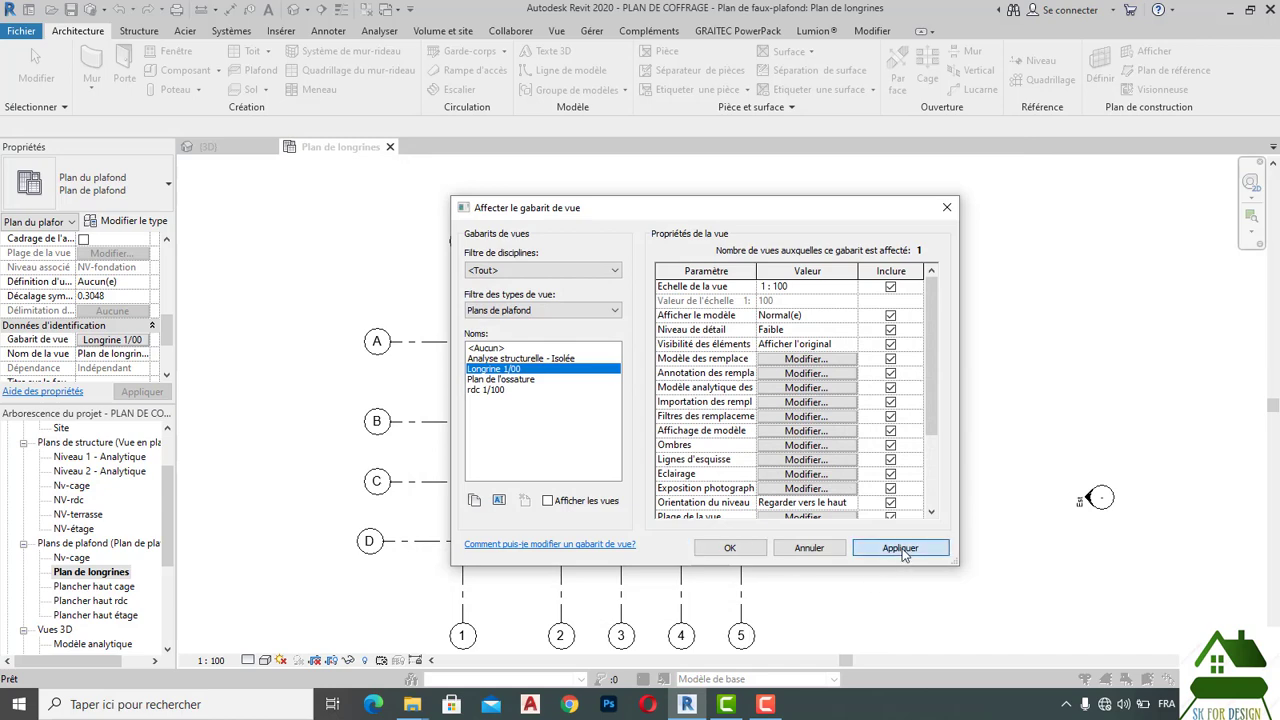
pyautogui.click(729, 550)
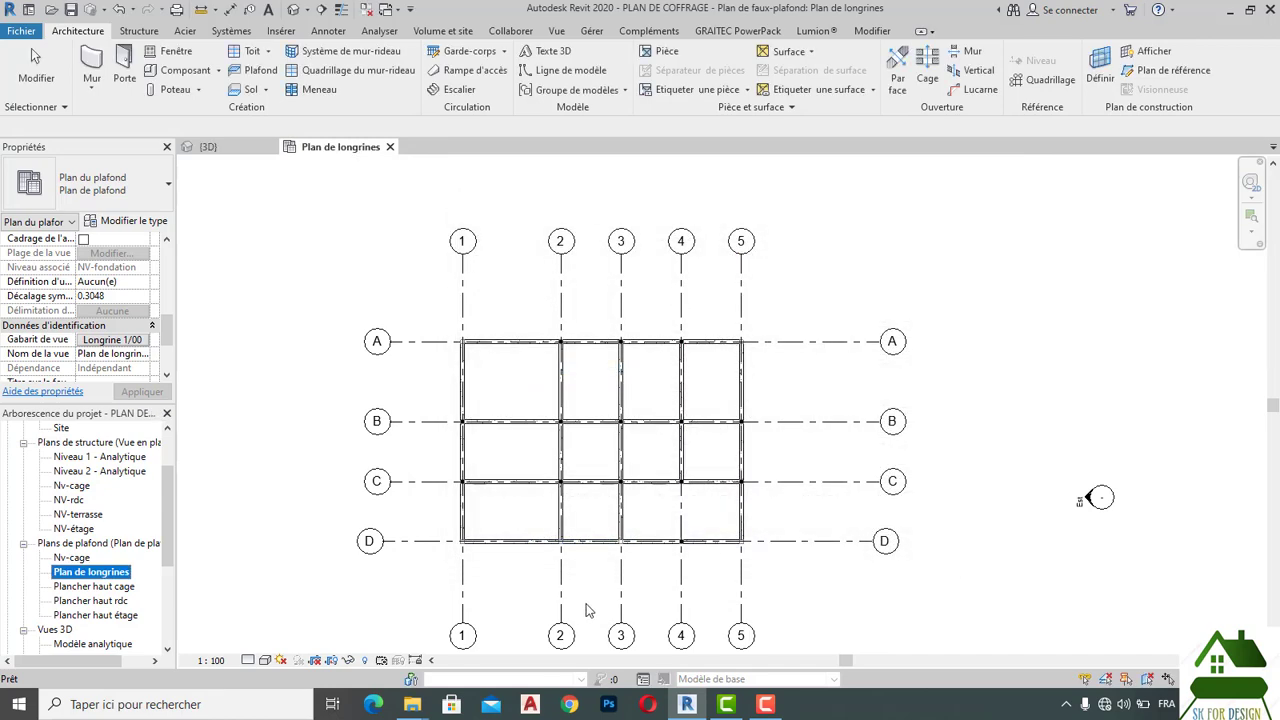
pyautogui.scroll(2, 455, 505)
pyautogui.scroll(2, 600, 490)
pyautogui.scroll(1, 706, 453)
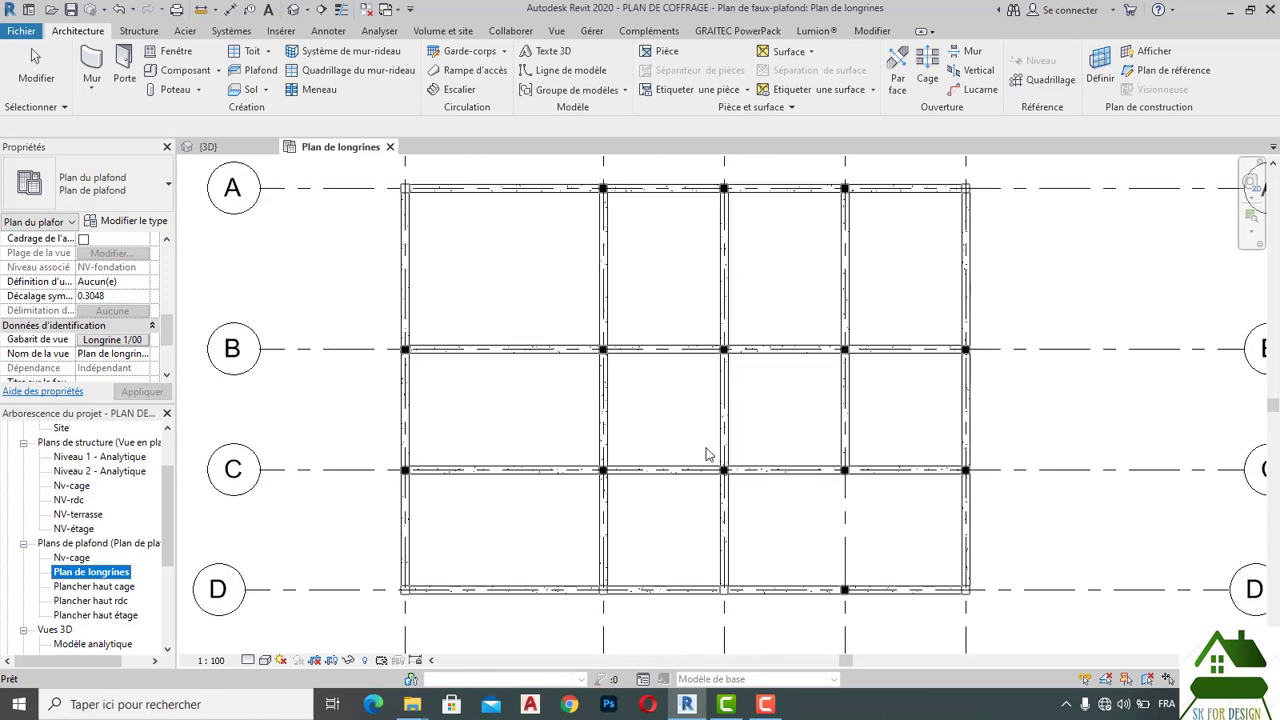
pyautogui.scroll(1, 673, 399)
pyautogui.scroll(1, 665, 390)
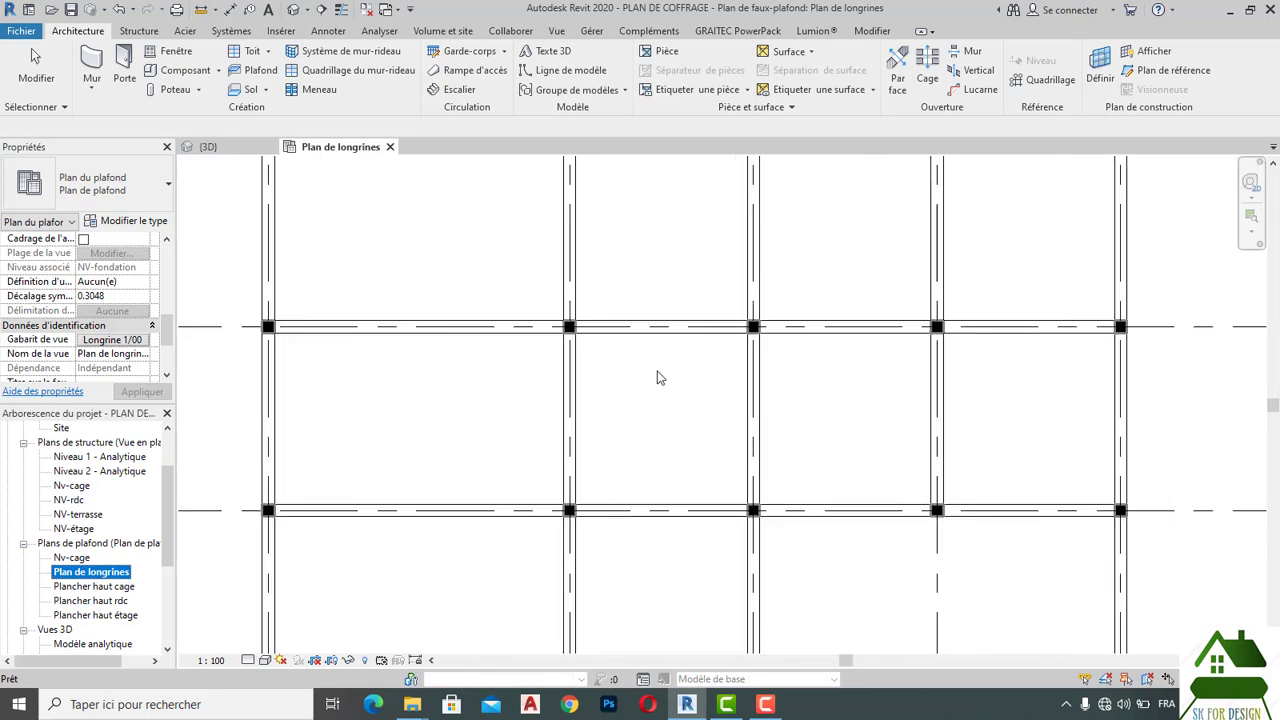
pyautogui.scroll(1, 590, 330)
pyautogui.scroll(1, 577, 316)
pyautogui.scroll(1, 572, 322)
pyautogui.scroll(1, 557, 335)
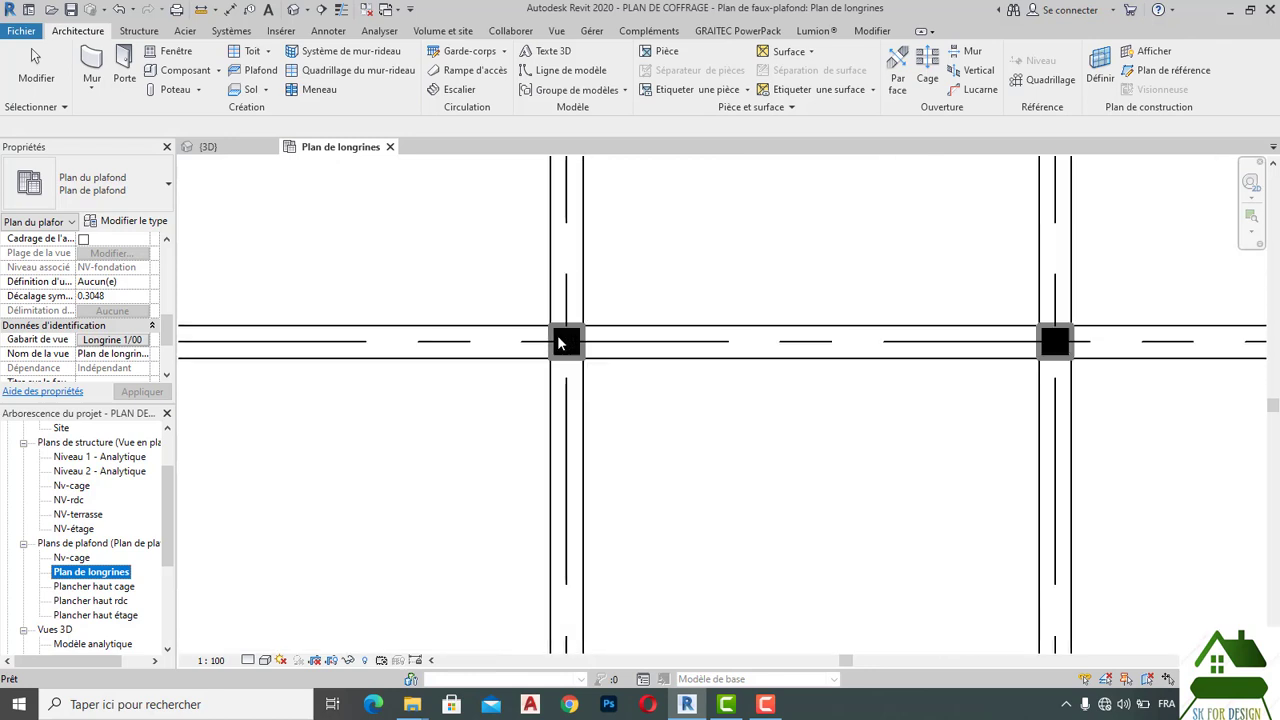
pyautogui.scroll(1, 557, 335)
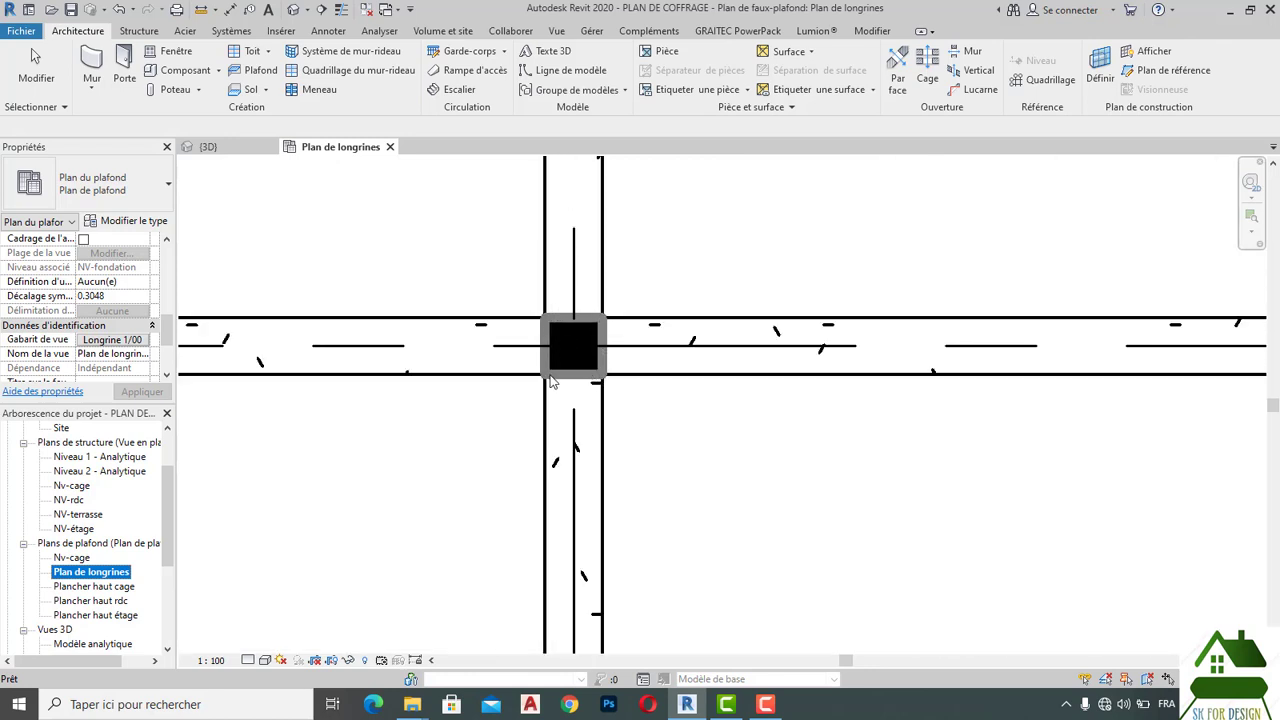
pyautogui.scroll(-2, 560, 380)
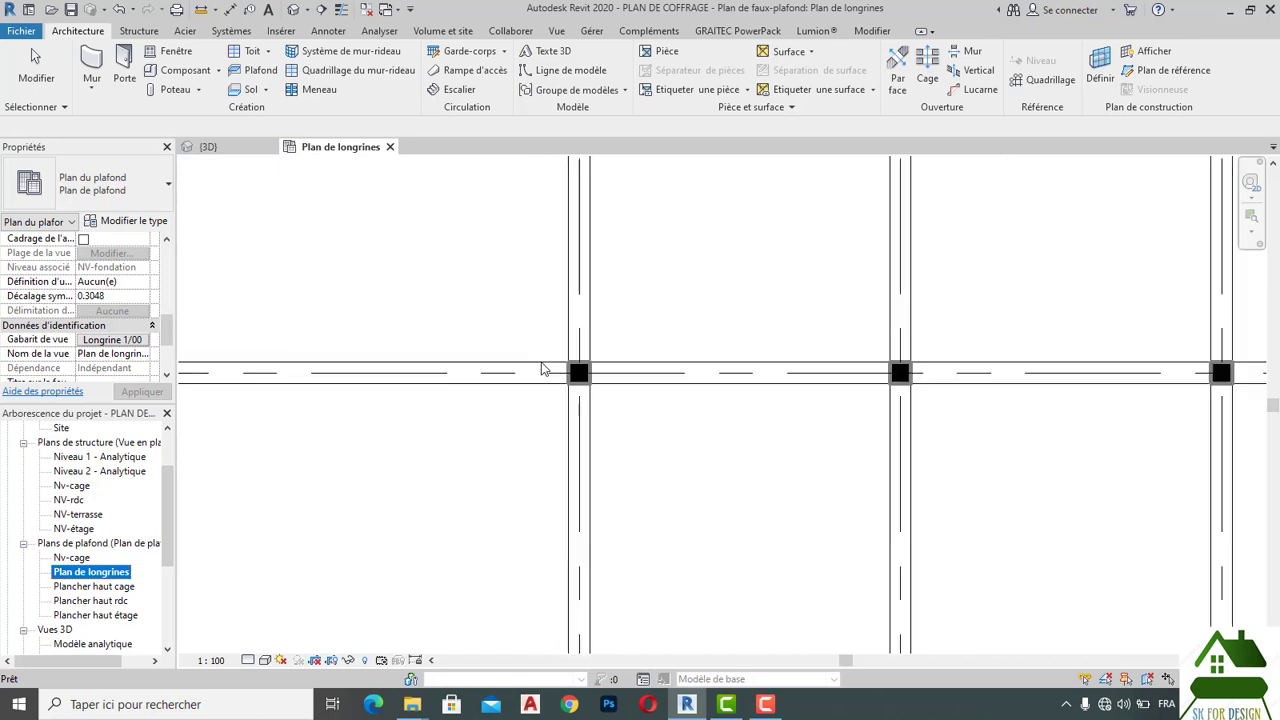
pyautogui.scroll(-2, 500, 335)
pyautogui.scroll(-1, 560, 340)
pyautogui.moveTo(437, 289); pyautogui.dragTo(529, 326, button='middle')
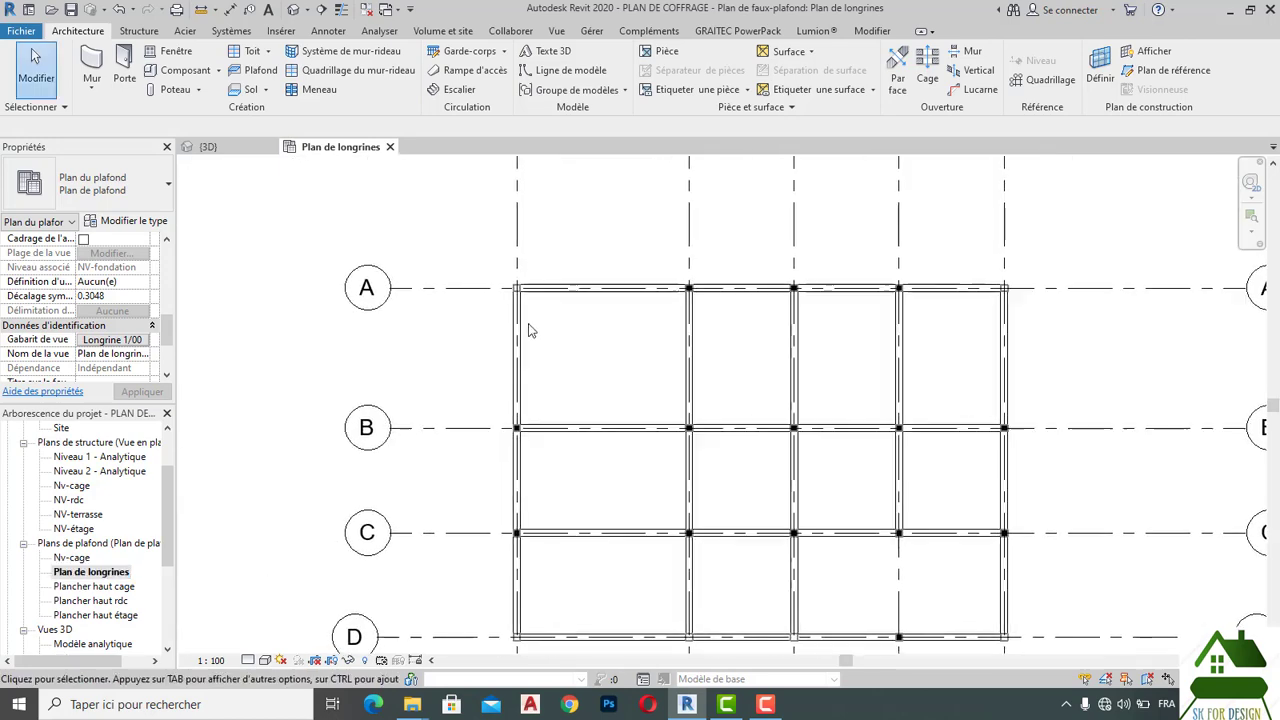
pyautogui.scroll(4, 520, 285)
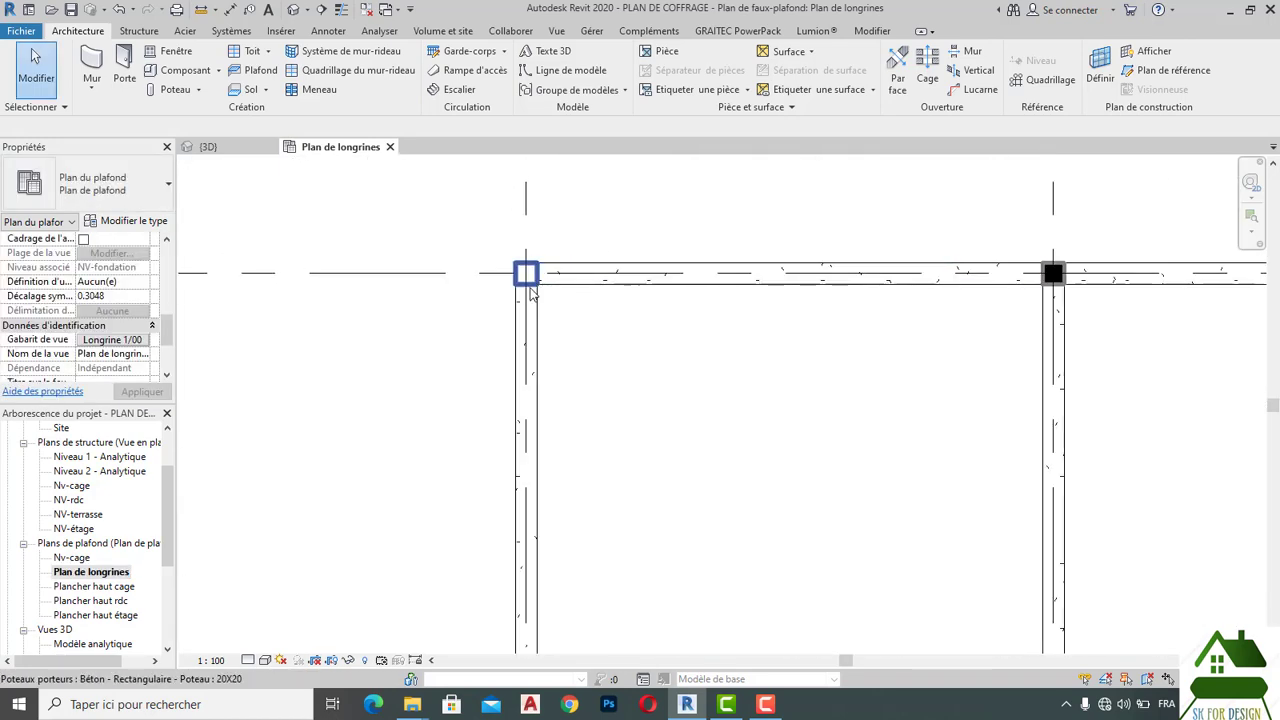
pyautogui.scroll(2, 532, 278)
pyautogui.scroll(1, 535, 276)
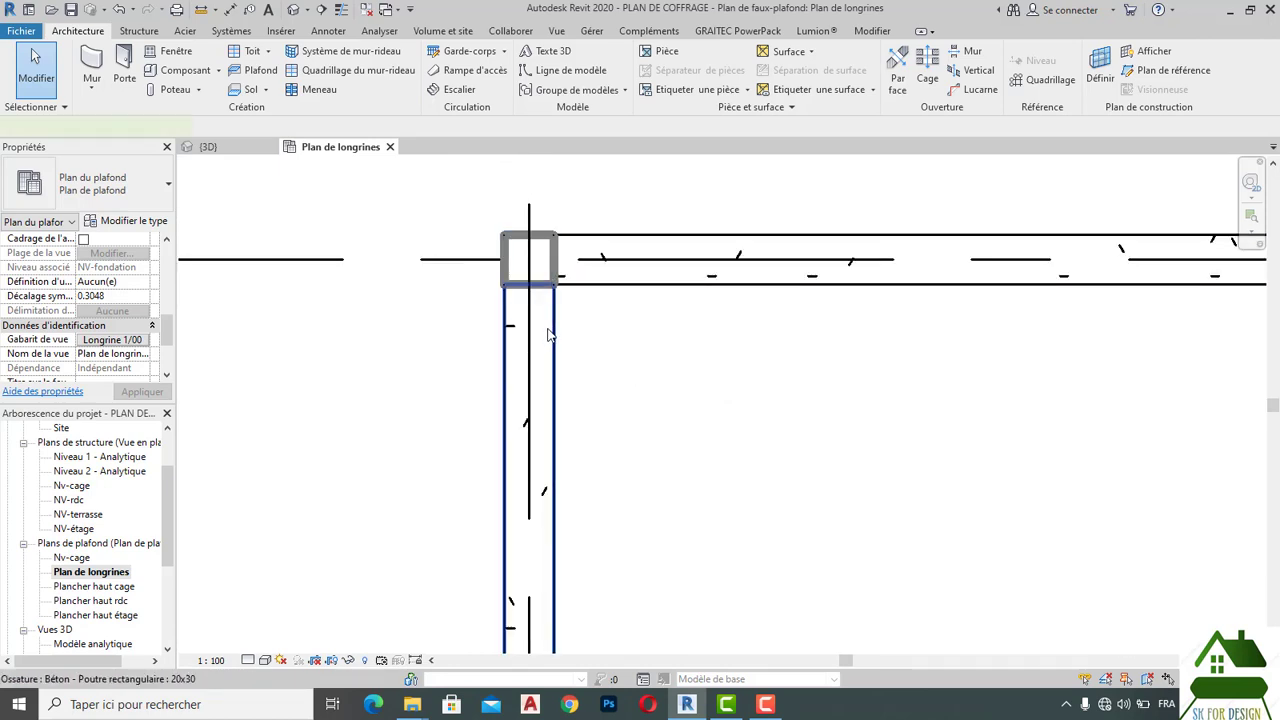
# Swap the join order so the corner column cuts the horizontal beam.
pyautogui.click(549, 334)
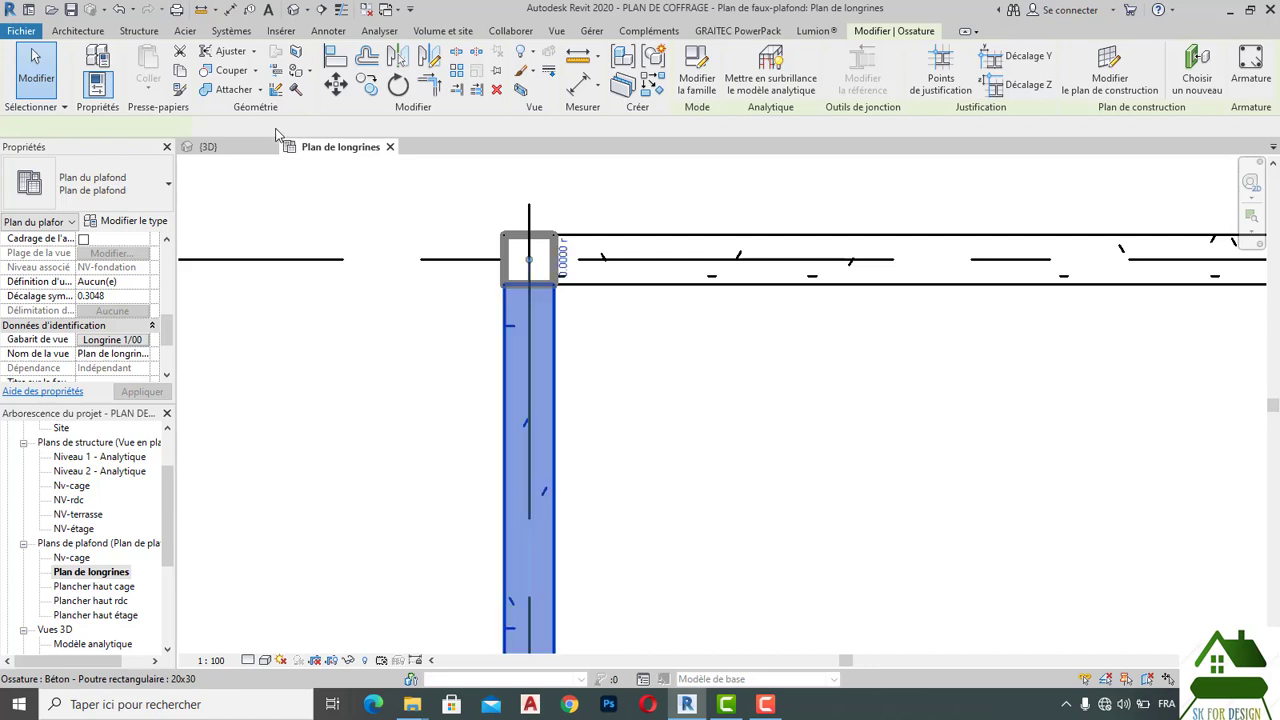
pyautogui.click(261, 89)
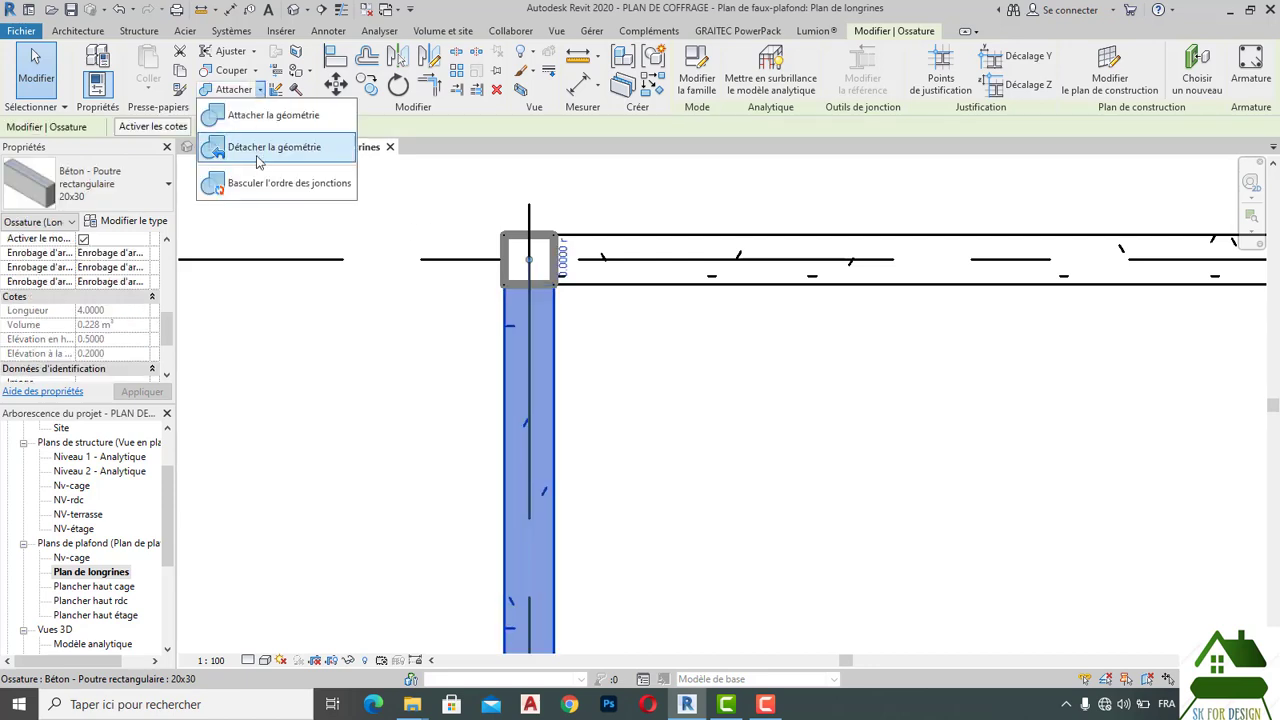
pyautogui.click(259, 185)
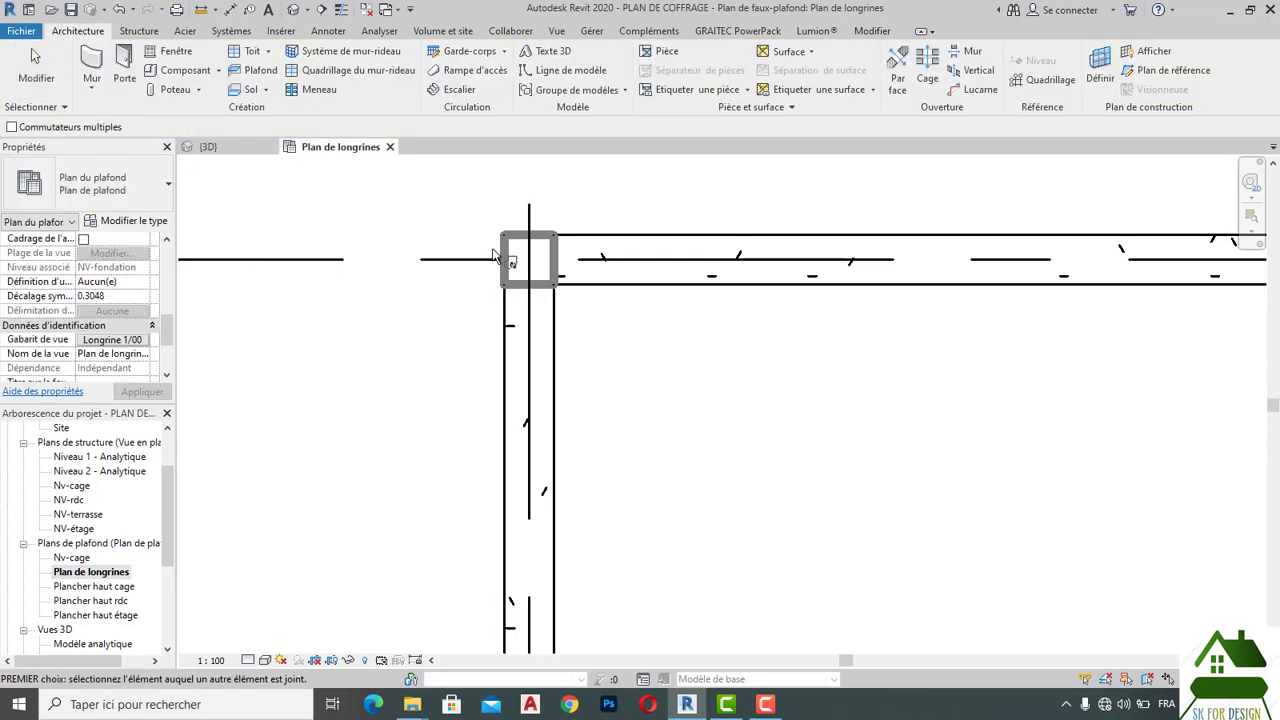
pyautogui.click(572, 245)
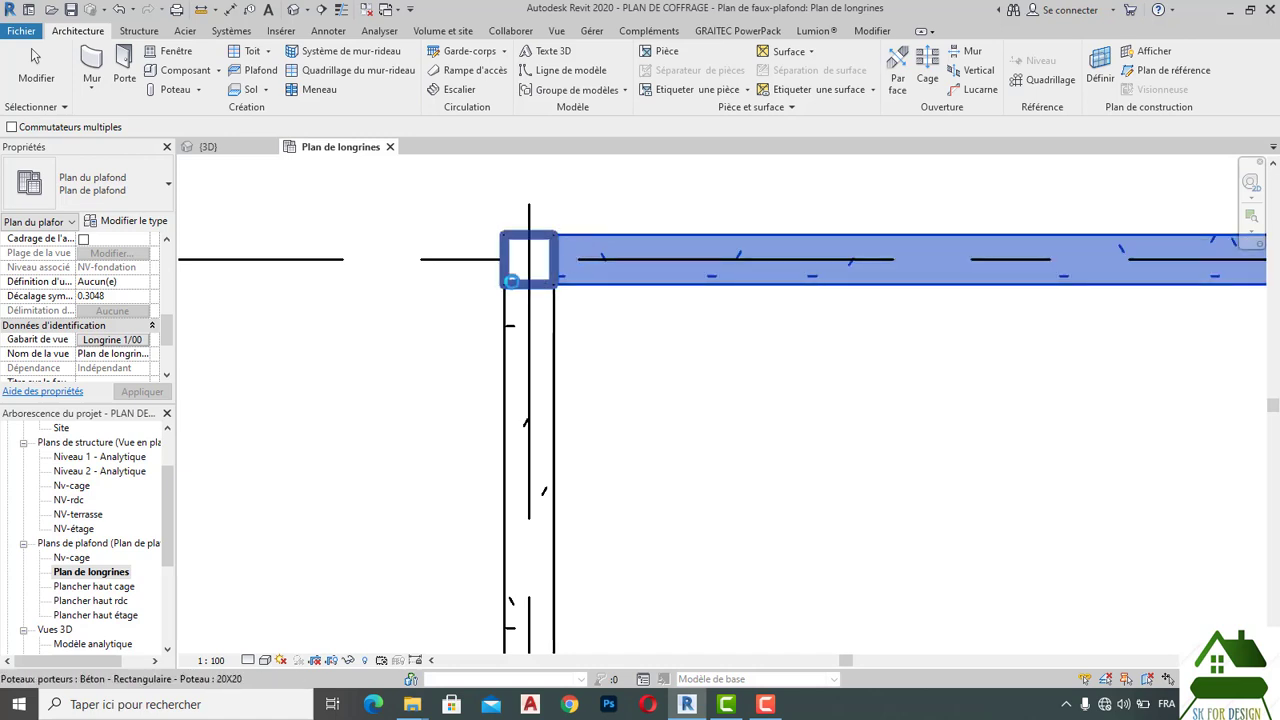
pyautogui.click(514, 290)
# Swap joins at the D/1 corner and join beam 2–3 on grid D.
pyautogui.scroll(-3, 520, 288)
pyautogui.scroll(-1, 522, 285)
pyautogui.scroll(-2, 551, 274)
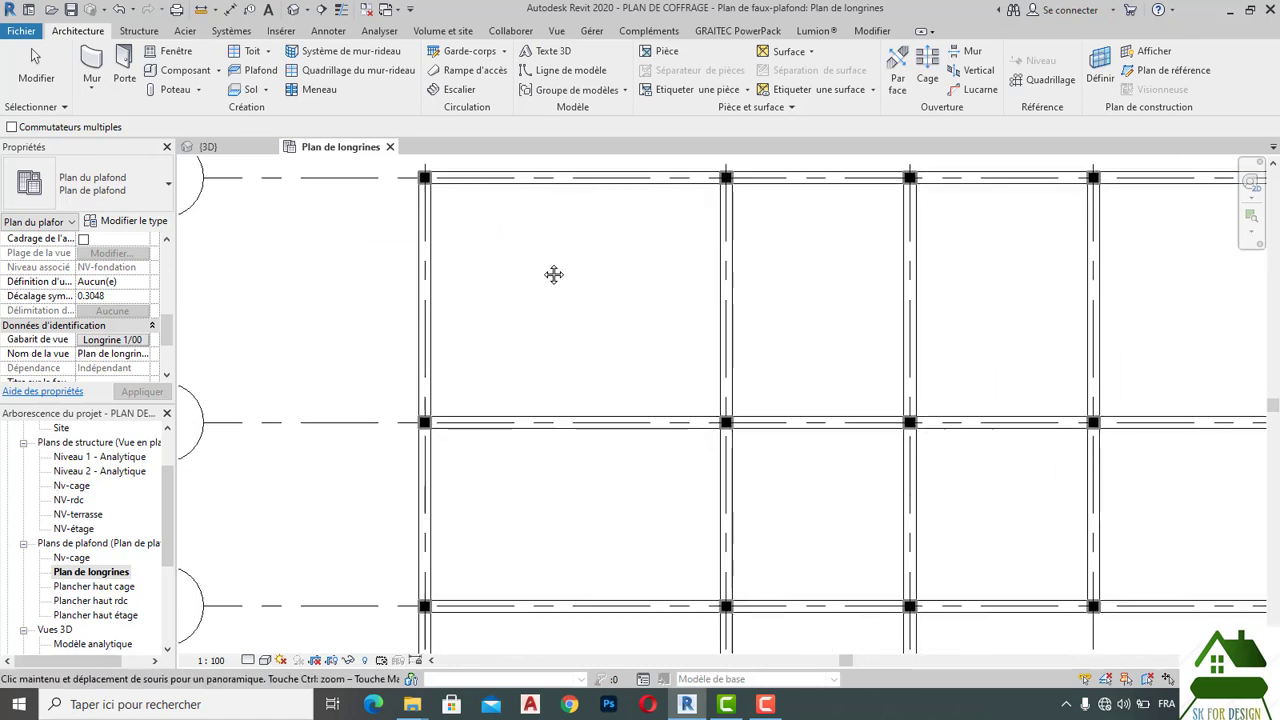
pyautogui.scroll(-2, 543, 274)
pyautogui.scroll(3, 445, 520)
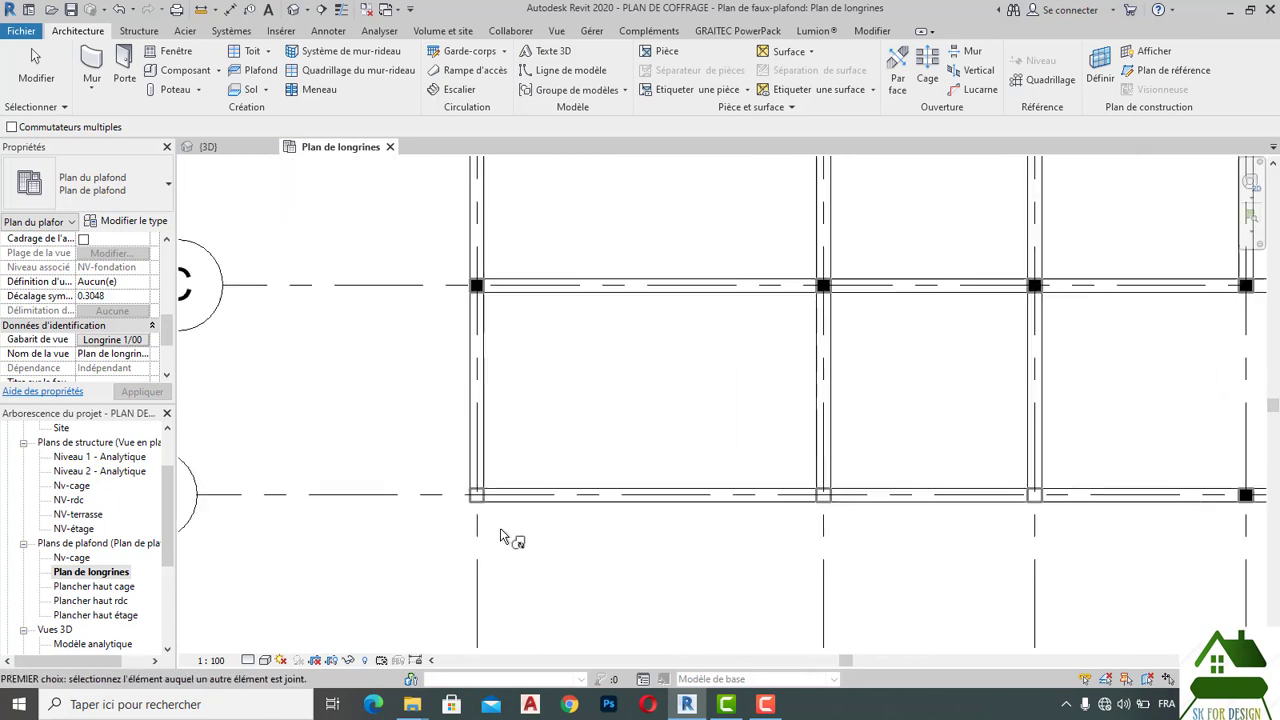
pyautogui.click(495, 497)
pyautogui.click(478, 506)
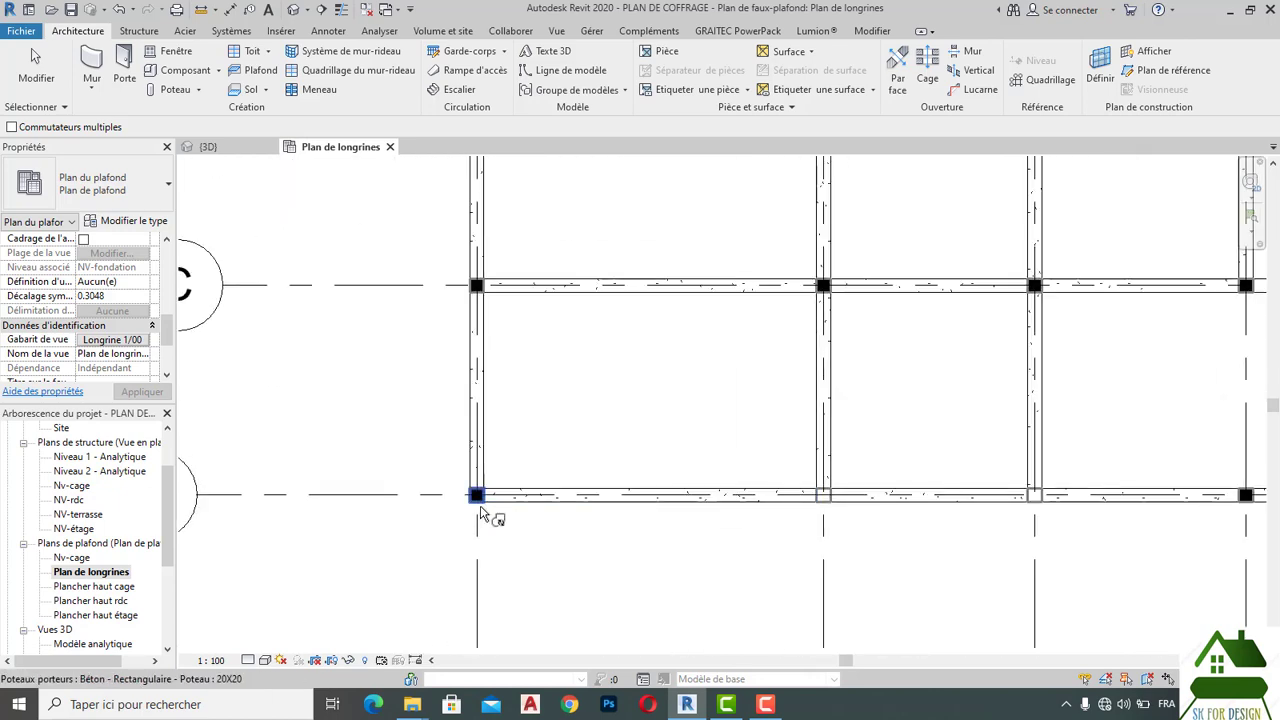
pyautogui.click(884, 500)
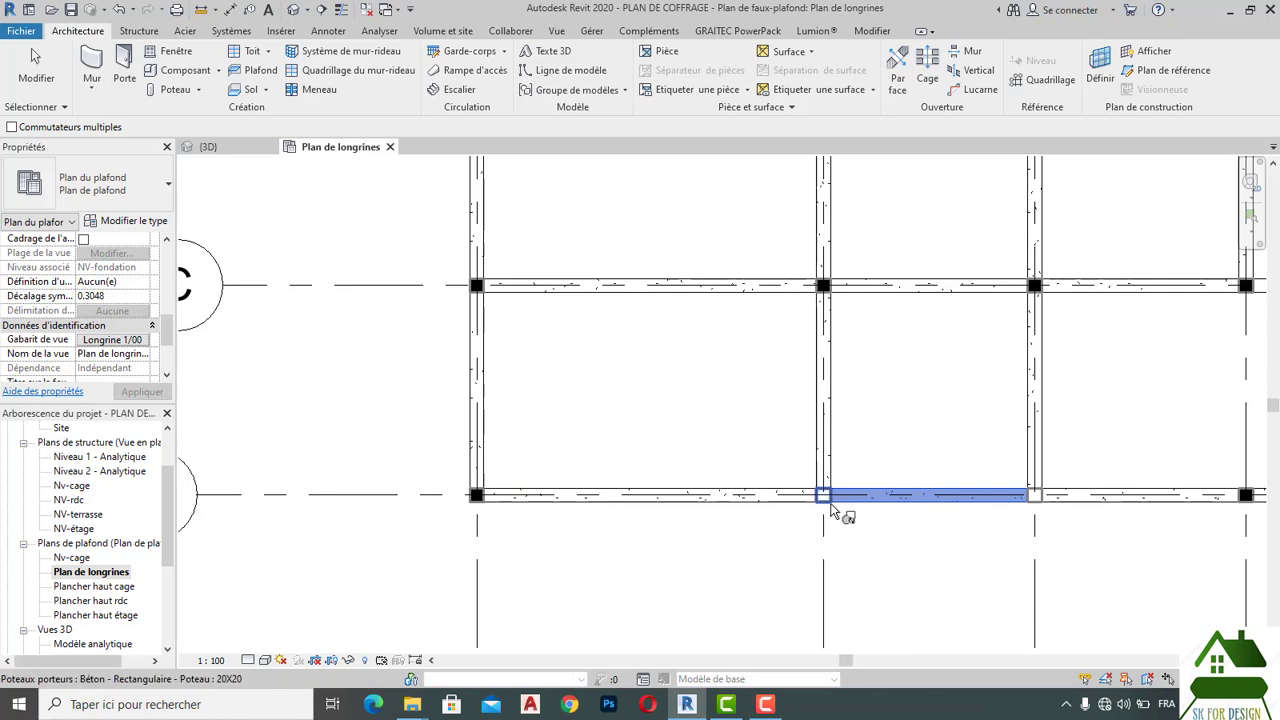
pyautogui.click(842, 510)
# Pan across grids A–D to review the joins, then exit the join command.
pyautogui.moveTo(980, 571); pyautogui.dragTo(905, 528, button='middle')
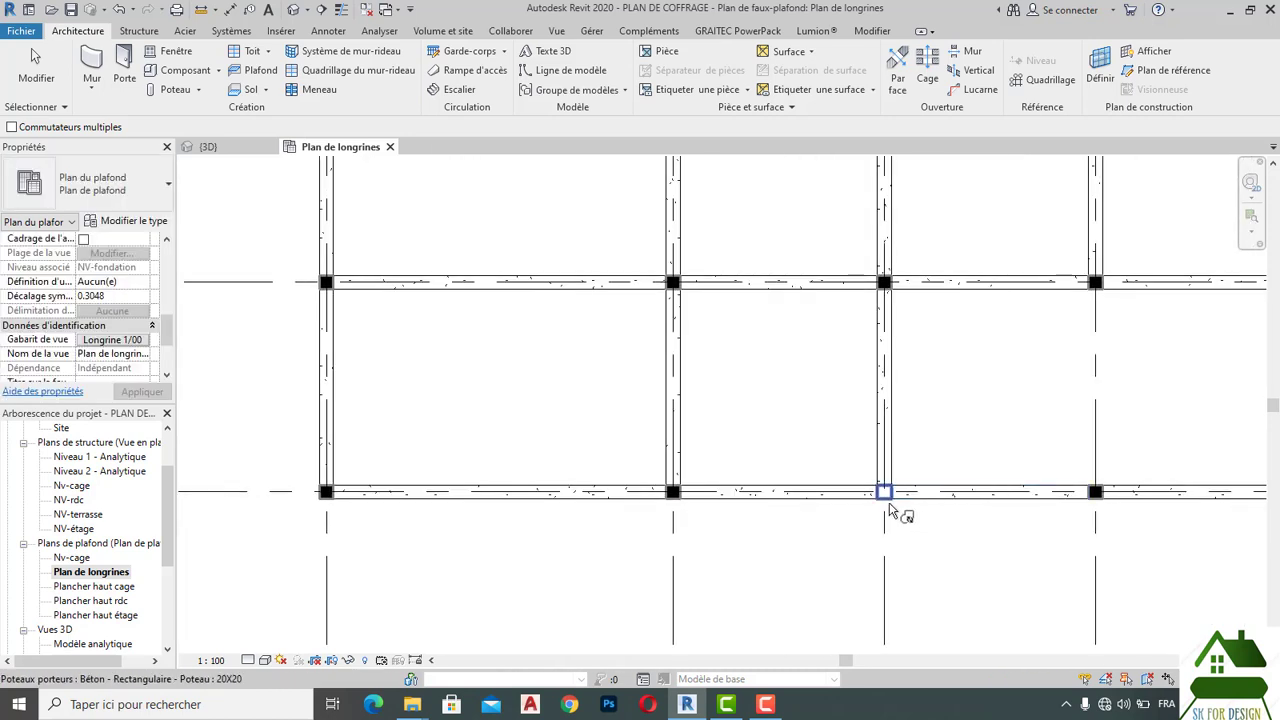
pyautogui.scroll(-2, 906, 528)
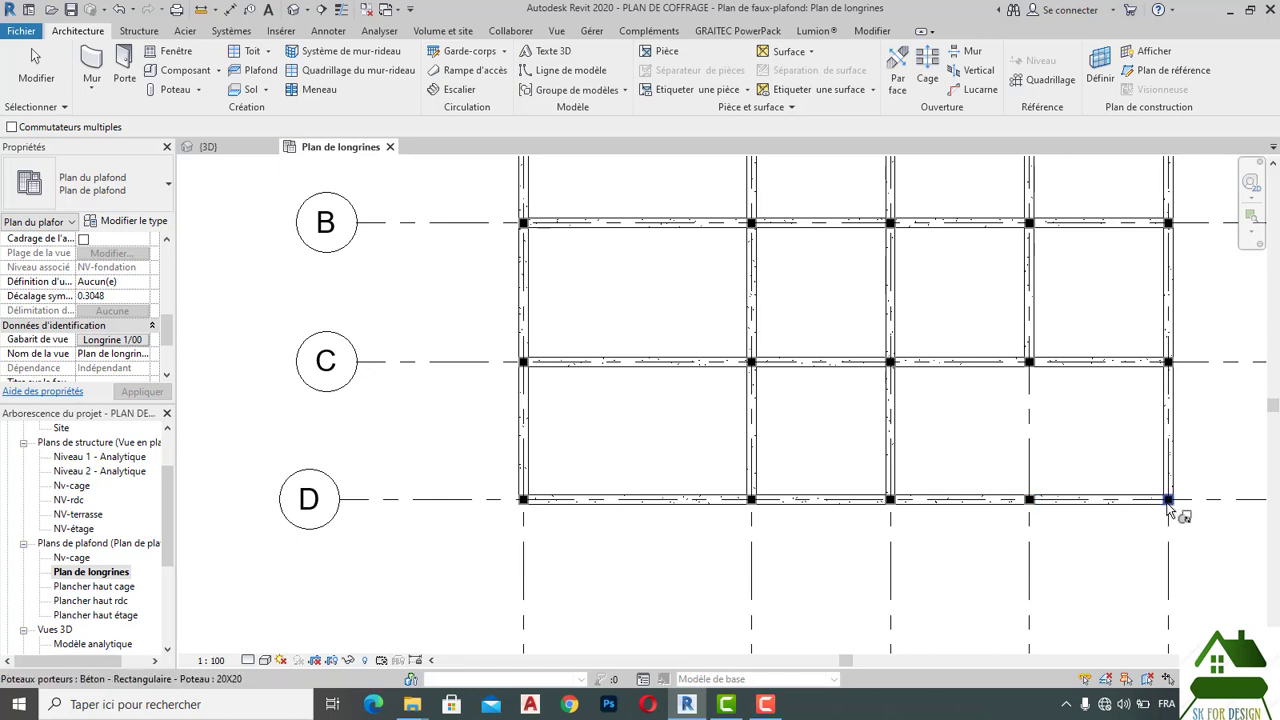
pyautogui.scroll(-1, 823, 494)
pyautogui.moveTo(977, 457); pyautogui.dragTo(977, 529, button='middle')
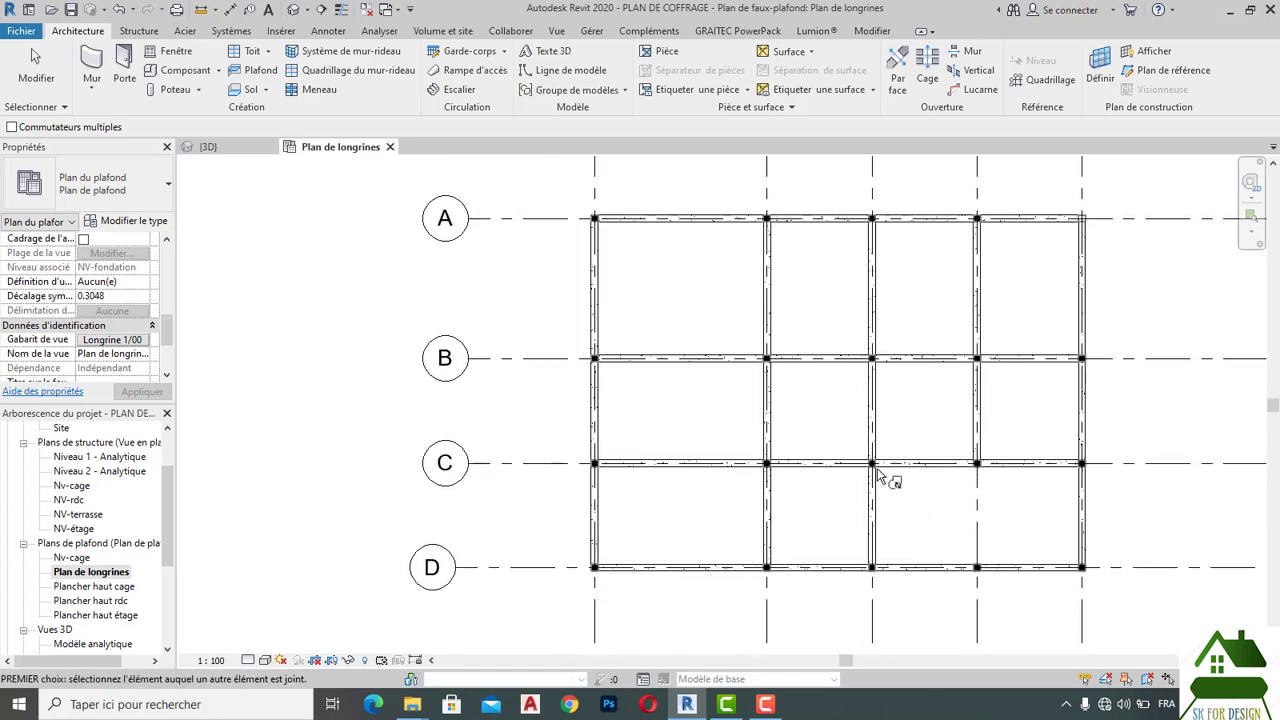
pyautogui.scroll(1, 654, 361)
pyautogui.scroll(1, 640, 410)
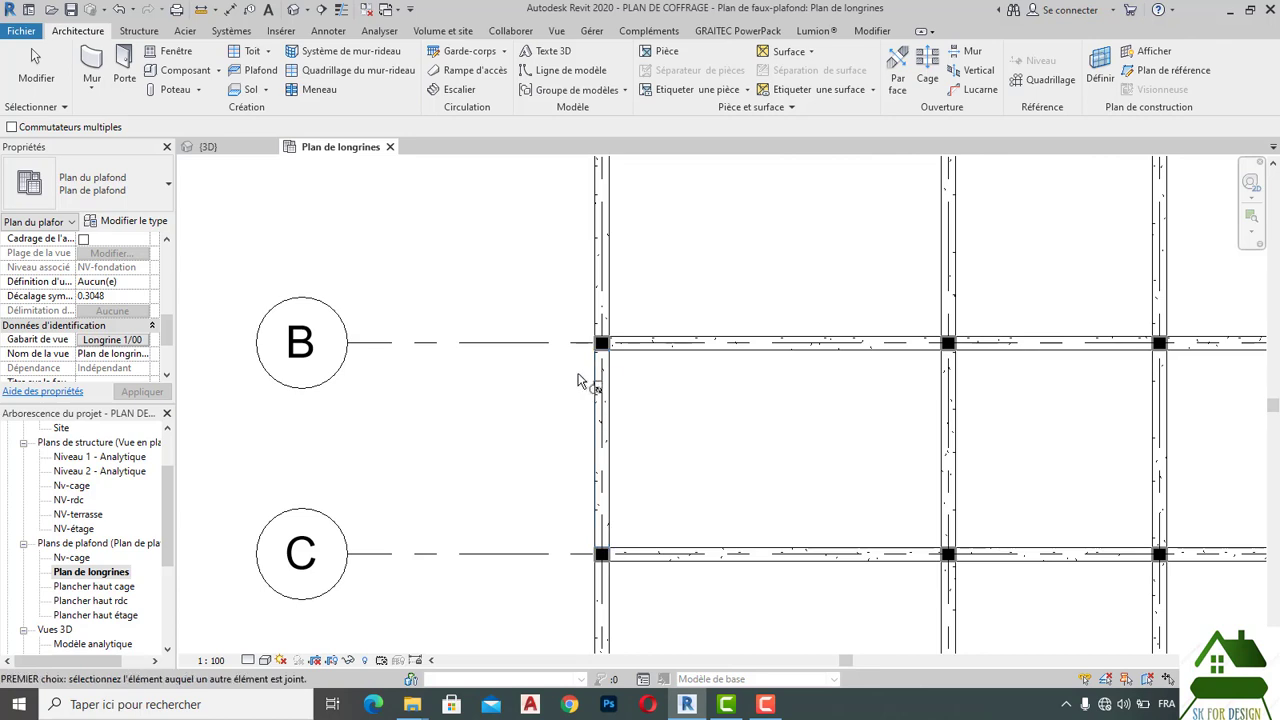
pyautogui.press('Escape')
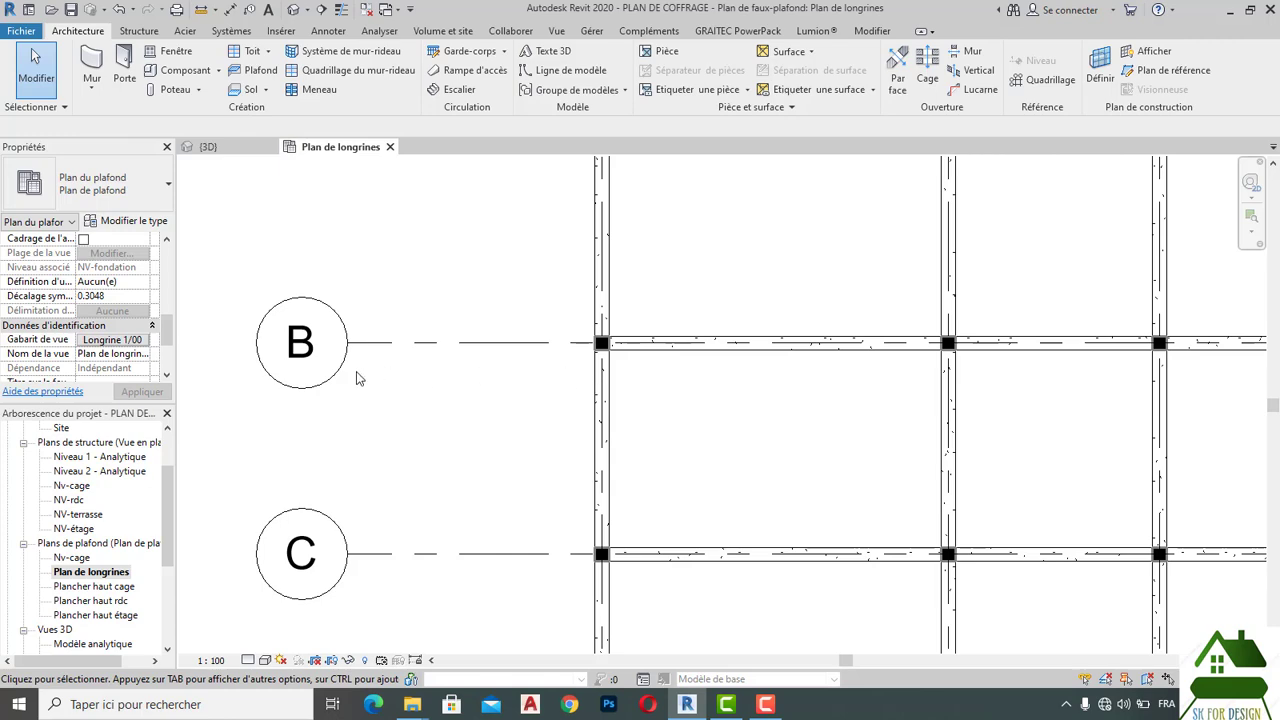
# Open the Longrine 1/00 template's Visibility/Graphics and scroll to Poteaux porteurs.
pyautogui.click(143, 341)
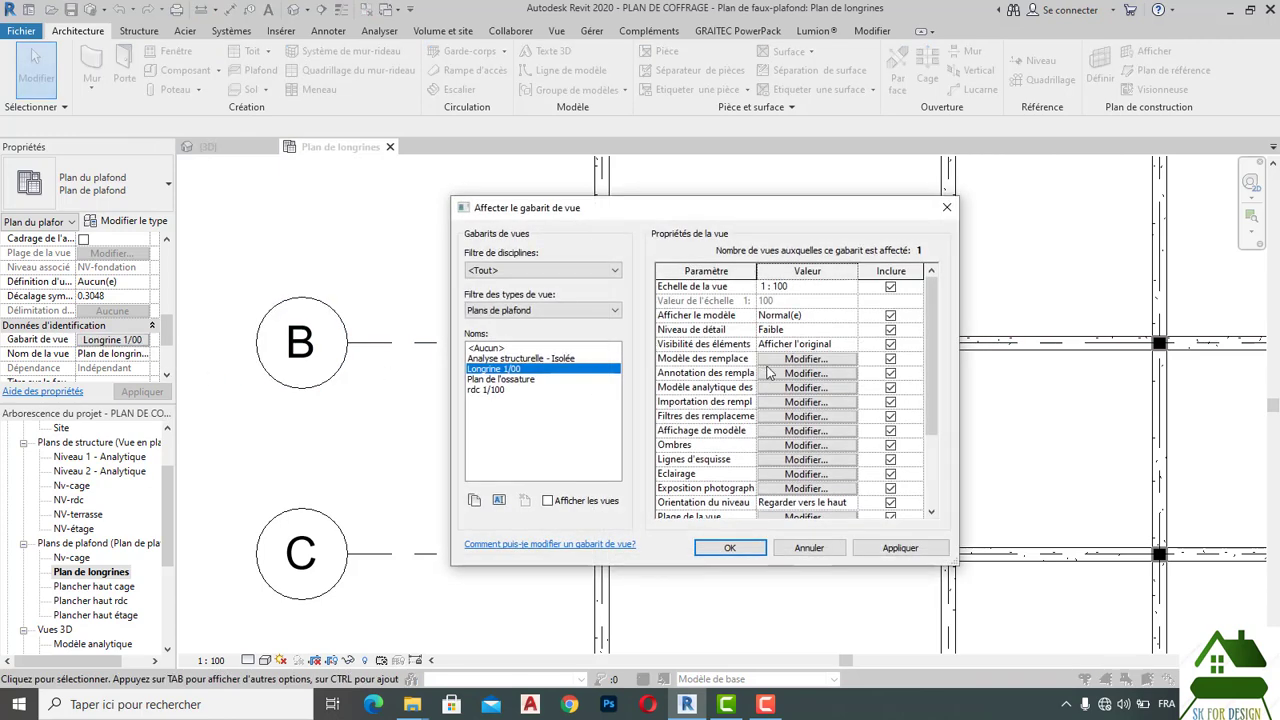
pyautogui.click(810, 362)
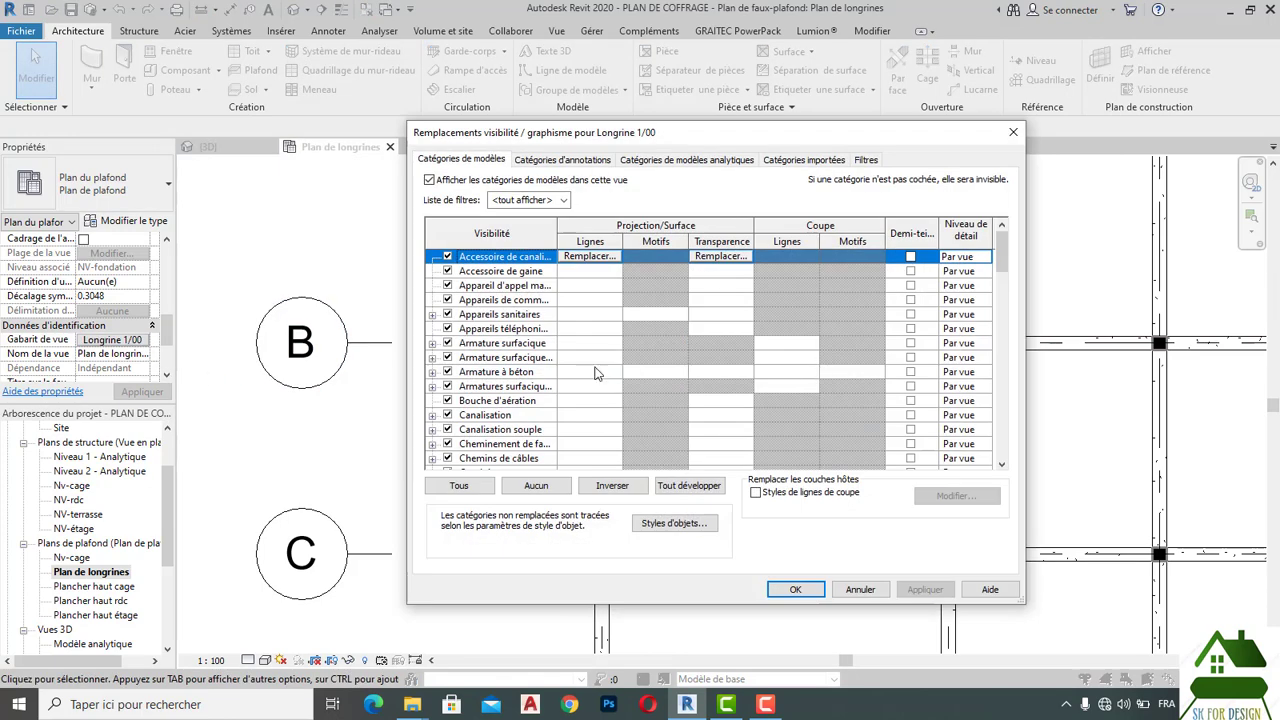
pyautogui.scroll(-1, 595, 375)
pyautogui.scroll(-2, 592, 378)
pyautogui.scroll(-2, 589, 378)
pyautogui.scroll(-2, 589, 378)
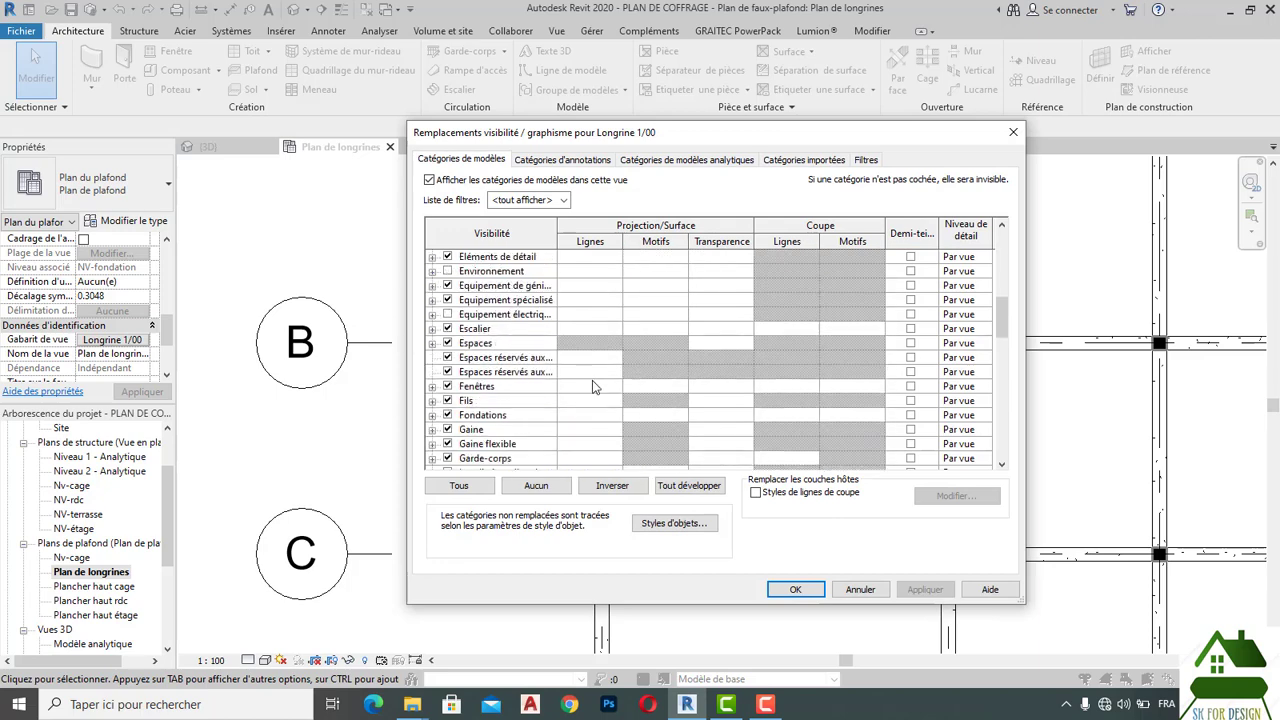
pyautogui.scroll(-3, 600, 385)
pyautogui.scroll(-2, 608, 391)
pyautogui.scroll(-3, 610, 393)
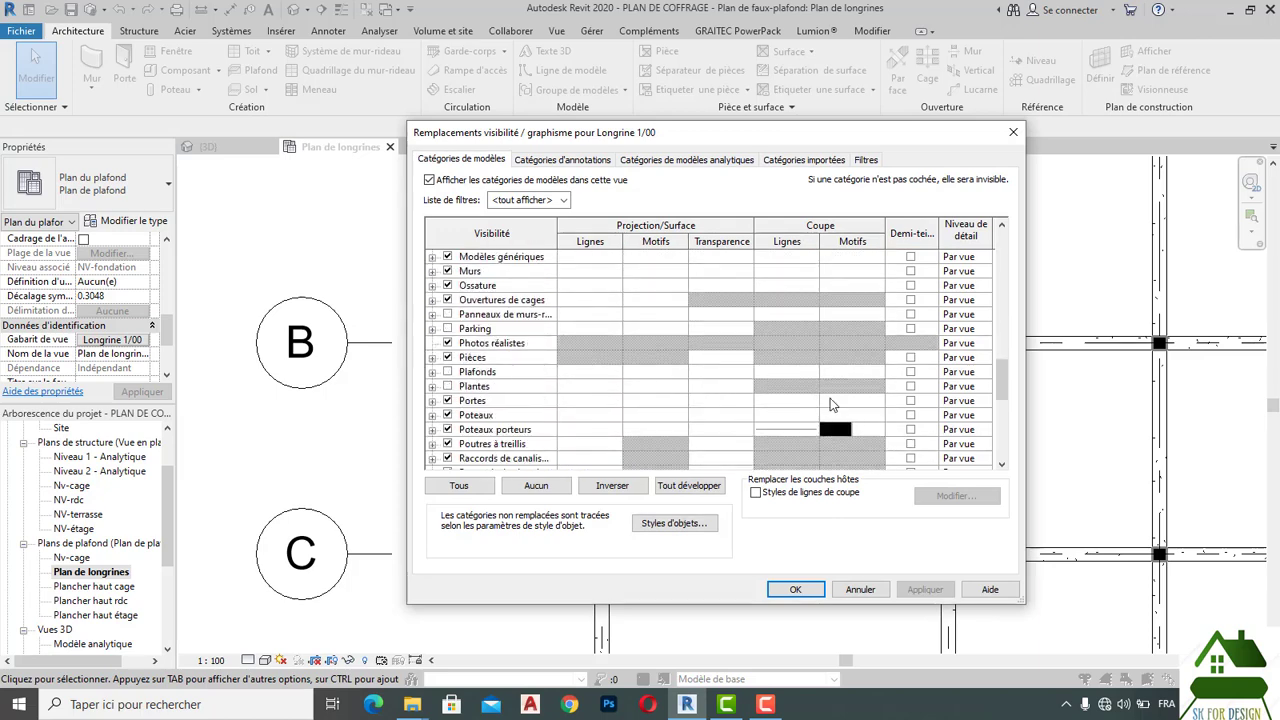
# Override the Poteaux porteurs cut line colour to red.
pyautogui.click(792, 432)
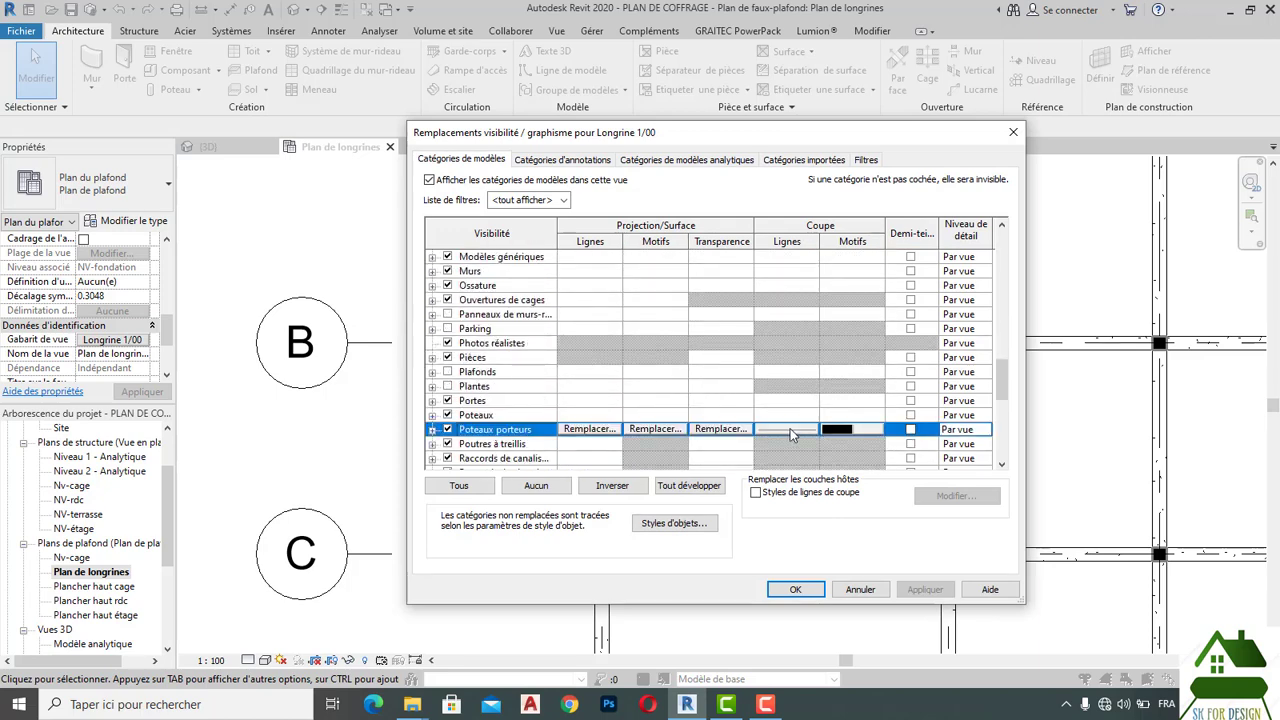
pyautogui.click(790, 430)
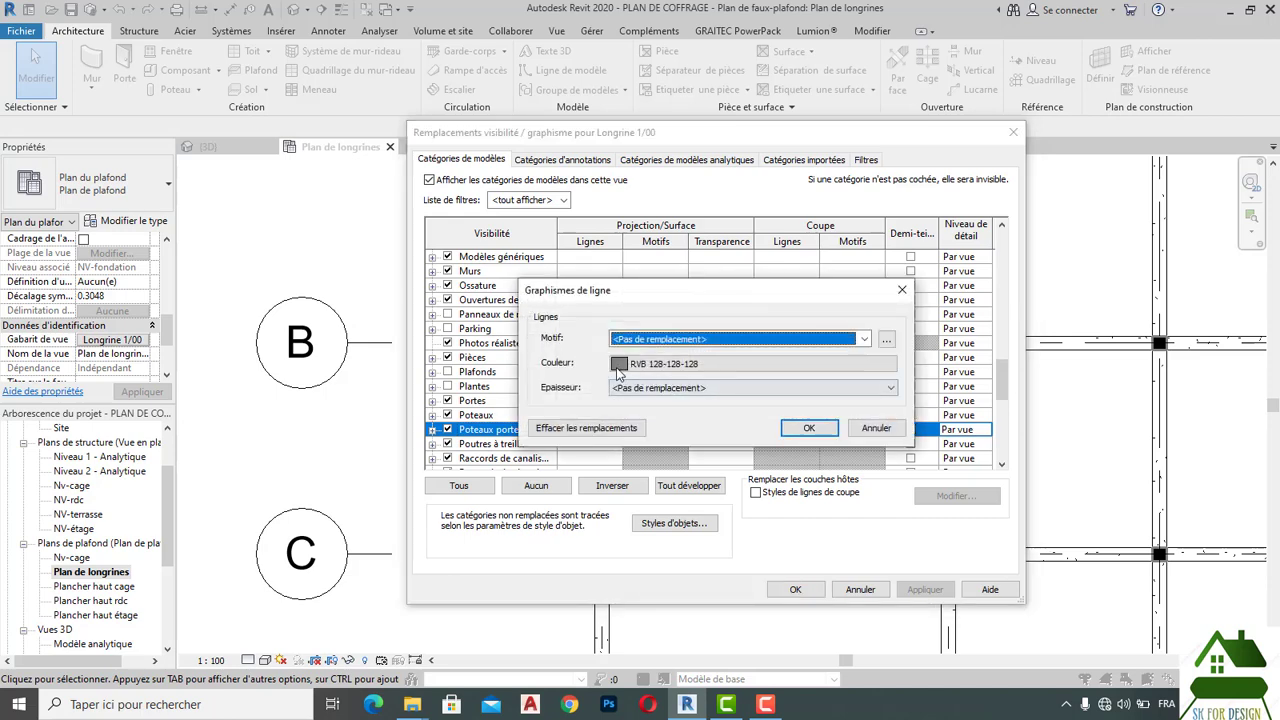
pyautogui.click(865, 366)
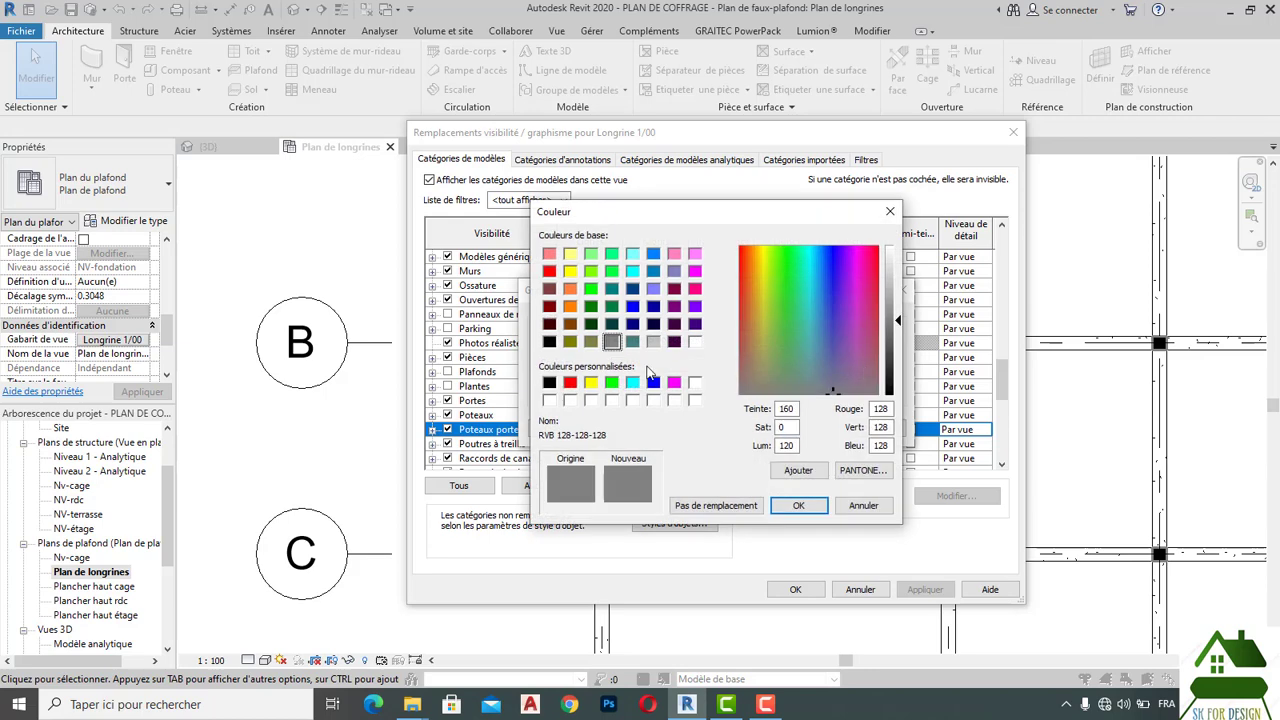
pyautogui.click(571, 384)
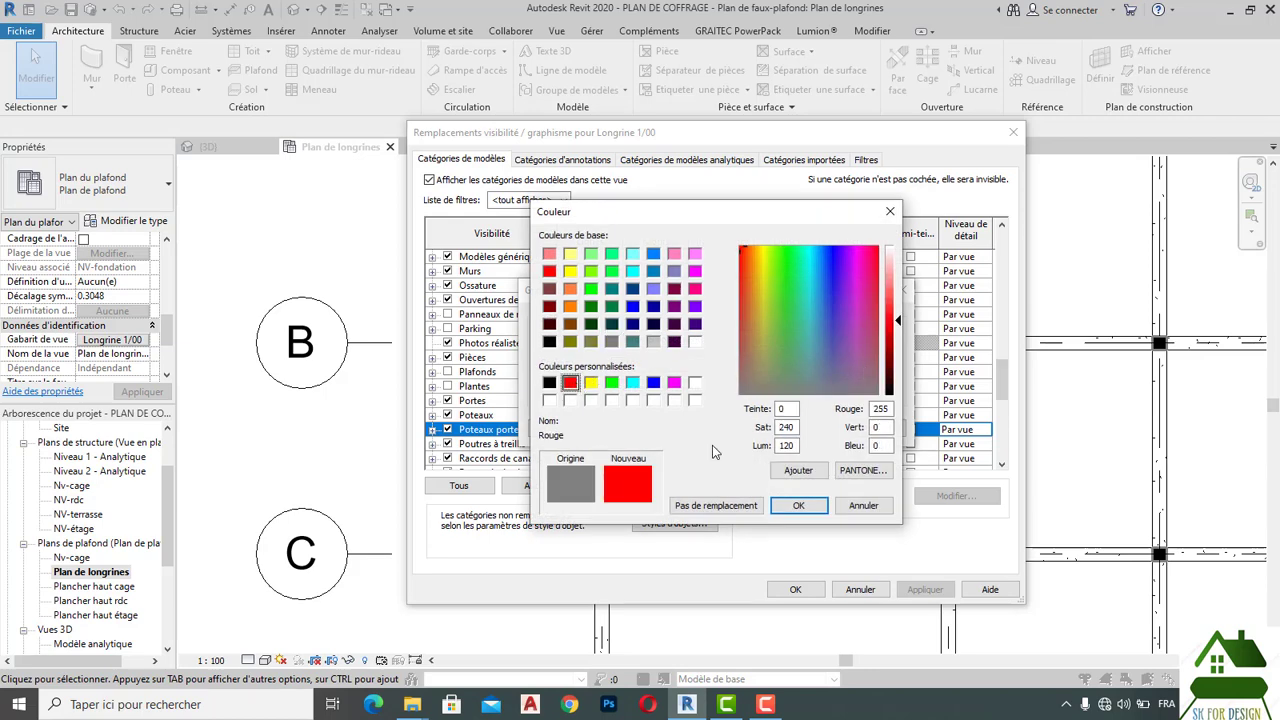
pyautogui.click(798, 505)
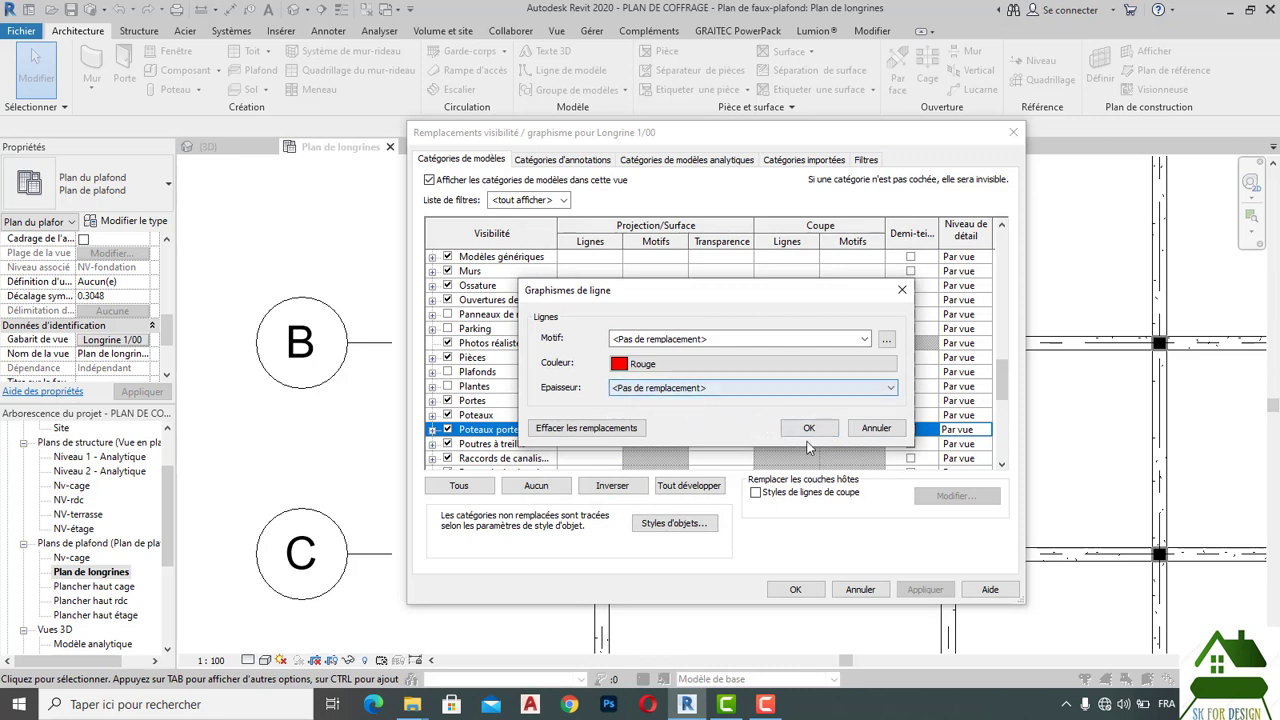
pyautogui.click(809, 430)
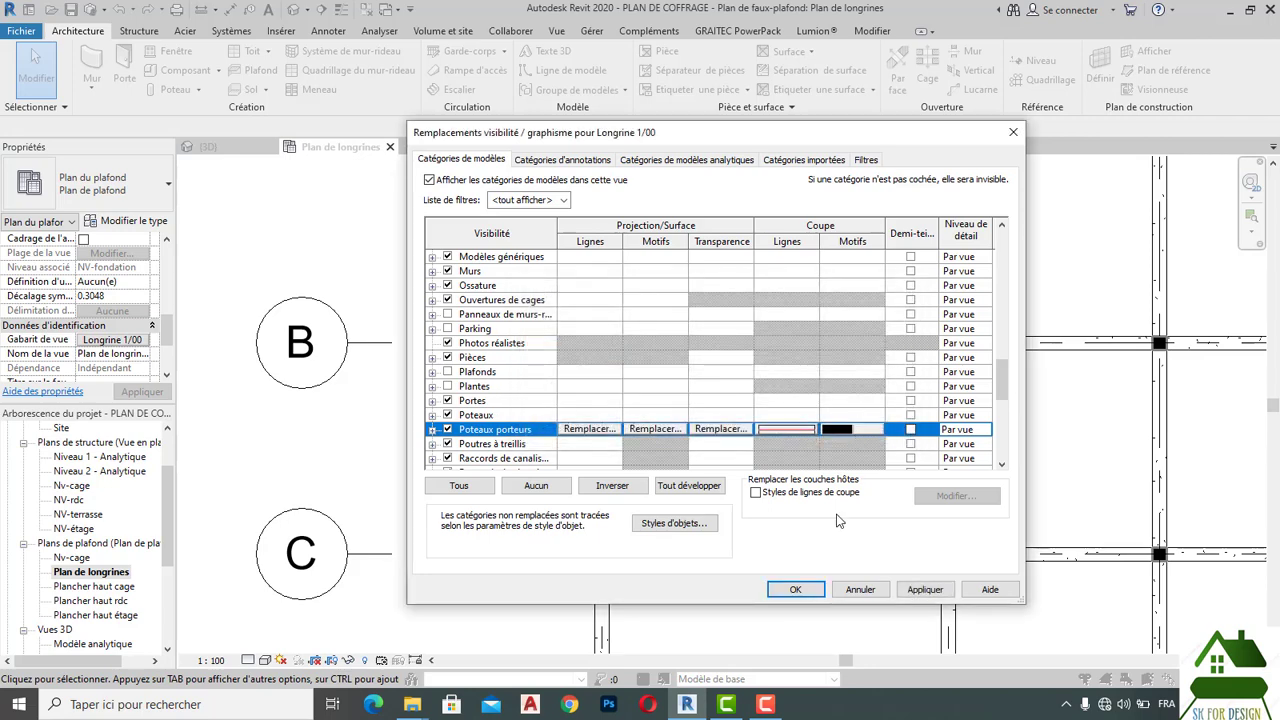
# Apply the override and close the Visibility/Graphics and template dialogs.
pyautogui.click(920, 589)
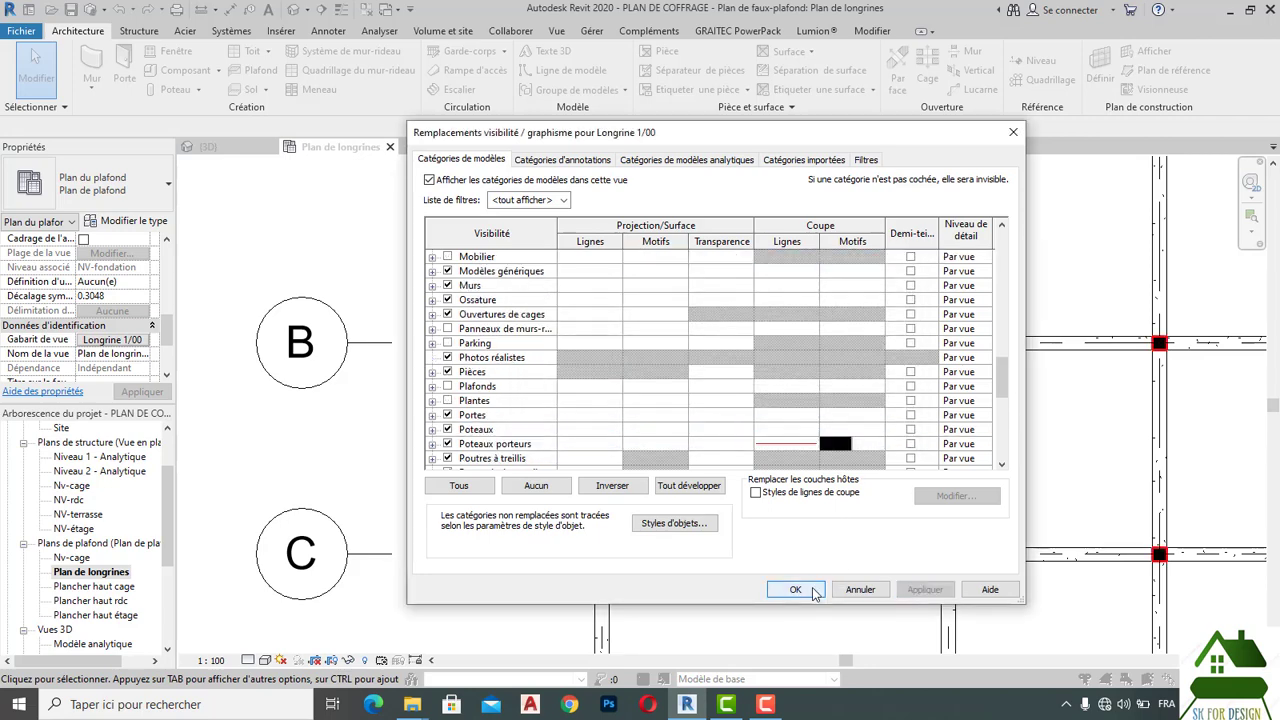
pyautogui.click(798, 590)
pyautogui.click(900, 548)
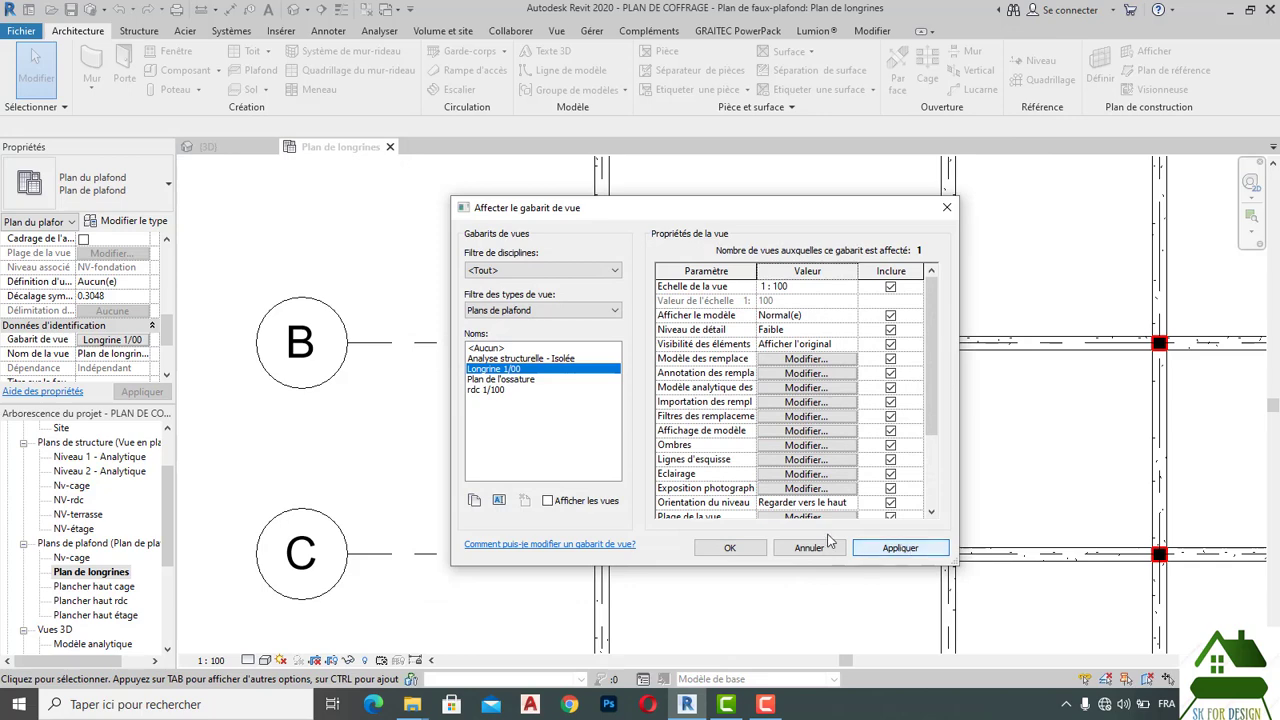
pyautogui.click(730, 548)
# Zoom and pan around Plan de longrines to check the columns along grid D.
pyautogui.scroll(-1, 657, 403)
pyautogui.scroll(-3, 657, 403)
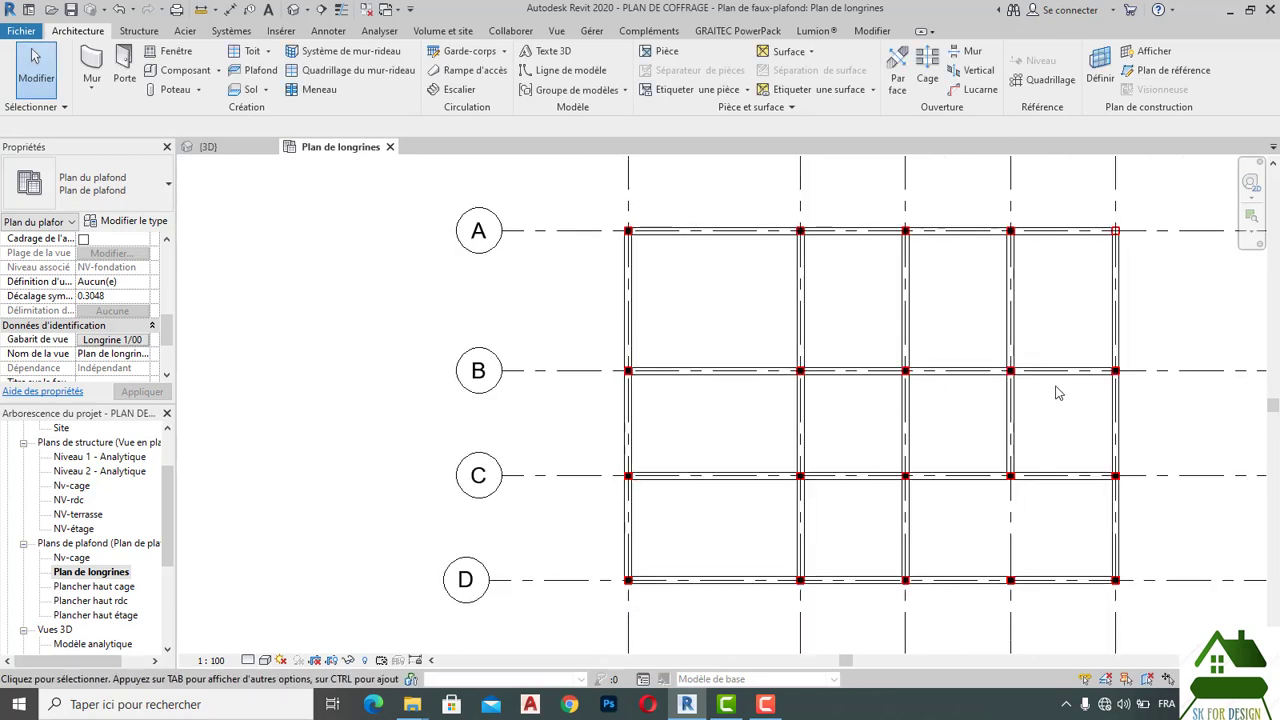
pyautogui.scroll(3, 805, 225)
pyautogui.scroll(3, 790, 245)
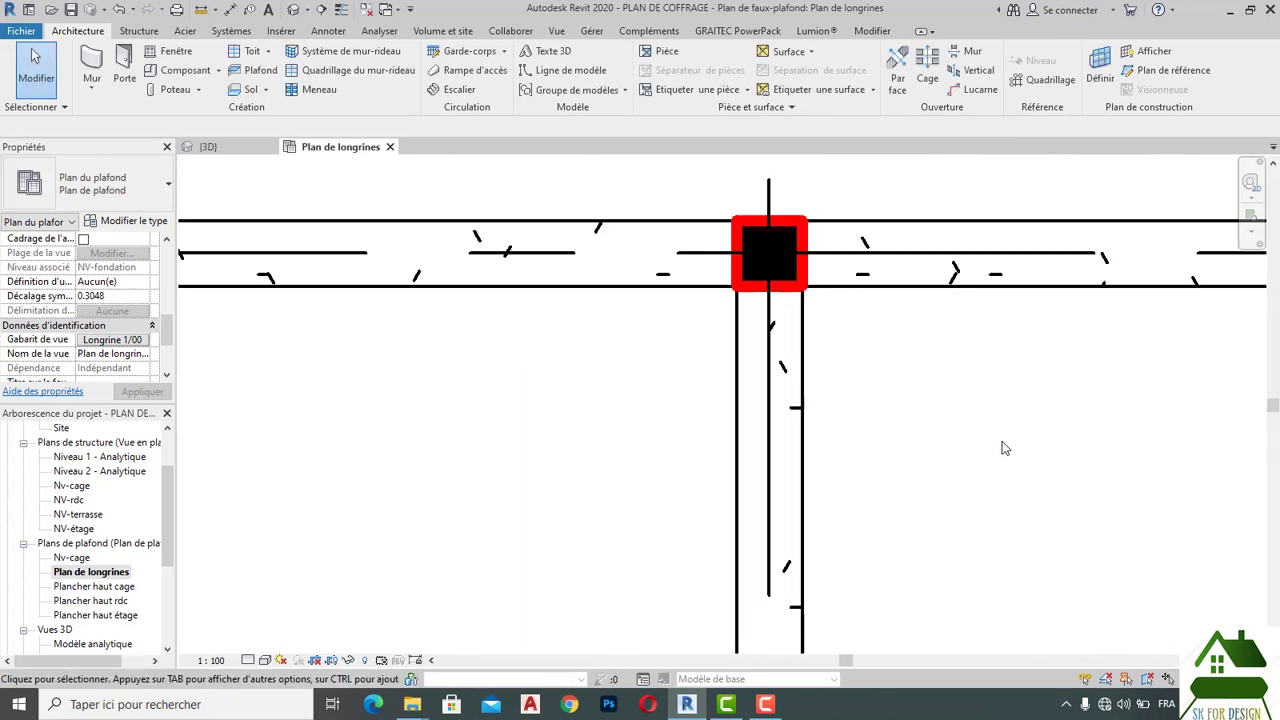
pyautogui.scroll(-3, 768, 250)
pyautogui.scroll(-3, 758, 243)
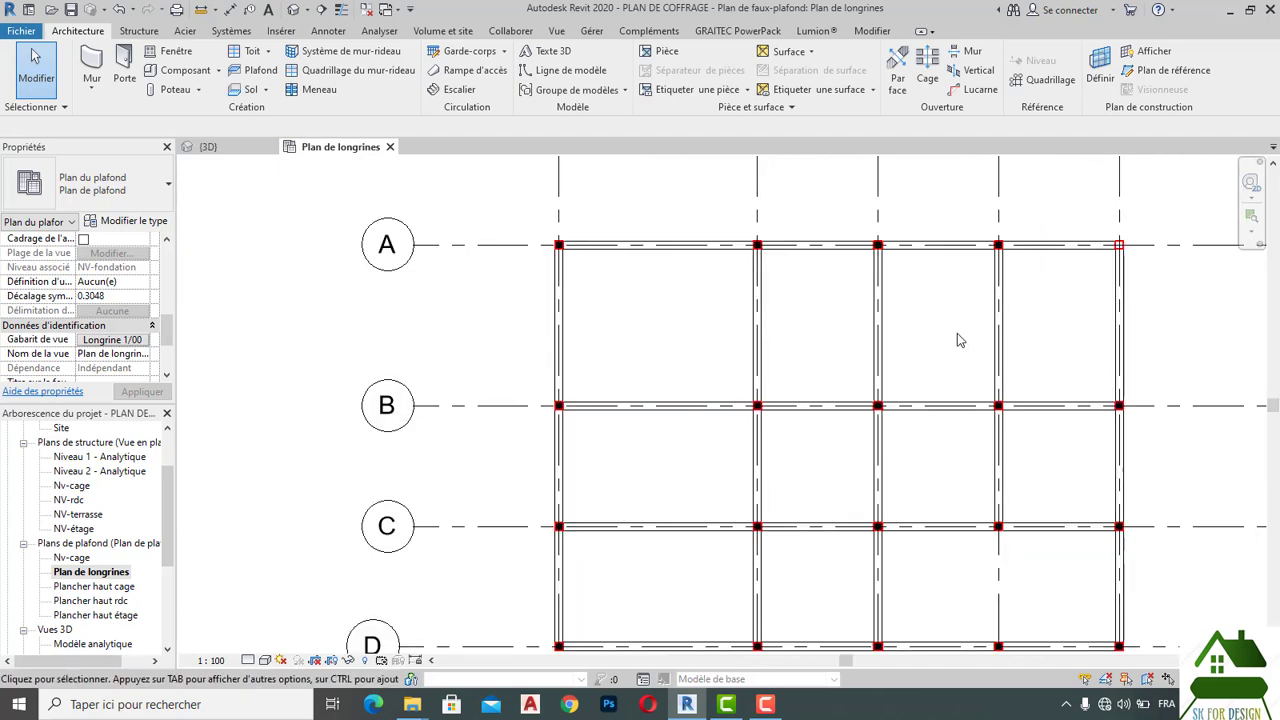
pyautogui.moveTo(914, 471); pyautogui.dragTo(814, 349, button='middle')
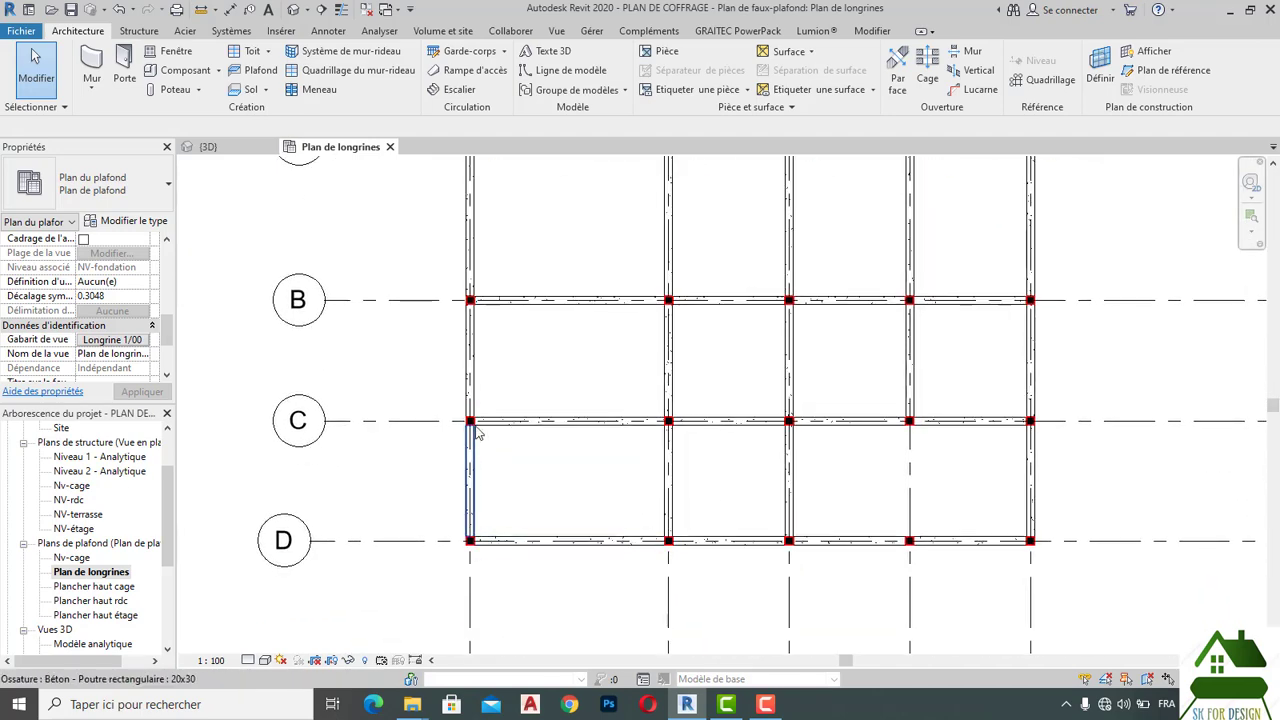
pyautogui.scroll(3, 480, 423)
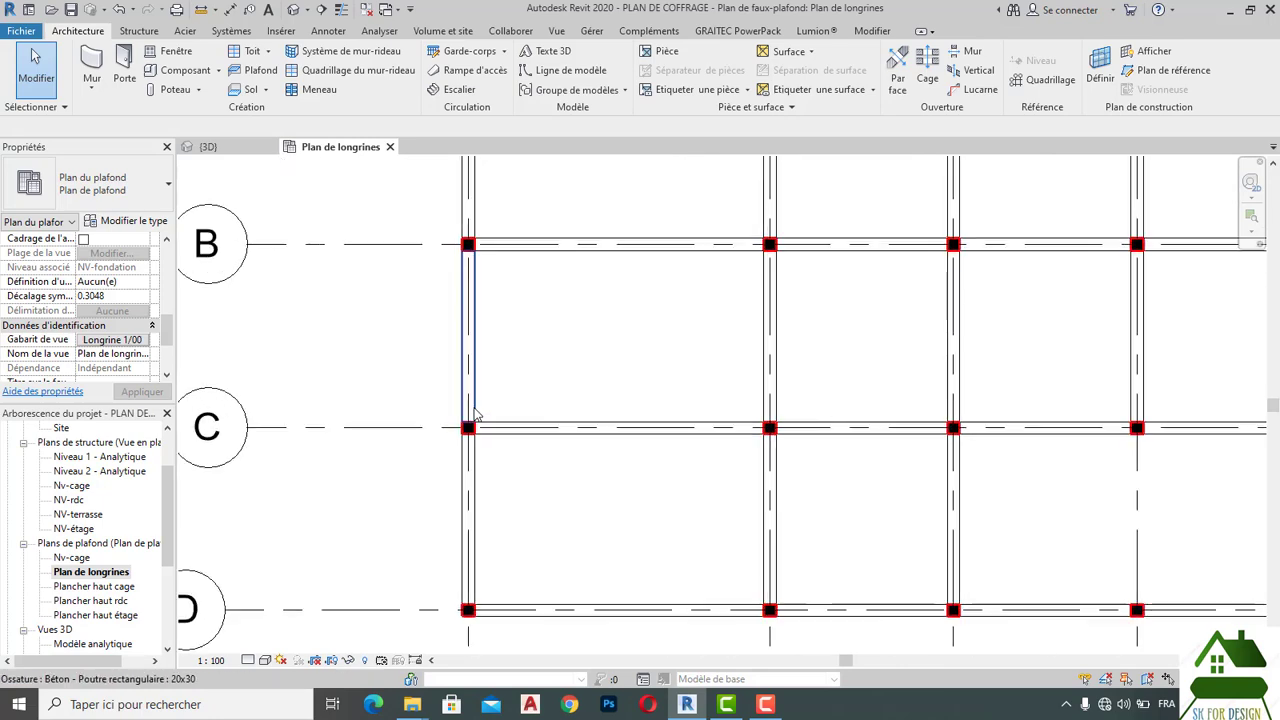
pyautogui.scroll(-5, 625, 372)
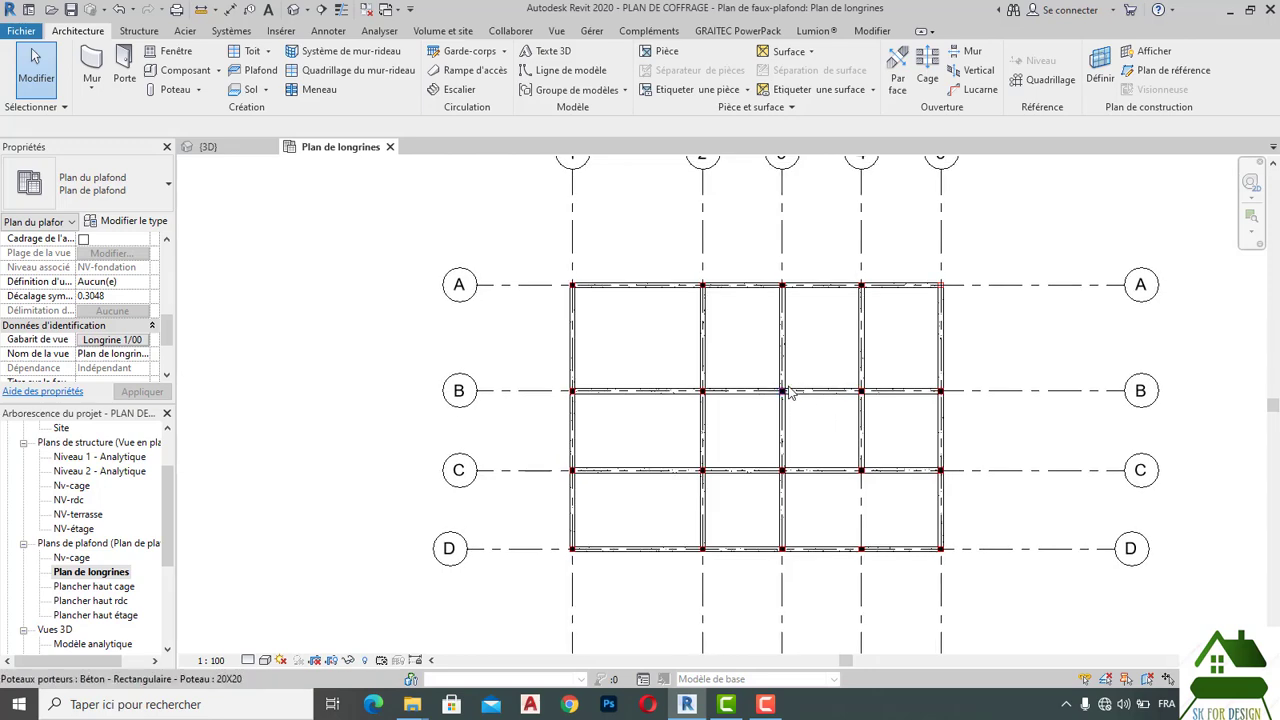
pyautogui.scroll(3, 800, 430)
pyautogui.scroll(2, 770, 395)
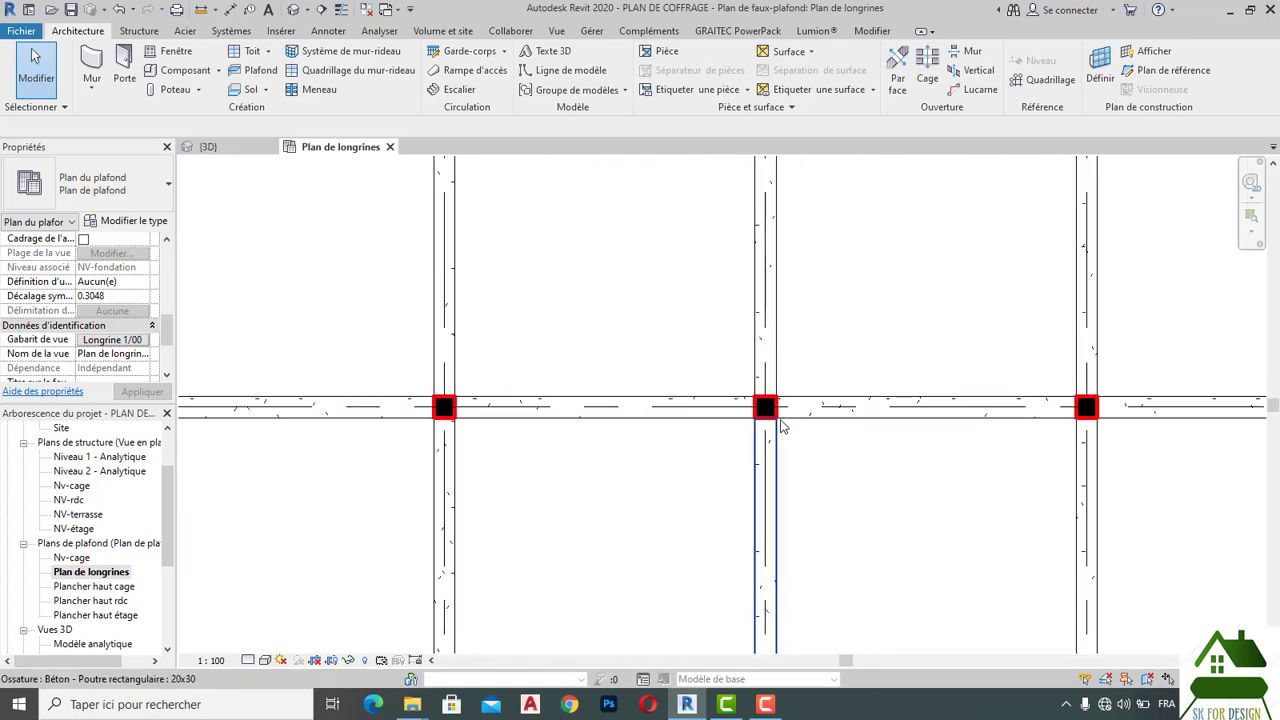
pyautogui.scroll(2, 754, 410)
pyautogui.scroll(2, 756, 400)
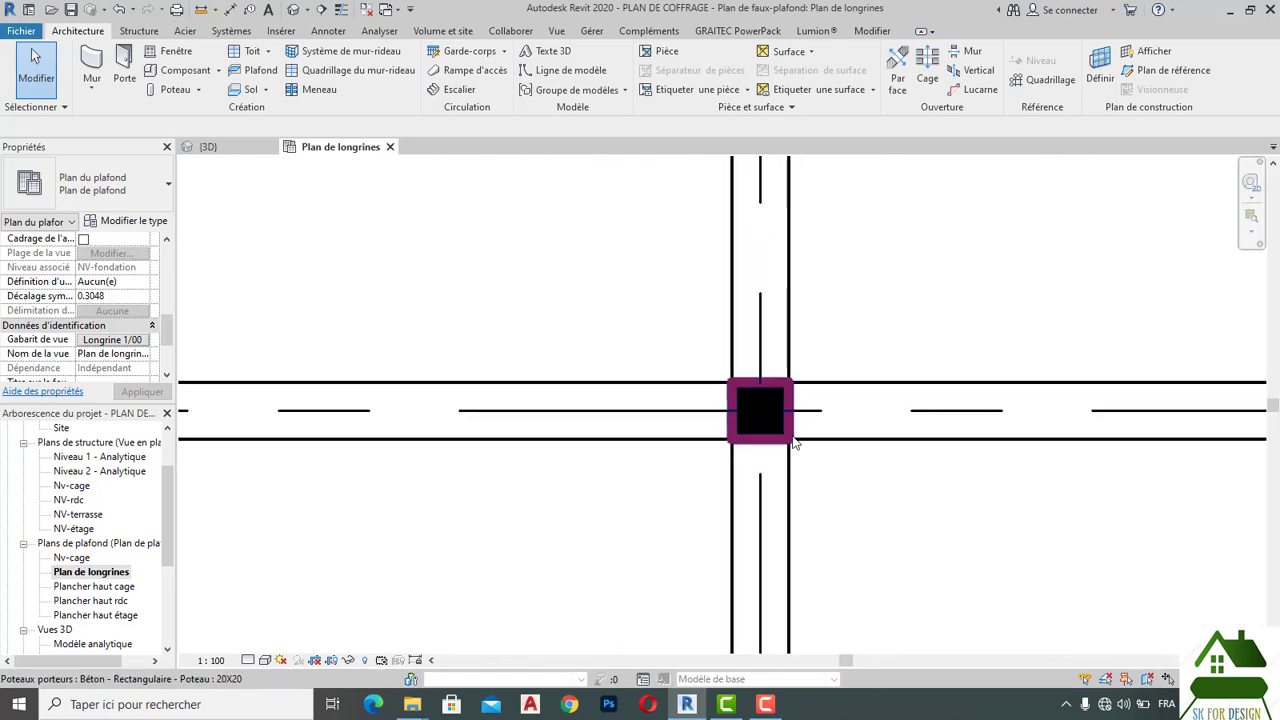
pyautogui.scroll(-2, 758, 390)
pyautogui.scroll(-2, 758, 390)
pyautogui.scroll(-2, 757, 389)
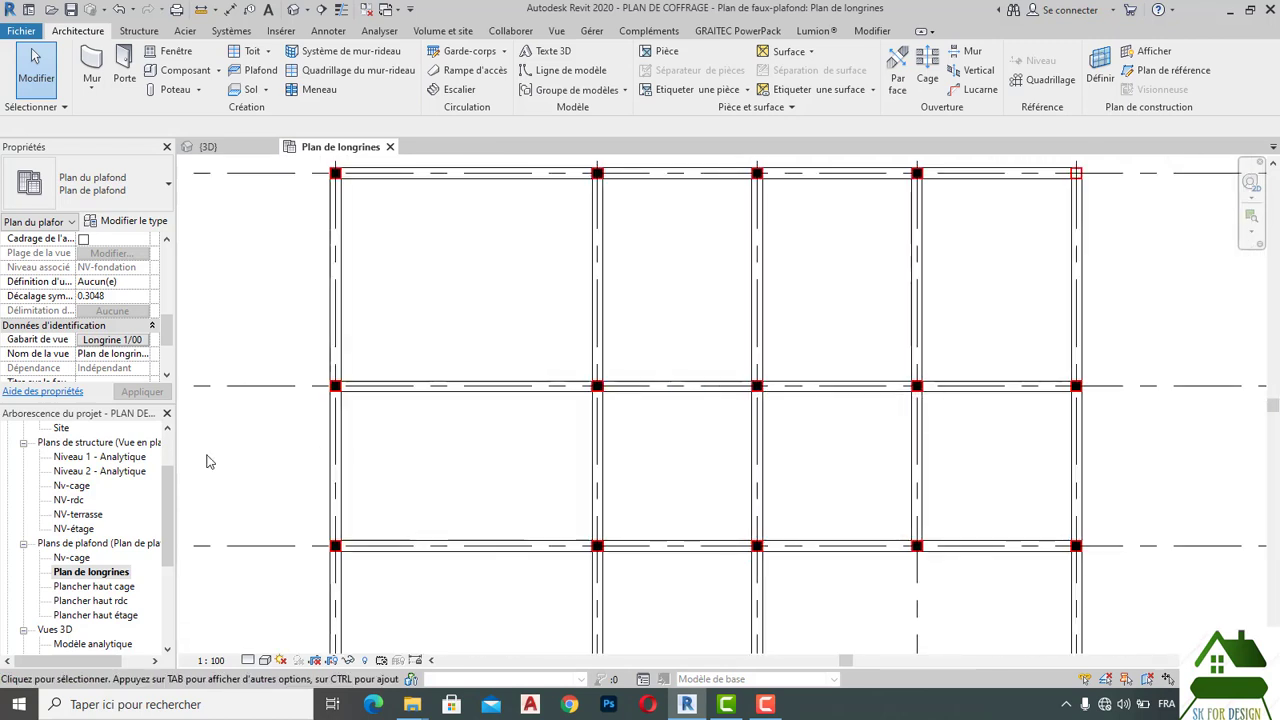
pyautogui.scroll(-1, 80, 567)
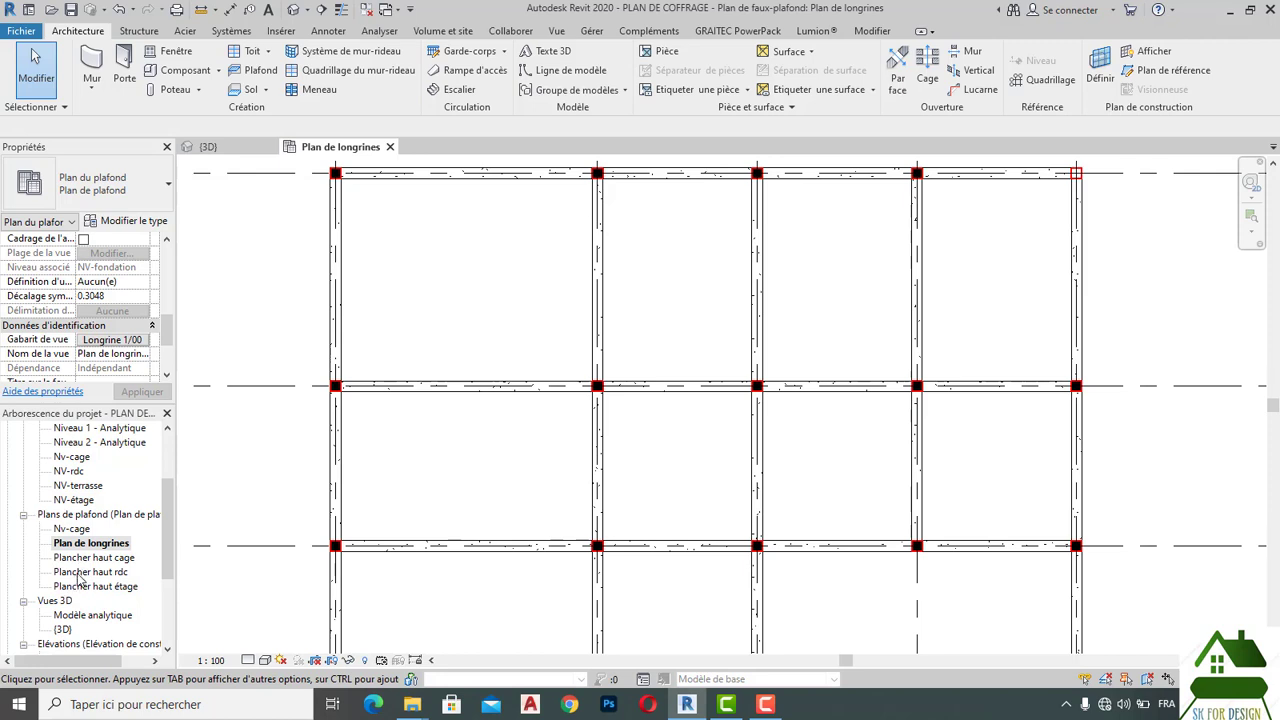
# Open the Plancher haut rdc ceiling plan and its rdc 1/100 view template settings.
pyautogui.doubleClick(80, 572)
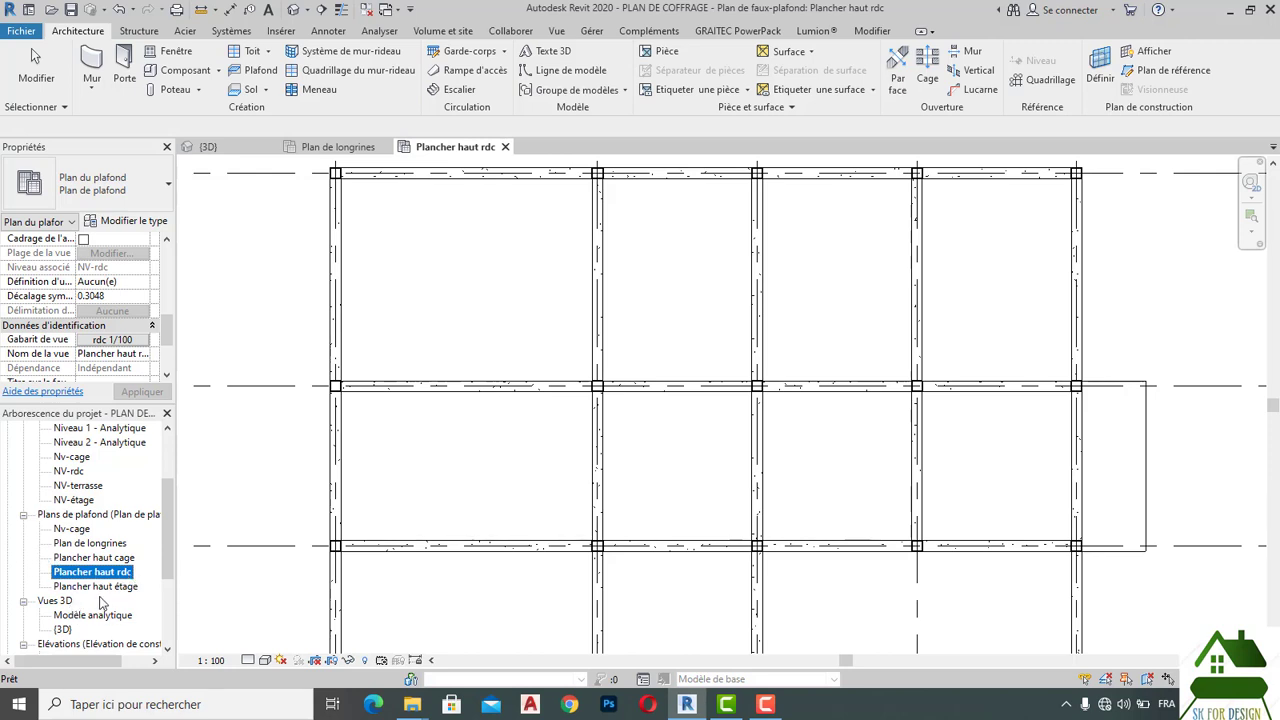
pyautogui.scroll(-1, 308, 499)
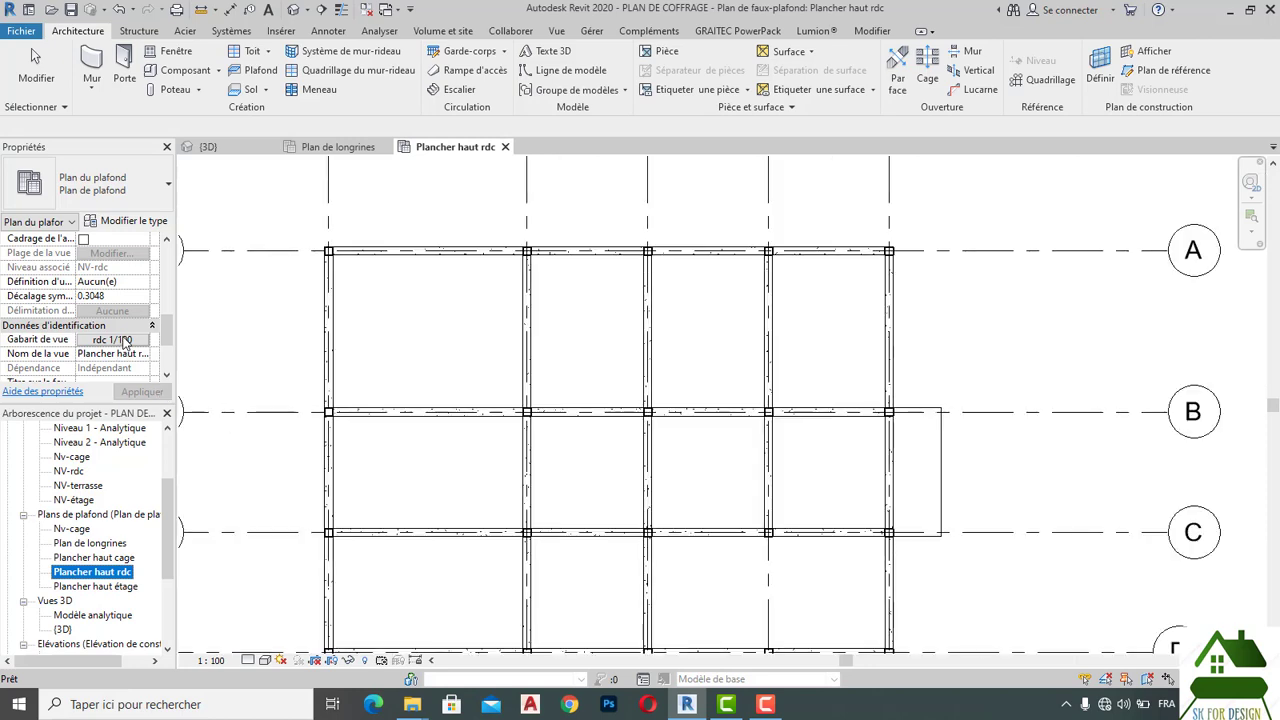
pyautogui.click(123, 341)
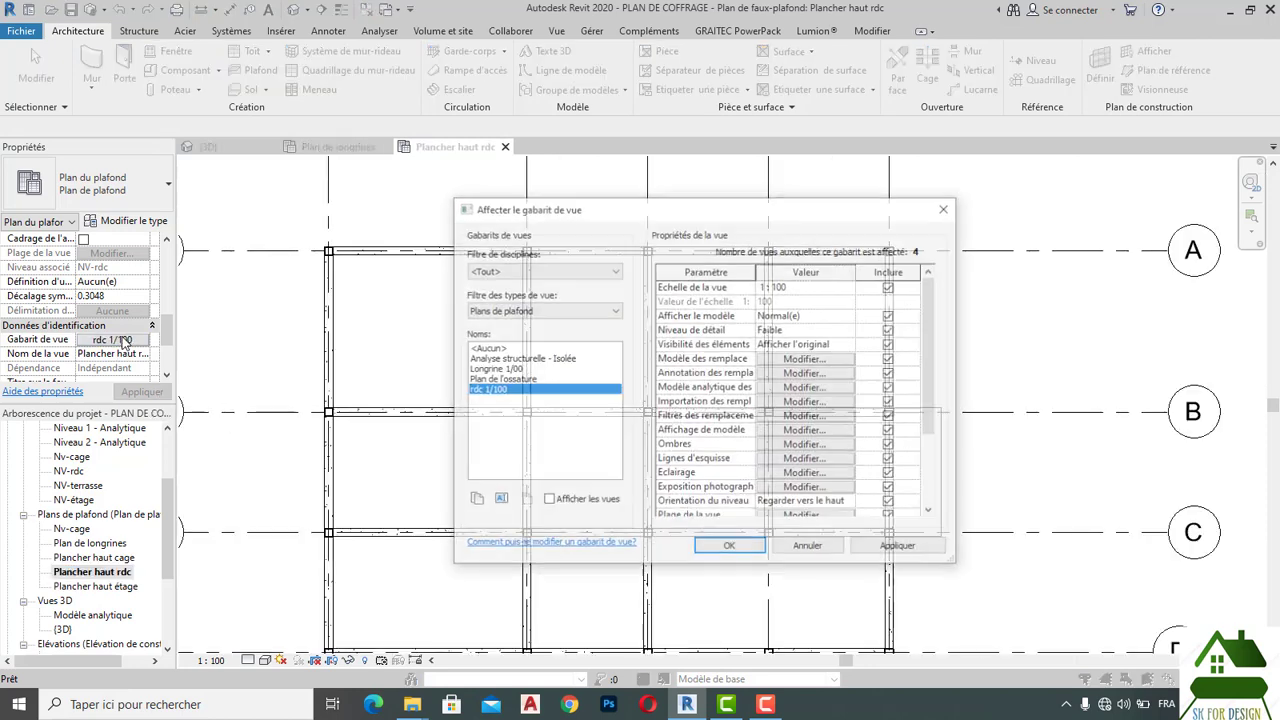
# Open the rdc 1/100 template's Visibility/Graphics and scroll to Poteaux porteurs.
pyautogui.click(819, 362)
pyautogui.scroll(-2, 598, 365)
pyautogui.scroll(-4, 596, 373)
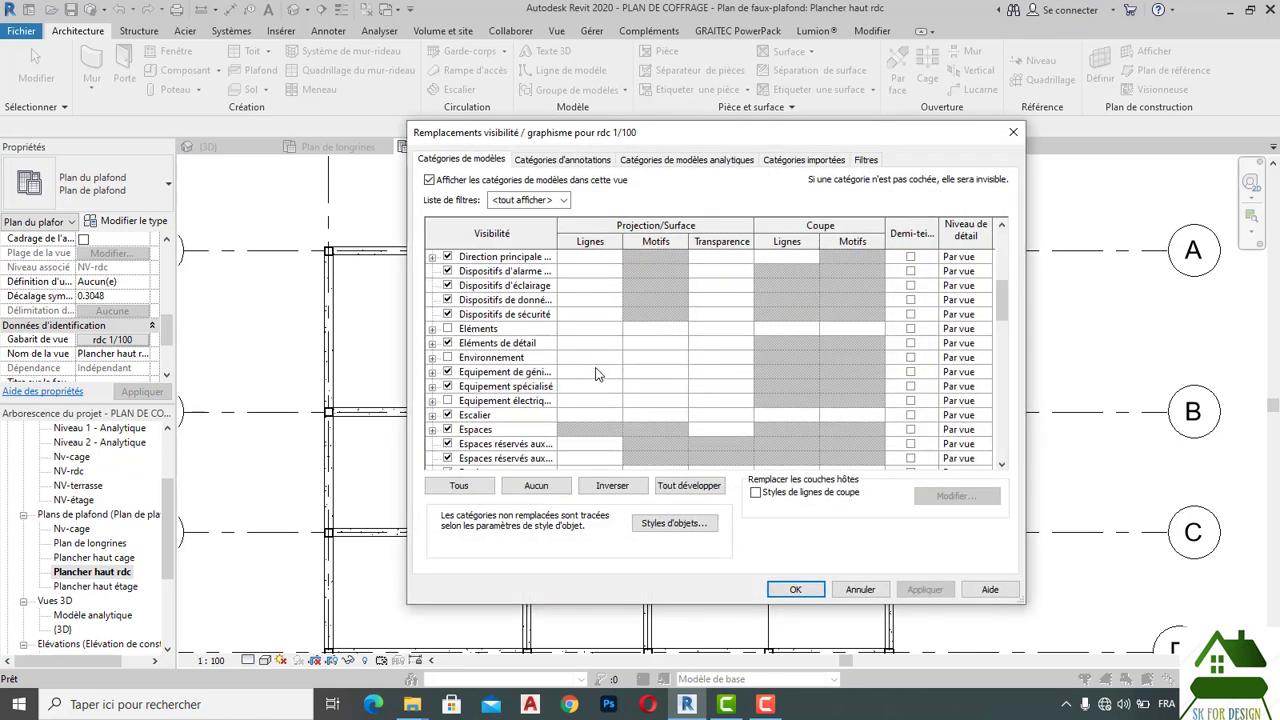
pyautogui.scroll(-3, 596, 373)
pyautogui.scroll(-3, 597, 375)
pyautogui.scroll(-2, 596, 373)
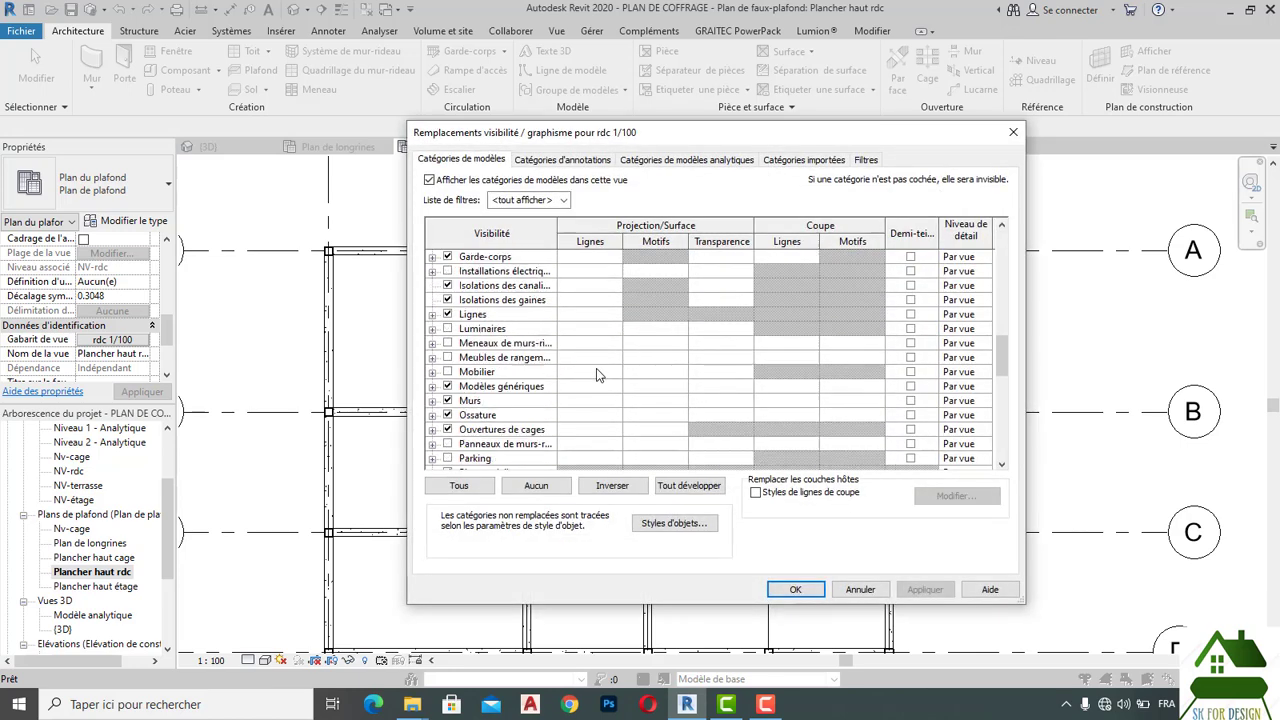
pyautogui.scroll(-1, 596, 373)
pyautogui.scroll(-2, 596, 373)
pyautogui.scroll(-2, 596, 373)
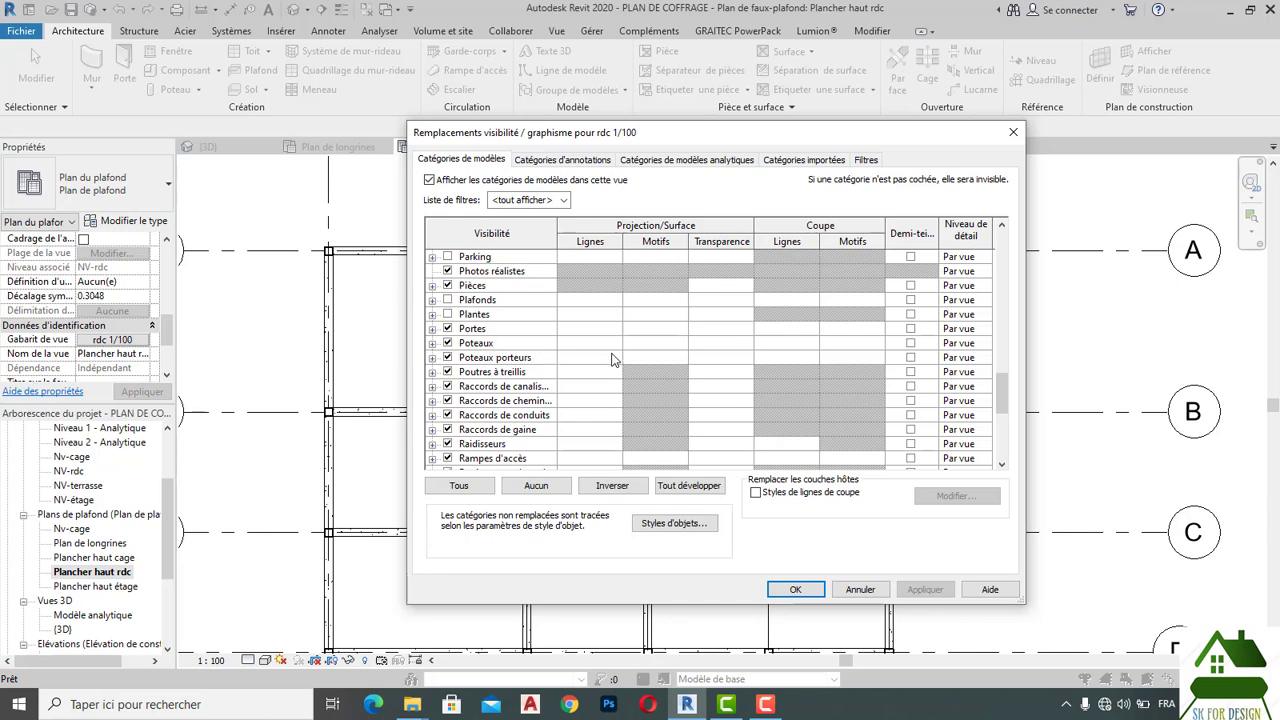
# Override the Poteaux porteurs cut pattern to solid fill in black.
pyautogui.click(794, 360)
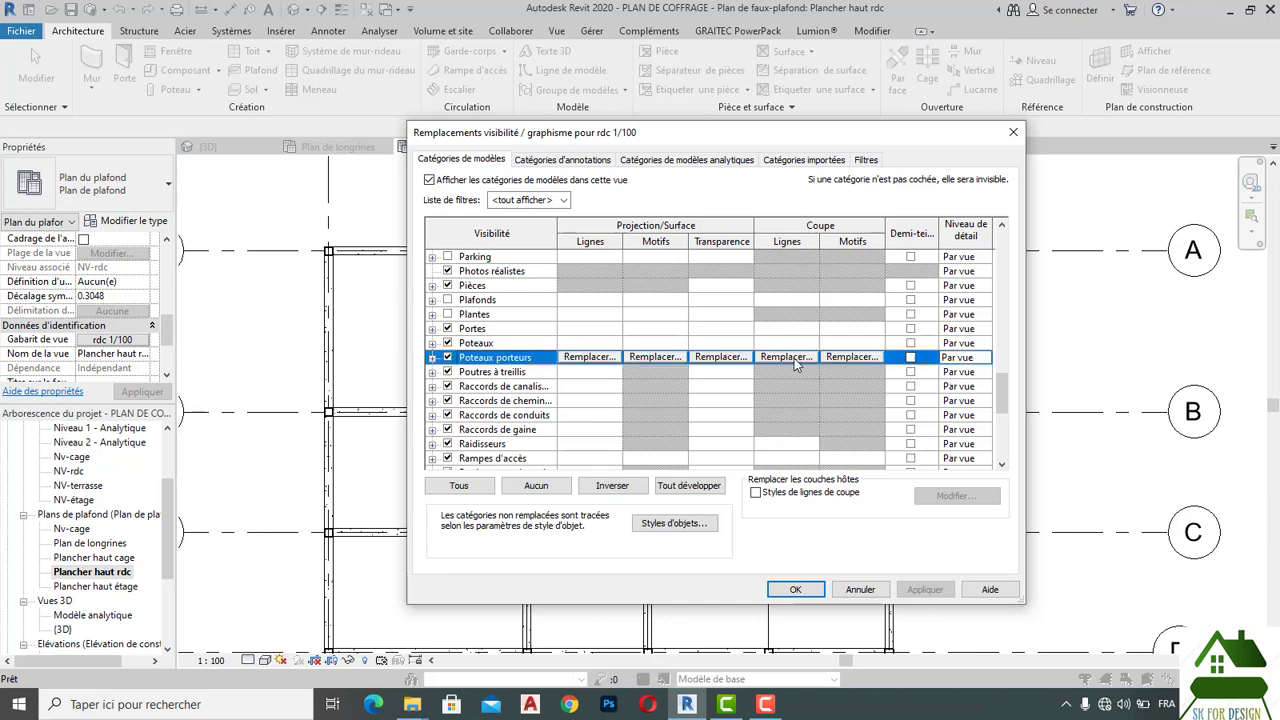
pyautogui.click(852, 357)
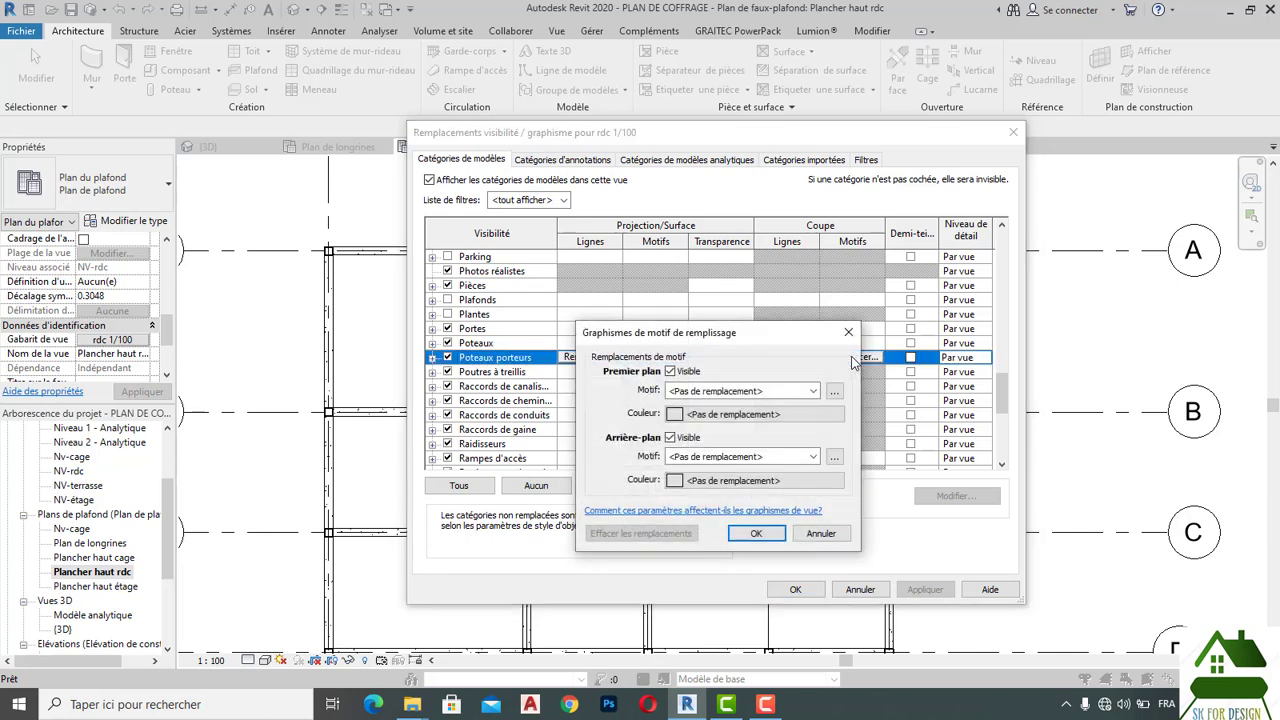
pyautogui.click(813, 393)
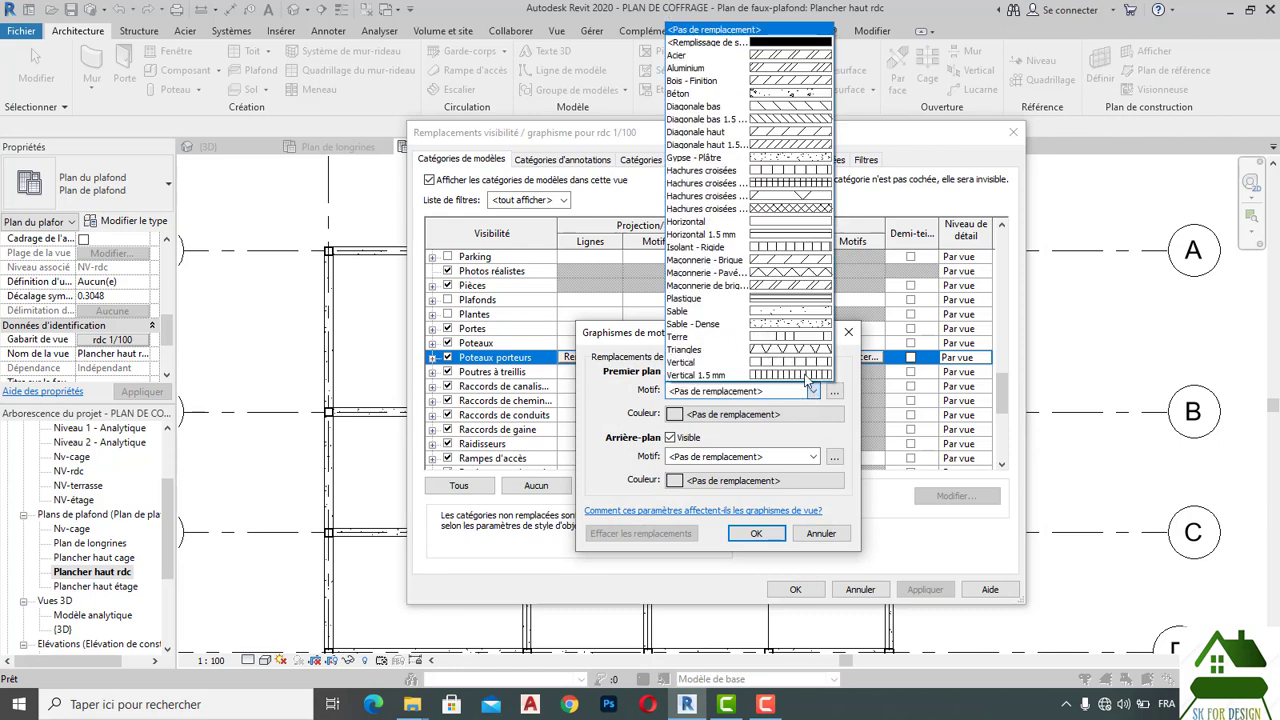
pyautogui.click(821, 44)
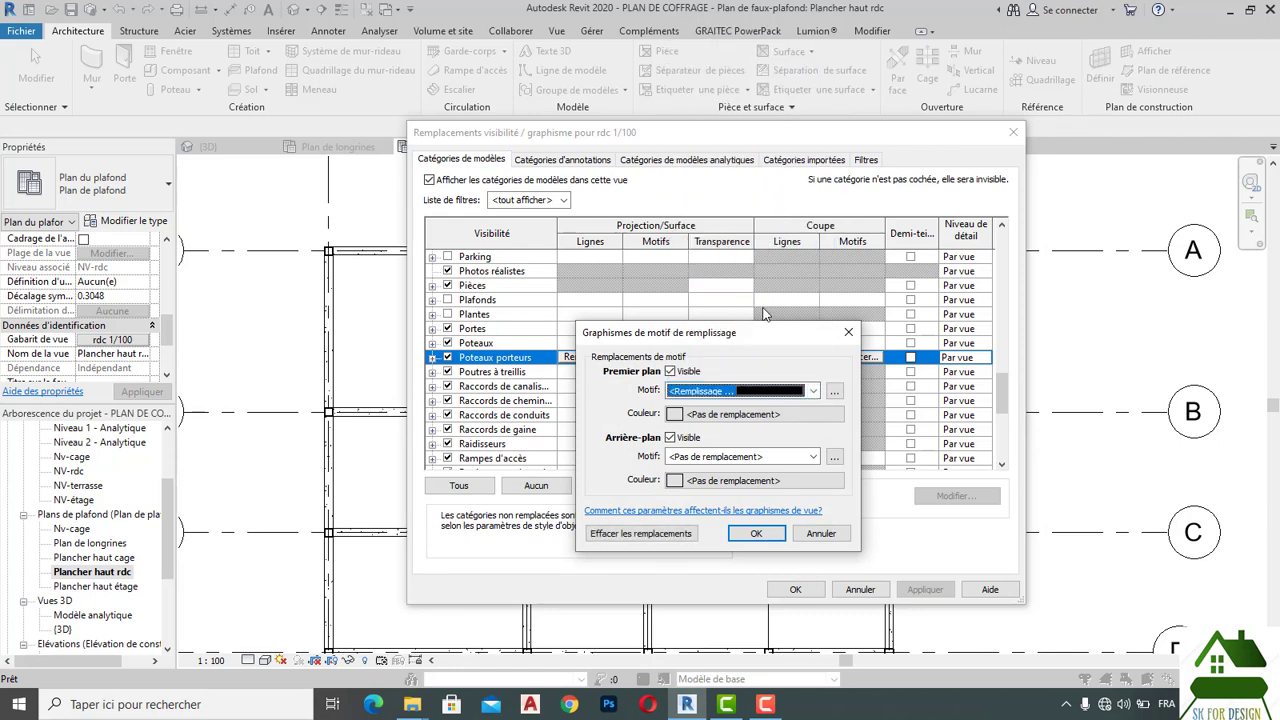
pyautogui.click(760, 416)
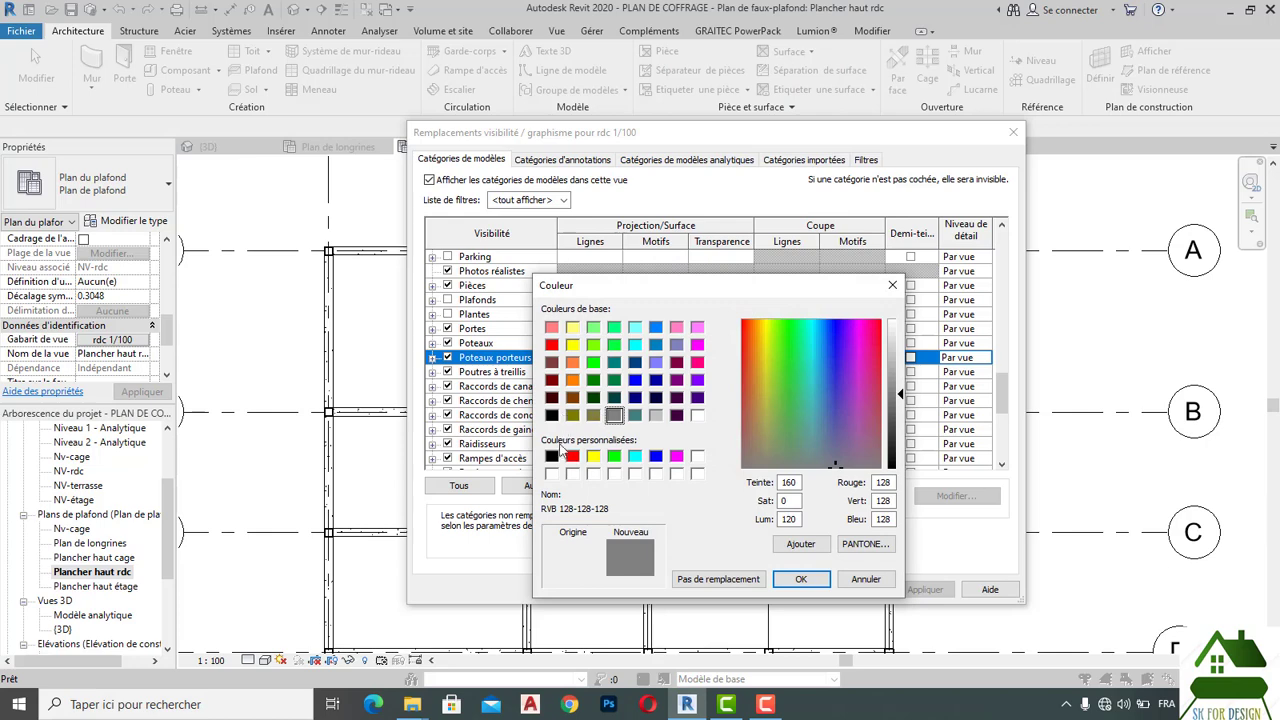
pyautogui.click(553, 457)
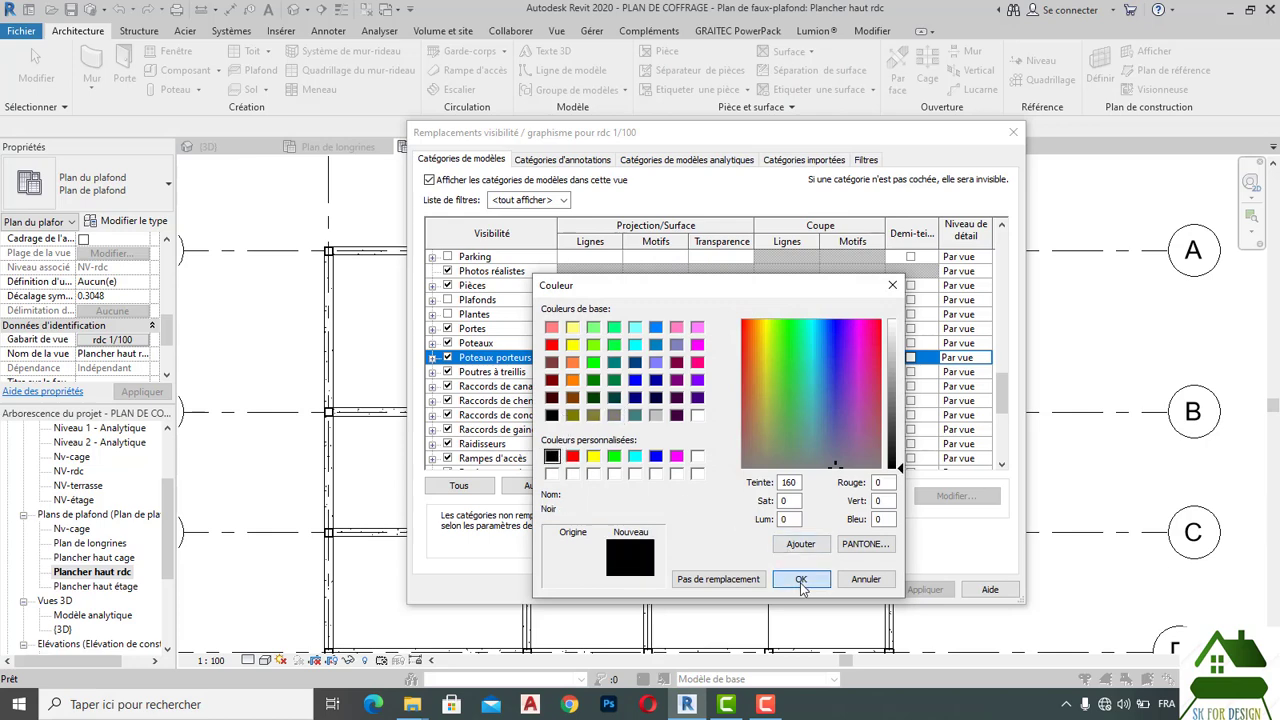
pyautogui.click(800, 582)
pyautogui.click(757, 535)
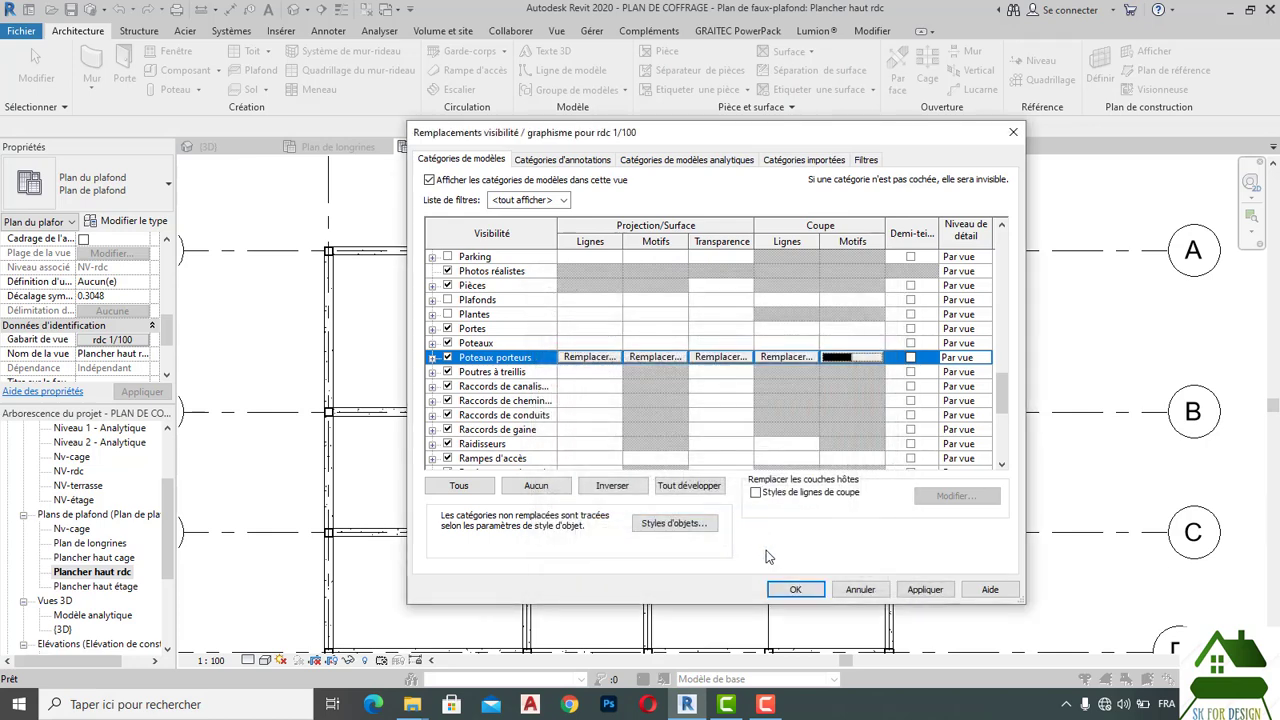
# Apply the override and close the Visibility/Graphics and rdc 1/100 template dialogs.
pyautogui.click(915, 590)
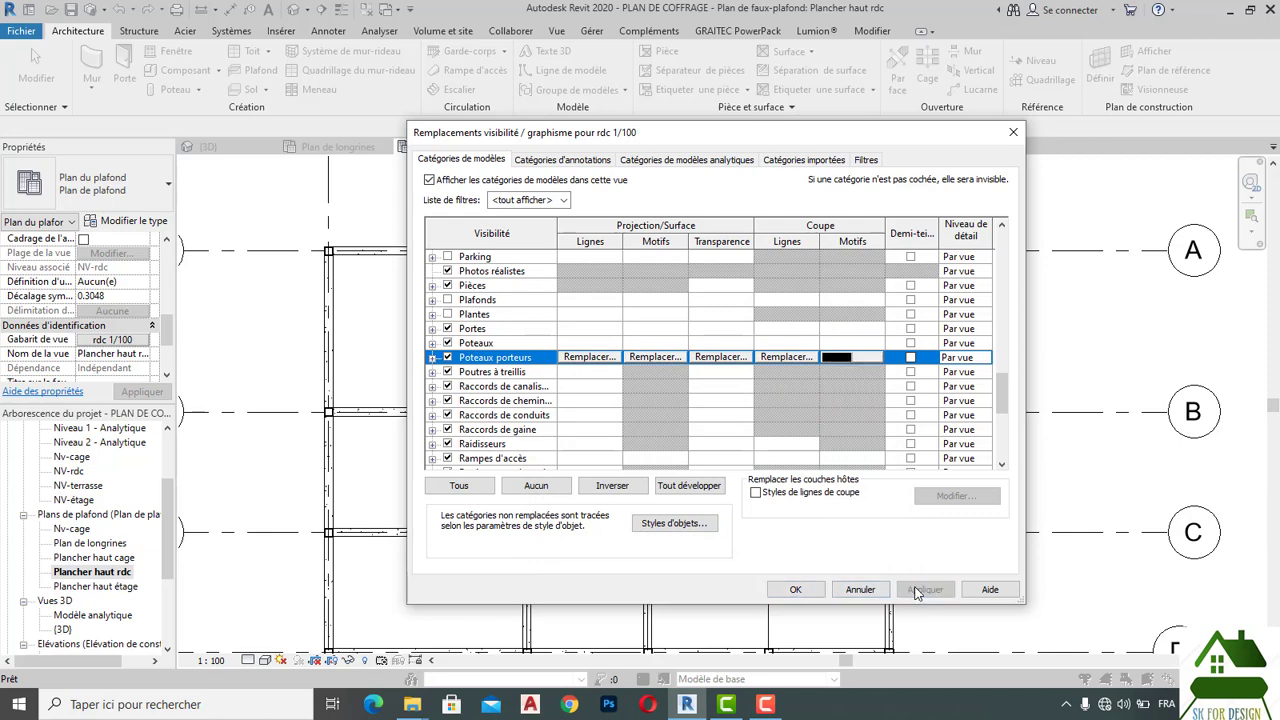
pyautogui.click(795, 590)
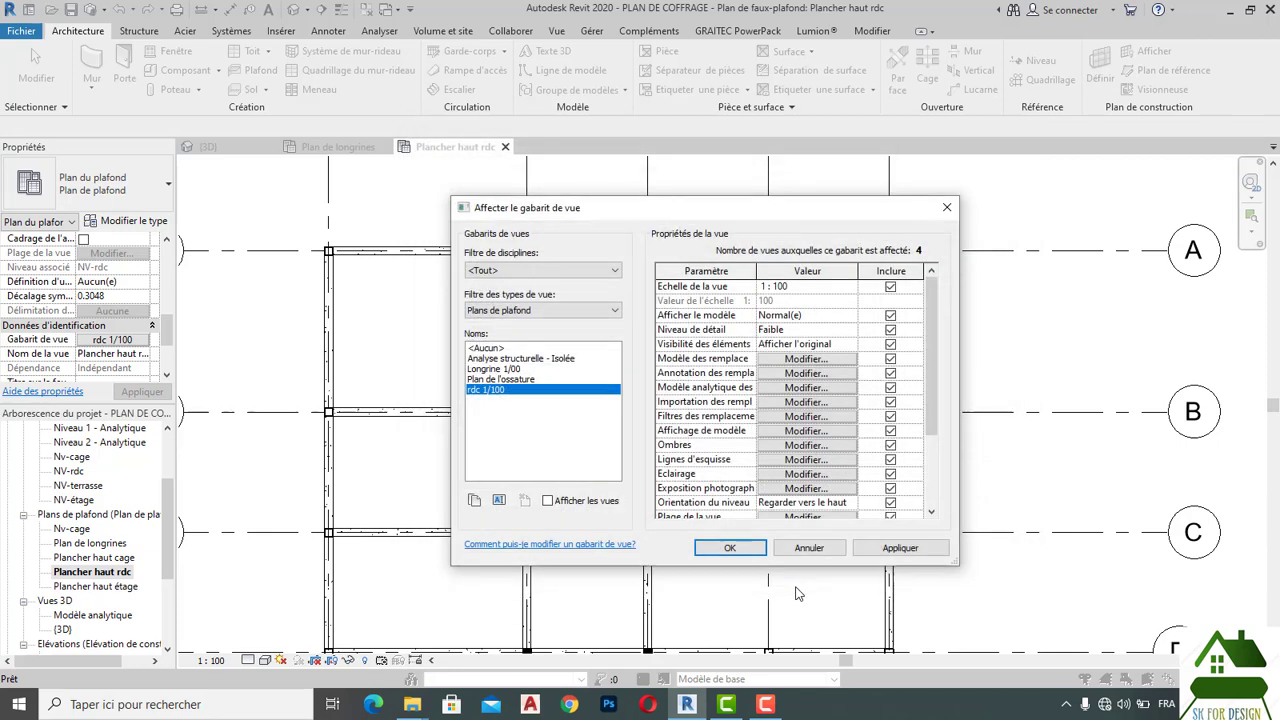
pyautogui.click(757, 552)
pyautogui.scroll(-3, 500, 350)
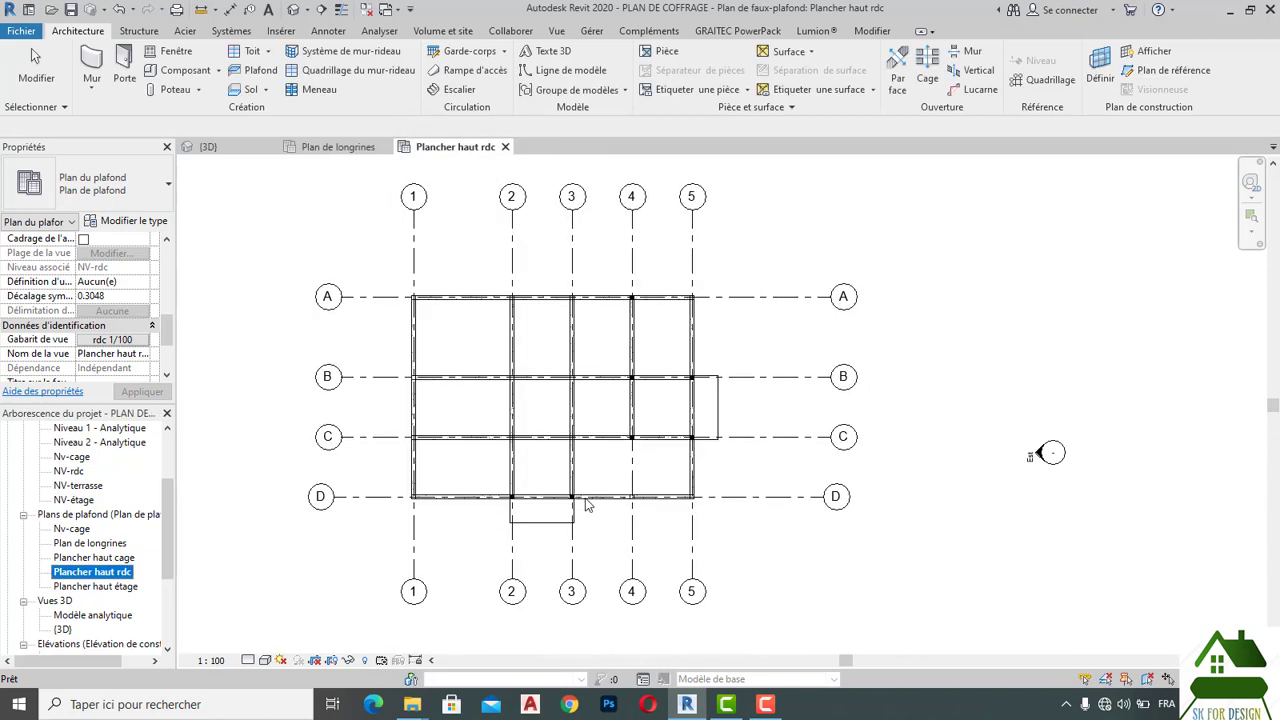
# Start Switch Join Order with multiple switches and make the three lower-row columns solid black.
pyautogui.scroll(2, 422, 528)
pyautogui.scroll(1, 424, 500)
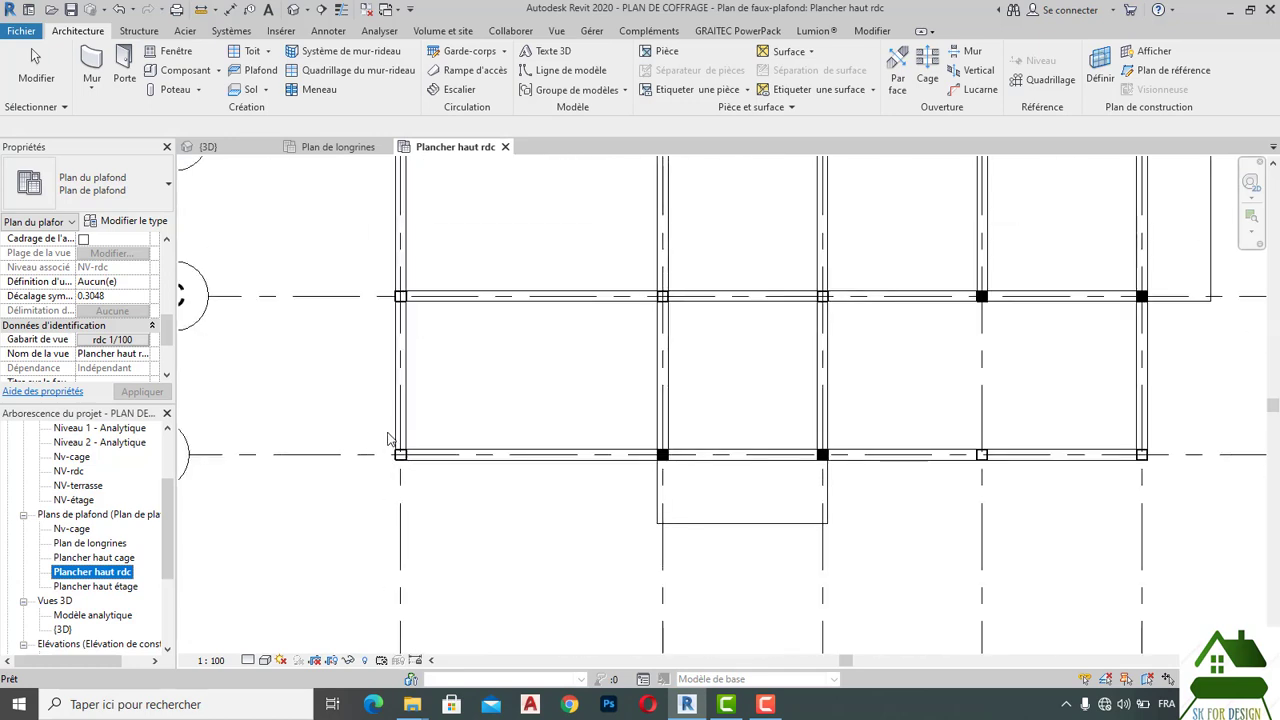
pyautogui.scroll(1, 427, 472)
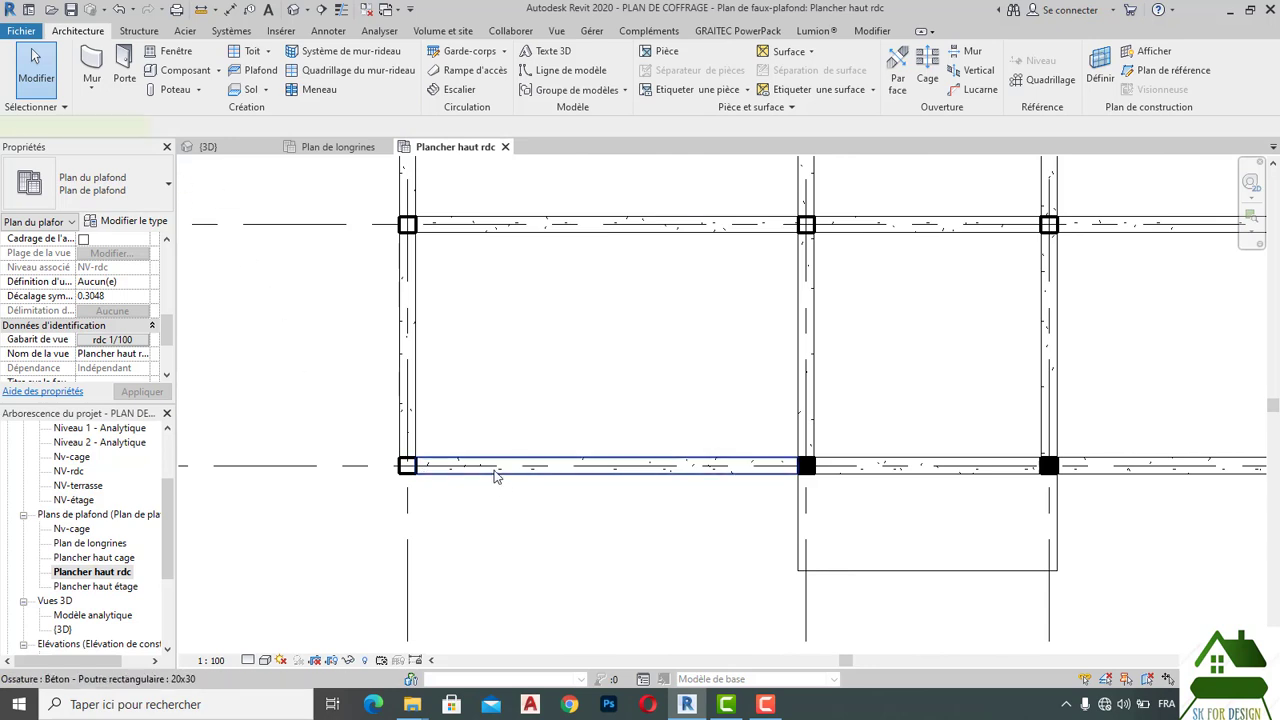
pyautogui.click(497, 476)
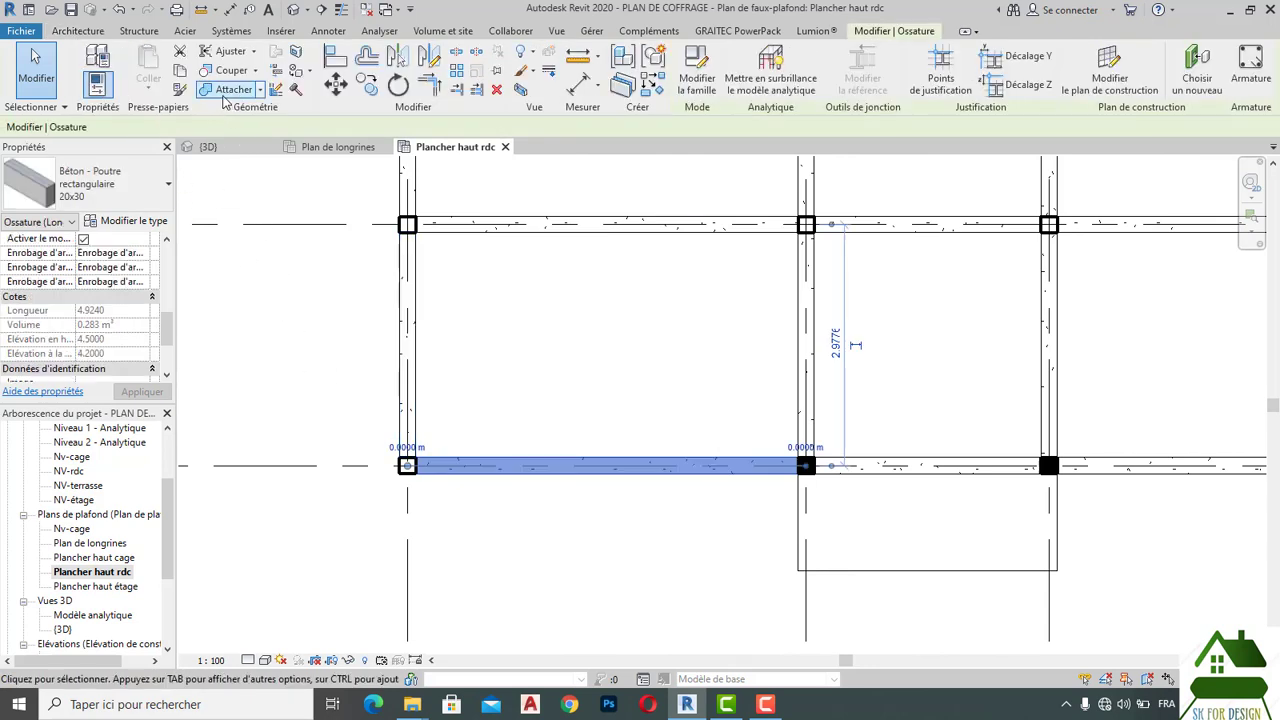
pyautogui.click(259, 91)
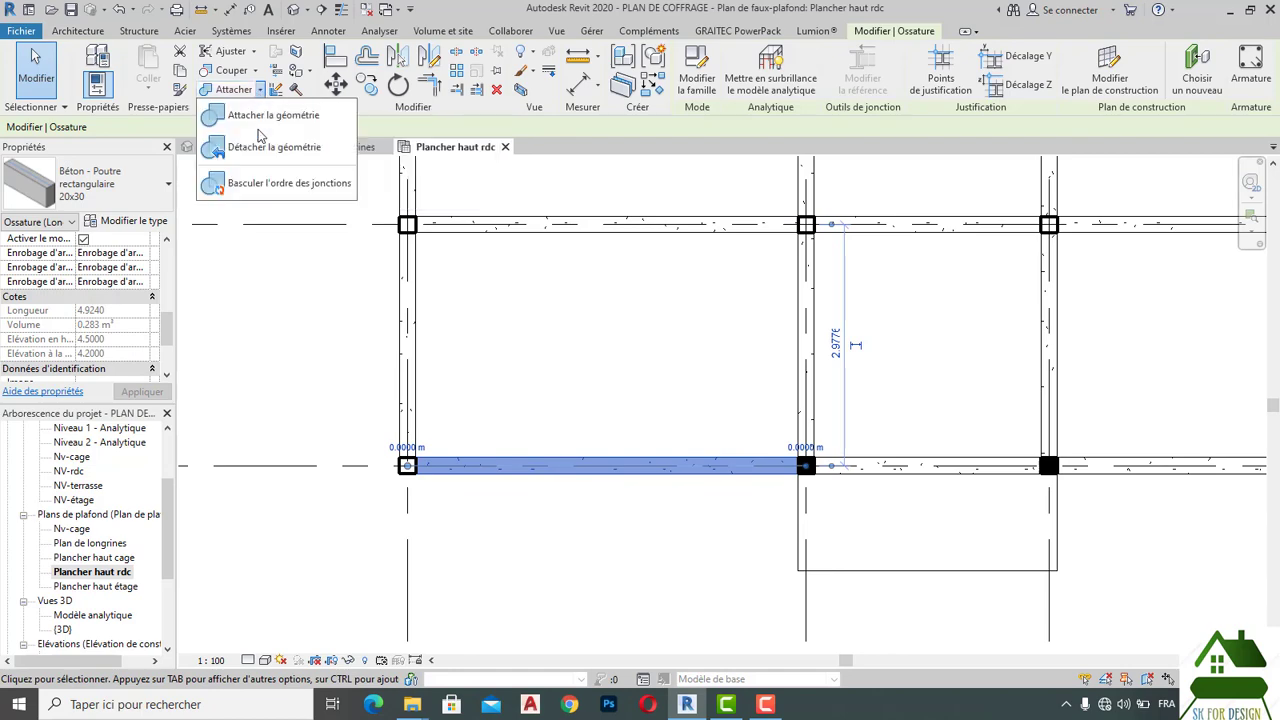
pyautogui.click(275, 188)
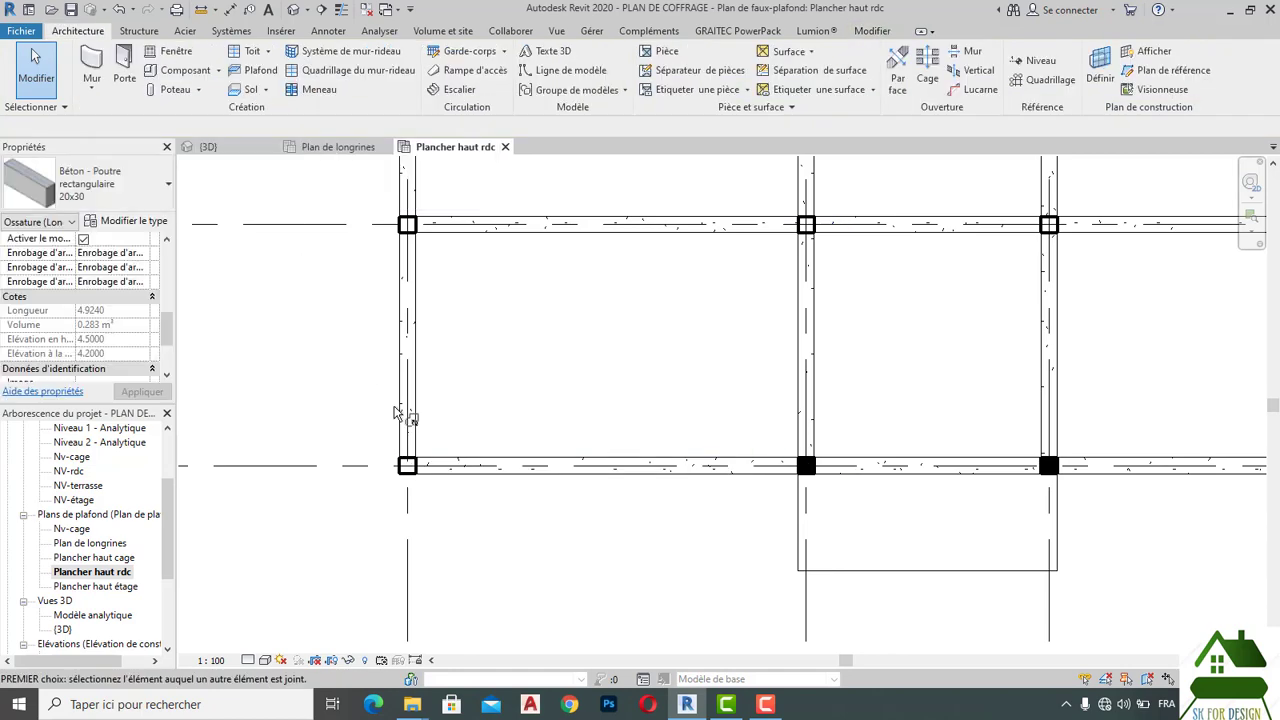
pyautogui.click(440, 474)
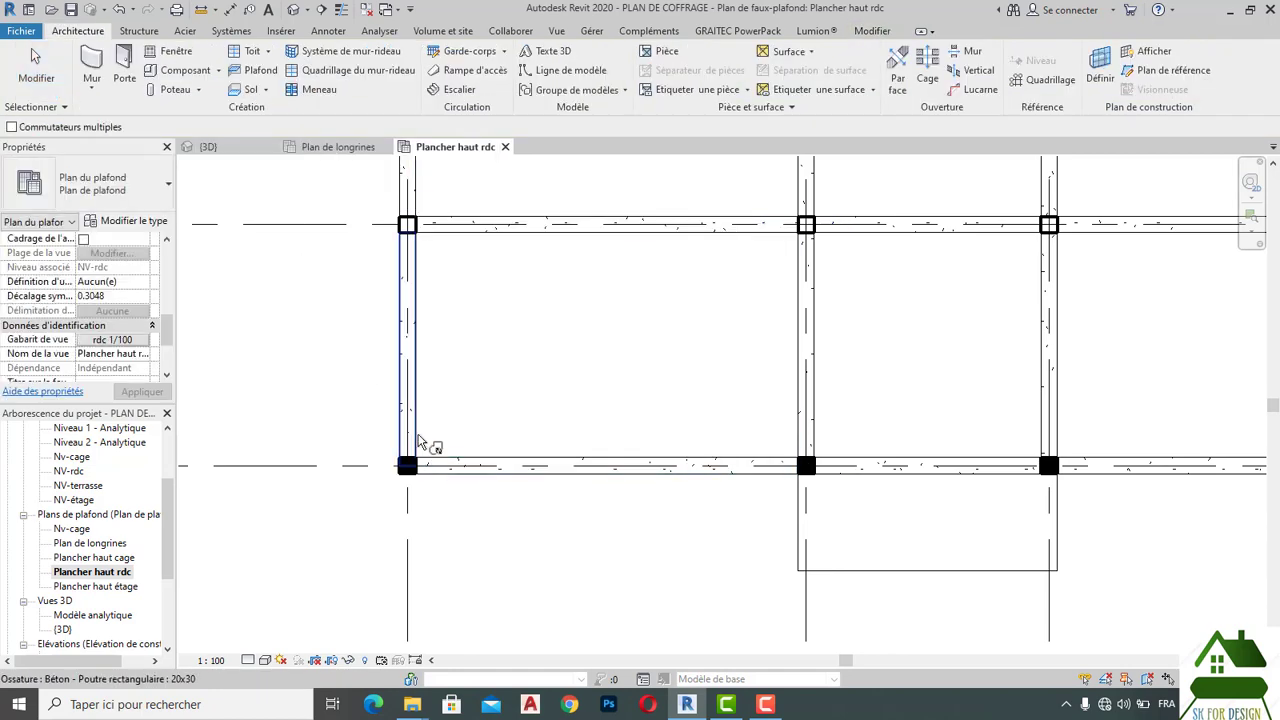
pyautogui.click(489, 440)
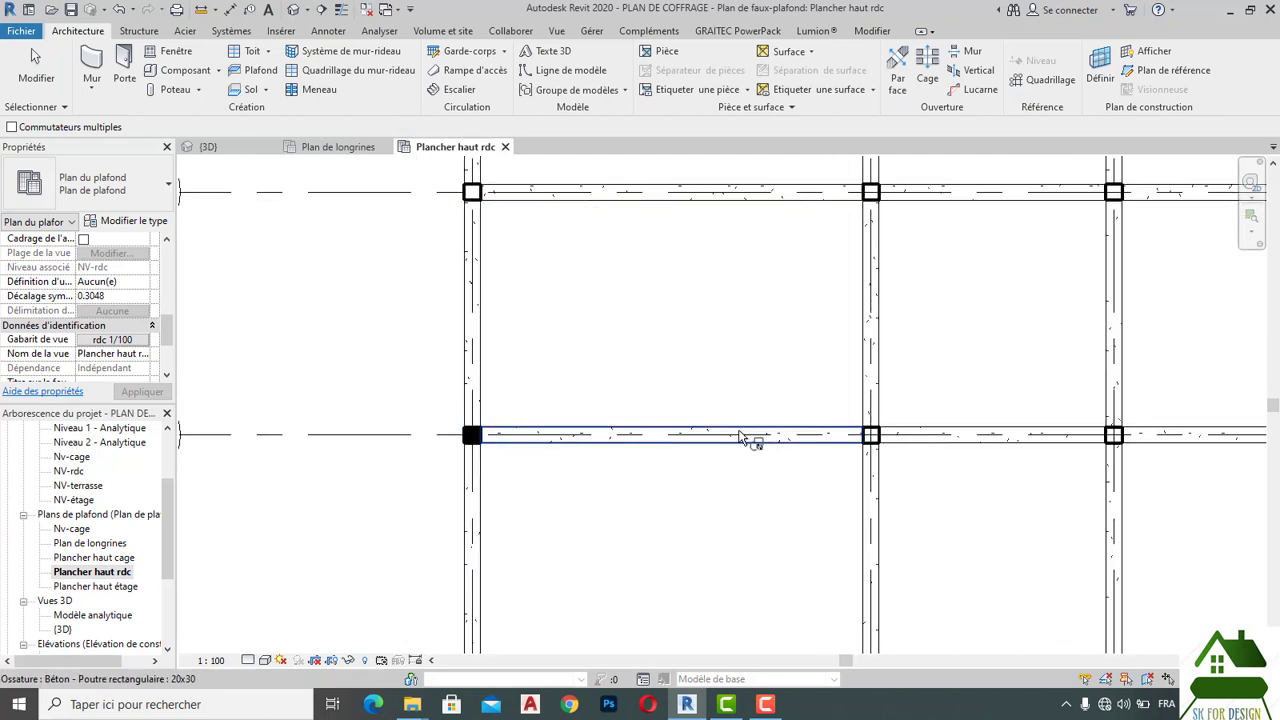
pyautogui.click(871, 428)
pyautogui.click(885, 442)
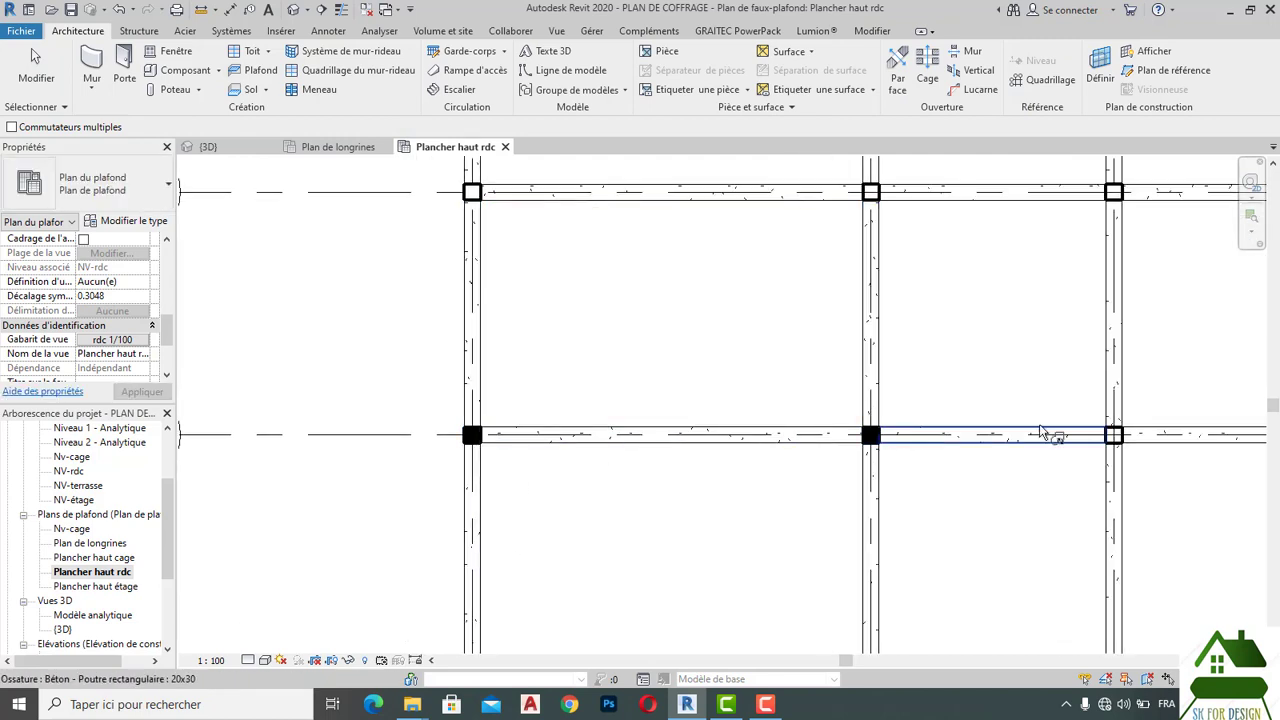
pyautogui.click(1114, 409)
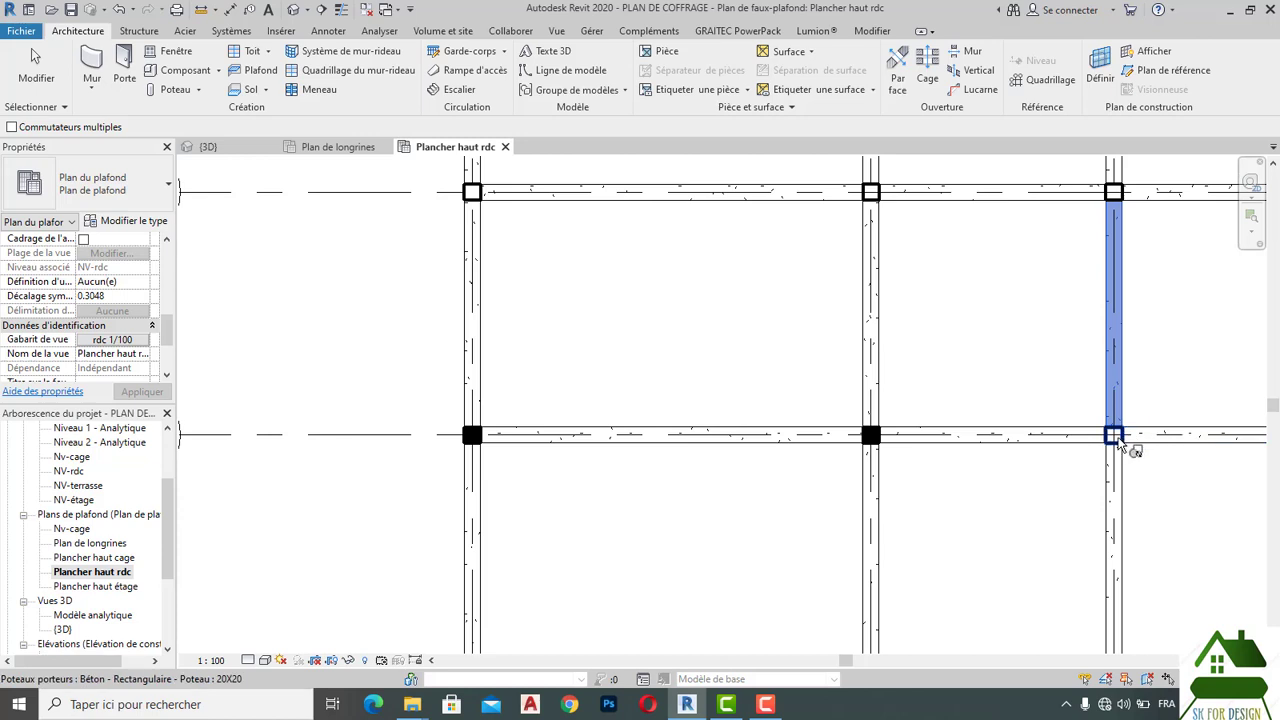
pyautogui.click(1129, 443)
# Switch beam joins so the columns on gridlines A and B show solid black.
pyautogui.scroll(-1, 993, 381)
pyautogui.scroll(-1, 993, 381)
pyautogui.moveTo(629, 275); pyautogui.dragTo(614, 406, button='middle')
pyautogui.click(676, 380)
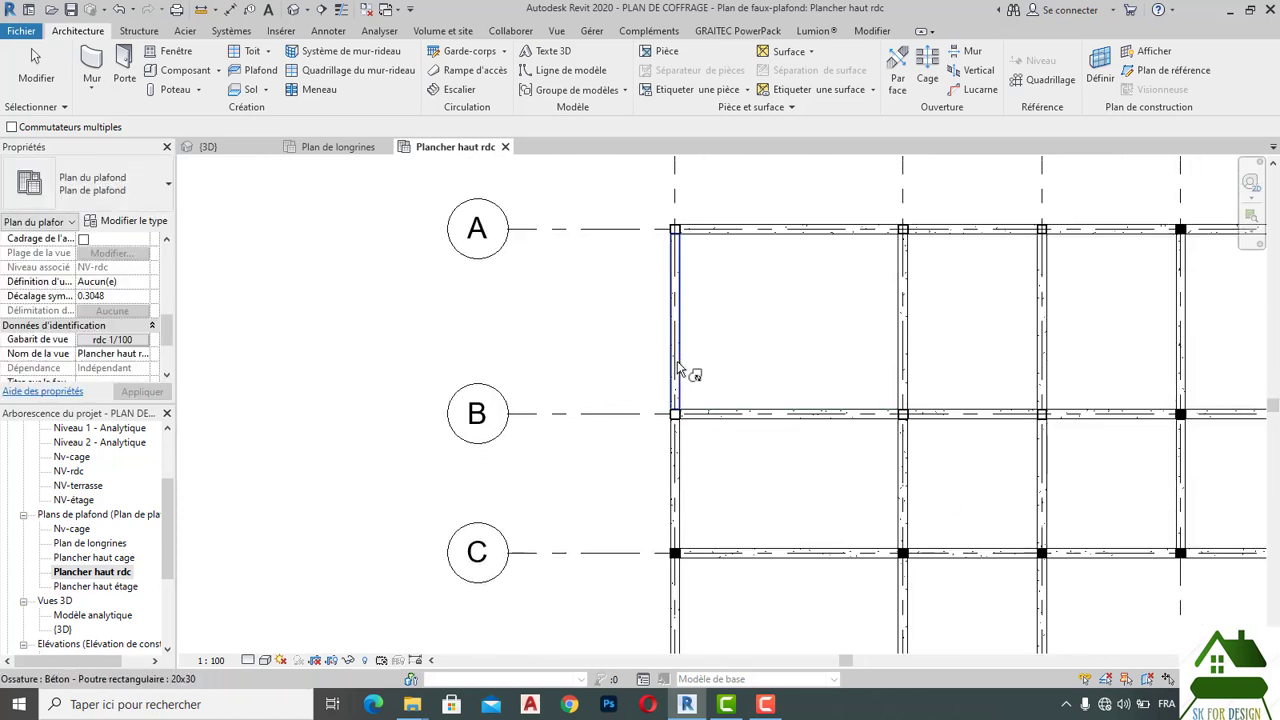
pyautogui.click(676, 413)
pyautogui.click(705, 233)
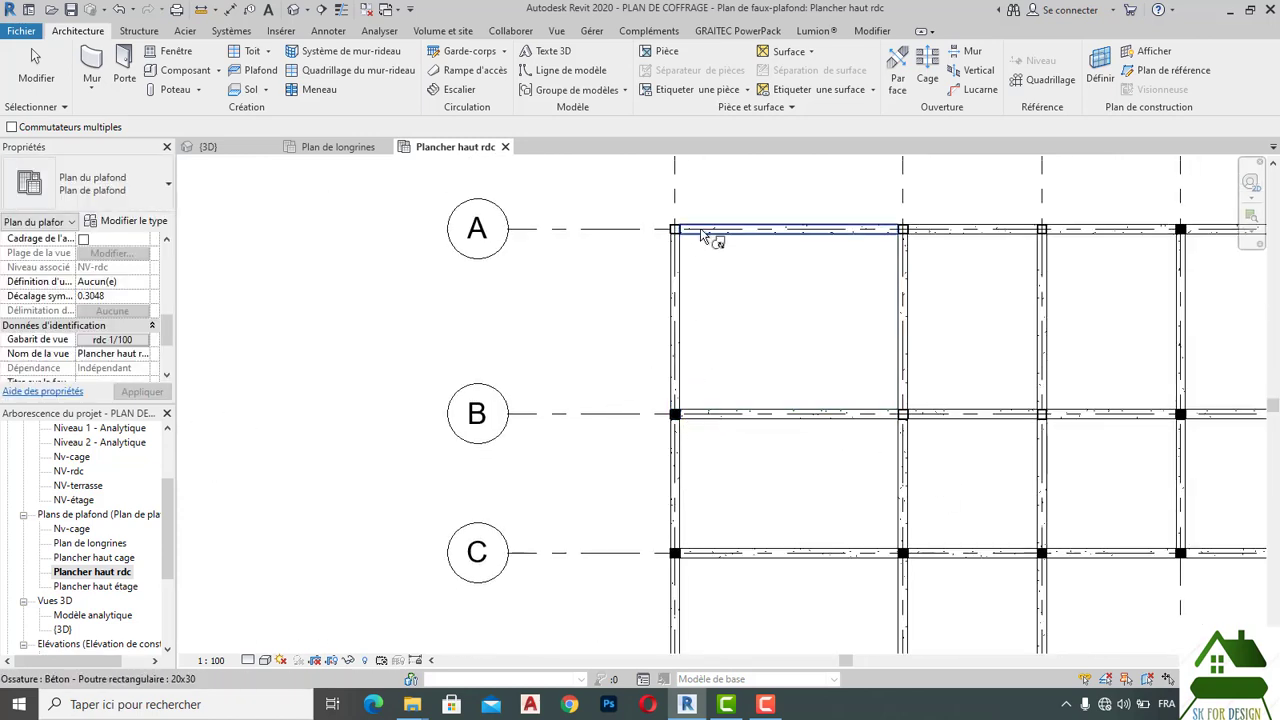
pyautogui.click(676, 232)
pyautogui.click(905, 385)
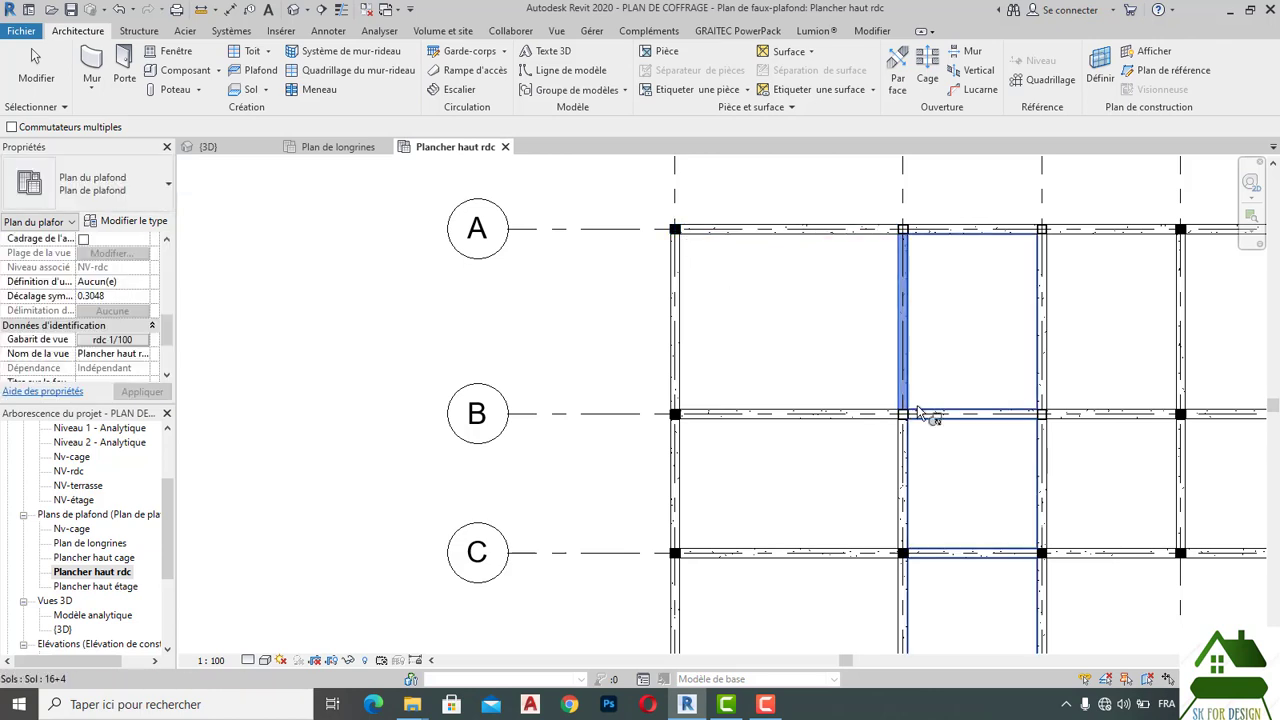
pyautogui.click(909, 419)
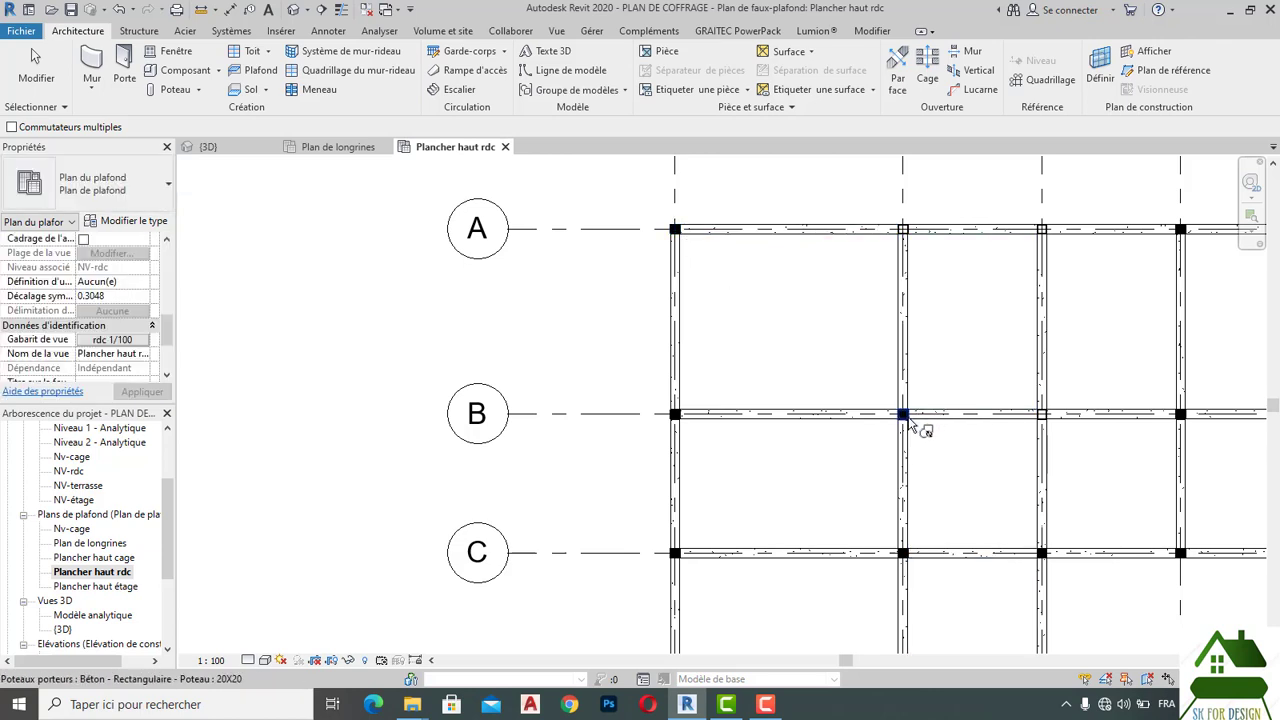
pyautogui.click(1043, 401)
pyautogui.click(1043, 401)
pyautogui.click(917, 240)
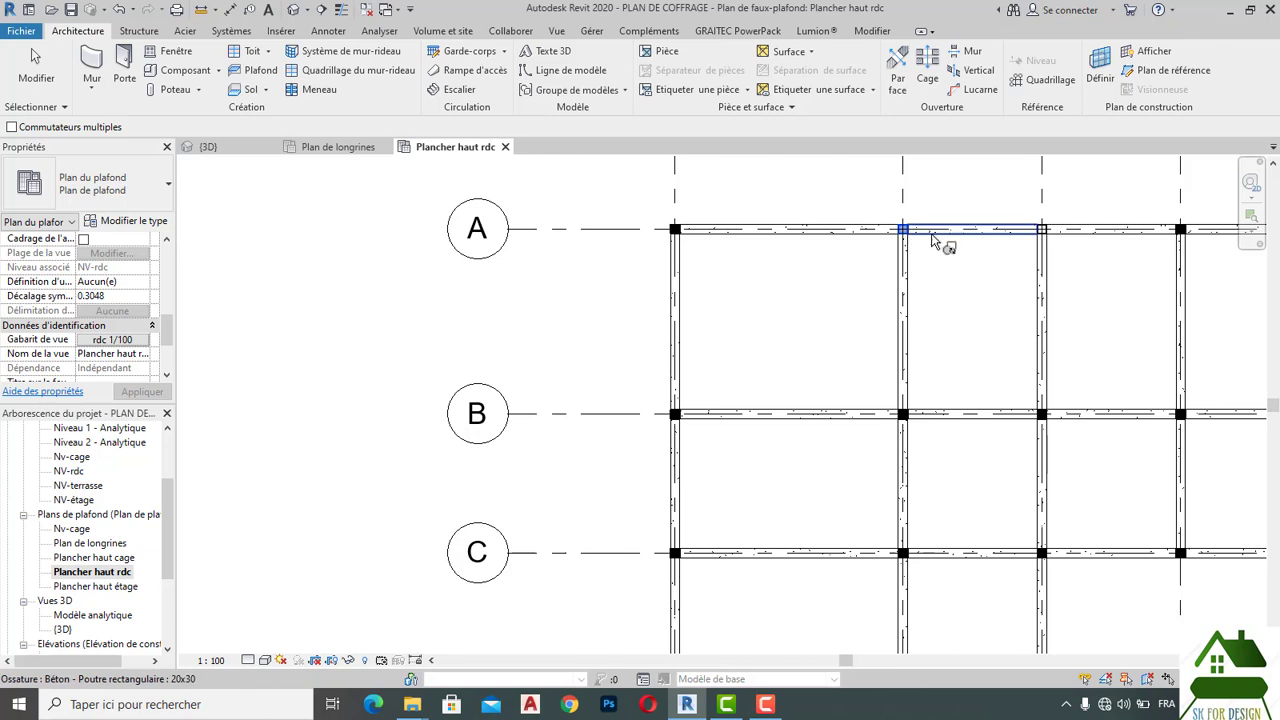
pyautogui.click(1042, 232)
# Make the right corner column and the row D columns solid black, then end the command.
pyautogui.moveTo(1050, 345); pyautogui.dragTo(688, 322, button='middle')
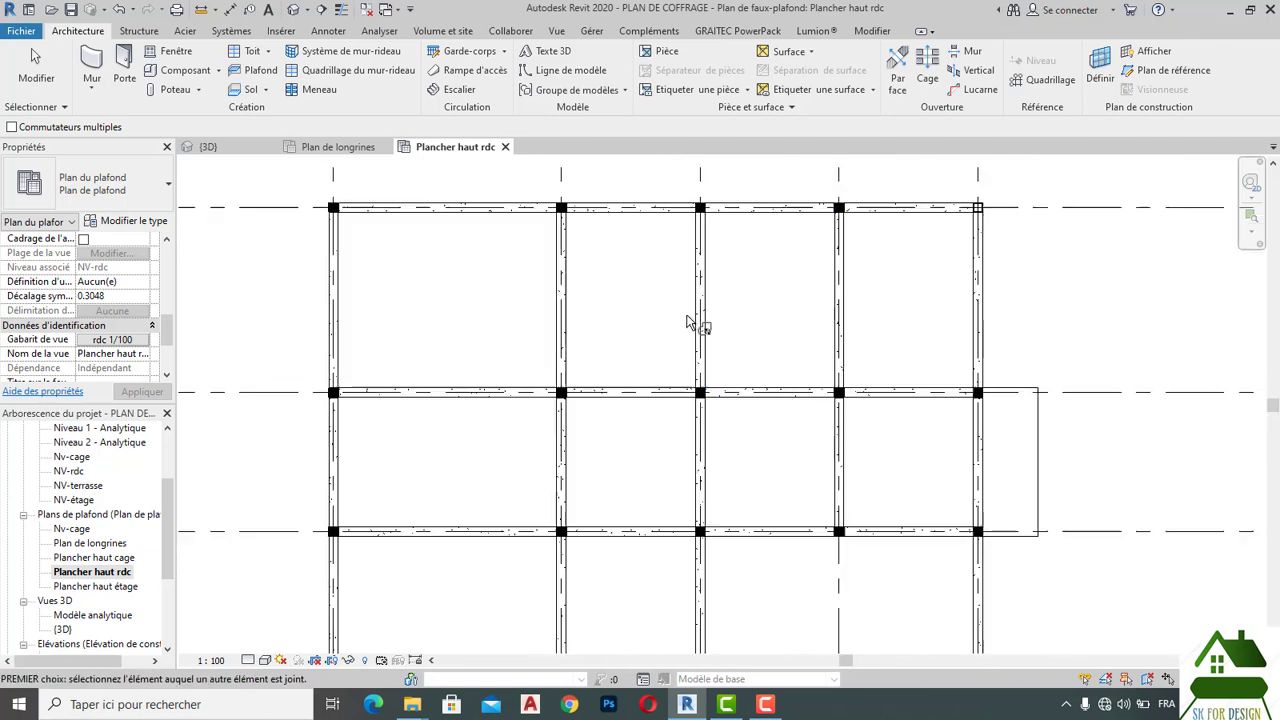
pyautogui.click(958, 212)
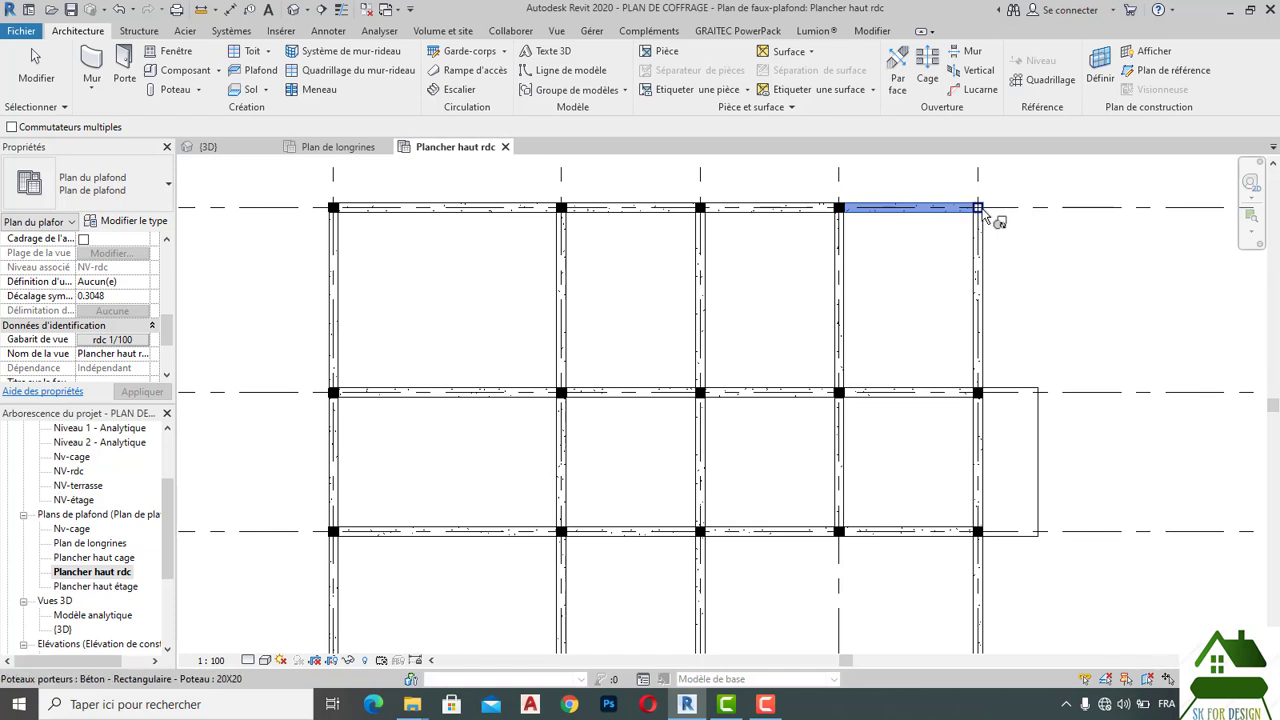
pyautogui.click(983, 215)
pyautogui.scroll(-2, 985, 257)
pyautogui.scroll(2, 965, 500)
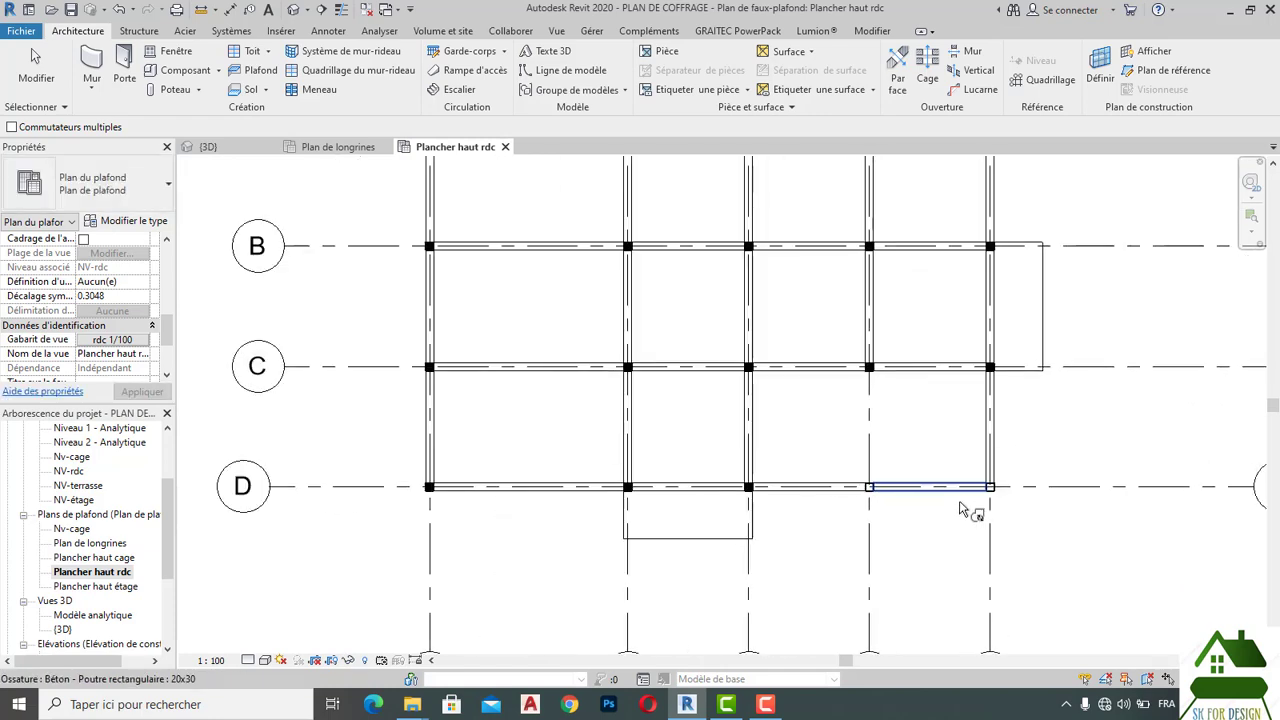
pyautogui.scroll(1, 960, 510)
pyautogui.click(966, 500)
pyautogui.click(994, 489)
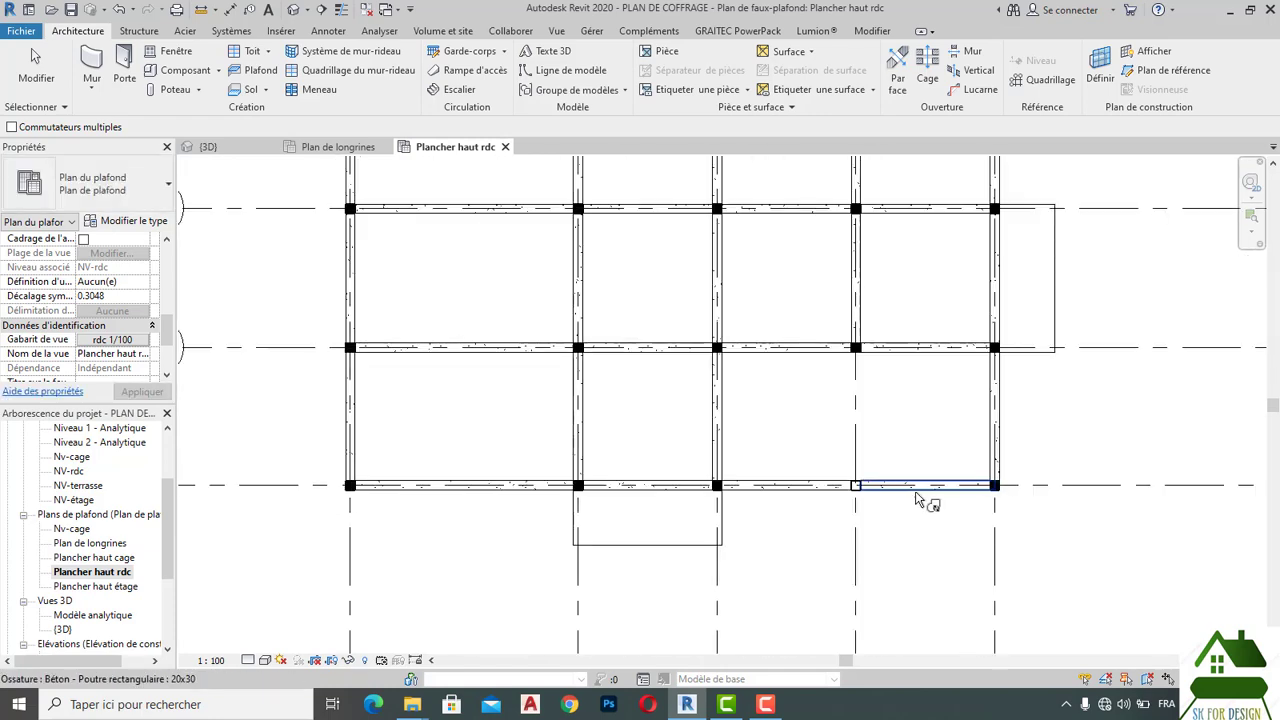
pyautogui.click(878, 487)
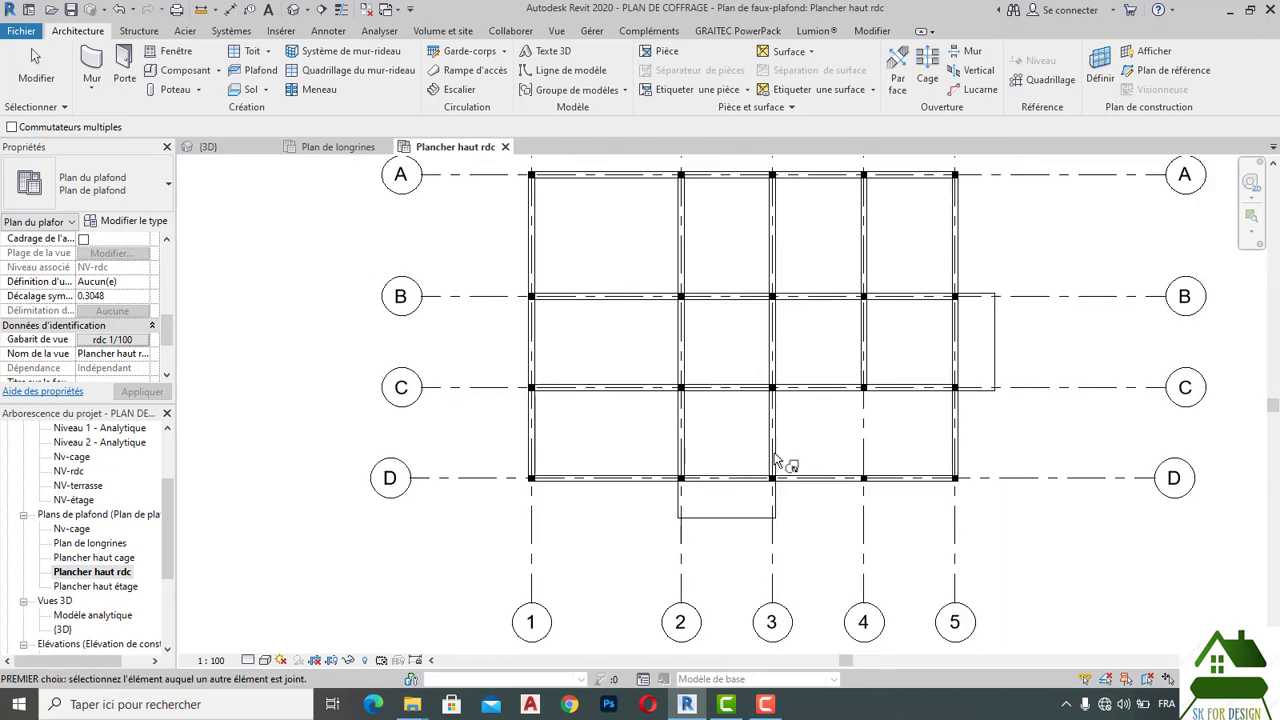
pyautogui.scroll(-2, 820, 475)
pyautogui.scroll(-1, 462, 320)
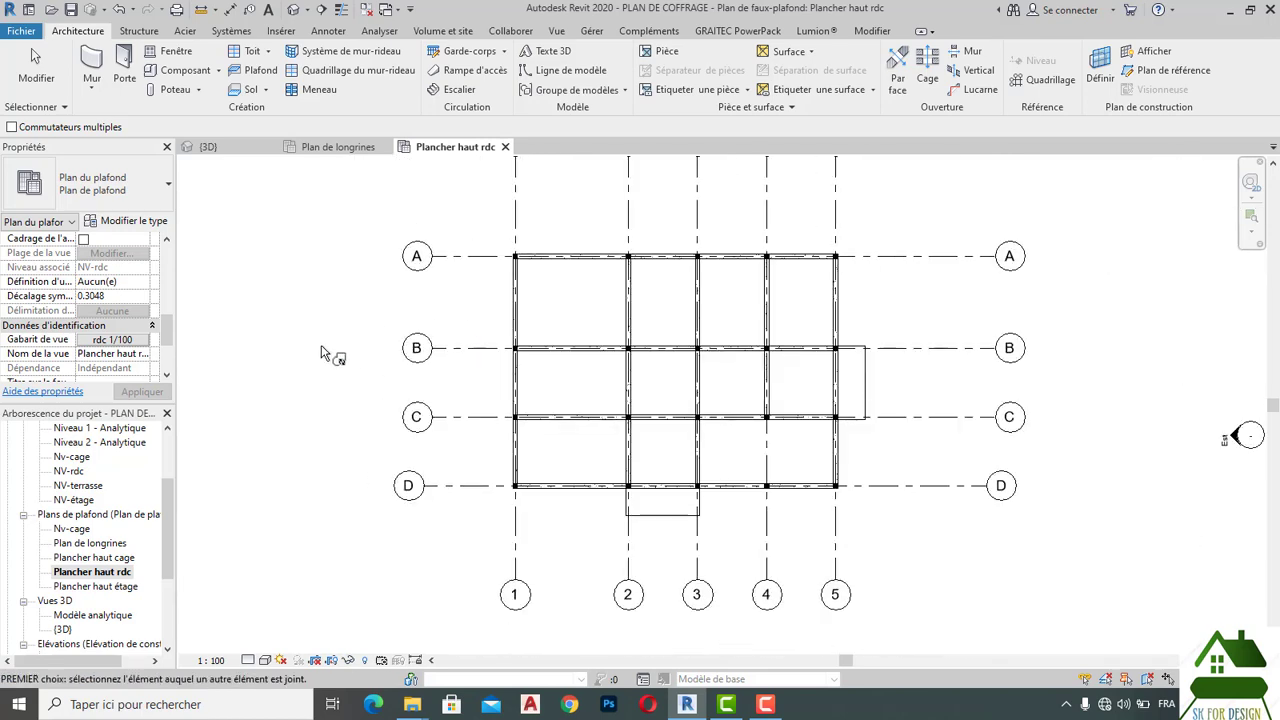
pyautogui.press('Escape')
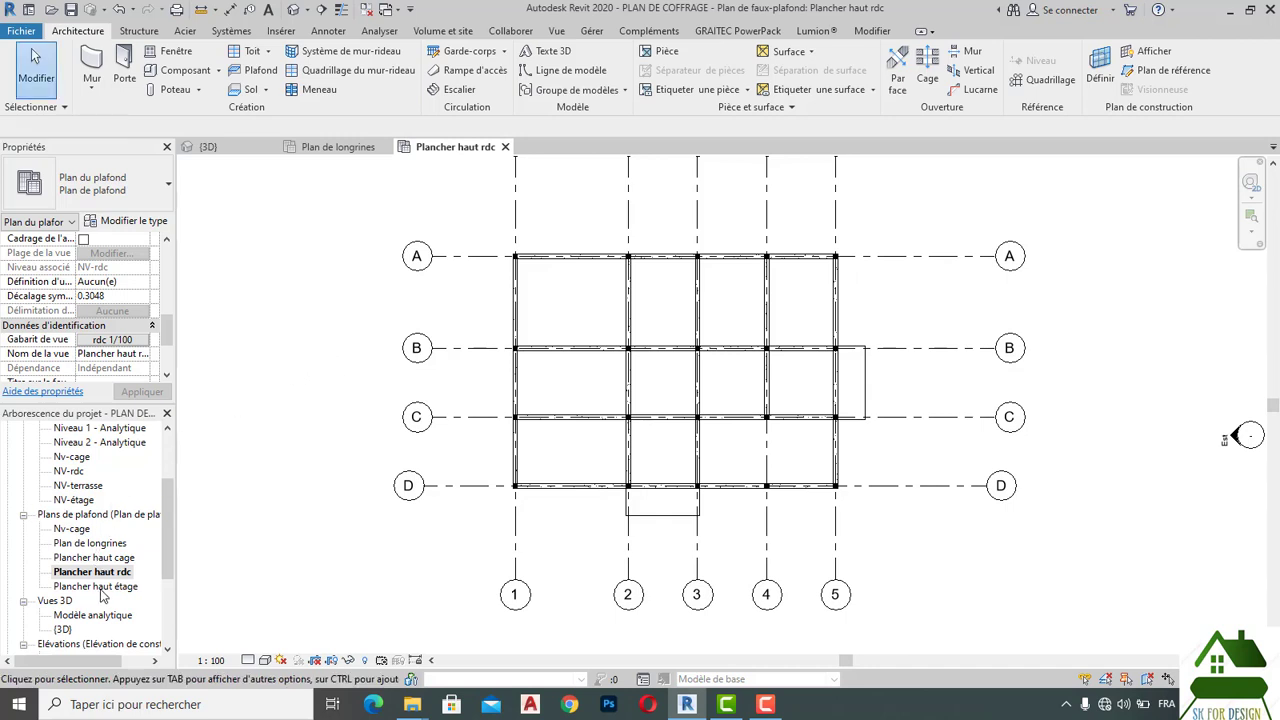
# Open Plancher haut étage and switch join order so the A1 corner column shows solid black.
pyautogui.doubleClick(100, 588)
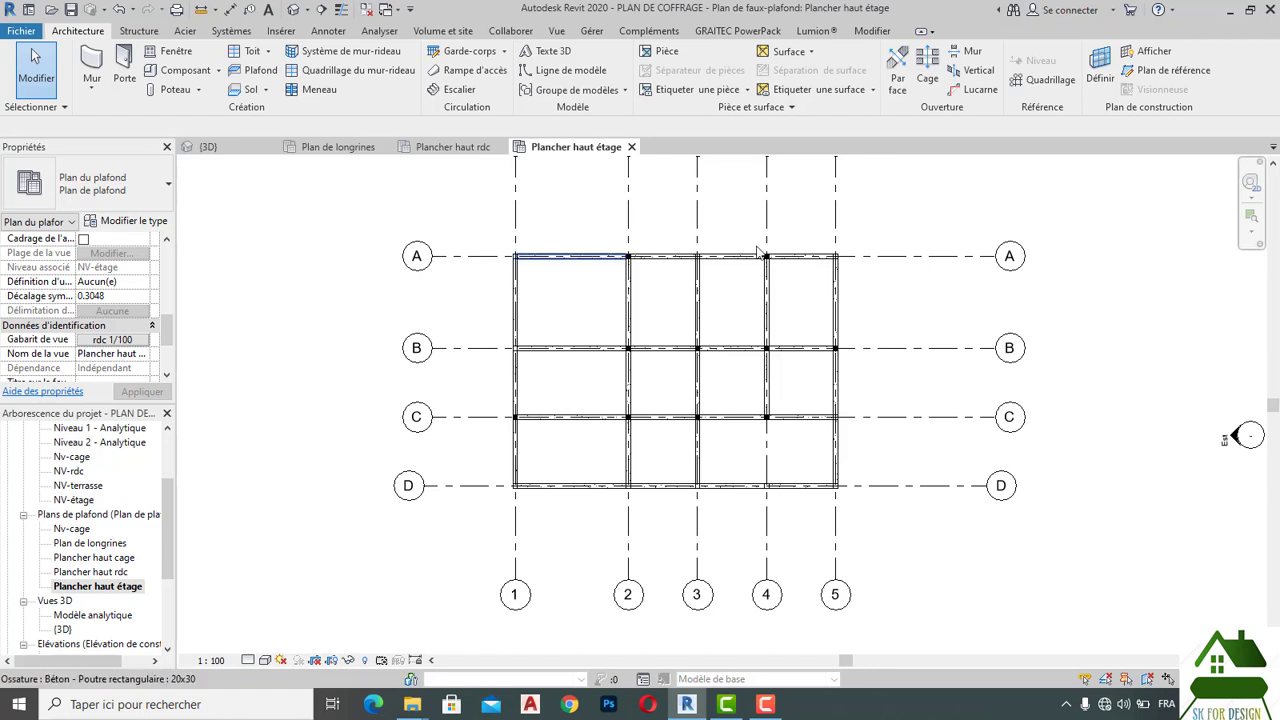
pyautogui.scroll(2, 610, 235)
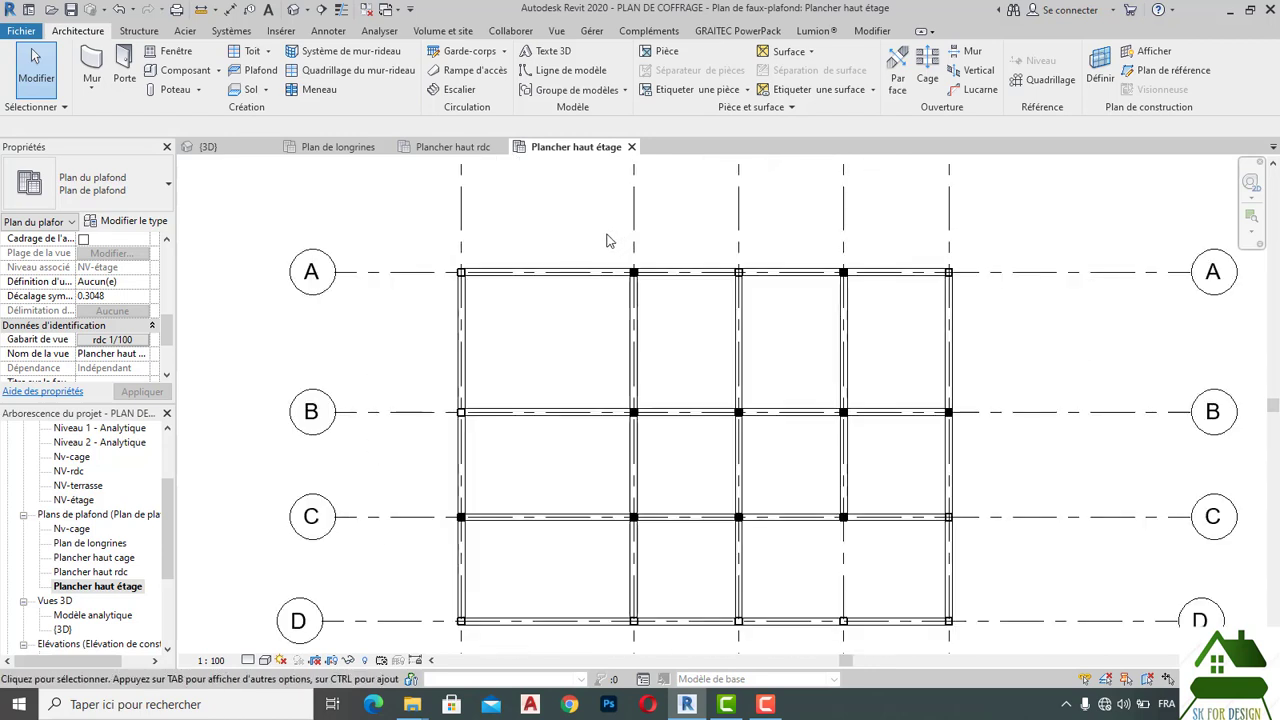
pyautogui.click(445, 256)
pyautogui.click(261, 93)
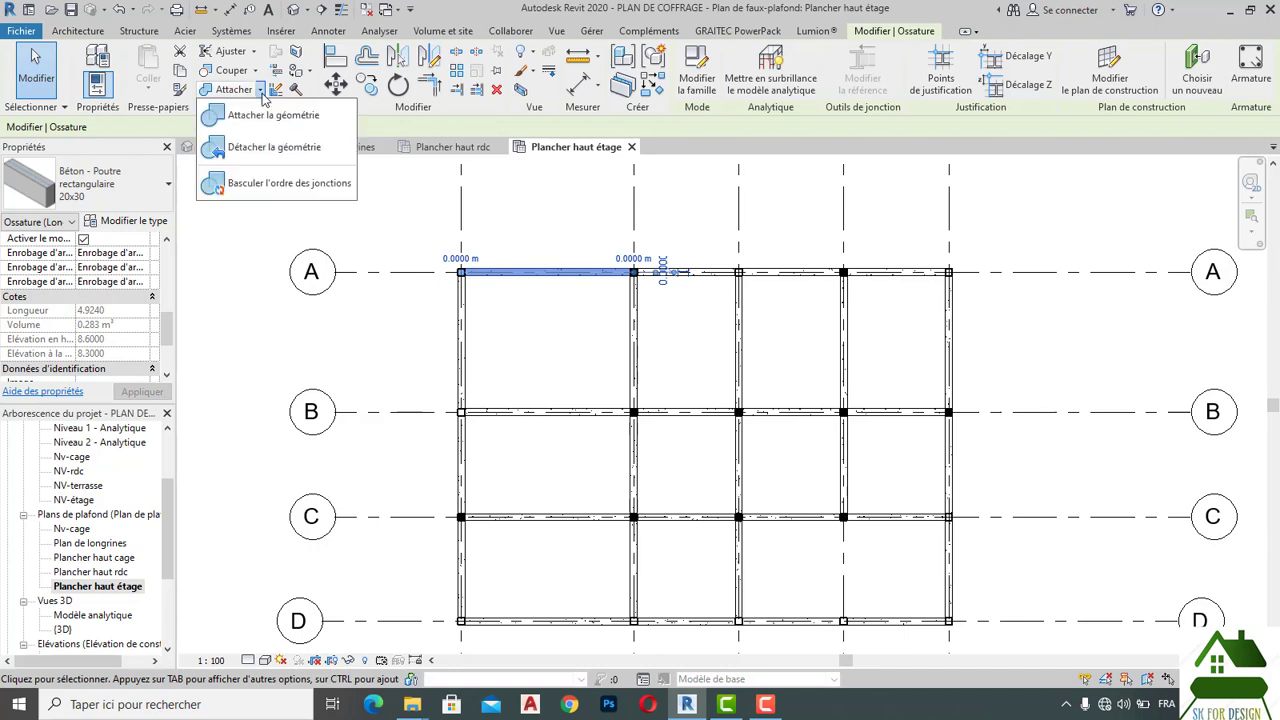
pyautogui.click(275, 183)
pyautogui.click(461, 298)
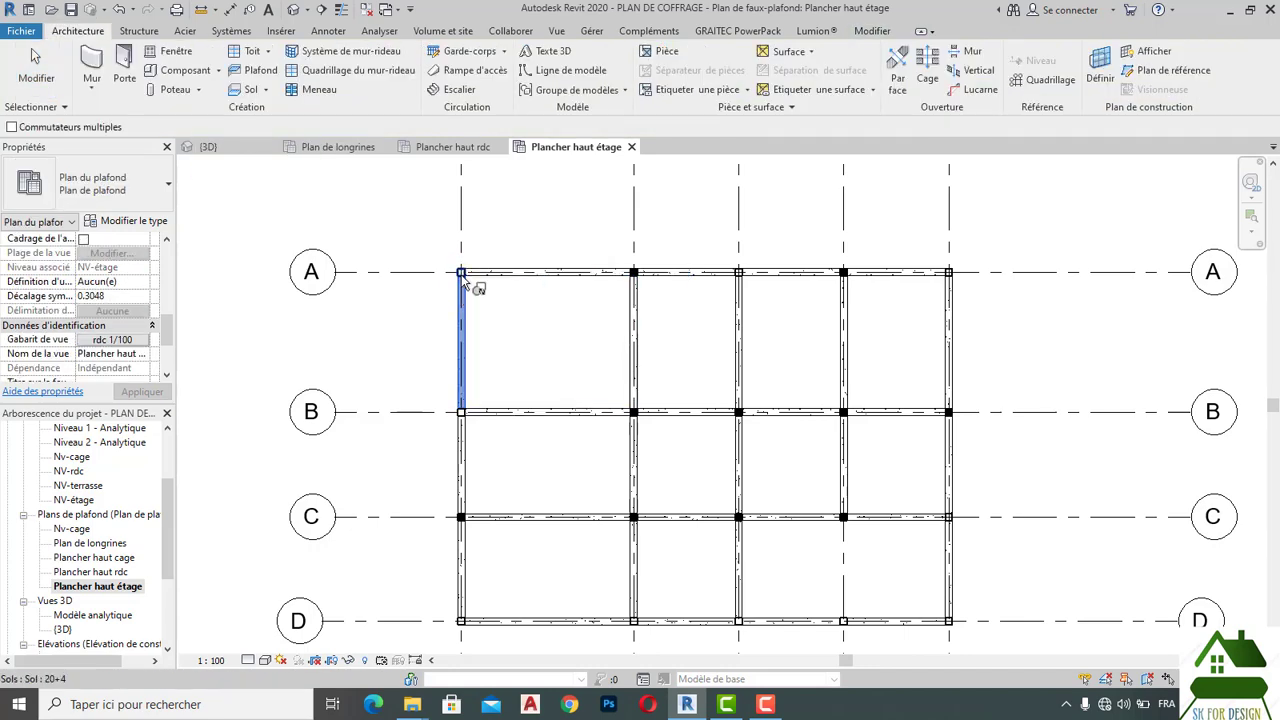
pyautogui.click(468, 276)
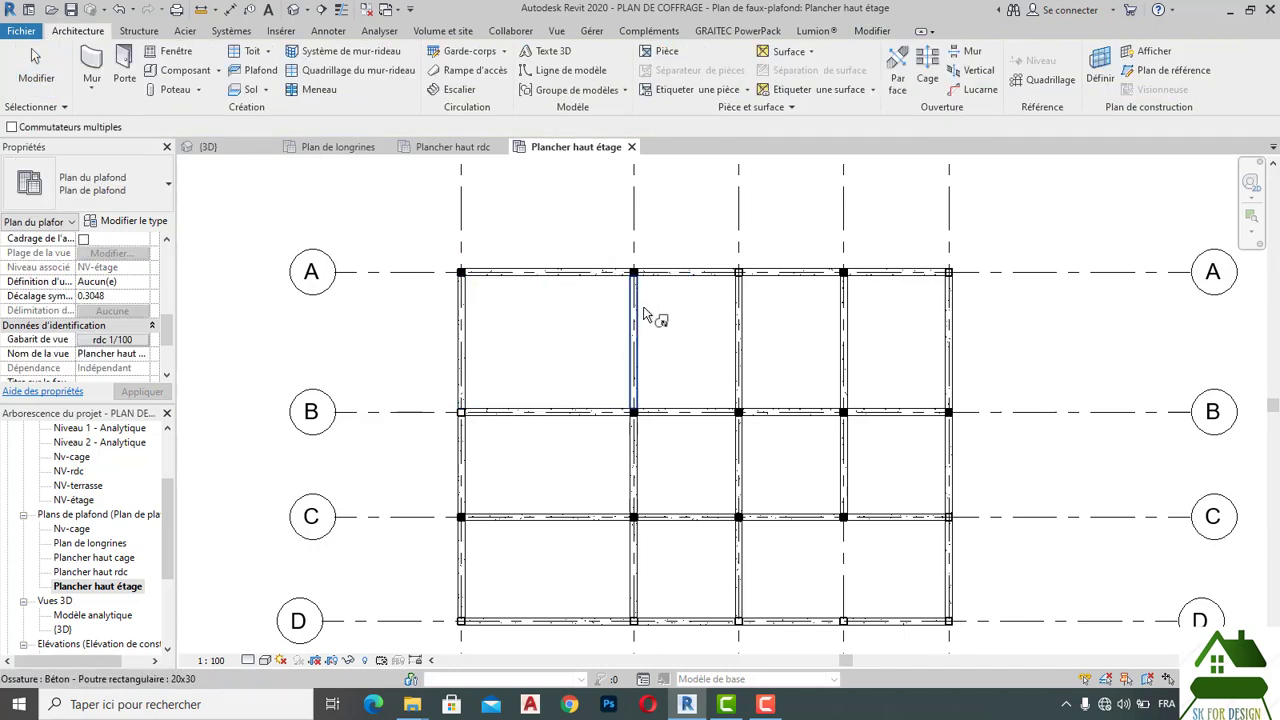
# Flip joins so the grid A column and the B1 and D1 columns show solid black.
pyautogui.click(737, 283)
pyautogui.click(749, 286)
pyautogui.click(507, 422)
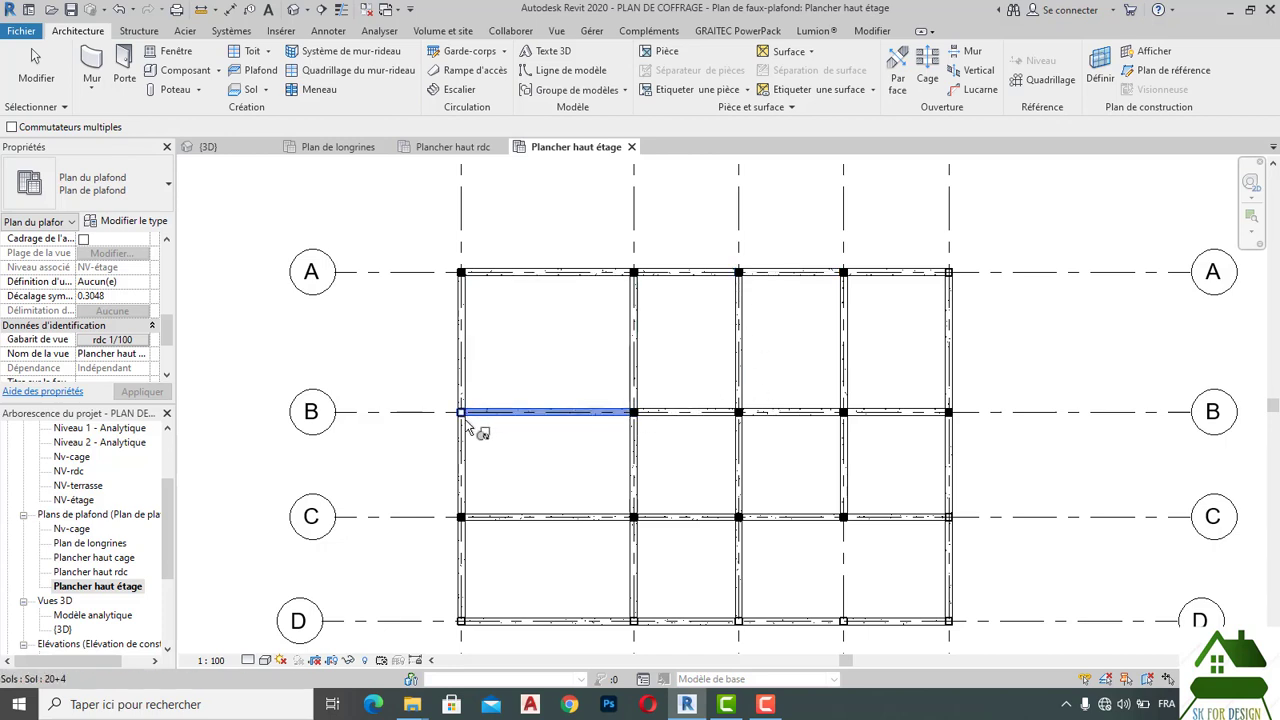
pyautogui.click(468, 428)
pyautogui.click(469, 587)
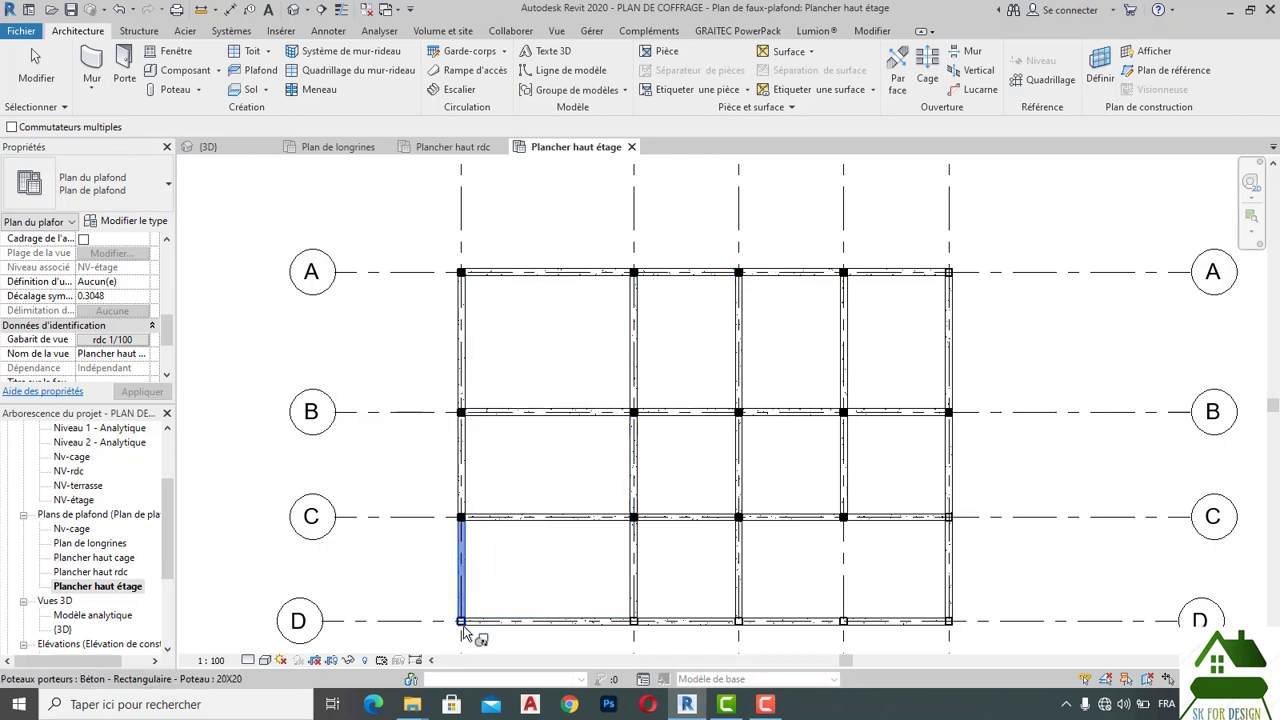
pyautogui.click(469, 635)
# Make the grid D columns through corner D5, plus column C5, solid black.
pyautogui.moveTo(686, 622); pyautogui.dragTo(674, 526, button='middle')
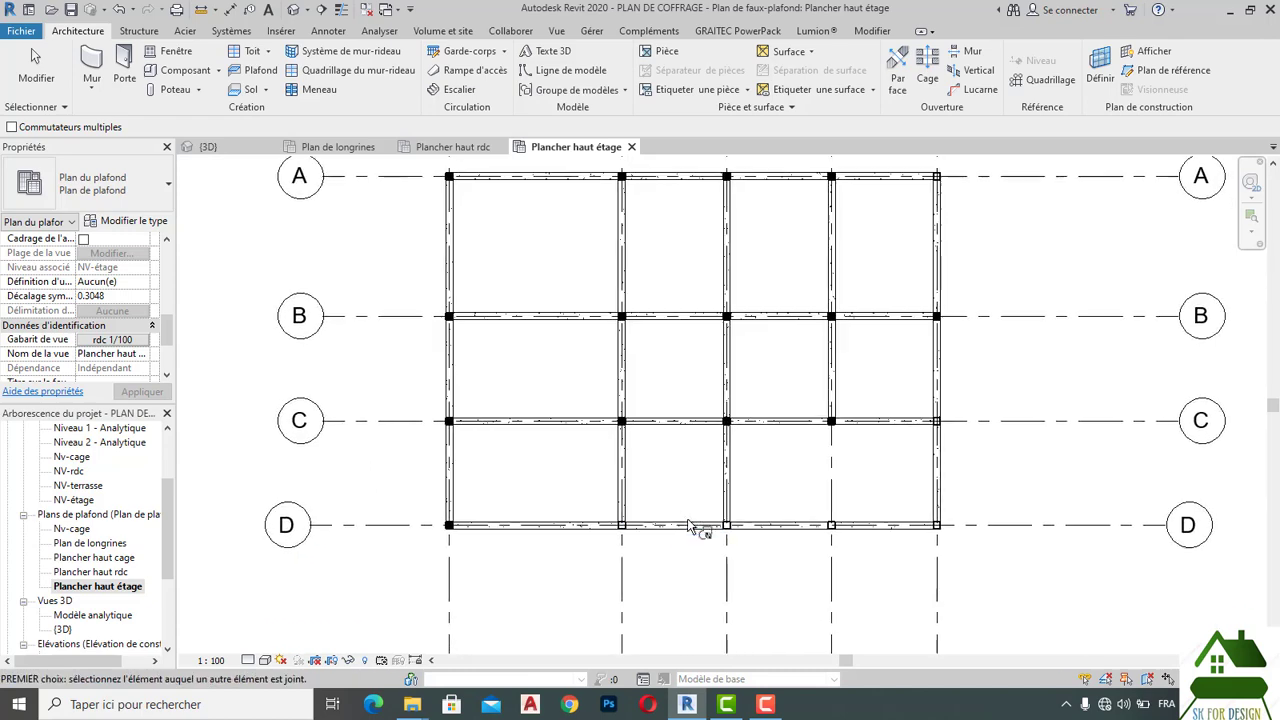
pyautogui.scroll(3, 641, 549)
pyautogui.click(576, 530)
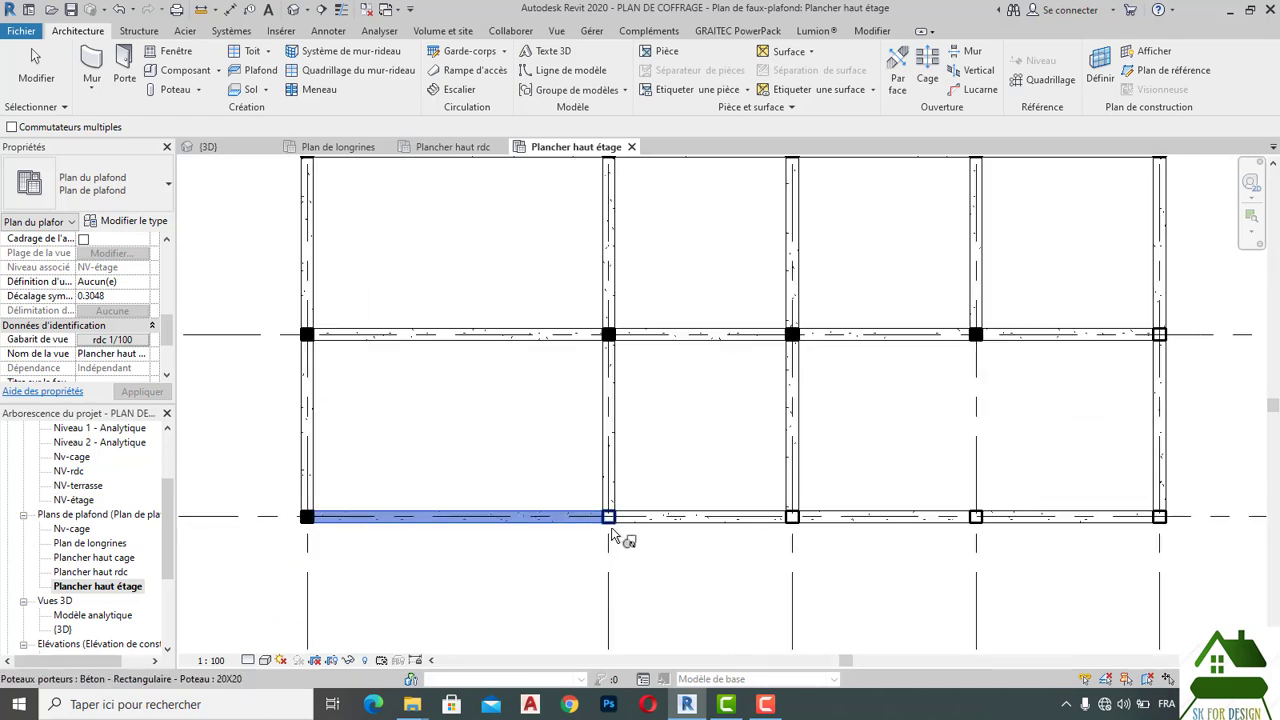
pyautogui.click(614, 527)
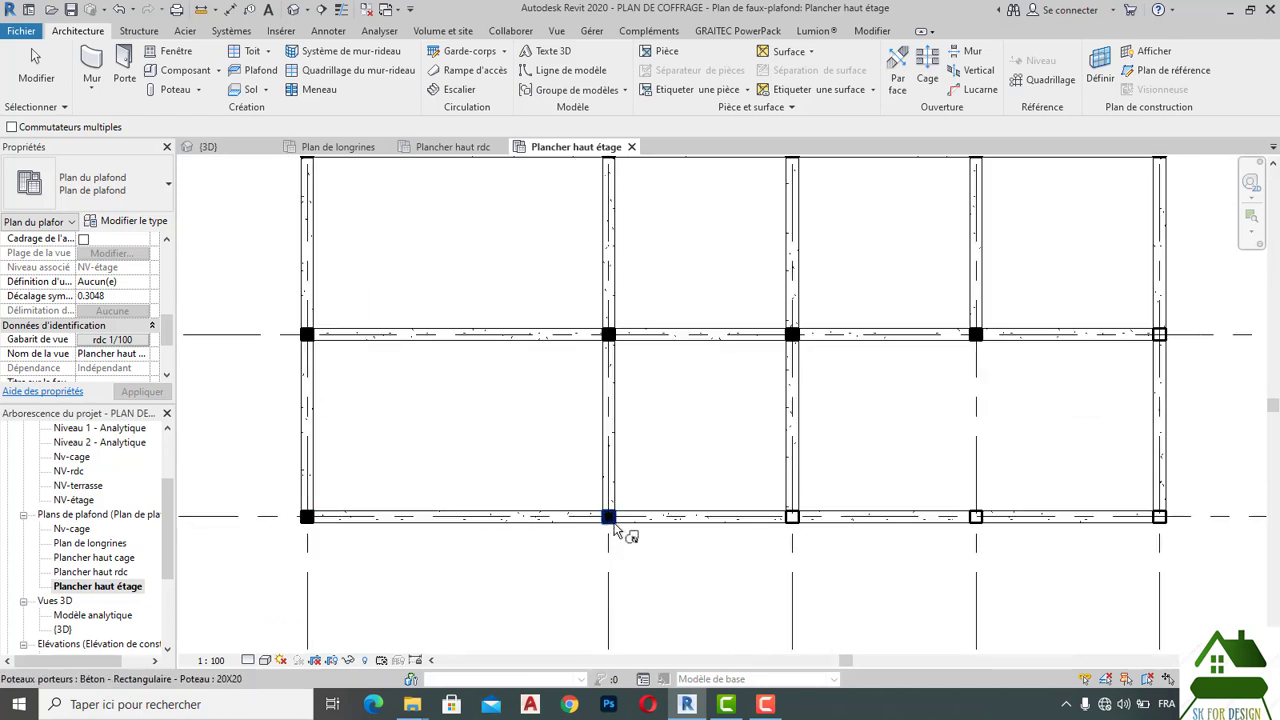
pyautogui.click(795, 527)
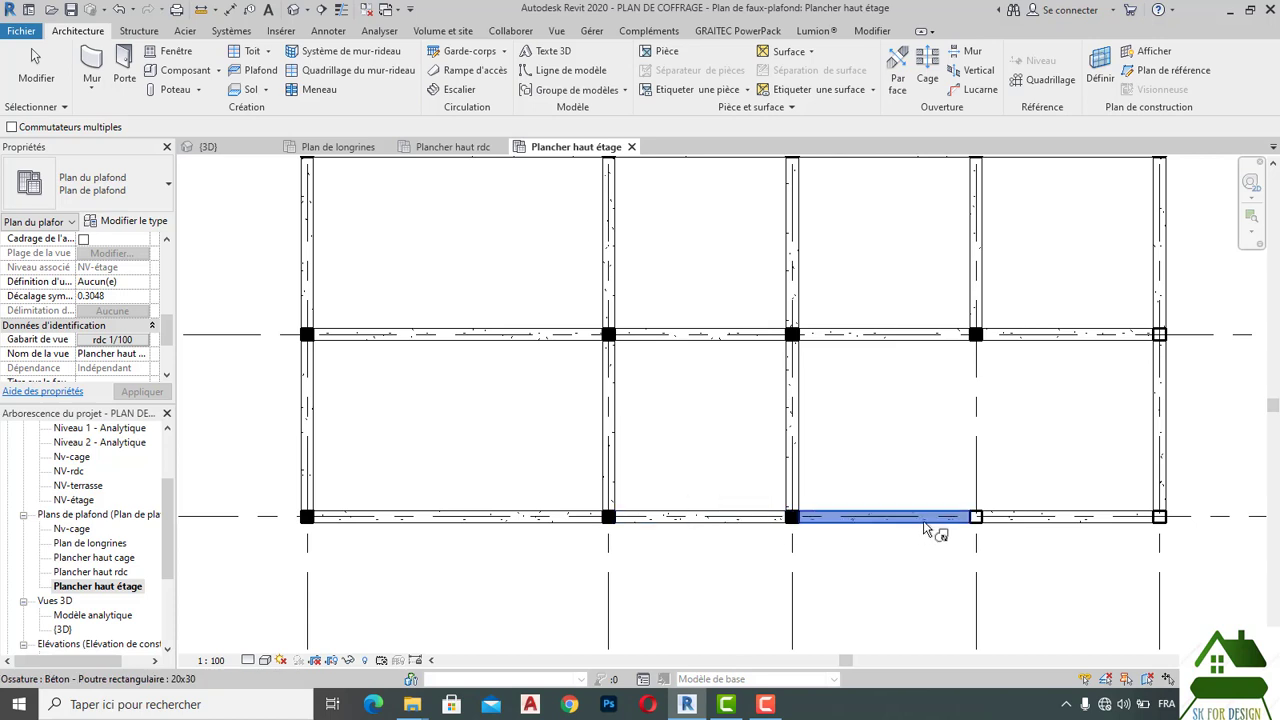
pyautogui.click(977, 521)
pyautogui.moveTo(1134, 540); pyautogui.dragTo(1054, 556, button='middle')
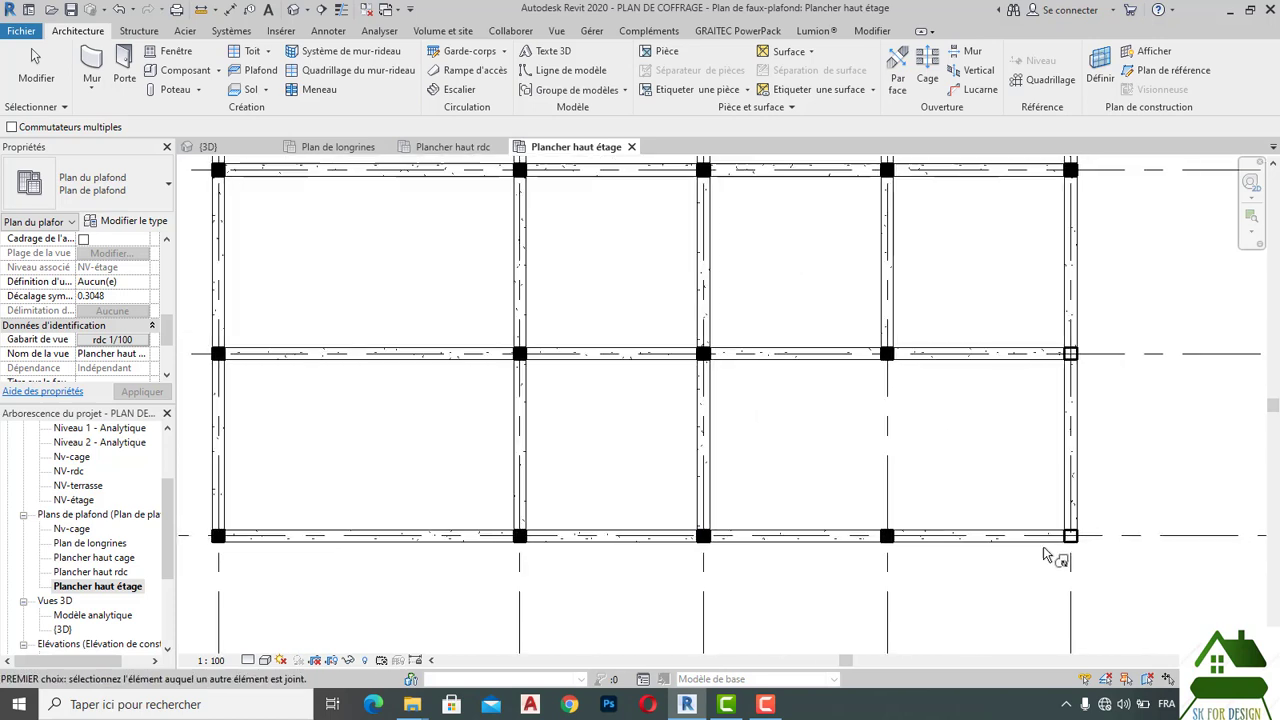
pyautogui.click(1068, 538)
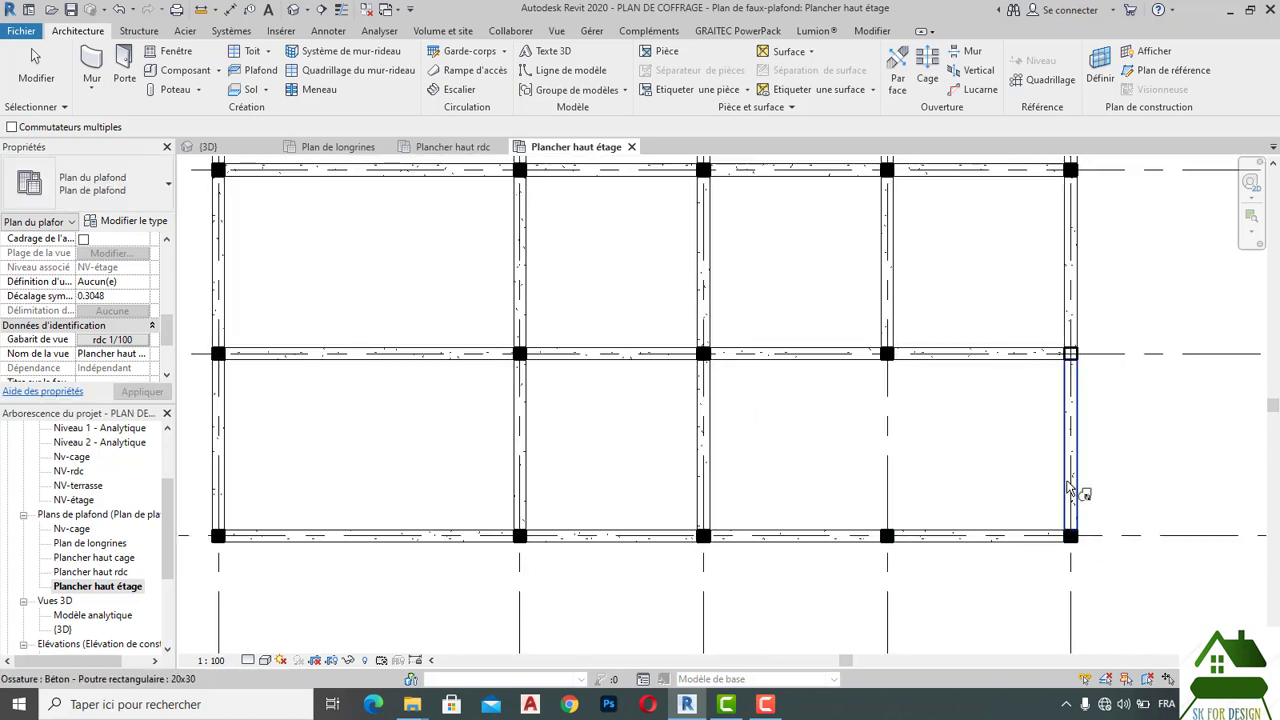
pyautogui.click(1072, 358)
# Review the plan to confirm every column is solid black, then exit the join-order command.
pyautogui.scroll(-3, 1060, 345)
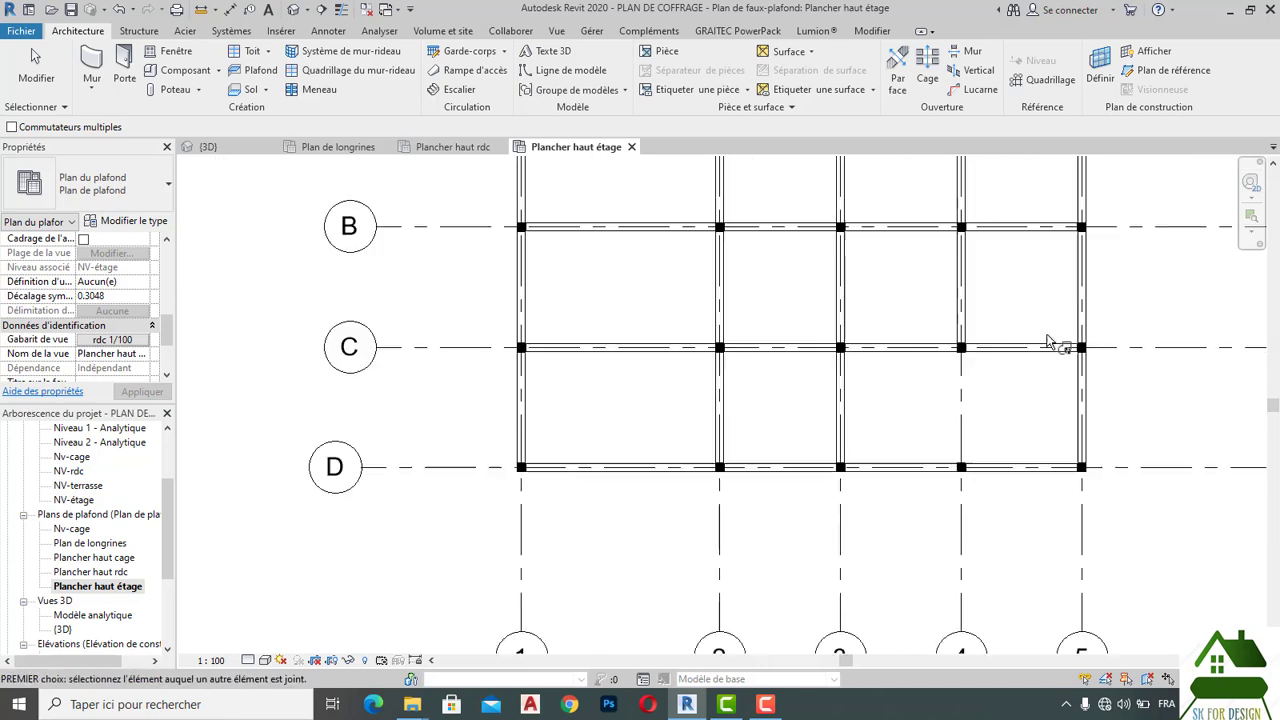
pyautogui.moveTo(954, 444)
pyautogui.mouseDown(button='middle')
pyautogui.moveTo(987, 475)
pyautogui.moveTo(958, 647)
pyautogui.mouseUp(button='middle')
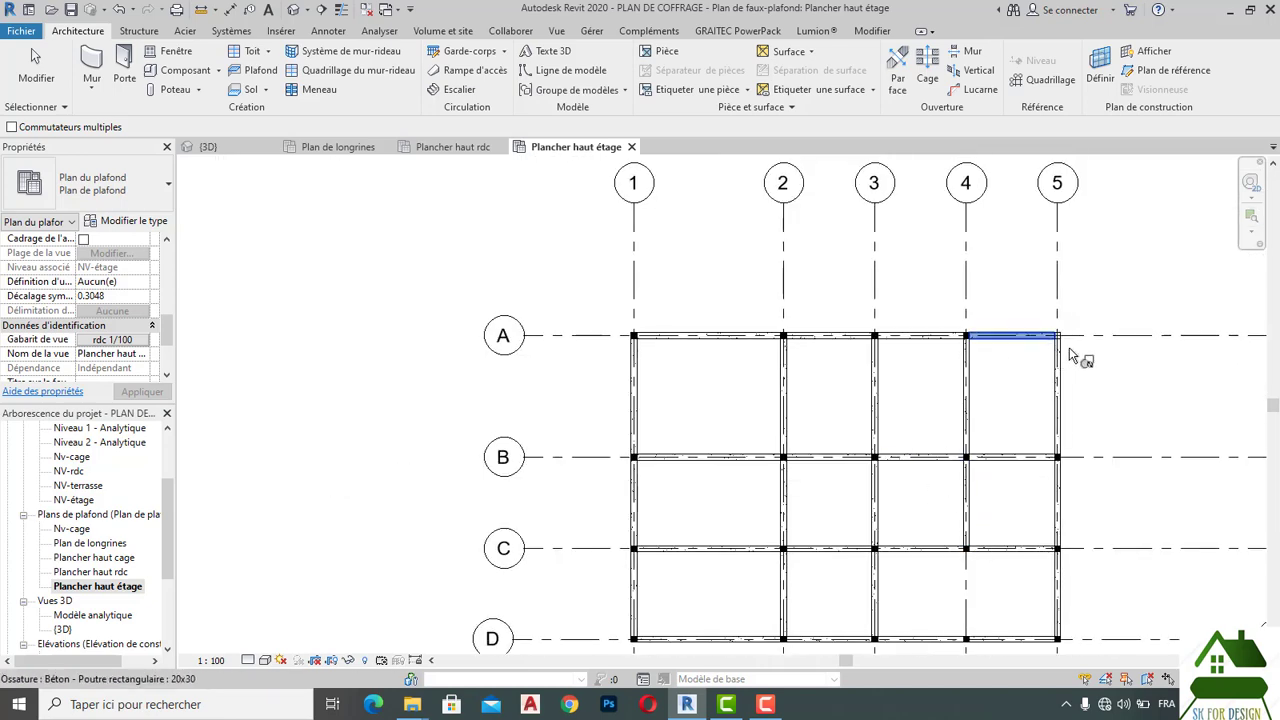
pyautogui.scroll(2, 1070, 352)
pyautogui.scroll(-2, 1050, 334)
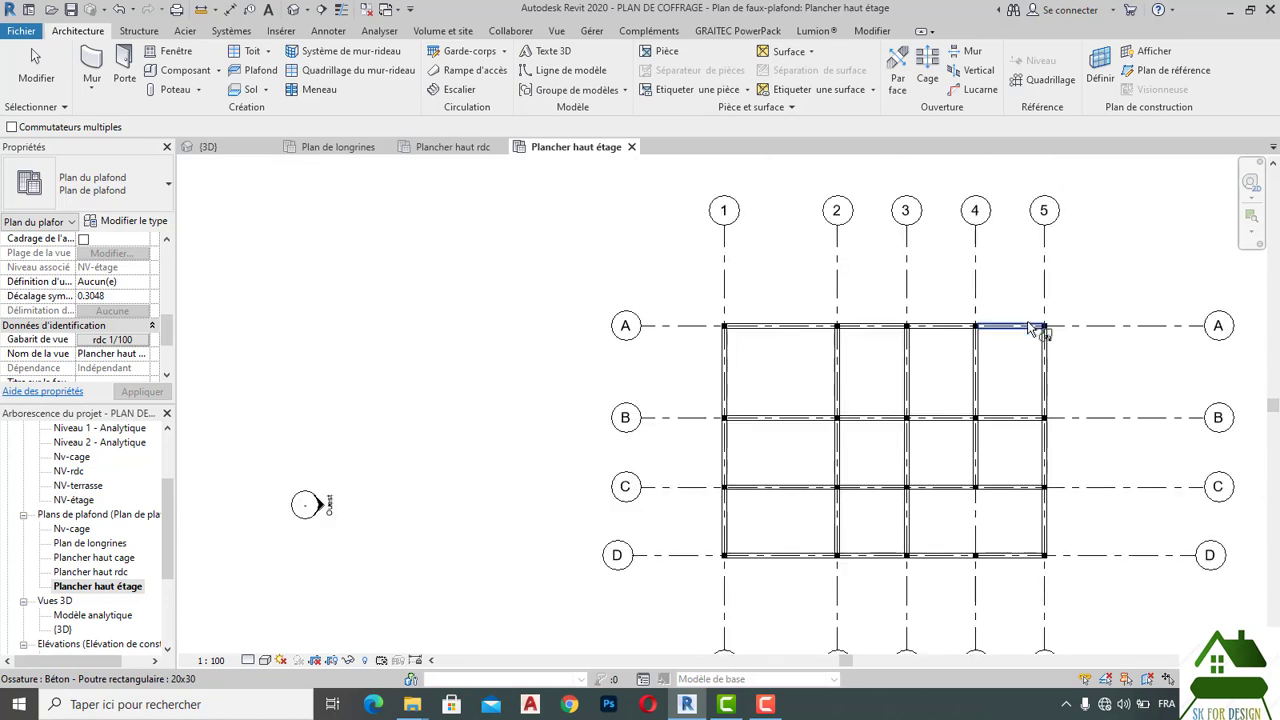
pyautogui.scroll(2, 972, 500)
pyautogui.moveTo(943, 500); pyautogui.dragTo(814, 466, button='middle')
pyautogui.scroll(-1, 810, 480)
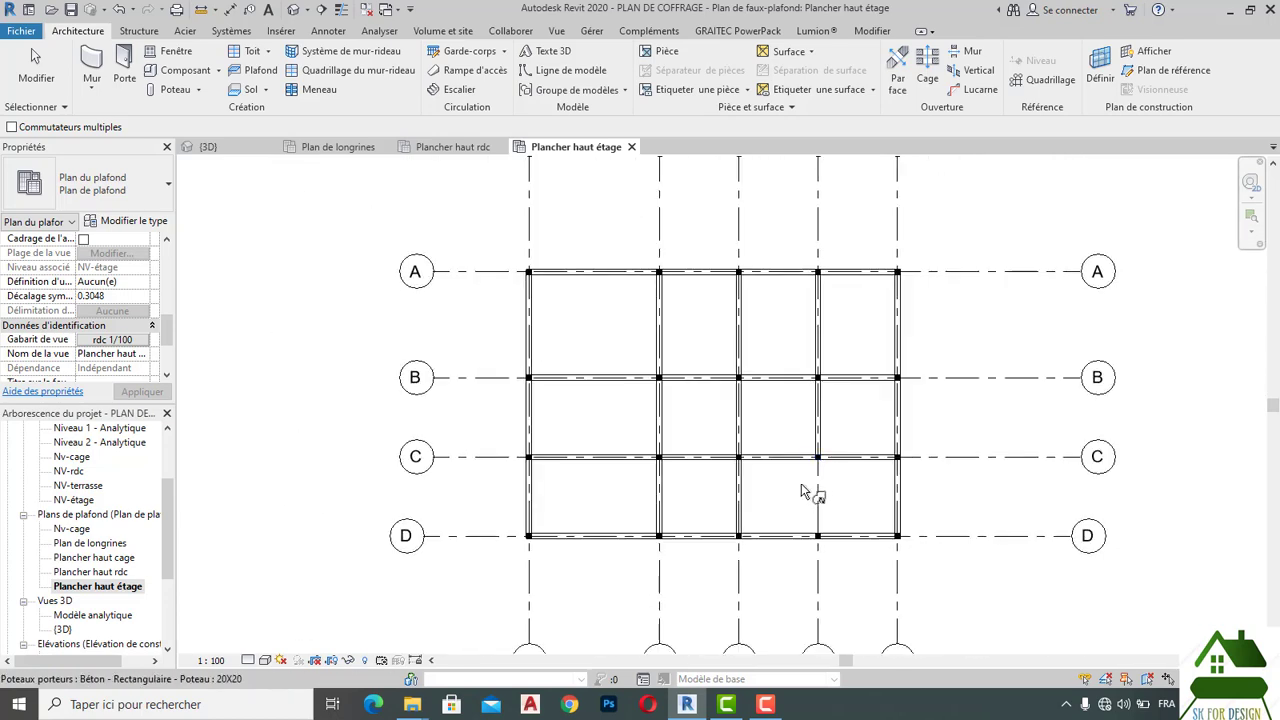
pyautogui.scroll(1, 300, 272)
pyautogui.scroll(1, 311, 276)
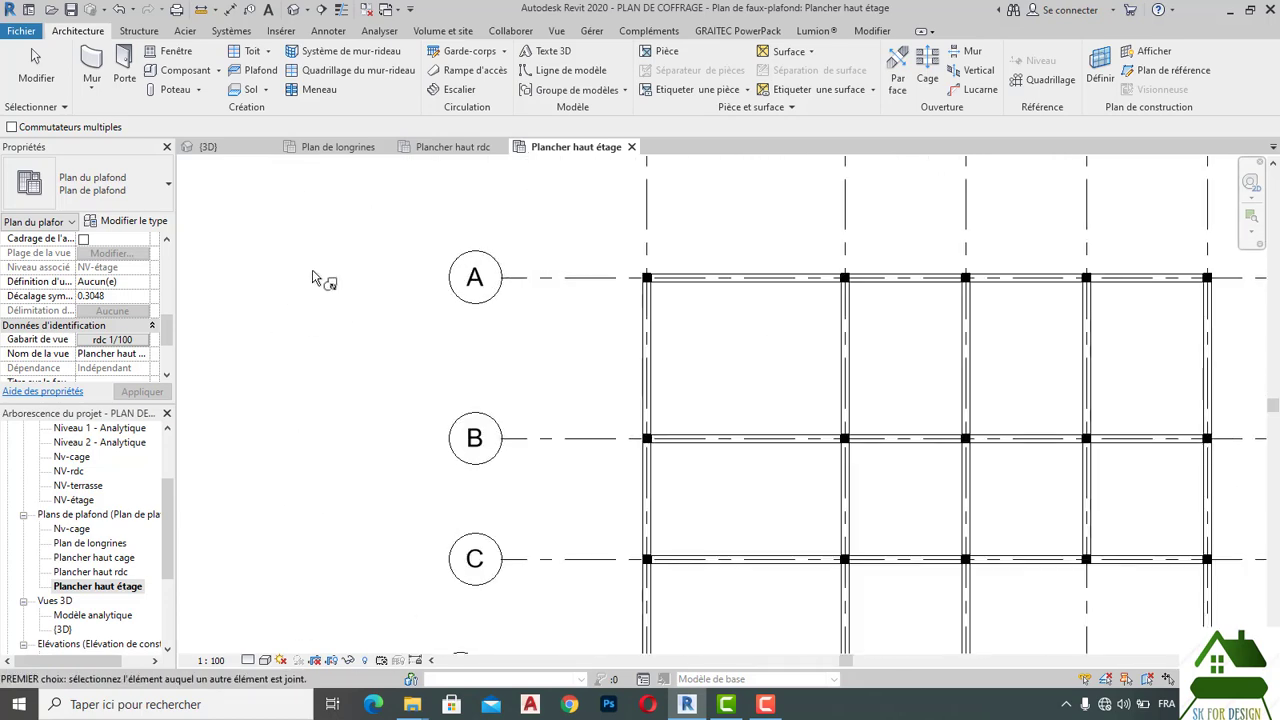
pyautogui.scroll(-1, 315, 279)
pyautogui.scroll(-1, 560, 250)
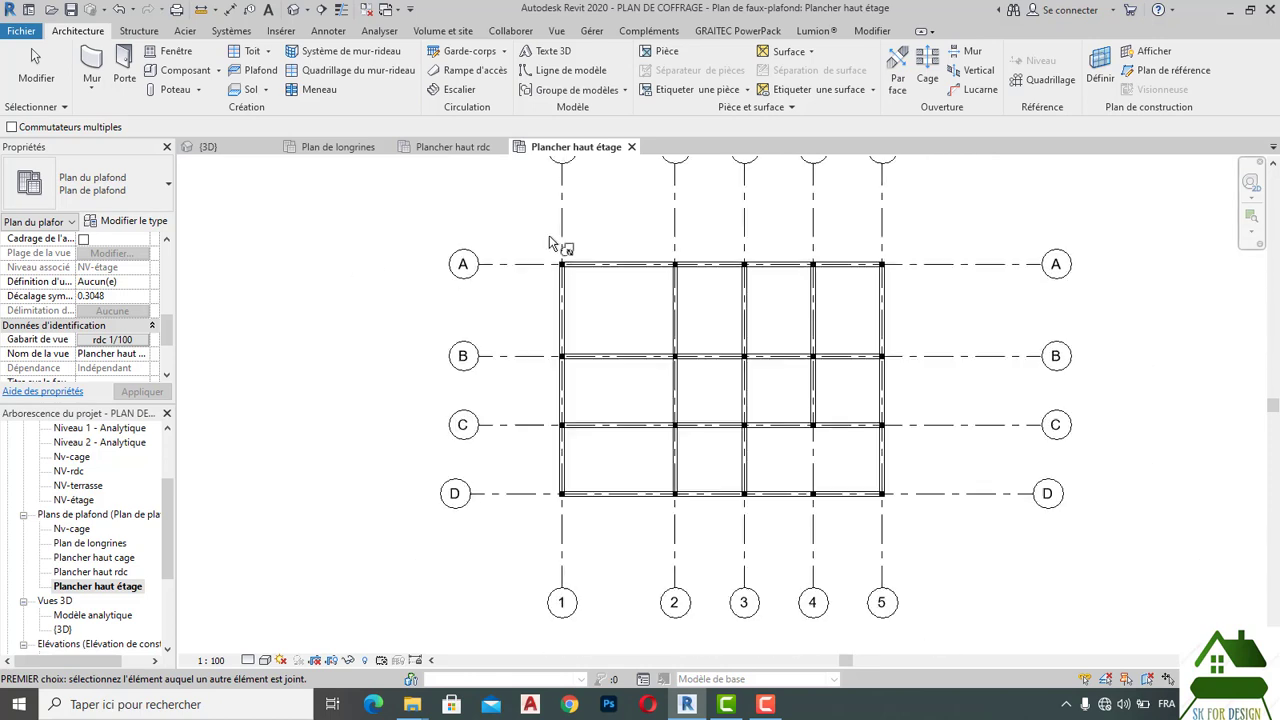
pyautogui.scroll(1, 515, 253)
pyautogui.press('Escape')
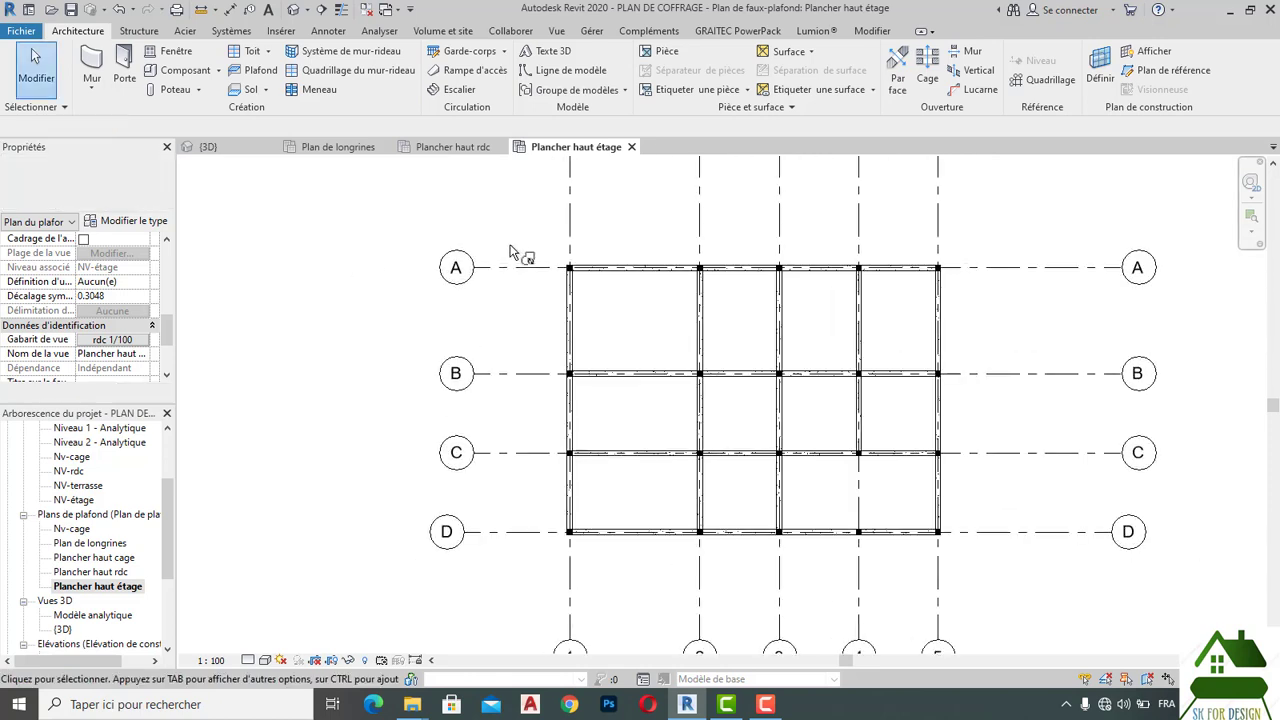
# Start a filled region from the Annotate tools using the Noir uni solid black type.
pyautogui.click(283, 31)
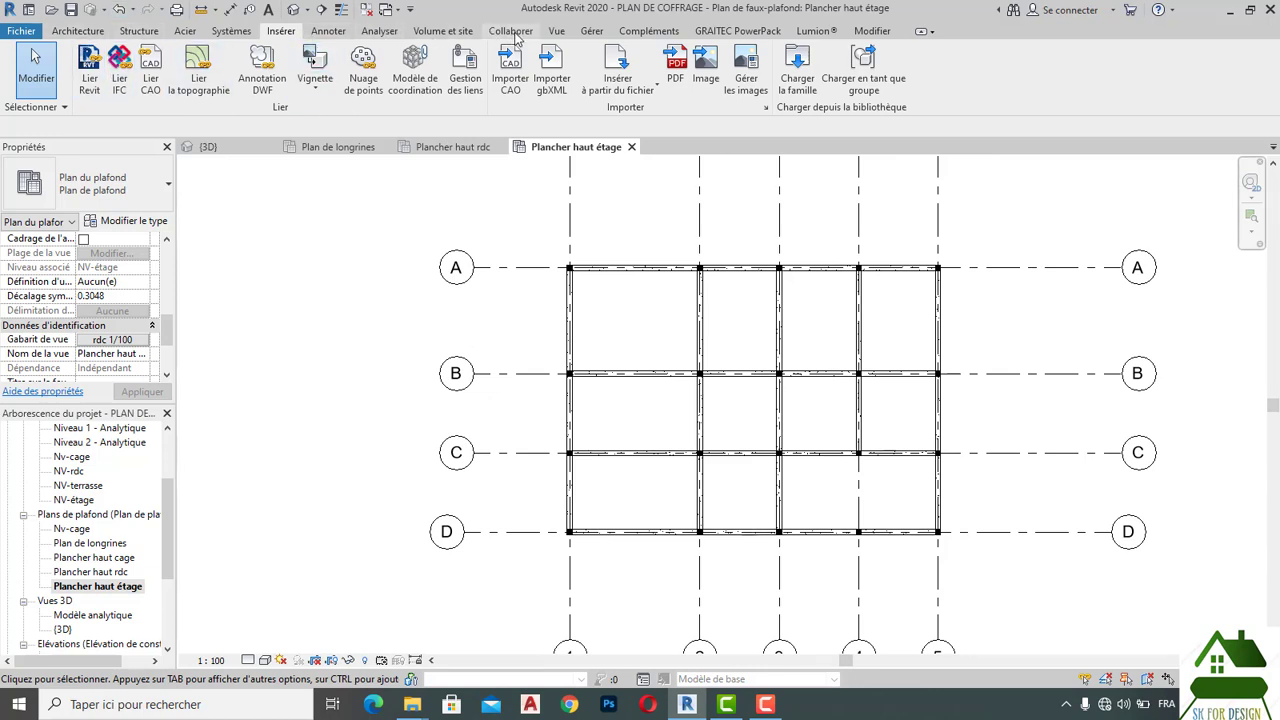
pyautogui.click(553, 31)
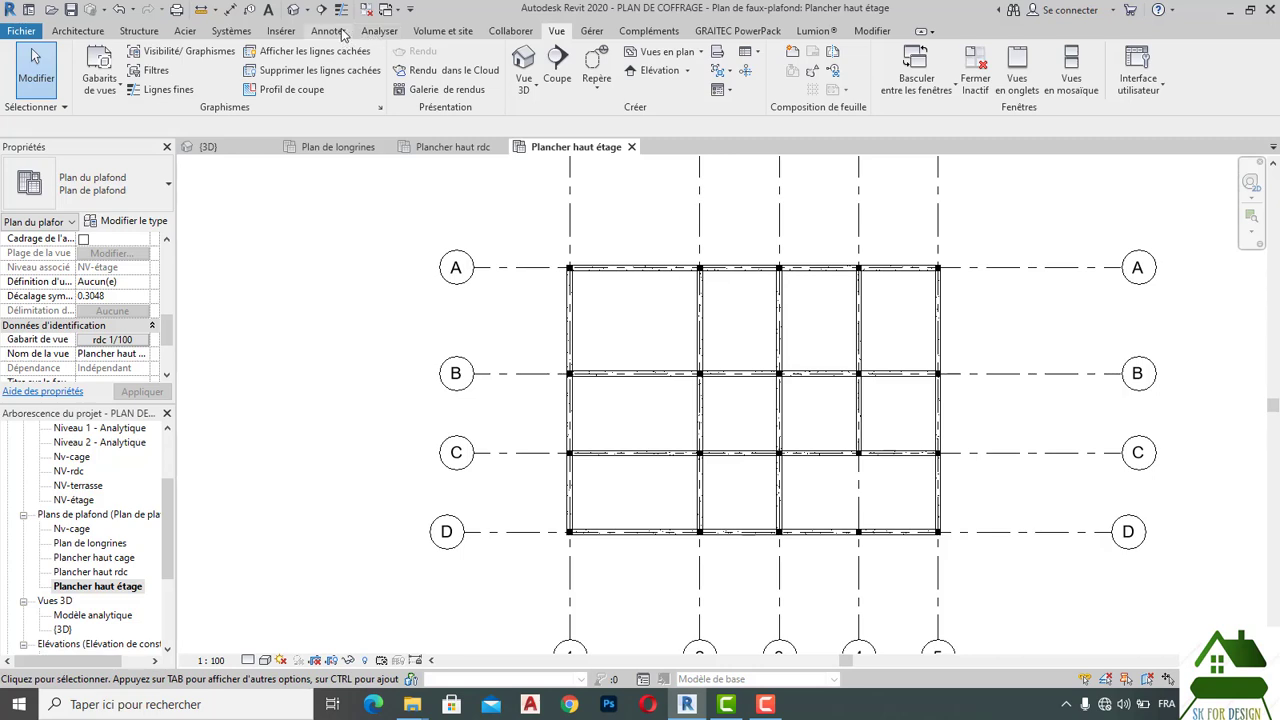
pyautogui.click(338, 33)
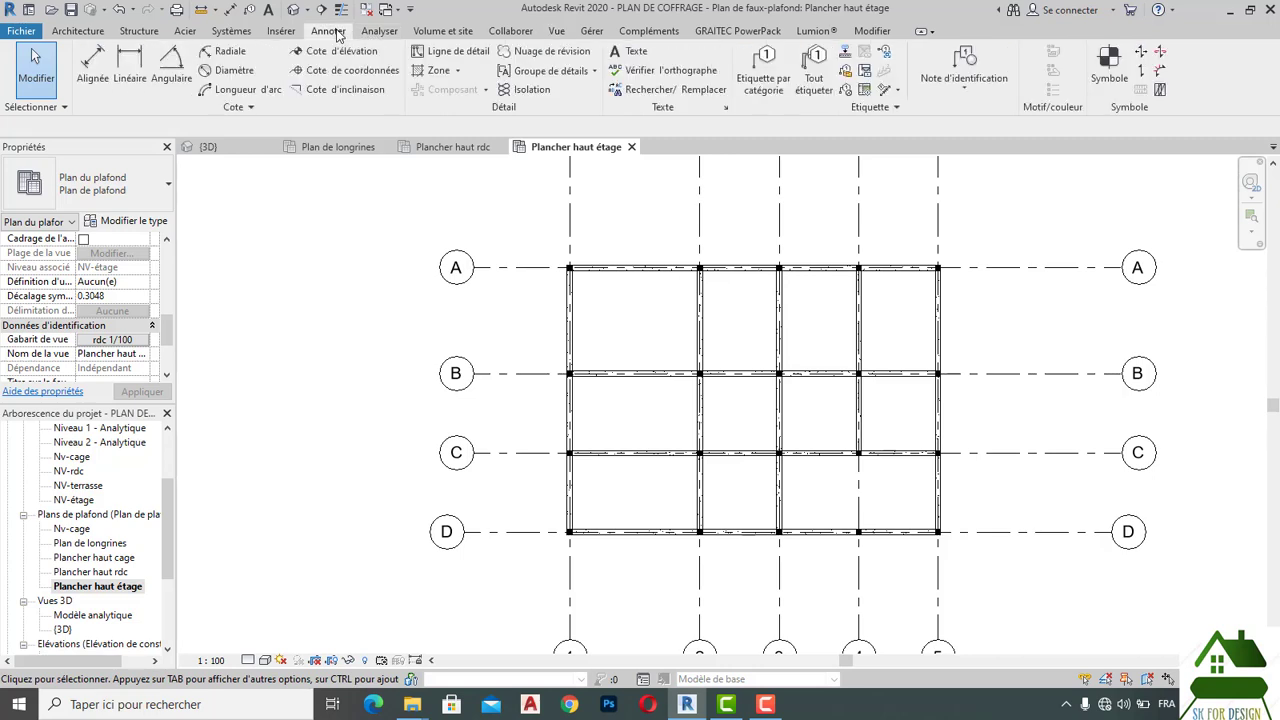
pyautogui.click(440, 71)
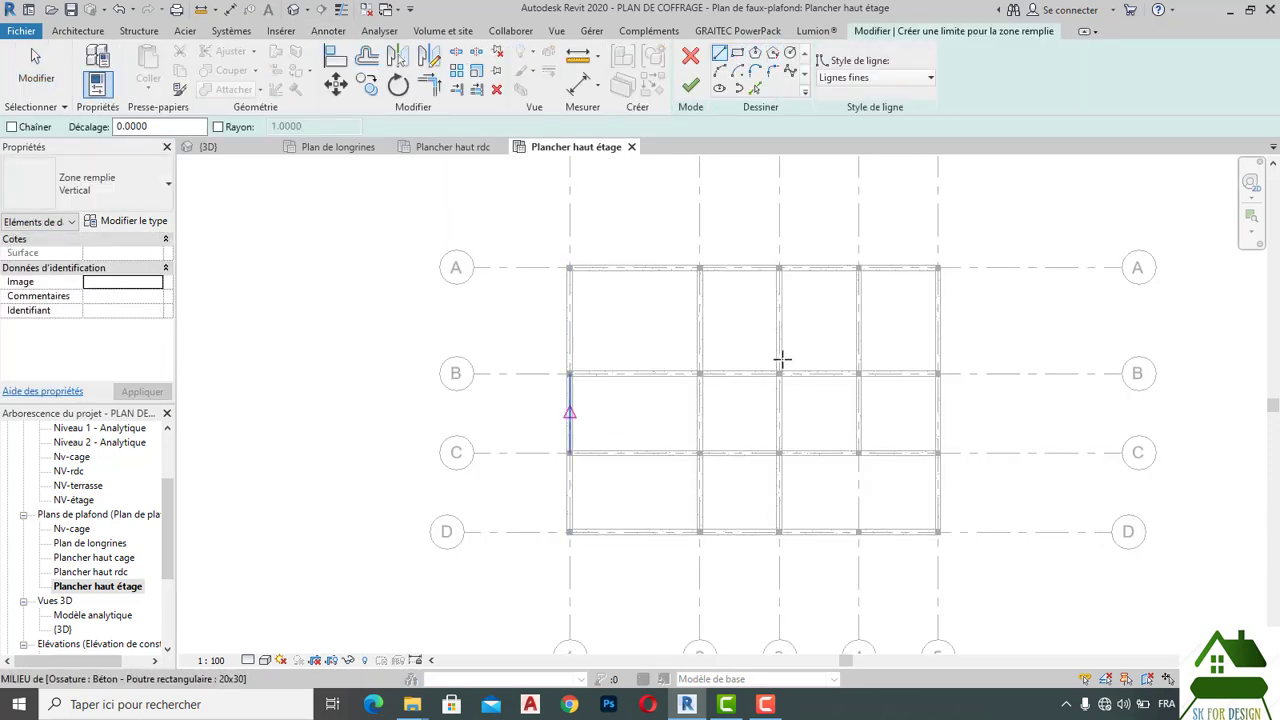
pyautogui.scroll(2, 726, 280)
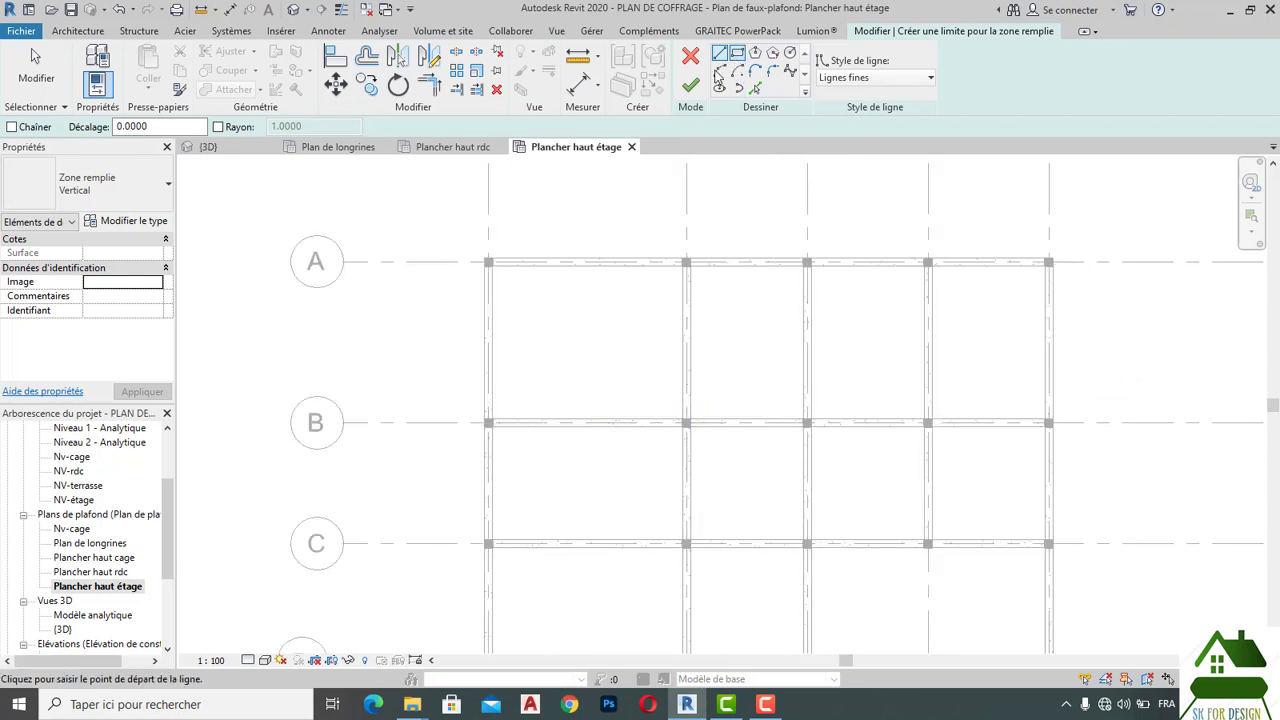
pyautogui.scroll(1, 680, 263)
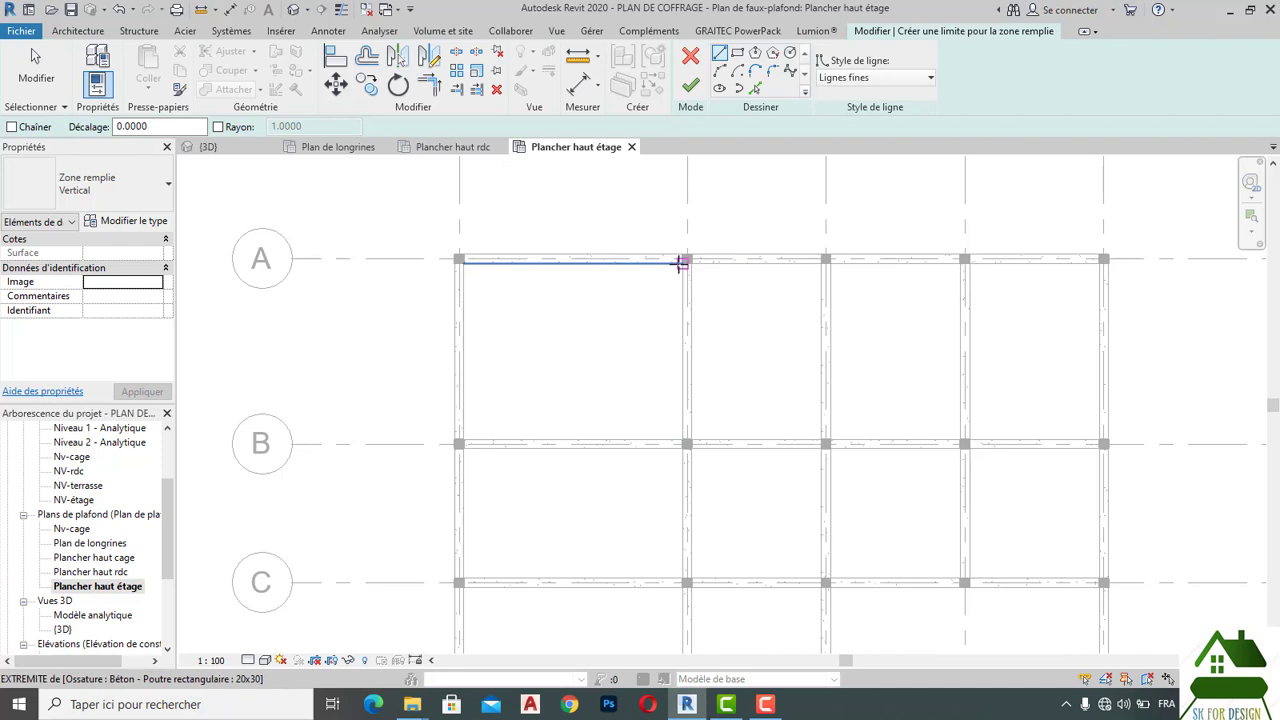
pyautogui.click(168, 190)
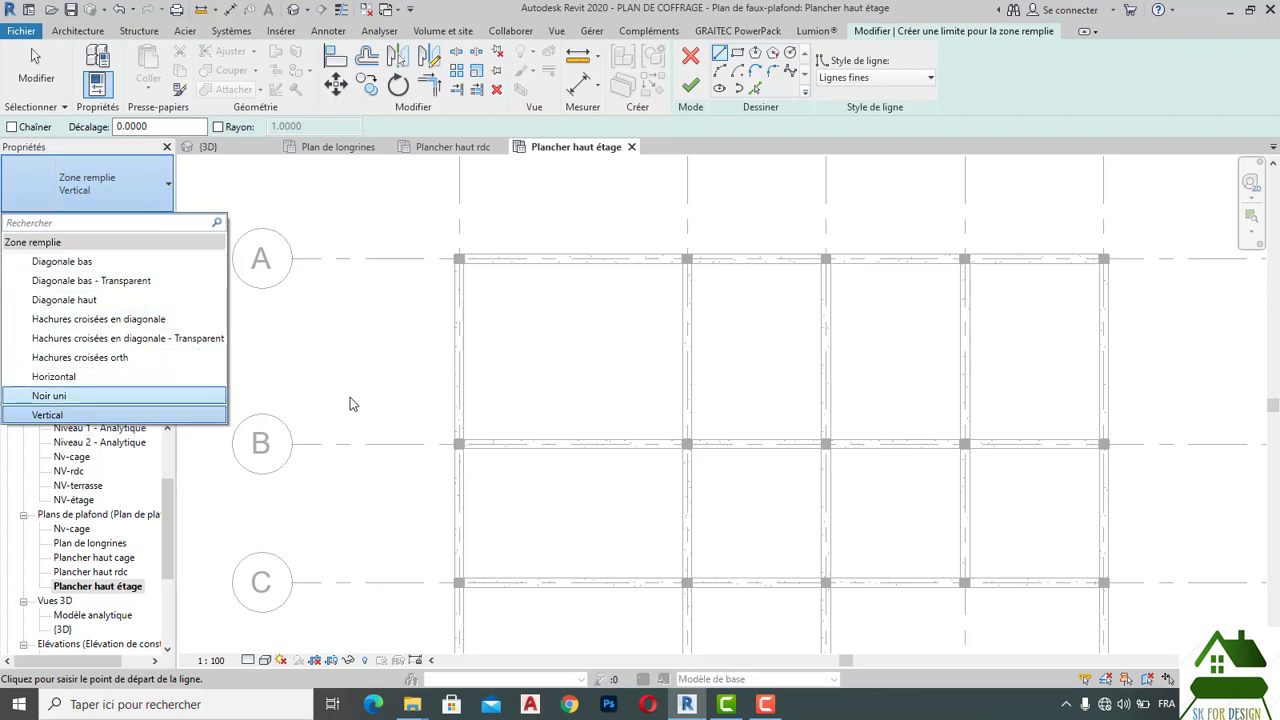
pyautogui.click(536, 334)
# Sketch a 0.90 by 0.60 rectangular Noir uni region in the A1 bay.
pyautogui.click(512, 325)
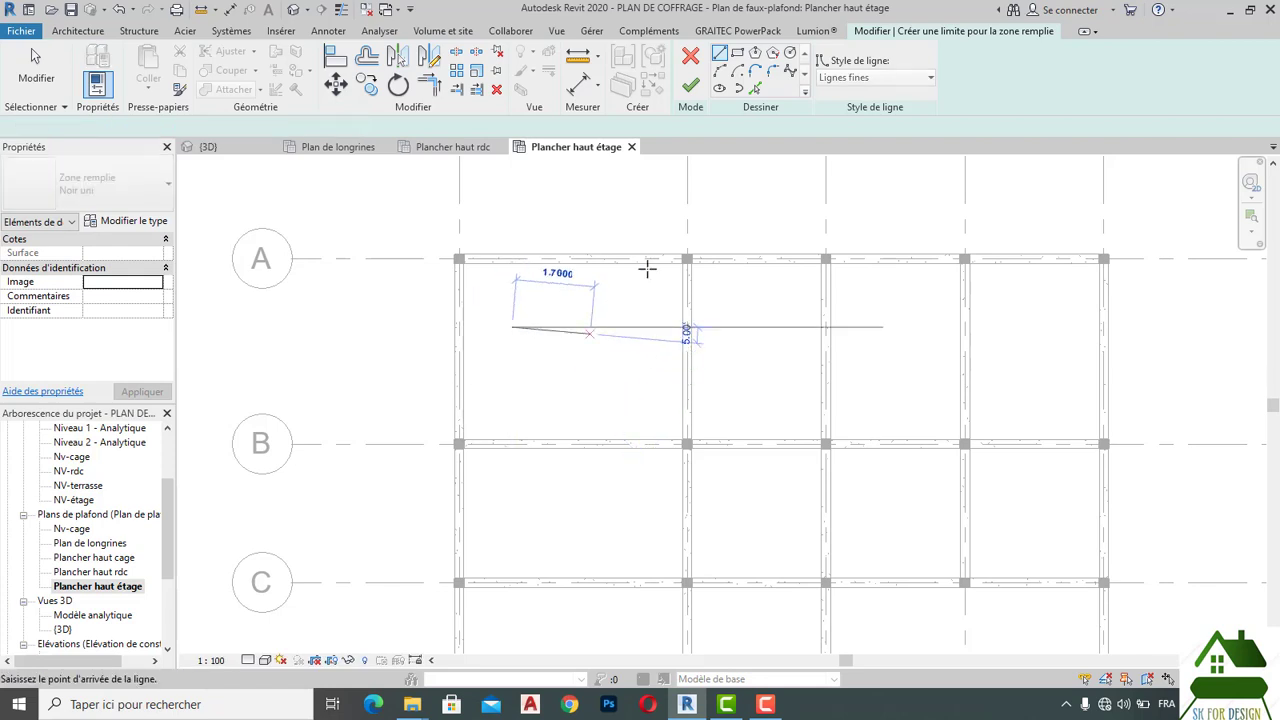
pyautogui.click(737, 53)
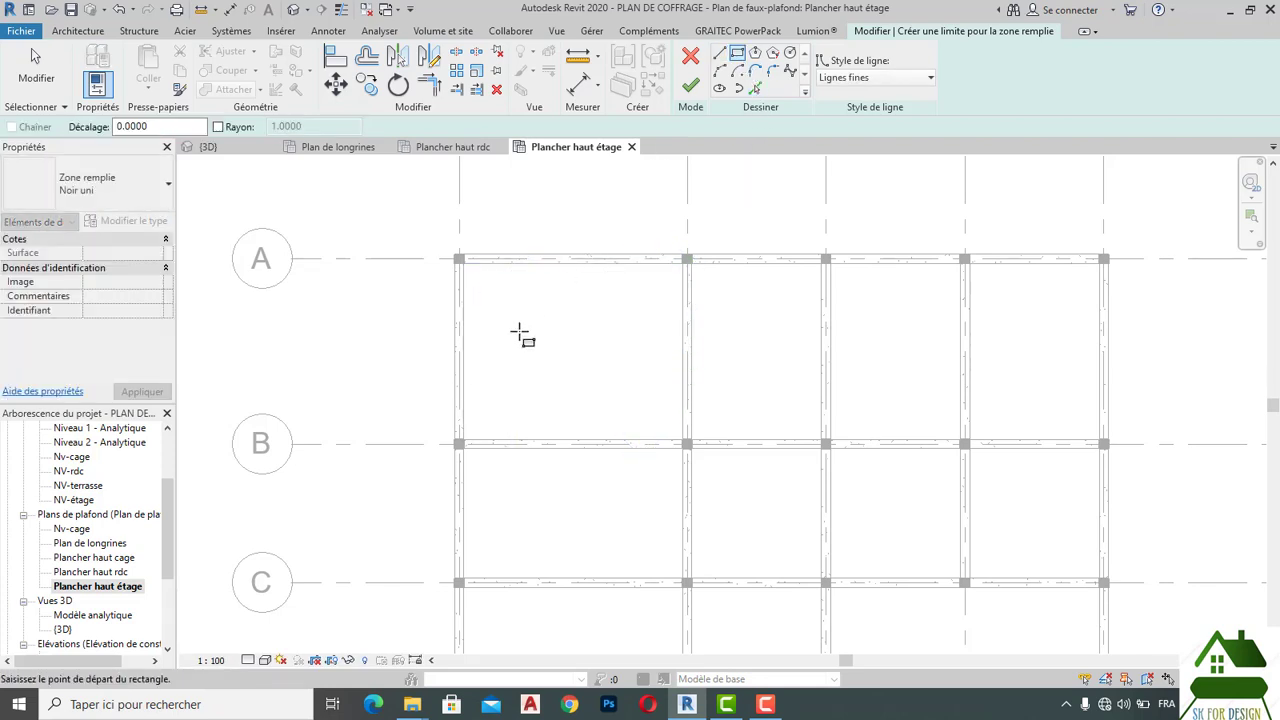
pyautogui.click(518, 331)
pyautogui.click(561, 358)
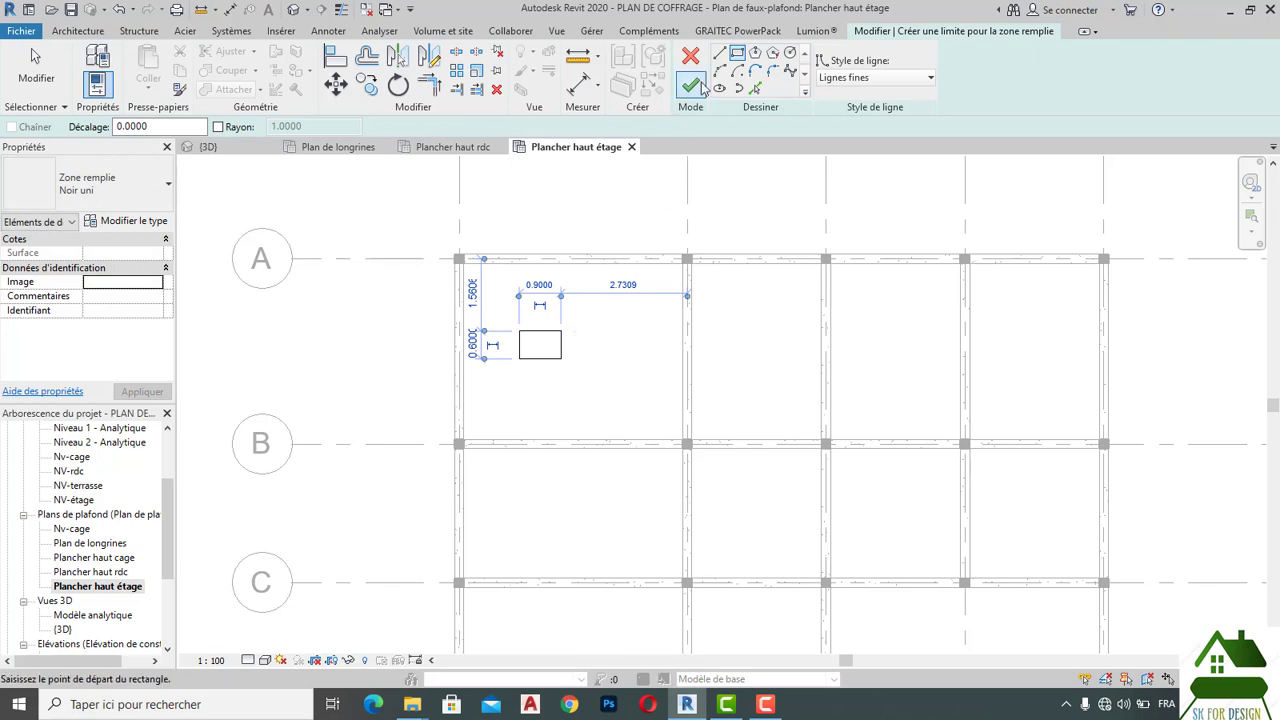
pyautogui.click(690, 85)
pyautogui.click(545, 396)
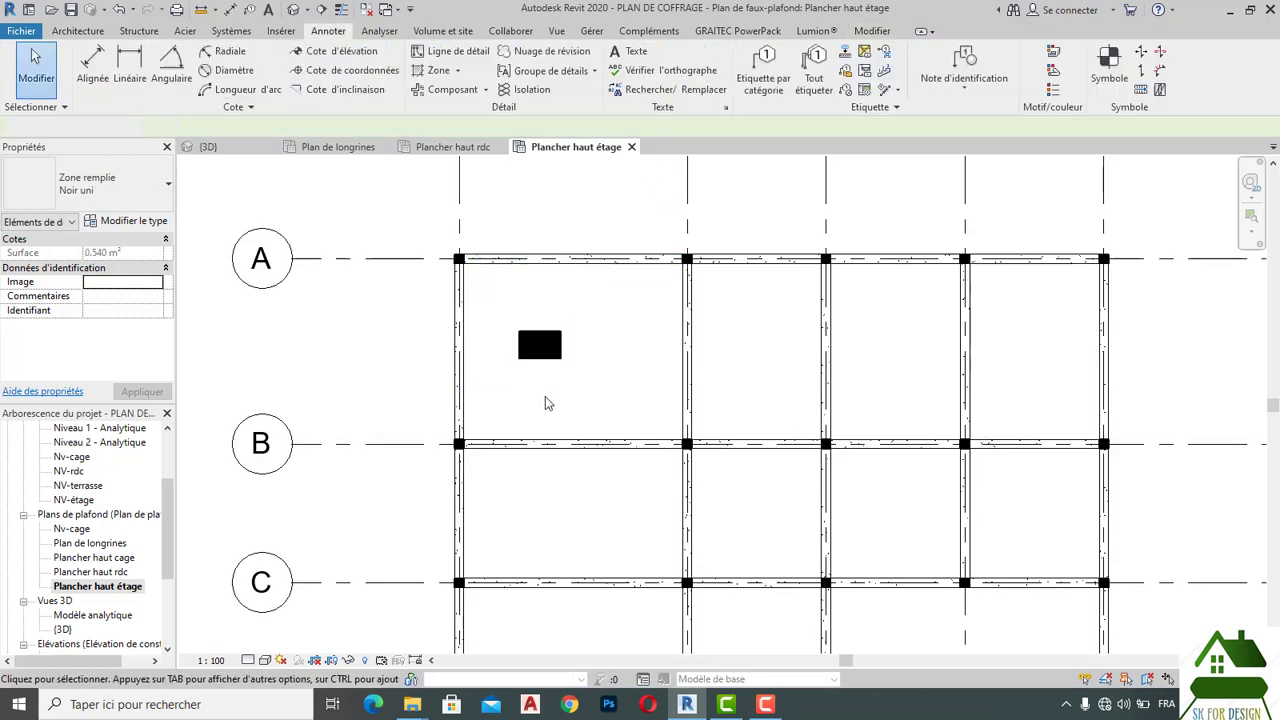
# Select the Noir uni filled region, delete it, and zoom out over the plan.
pyautogui.click(540, 355)
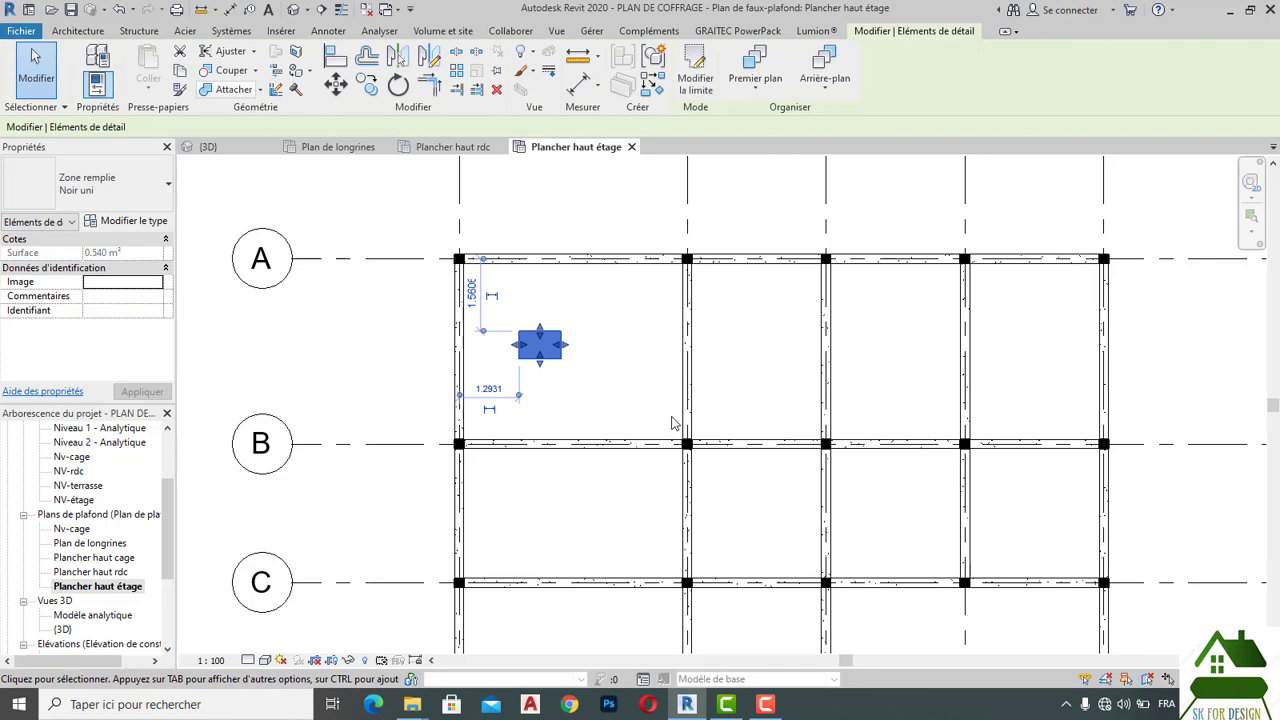
pyautogui.press('Delete')
pyautogui.scroll(-5, 540, 382)
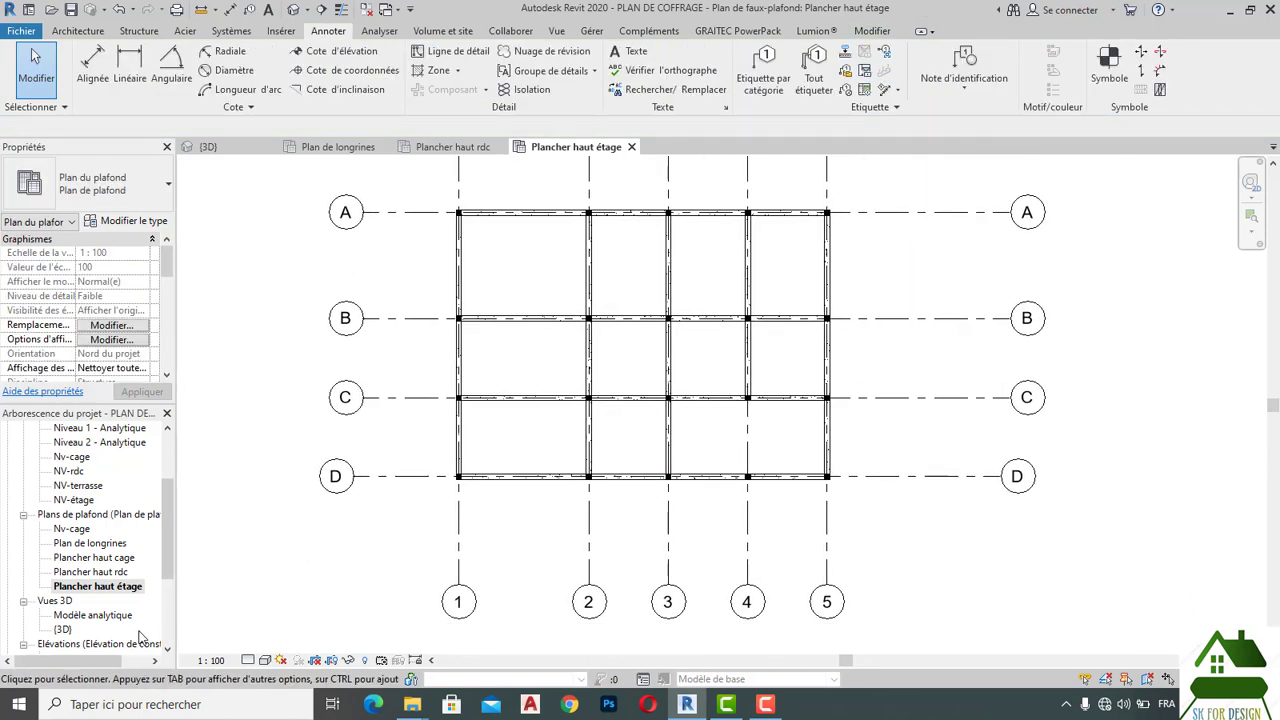
pyautogui.scroll(-1, 131, 620)
# Open the Plancher haut cage plan and start Join Geometry from its top beam.
pyautogui.doubleClick(72, 486)
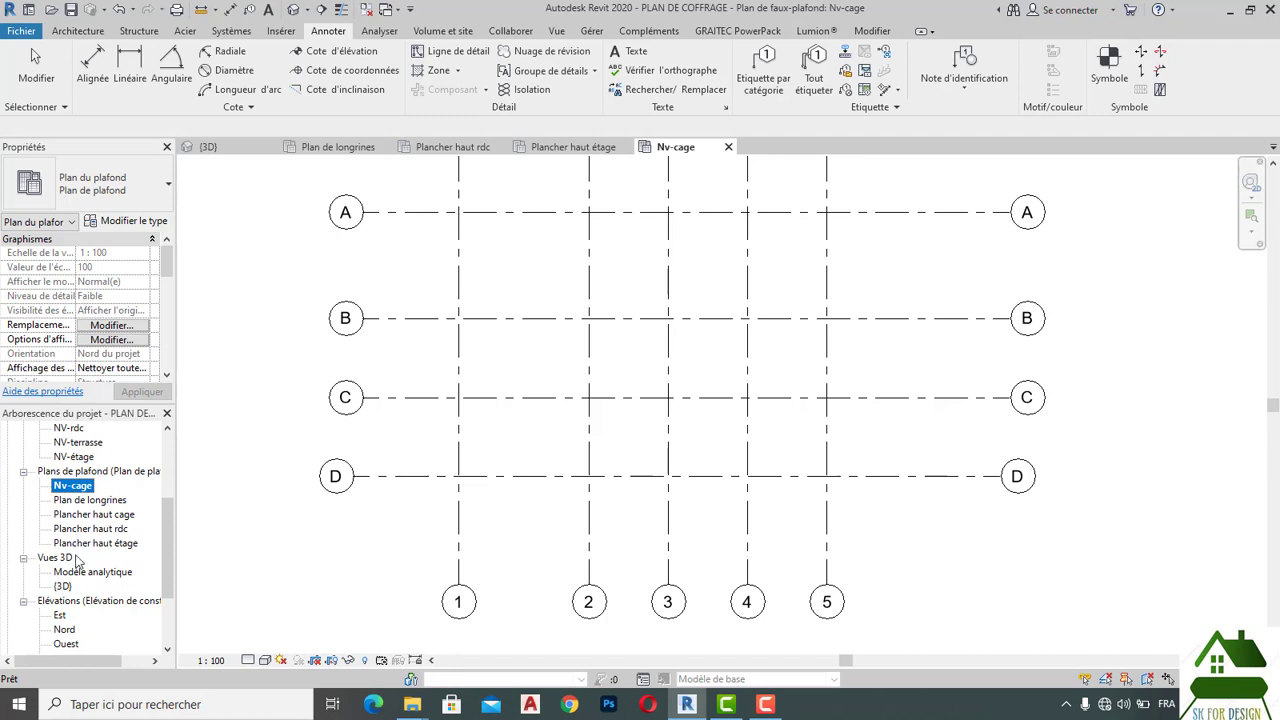
pyautogui.doubleClick(90, 514)
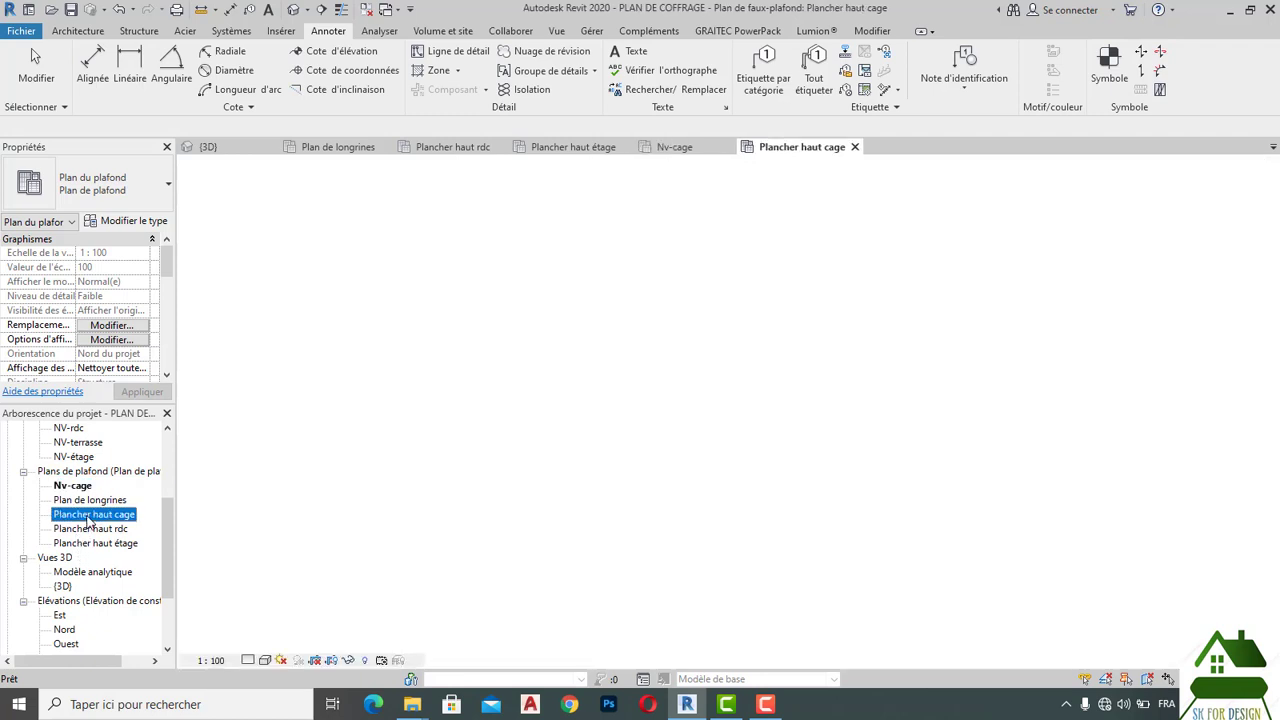
pyautogui.scroll(3, 803, 457)
pyautogui.scroll(3, 797, 434)
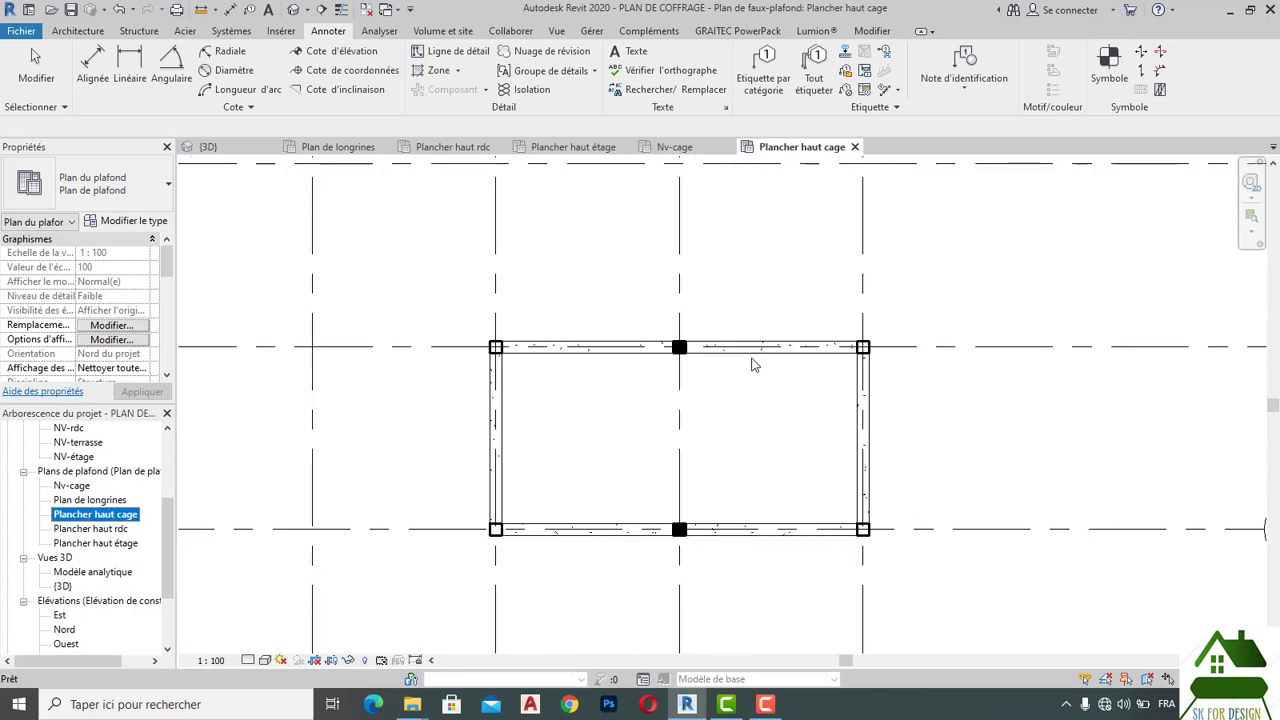
pyautogui.click(580, 349)
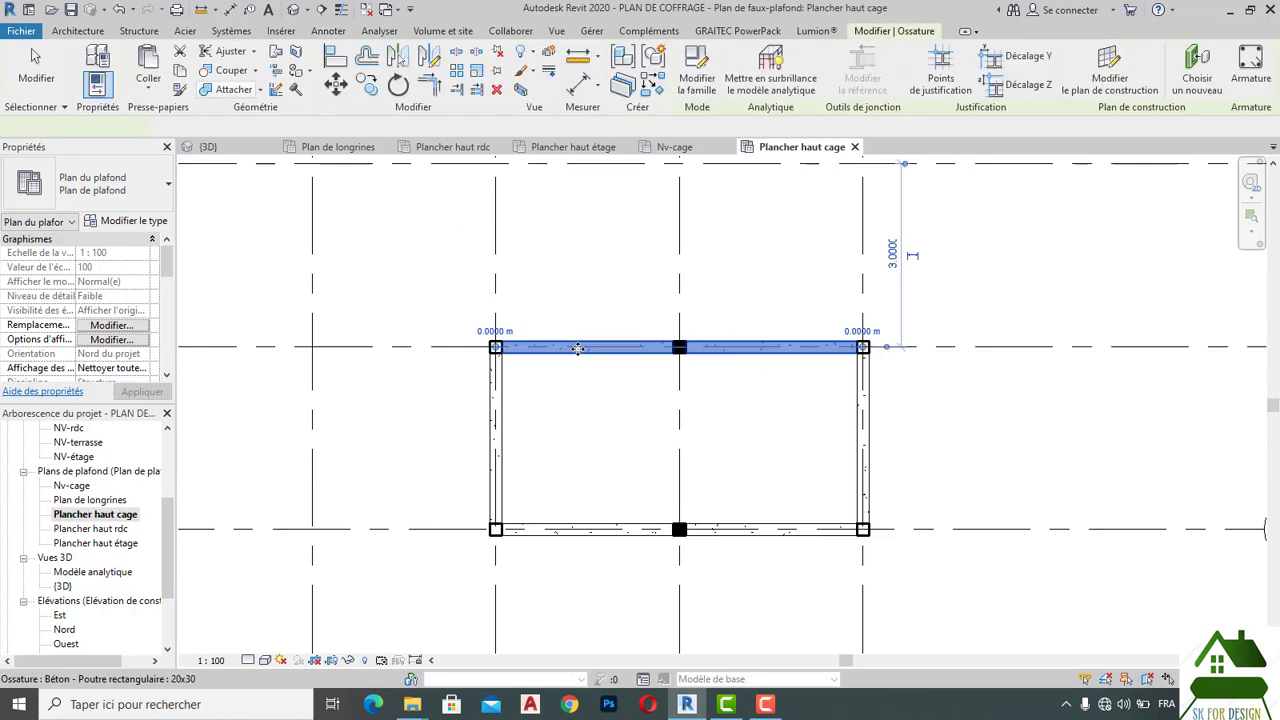
pyautogui.click(261, 90)
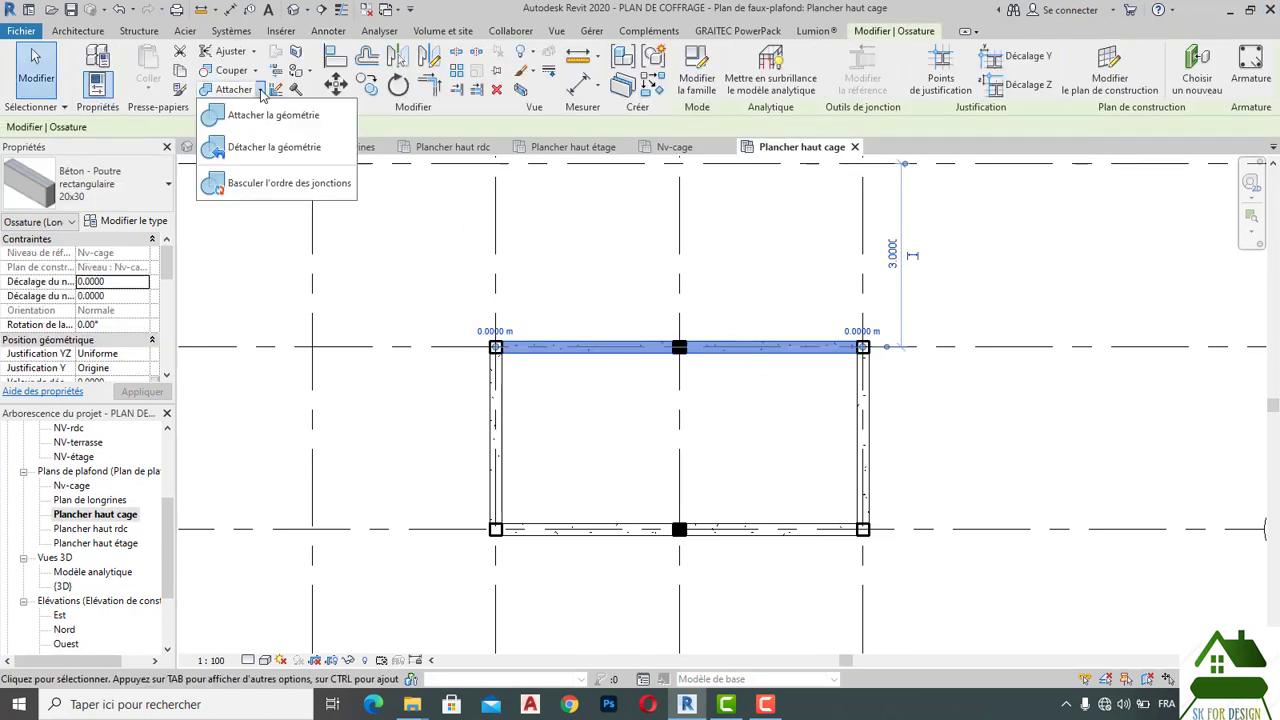
pyautogui.press('Escape')
pyautogui.press('Escape')
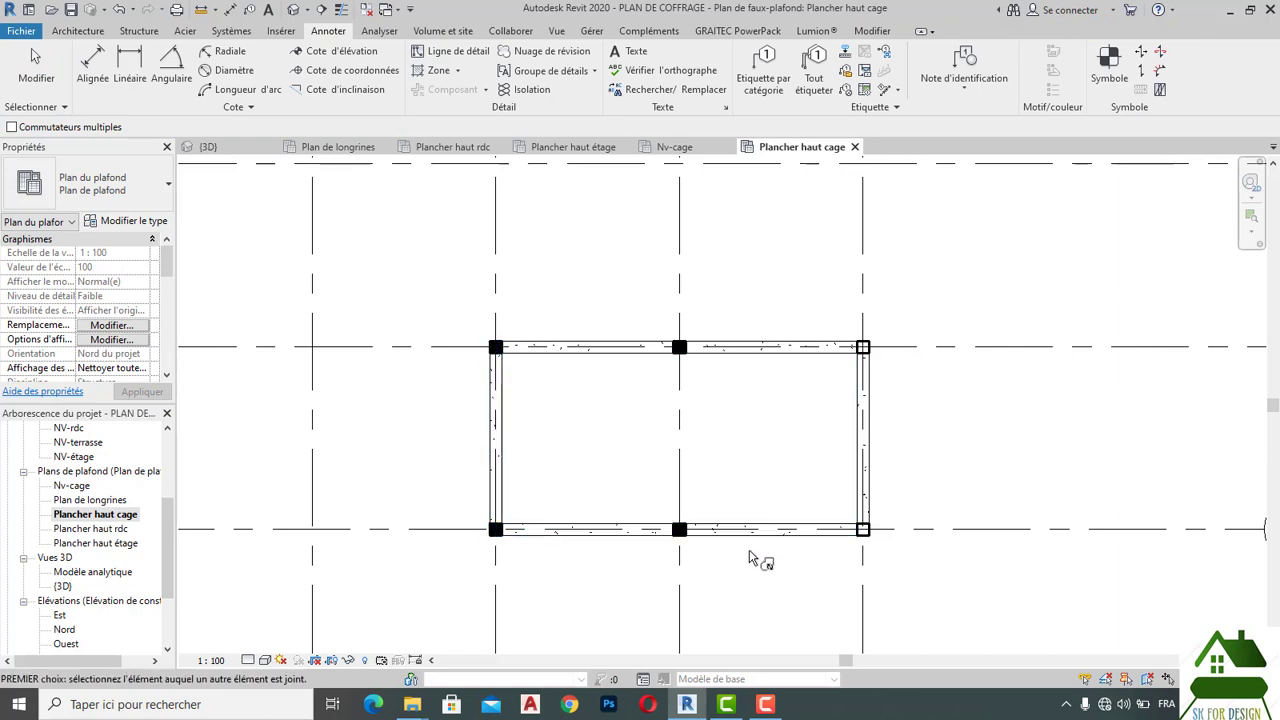
# Join the bottom beam with its columns so all six columns read solid black.
pyautogui.click(845, 549)
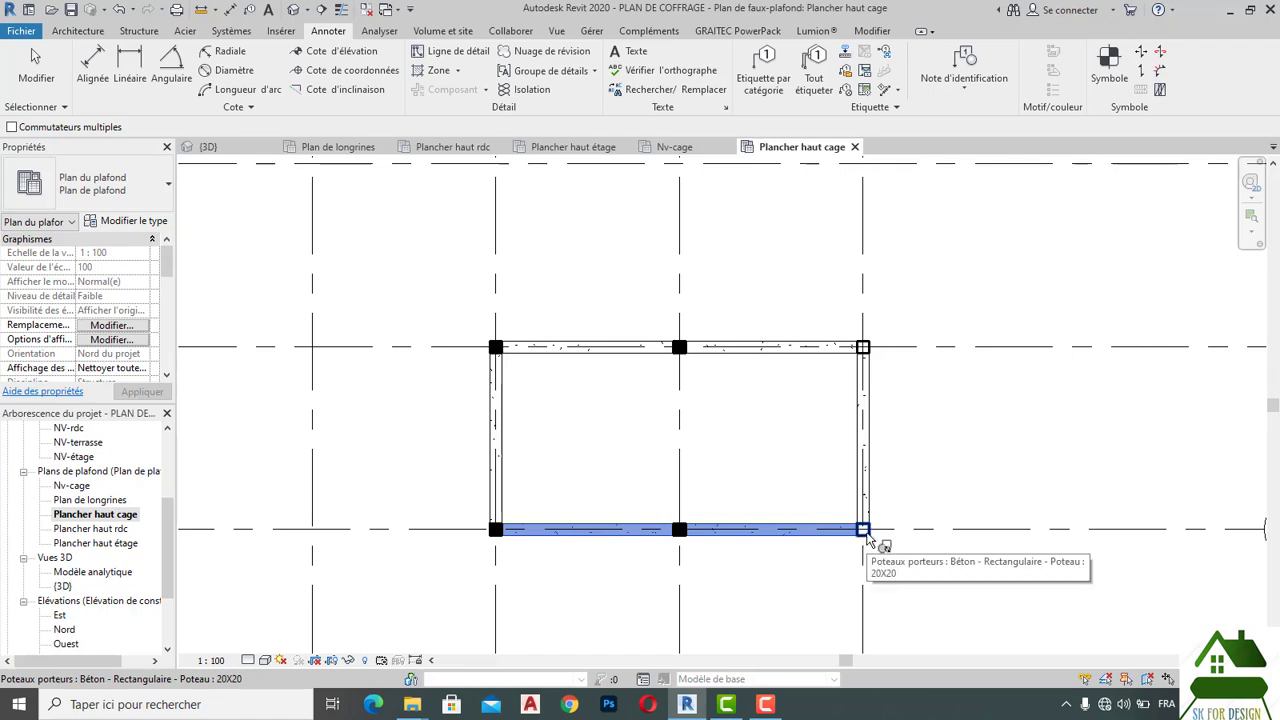
pyautogui.press('Escape')
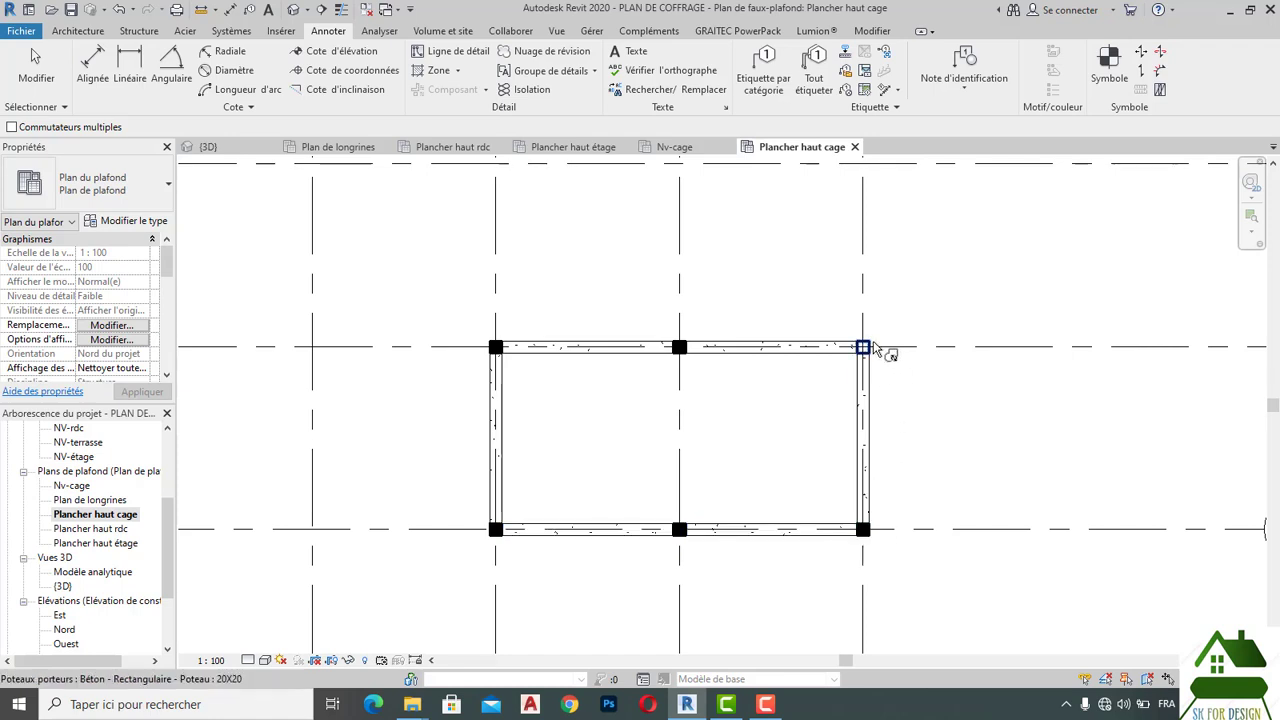
pyautogui.scroll(-3, 603, 449)
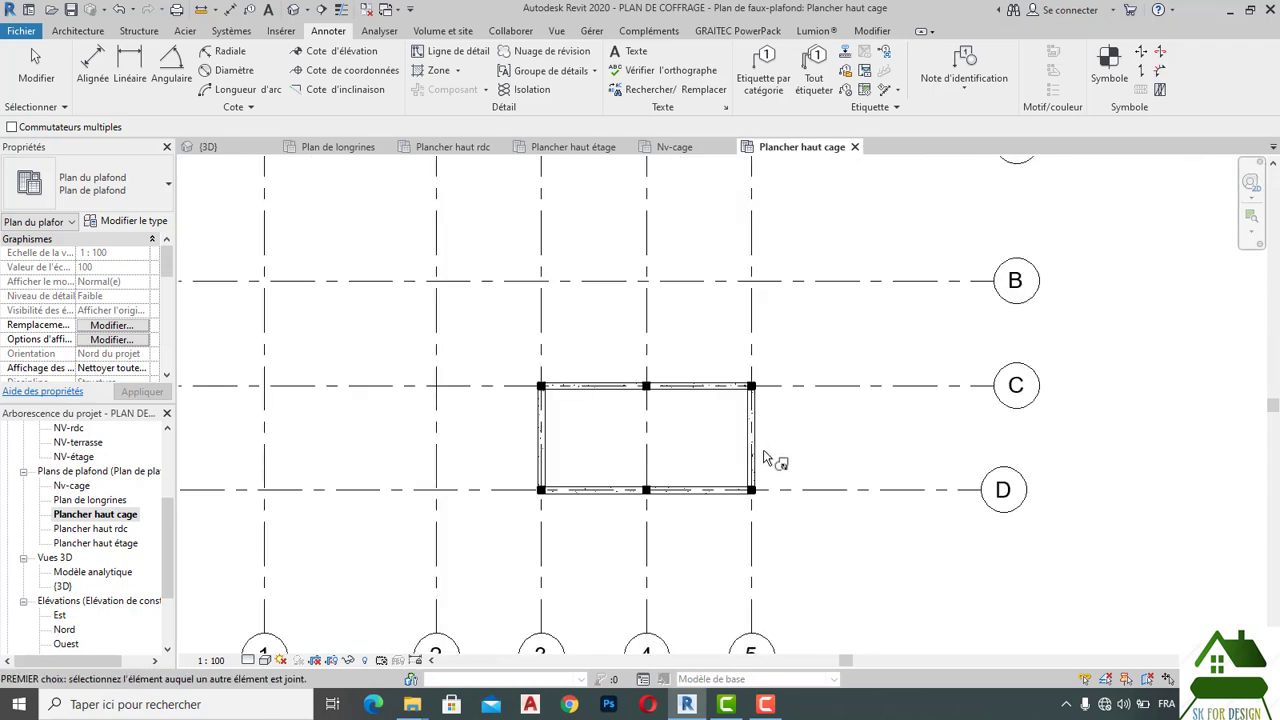
pyautogui.scroll(3, 771, 457)
pyautogui.scroll(1, 649, 438)
pyautogui.press('Escape')
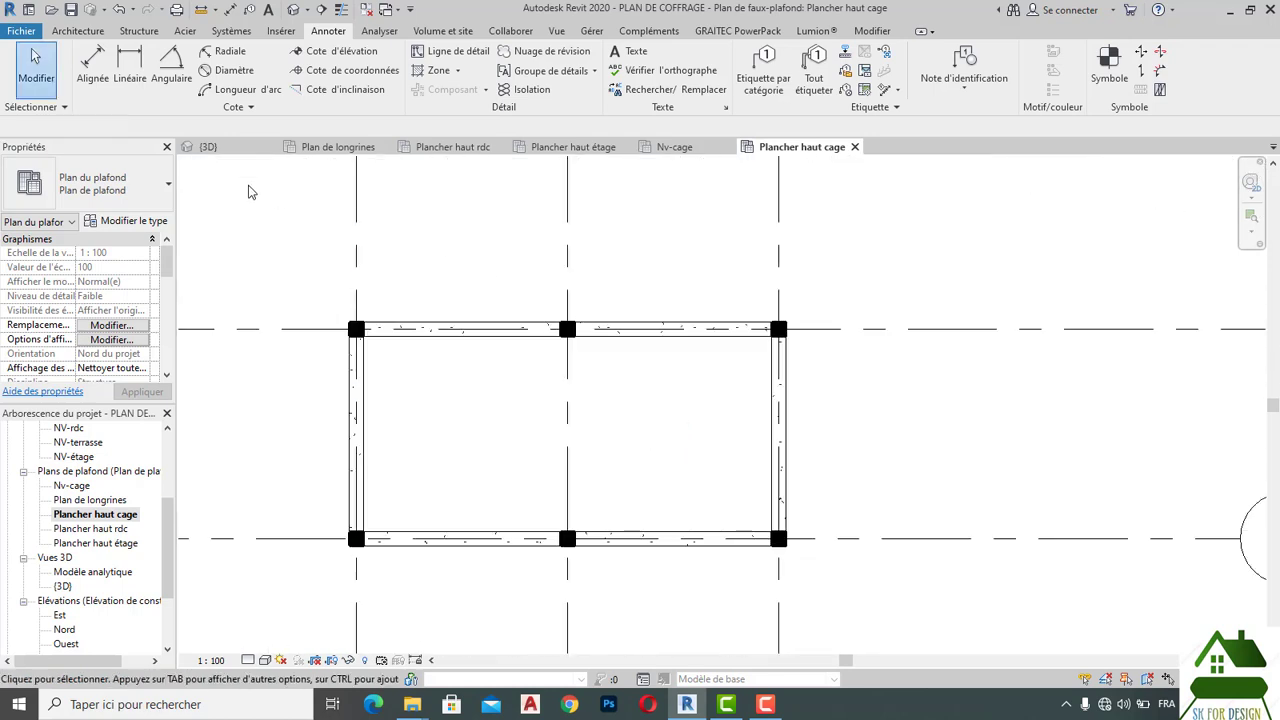
# Inspect the concrete frame in 3D, compare the cage plans, then go to Plancher haut rdc.
pyautogui.click(229, 148)
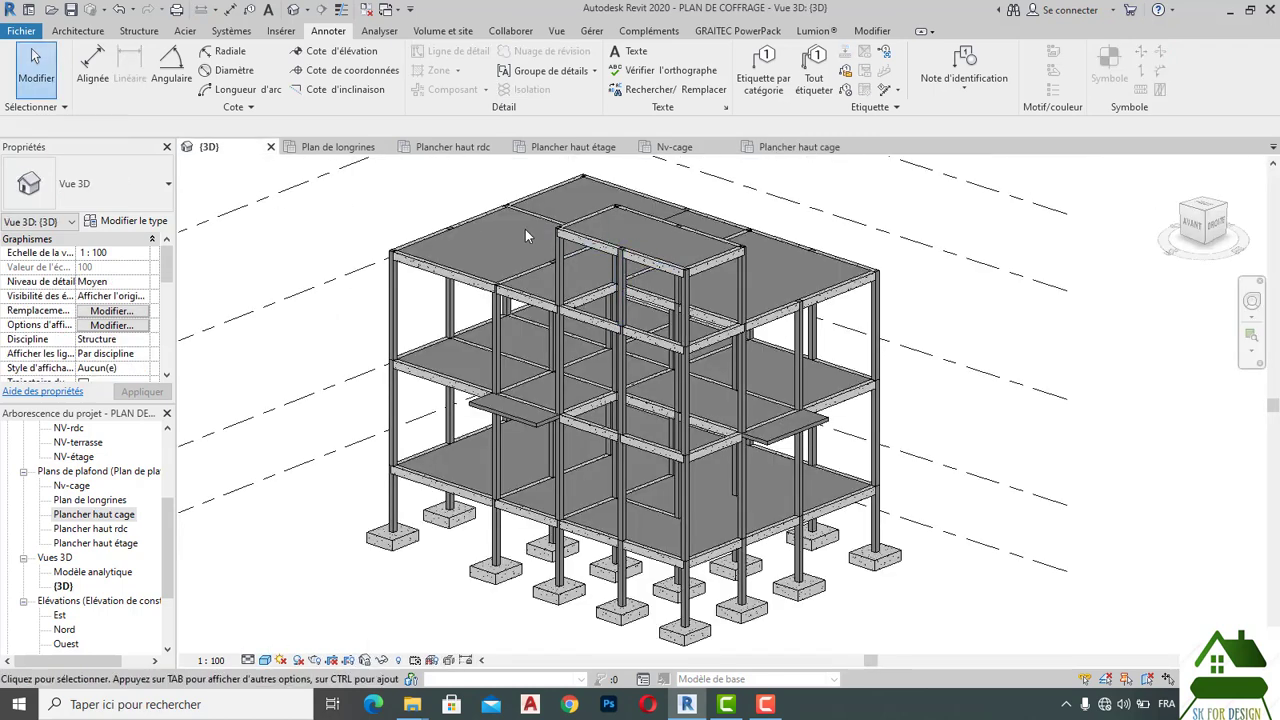
pyautogui.scroll(1, 611, 243)
pyautogui.scroll(1, 680, 257)
pyautogui.scroll(1, 658, 241)
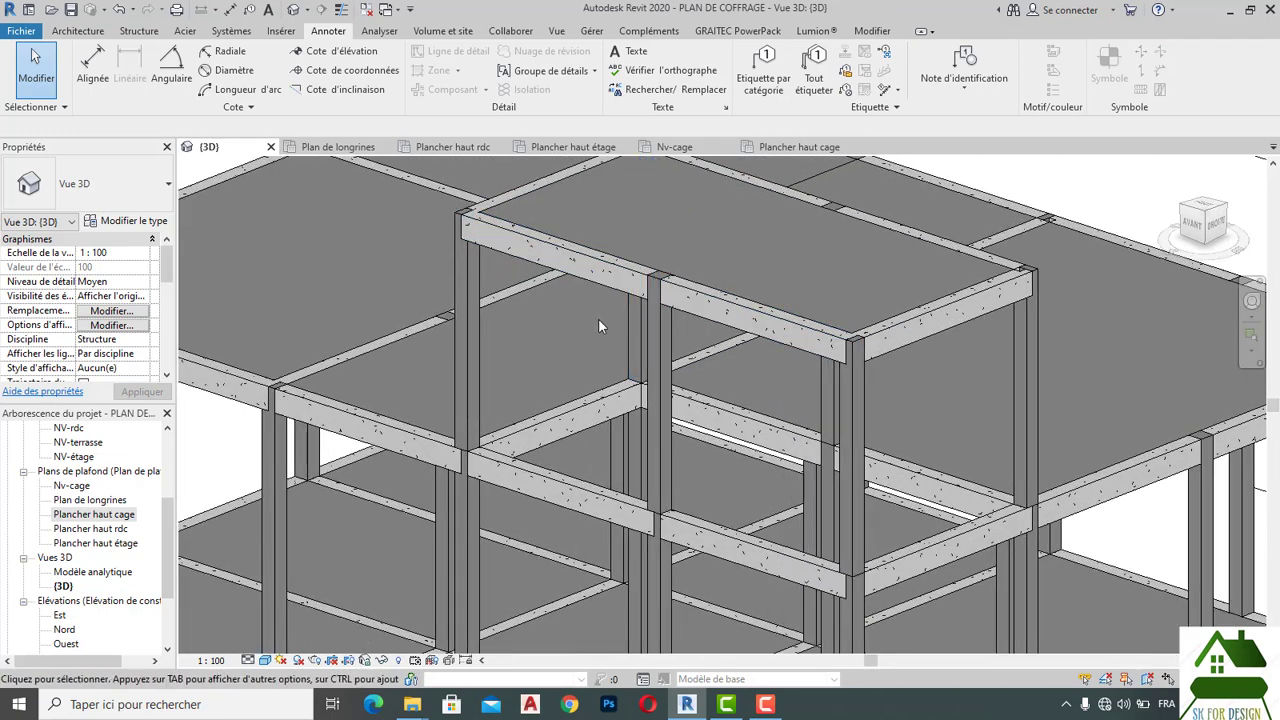
pyautogui.scroll(-2, 598, 318)
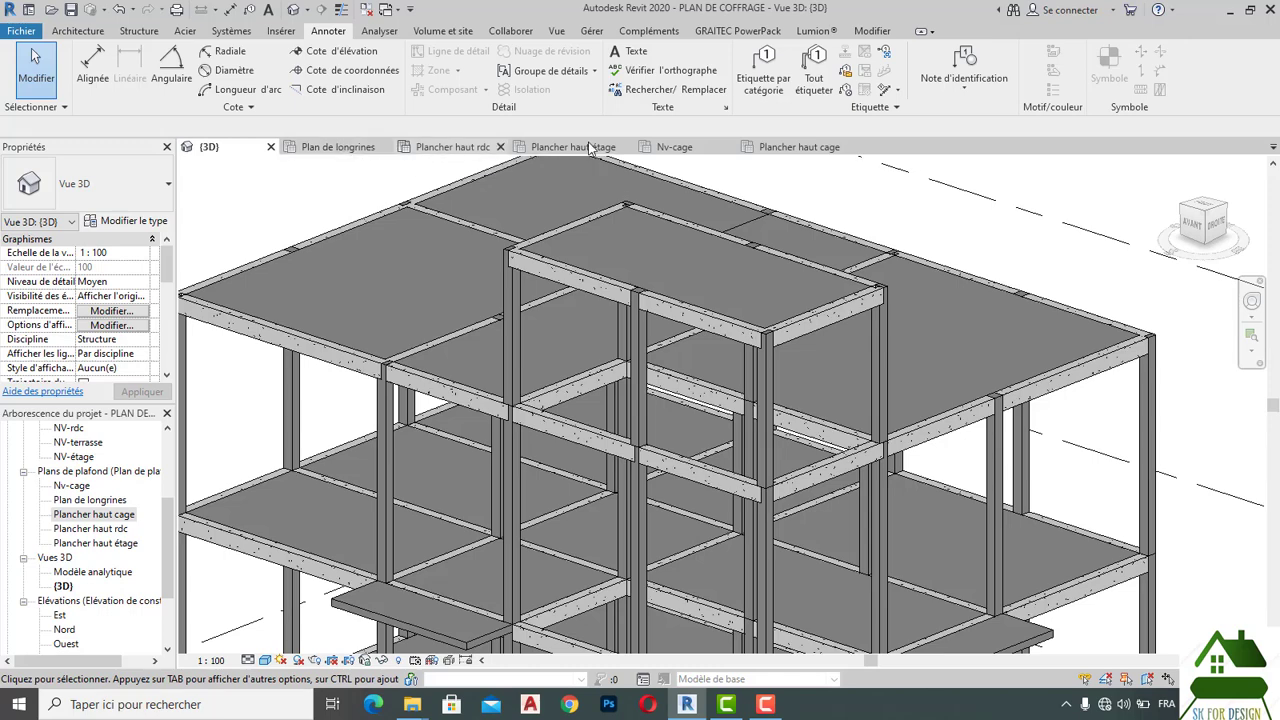
pyautogui.click(698, 156)
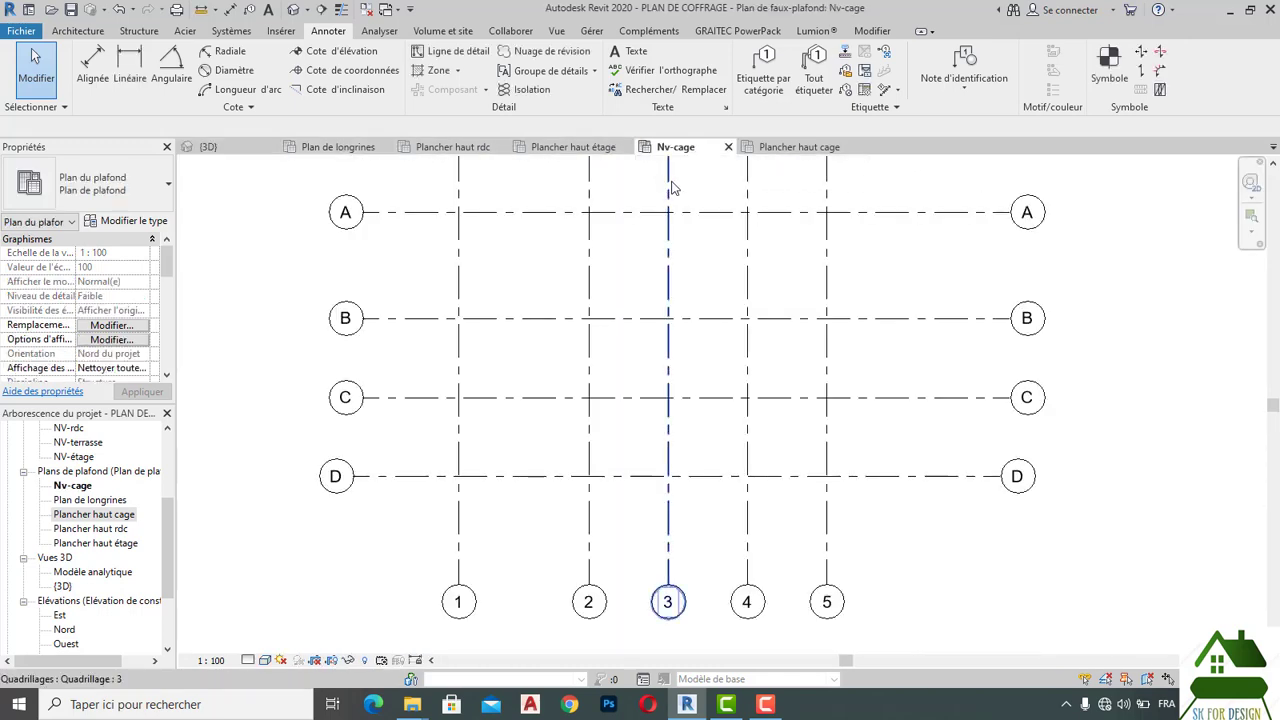
pyautogui.click(775, 150)
pyautogui.scroll(-2, 590, 215)
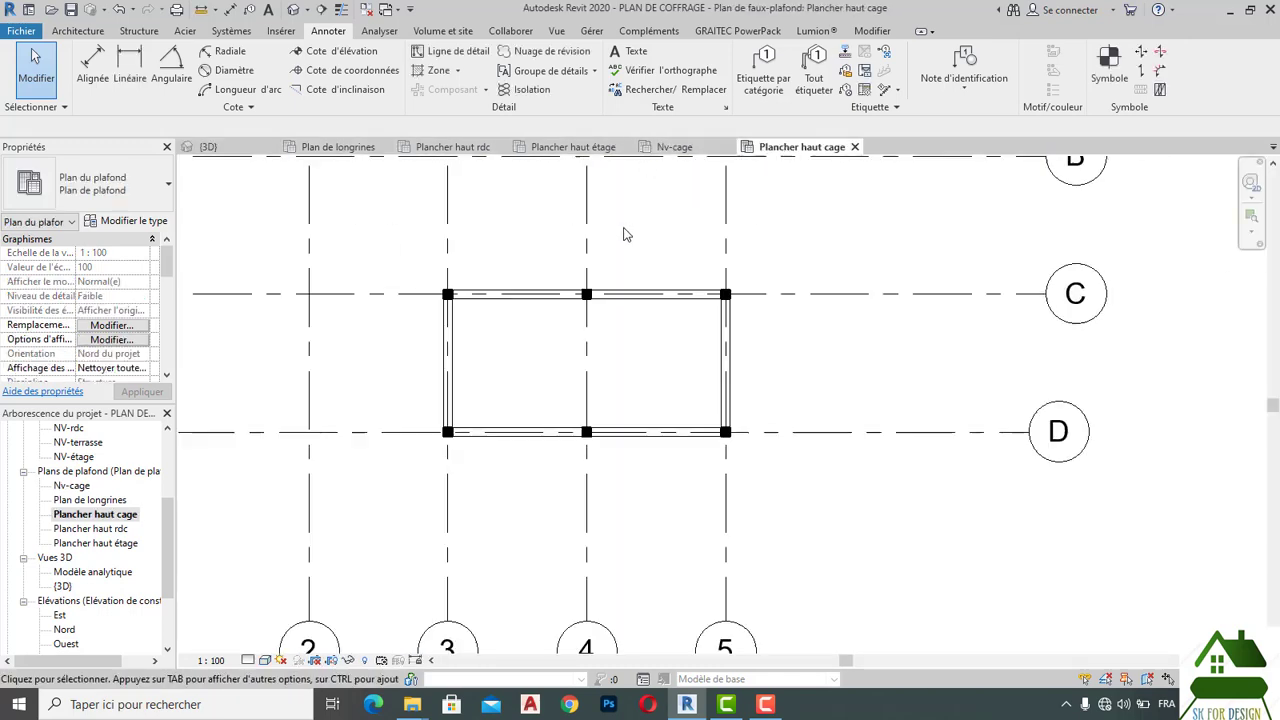
pyautogui.scroll(-1, 540, 255)
pyautogui.click(205, 147)
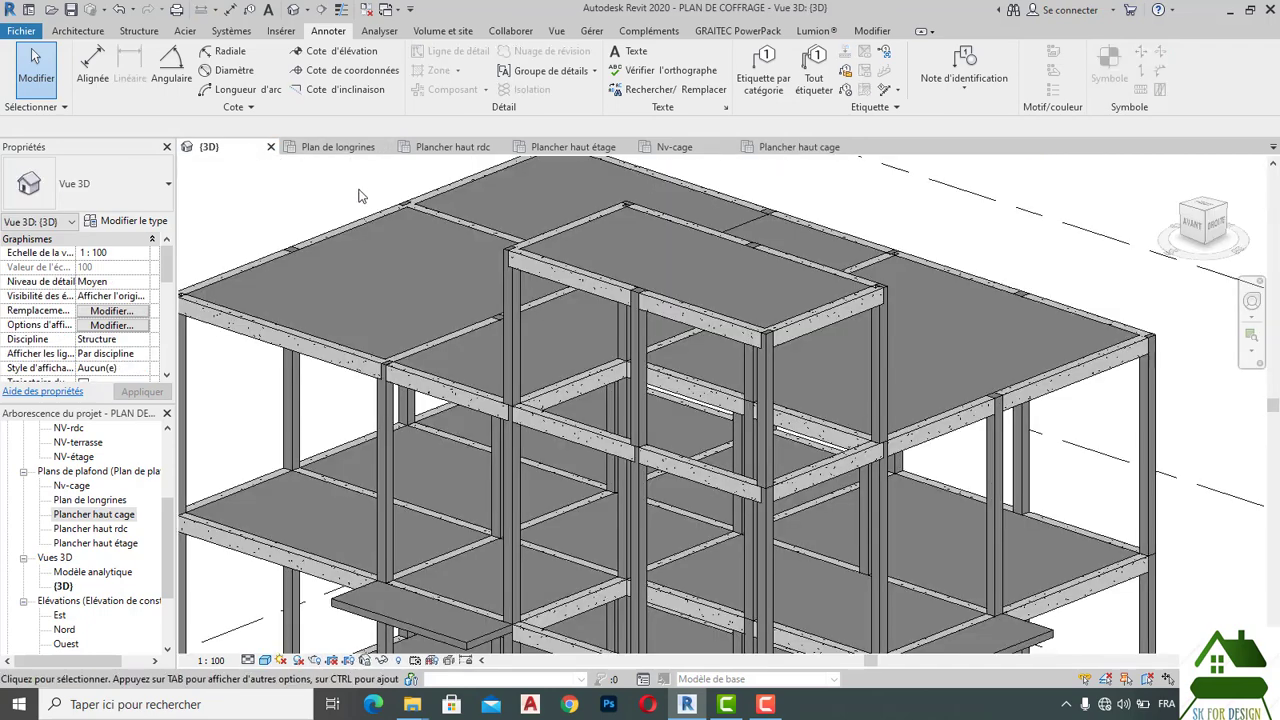
pyautogui.click(453, 148)
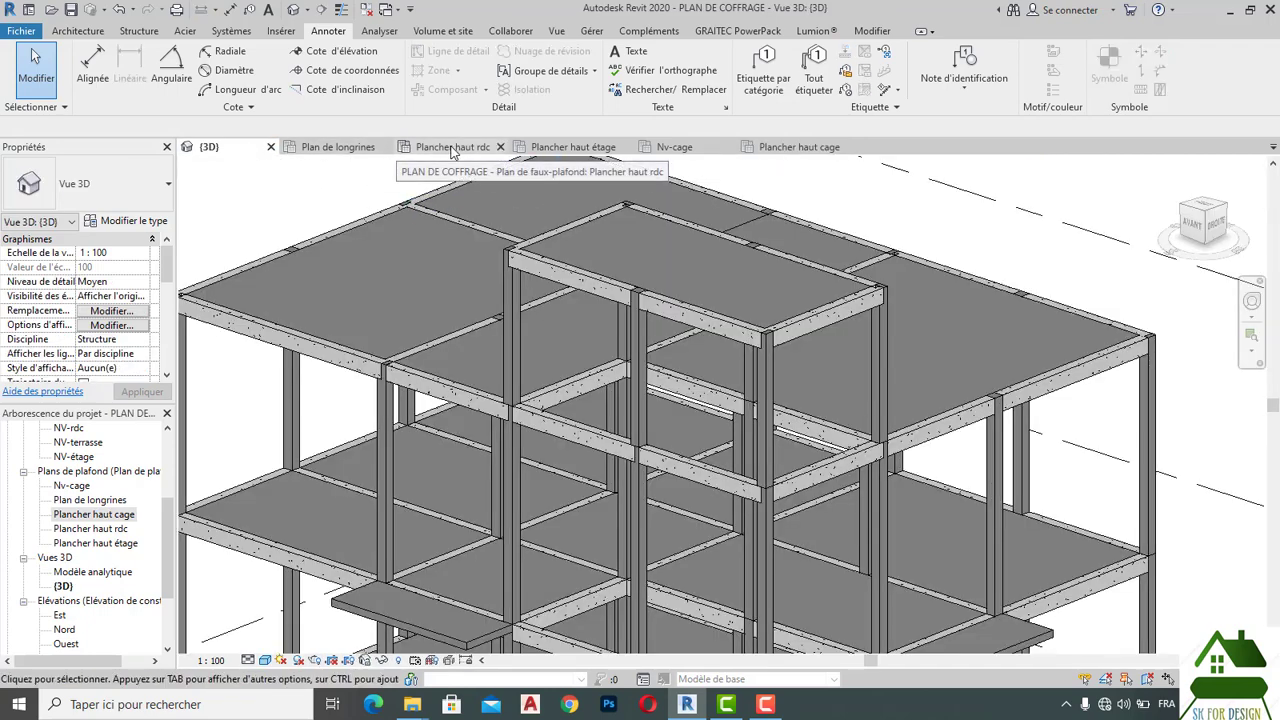
# Zoom the Plancher haut rdc plan and select the DP14 slab below grid D between grids 2 and 3.
pyautogui.scroll(1, 660, 508)
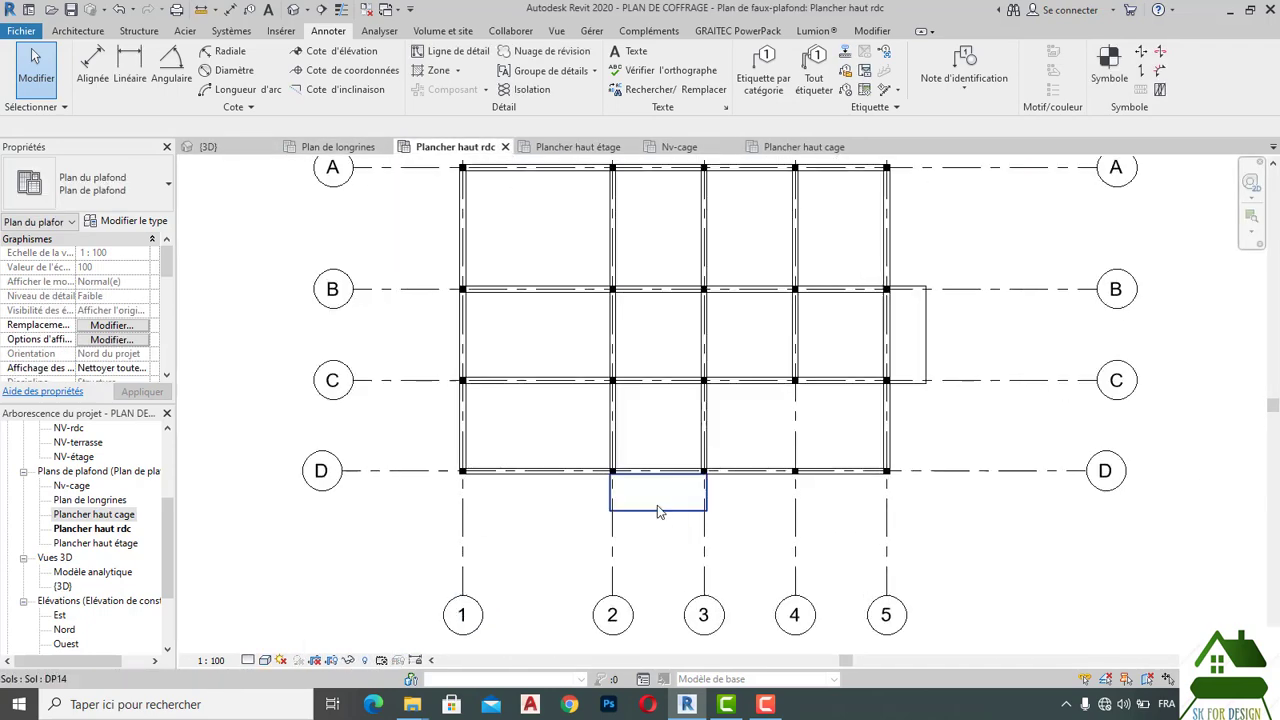
pyautogui.scroll(2, 655, 501)
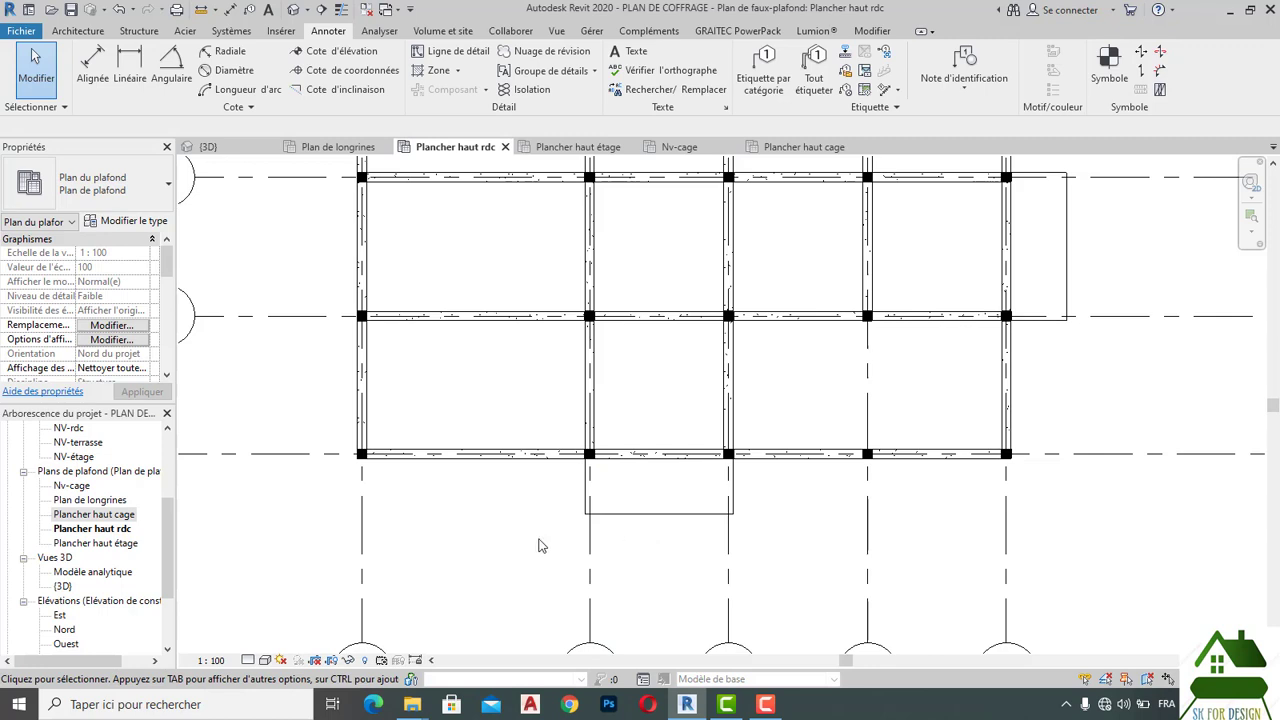
pyautogui.scroll(-2, 538, 545)
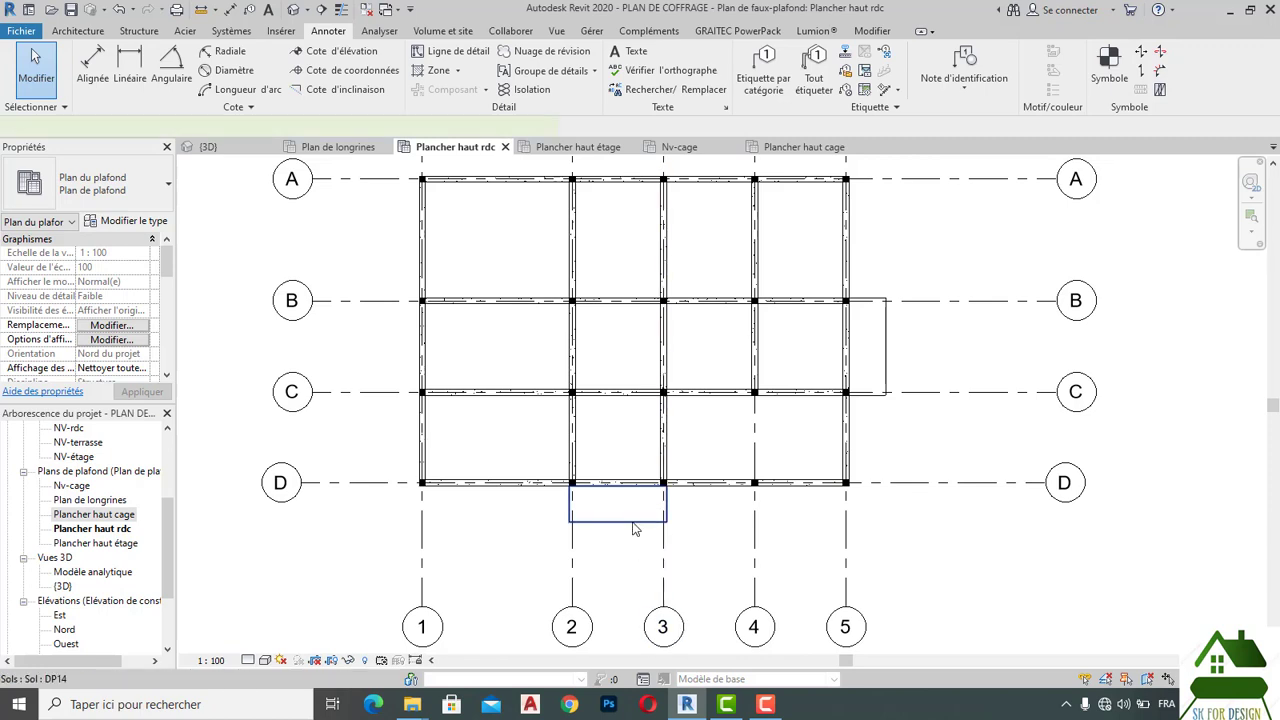
pyautogui.click(633, 529)
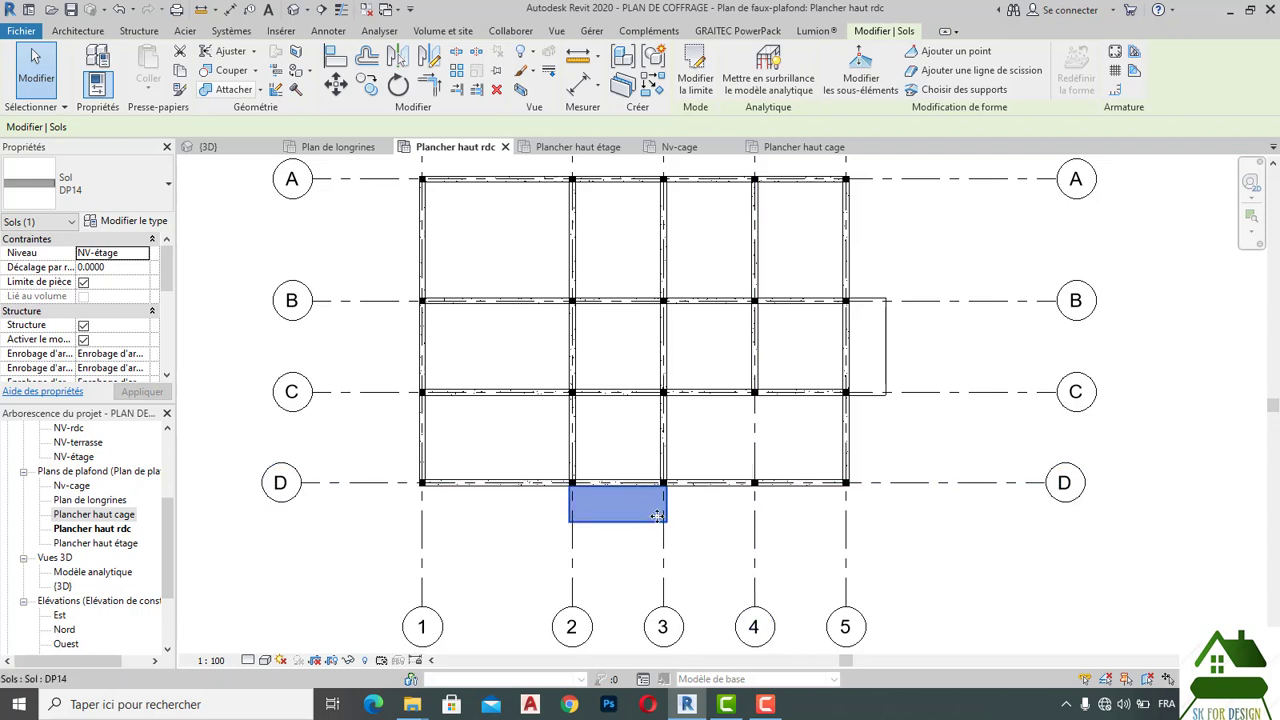
# Open DP14's type structure and browse materials for its 0.1400 structural layer.
pyautogui.click(103, 73)
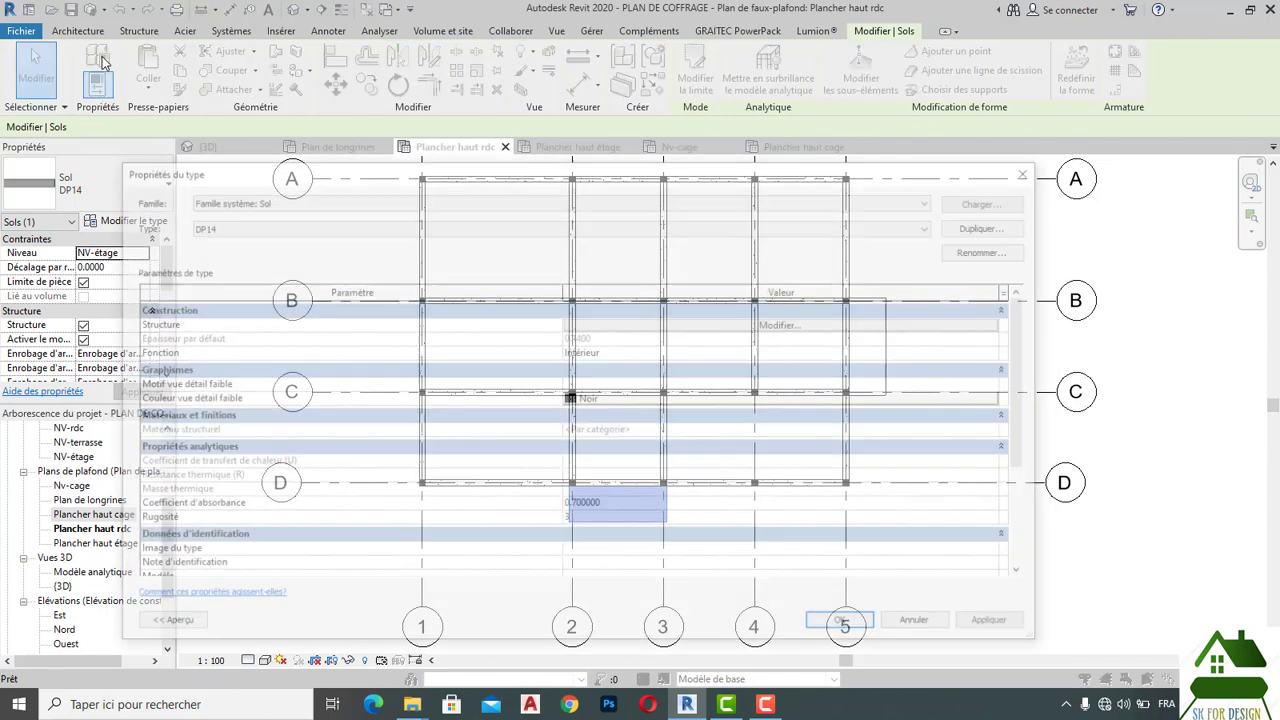
pyautogui.click(822, 324)
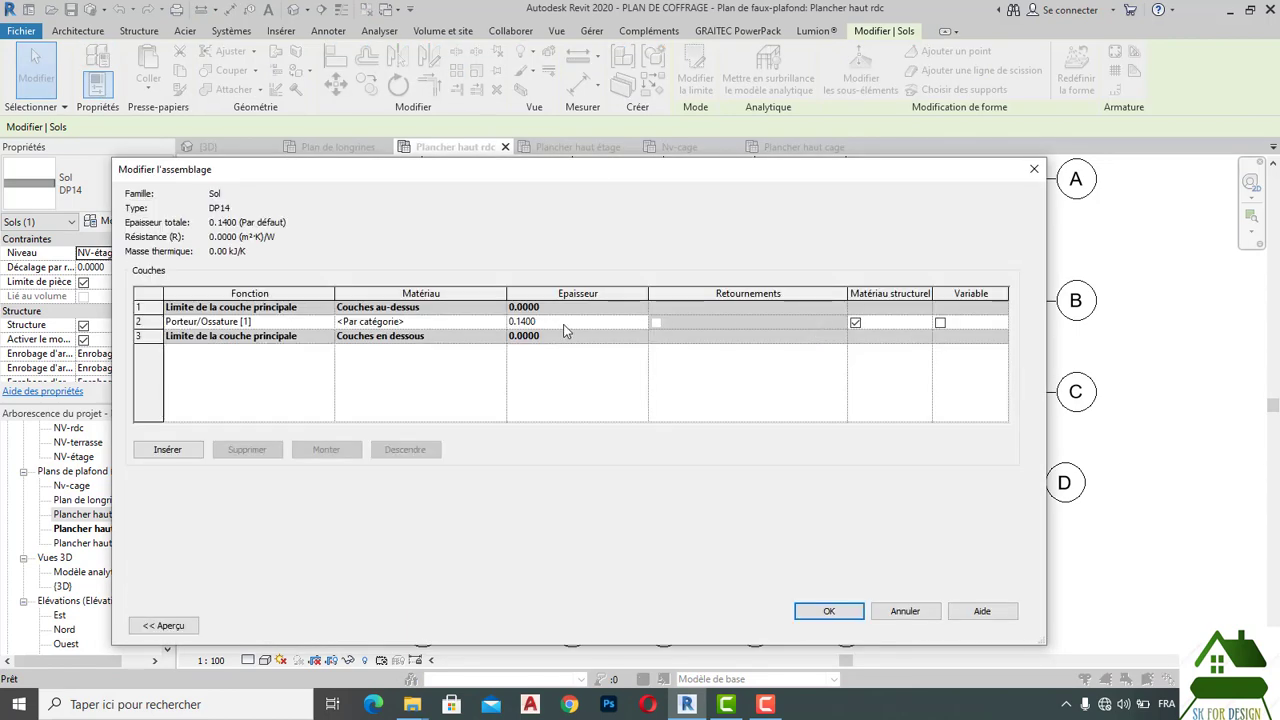
pyautogui.click(496, 321)
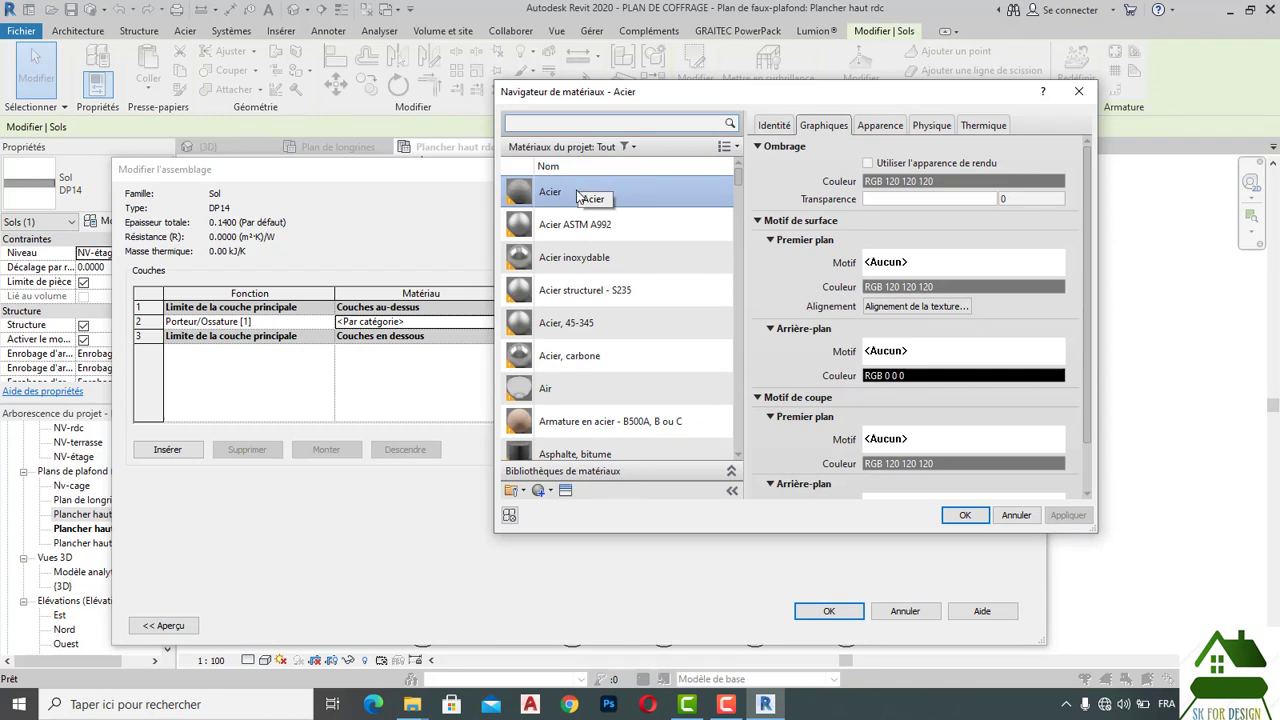
# Duplicate the Béton material in the Material Browser to create Béton(1).
pyautogui.scroll(-4, 576, 195)
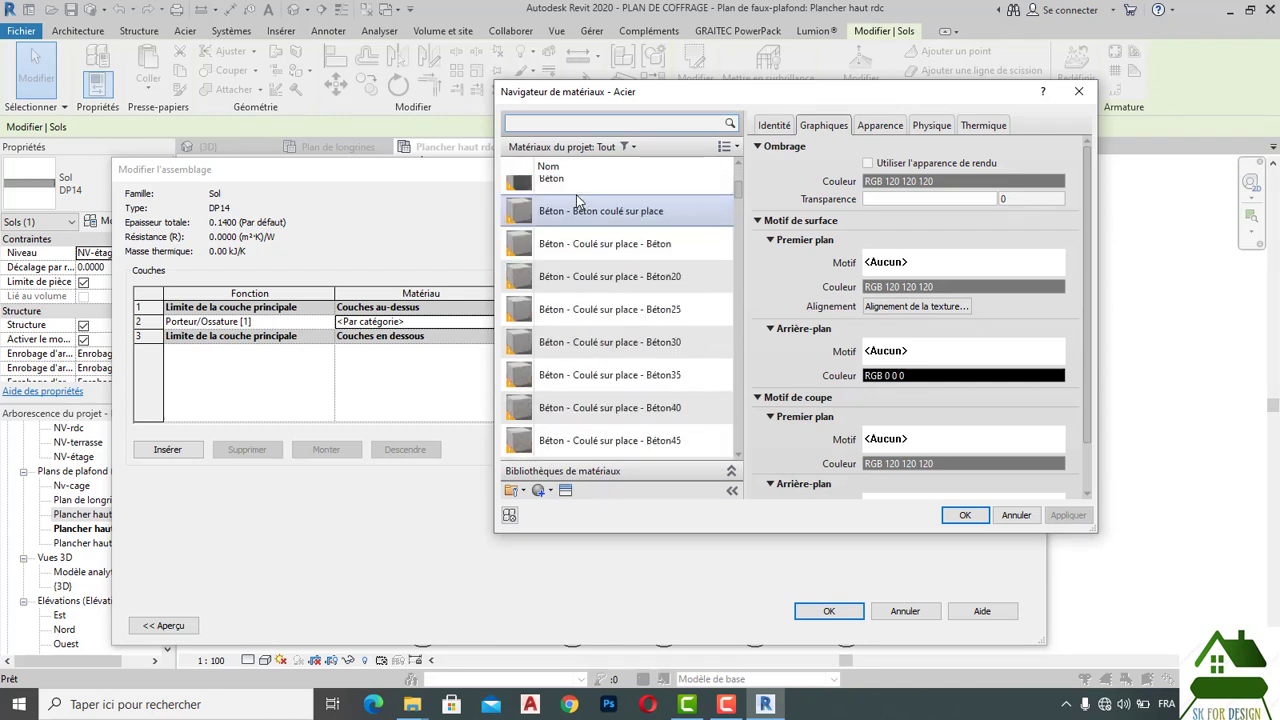
pyautogui.scroll(-2, 576, 195)
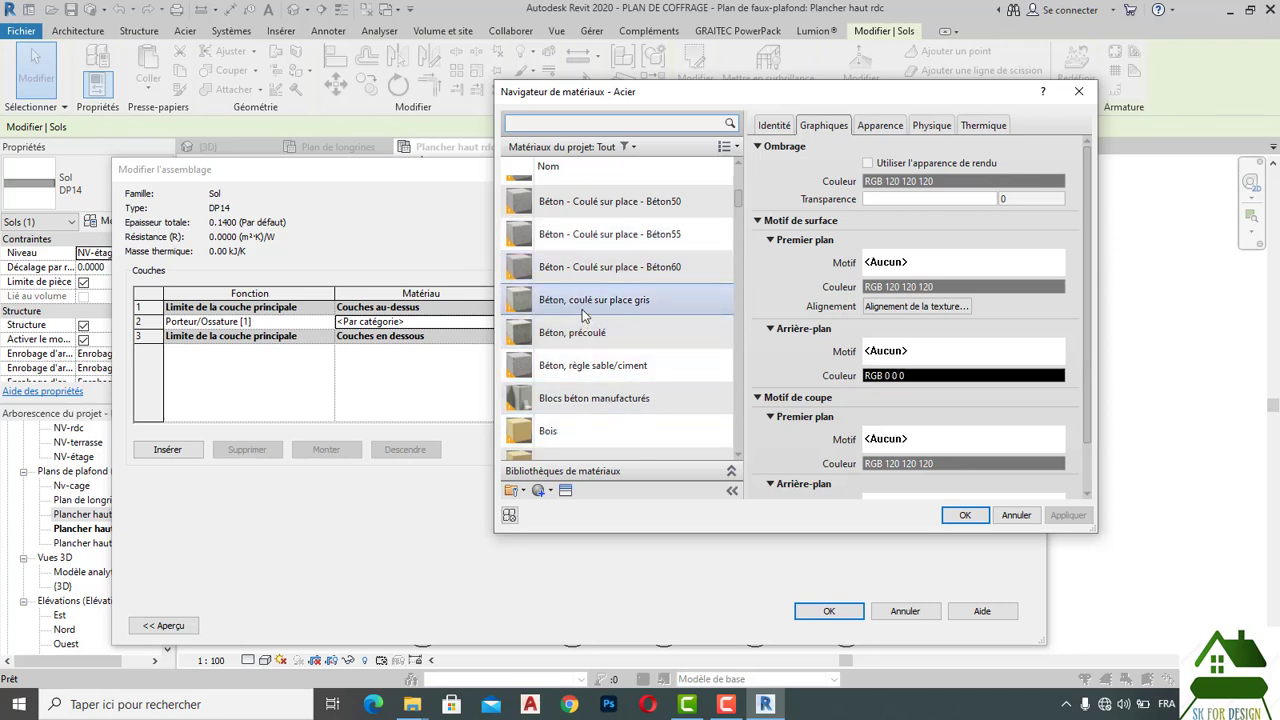
pyautogui.scroll(3, 585, 265)
pyautogui.scroll(3, 585, 265)
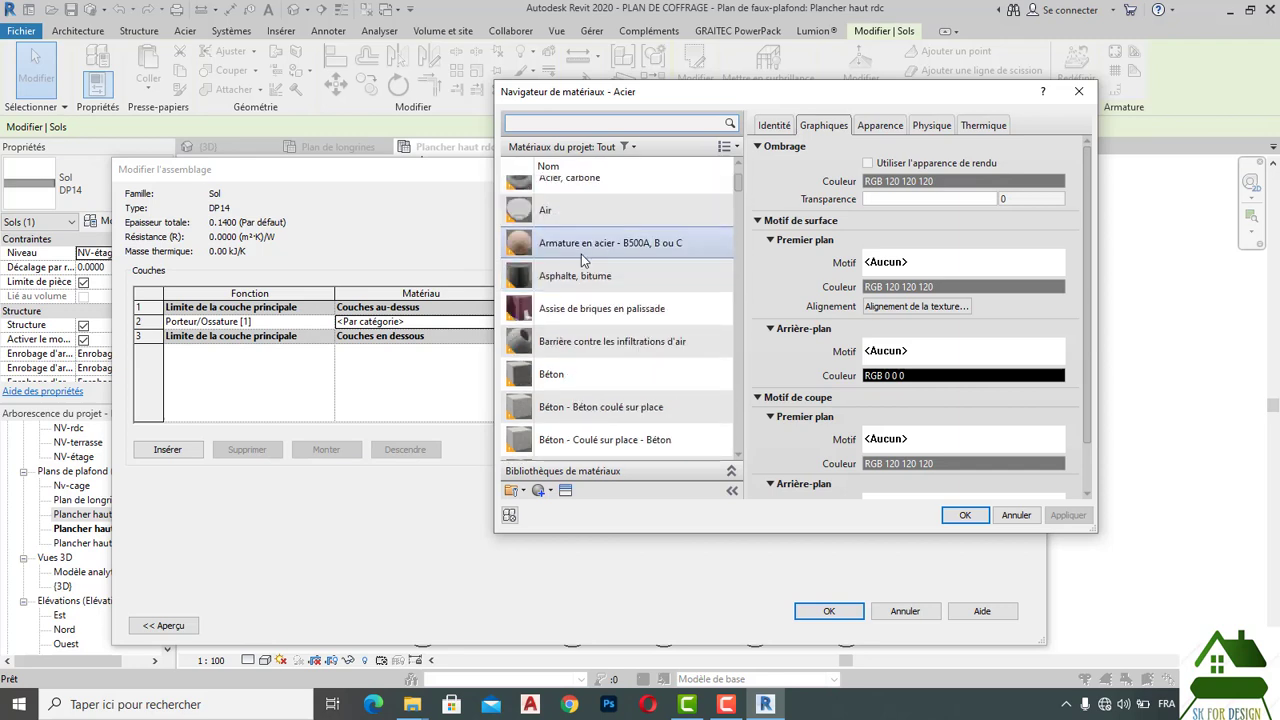
pyautogui.click(598, 374)
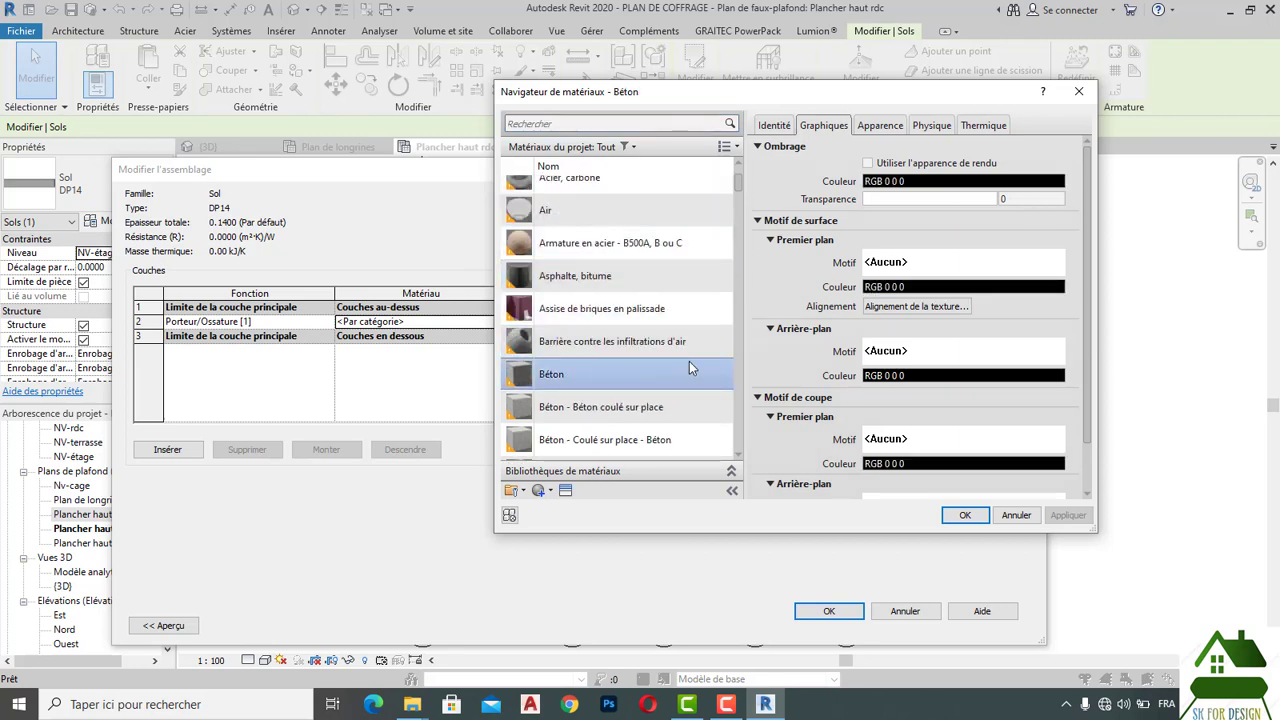
pyautogui.rightClick(620, 375)
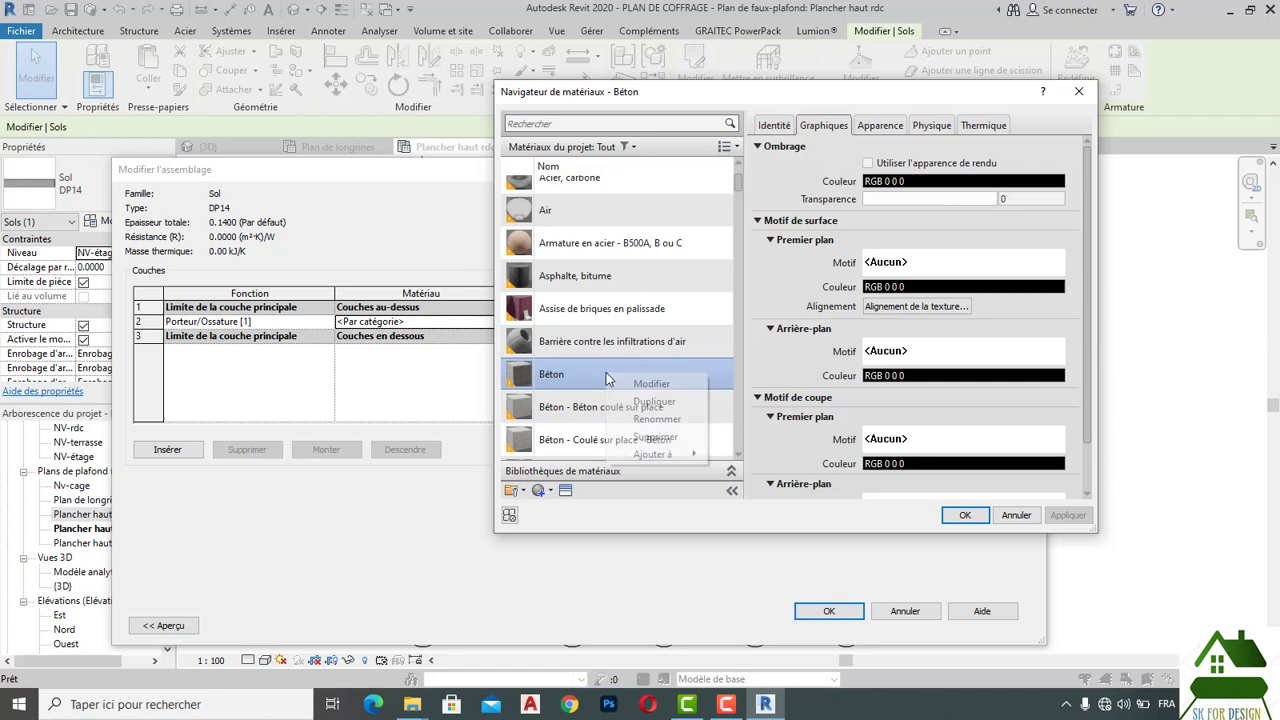
pyautogui.click(646, 403)
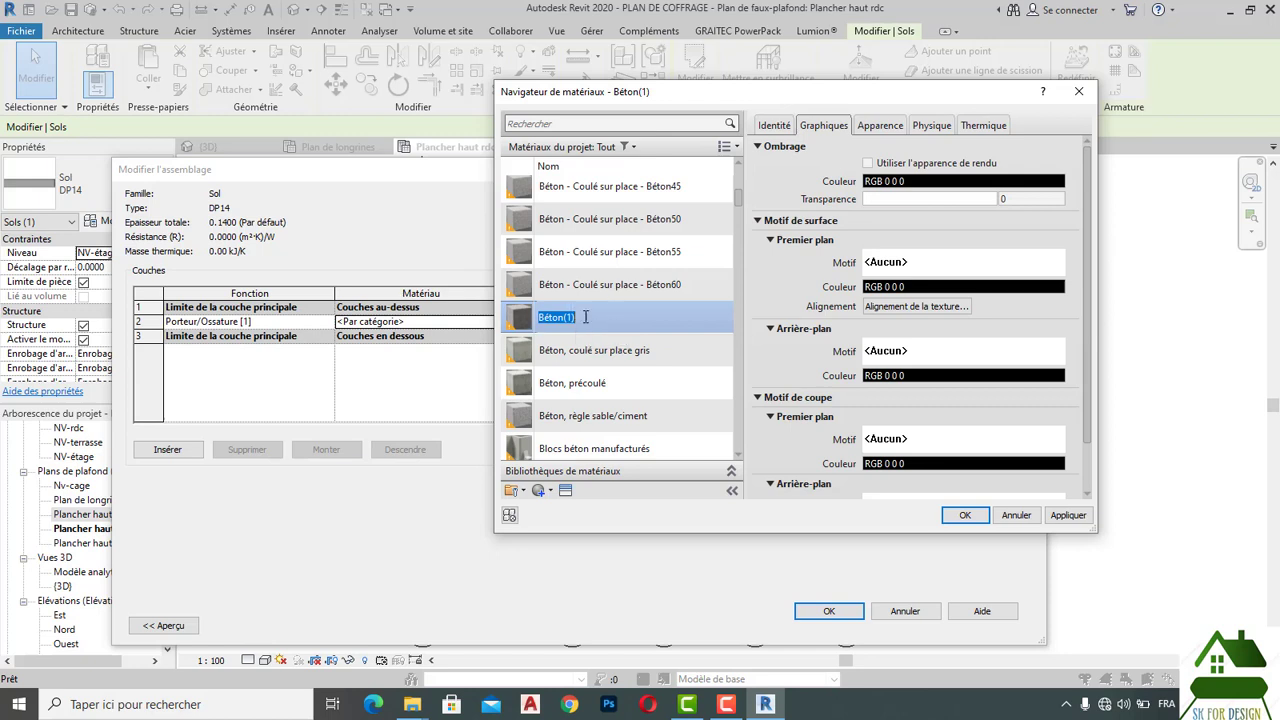
pyautogui.scroll(-1, 935, 329)
pyautogui.scroll(1, 931, 311)
# Set Béton(1)'s surface foreground pattern to Béton and confirm the DP14 type dialogs.
pyautogui.click(913, 264)
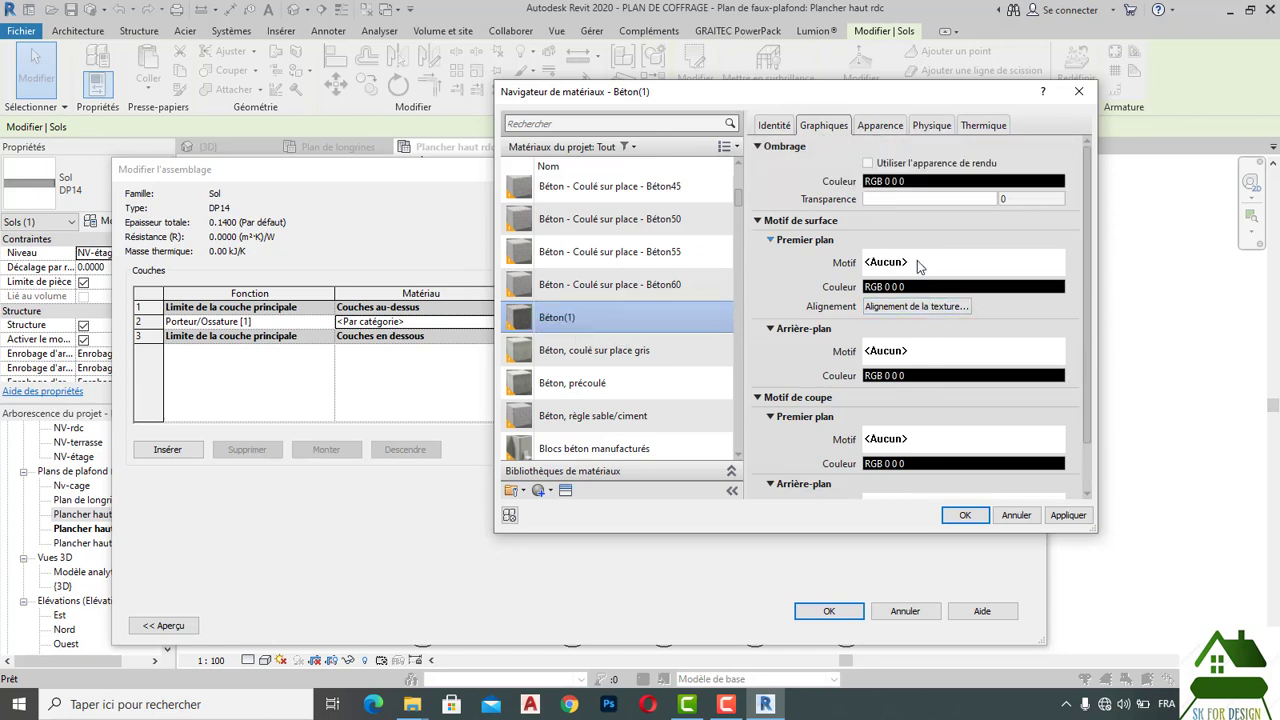
pyautogui.click(618, 411)
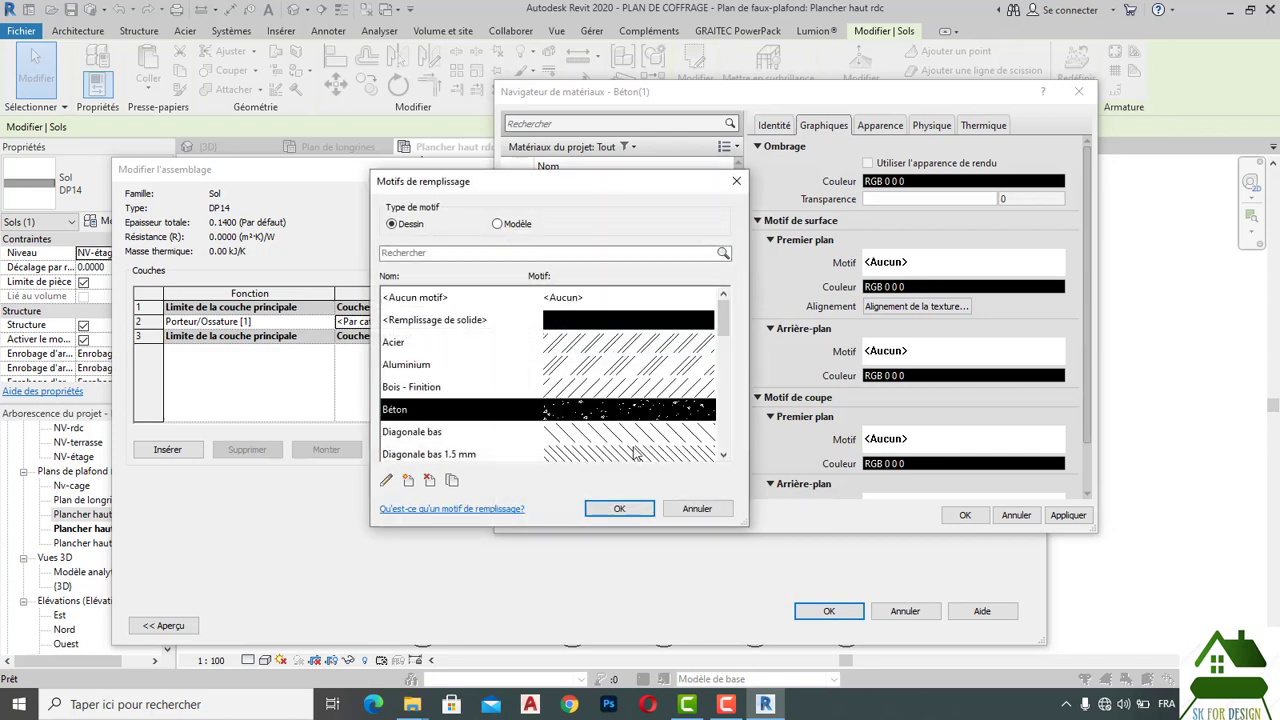
pyautogui.click(648, 511)
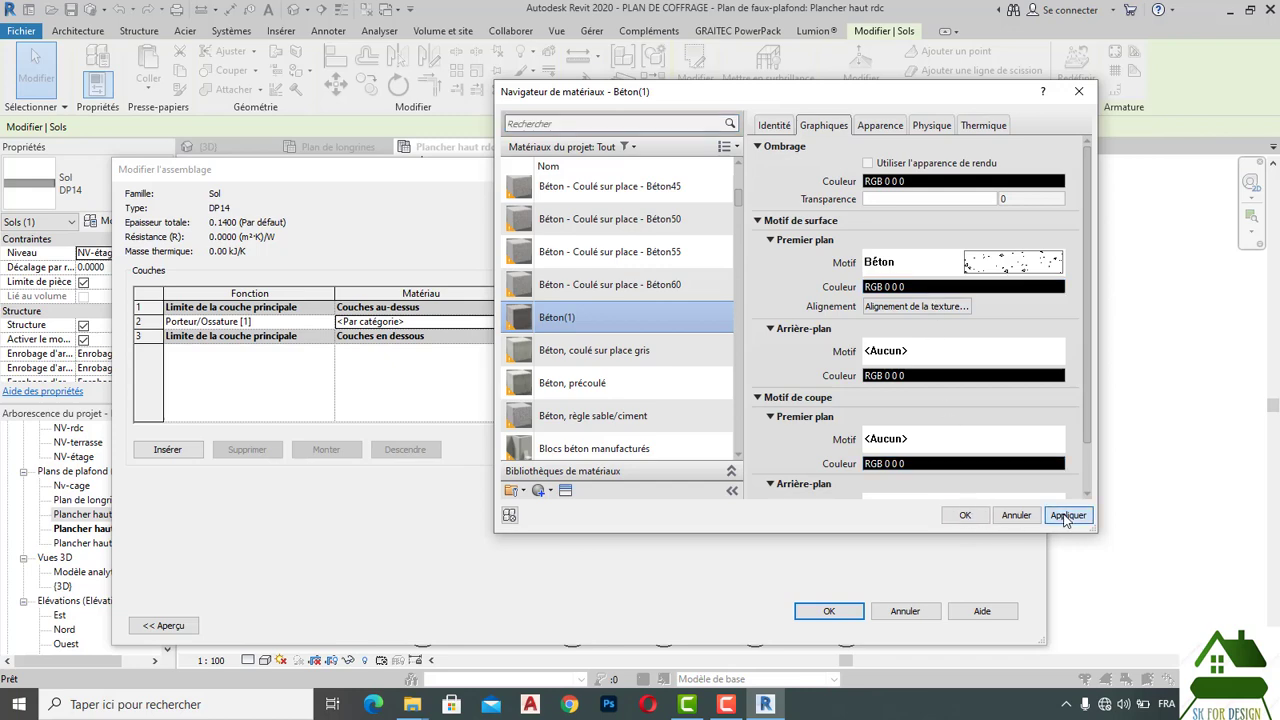
pyautogui.click(965, 515)
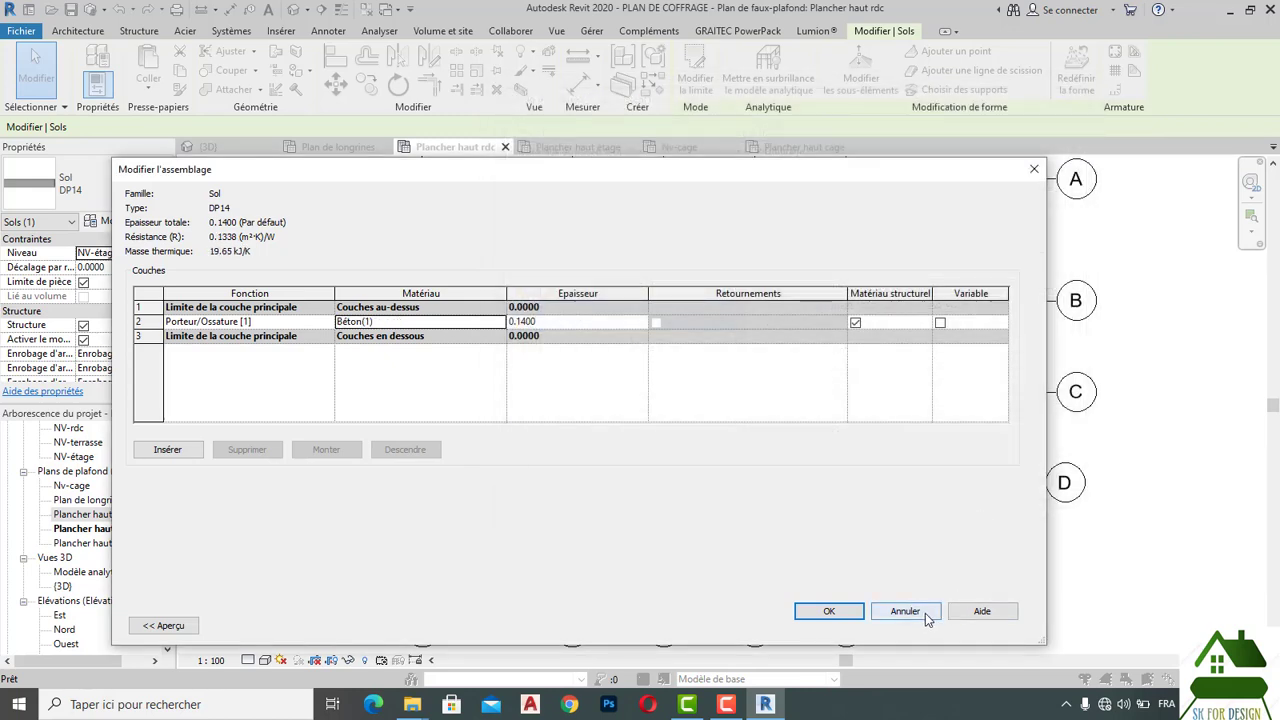
pyautogui.click(849, 616)
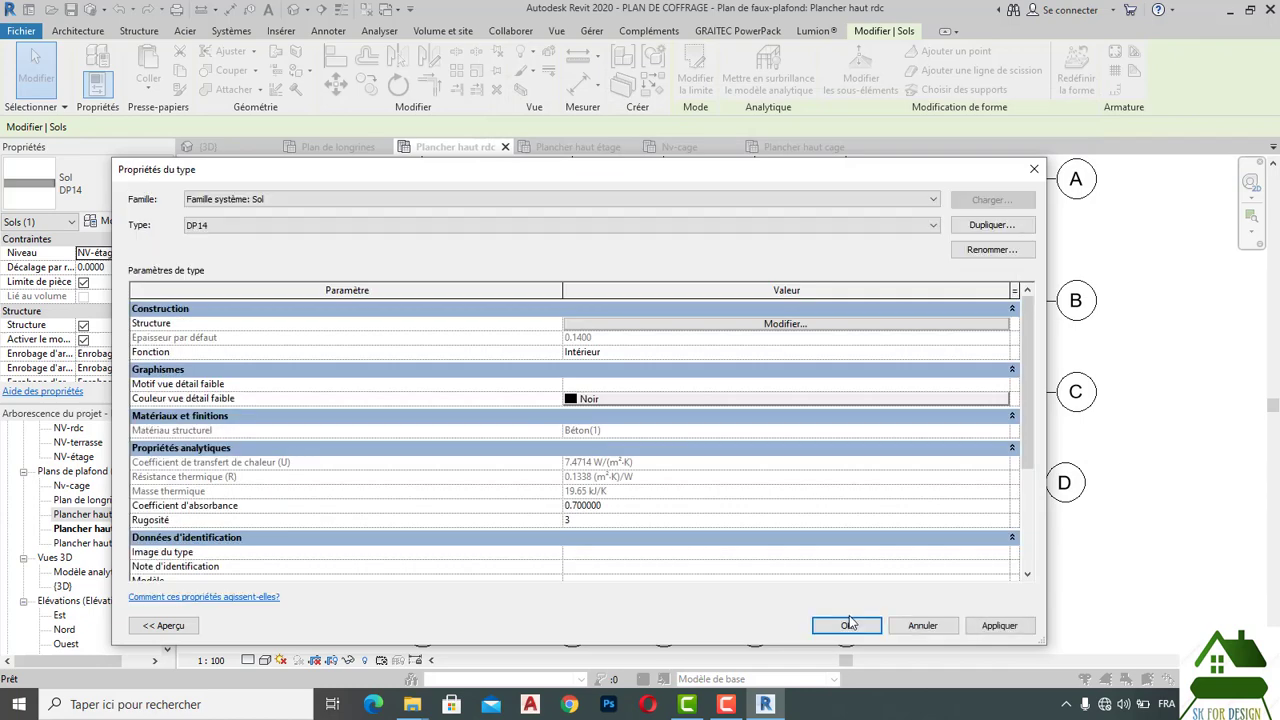
pyautogui.click(849, 617)
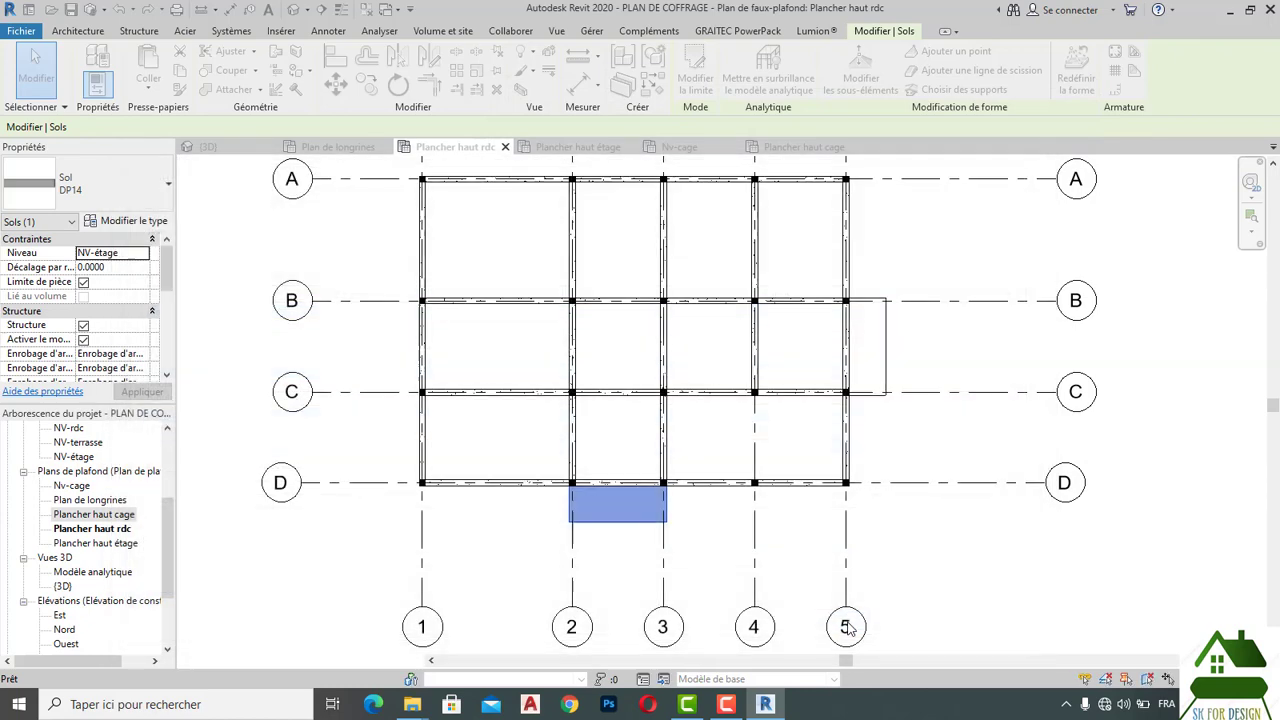
pyautogui.click(946, 577)
pyautogui.scroll(1, 870, 300)
pyautogui.scroll(2, 900, 333)
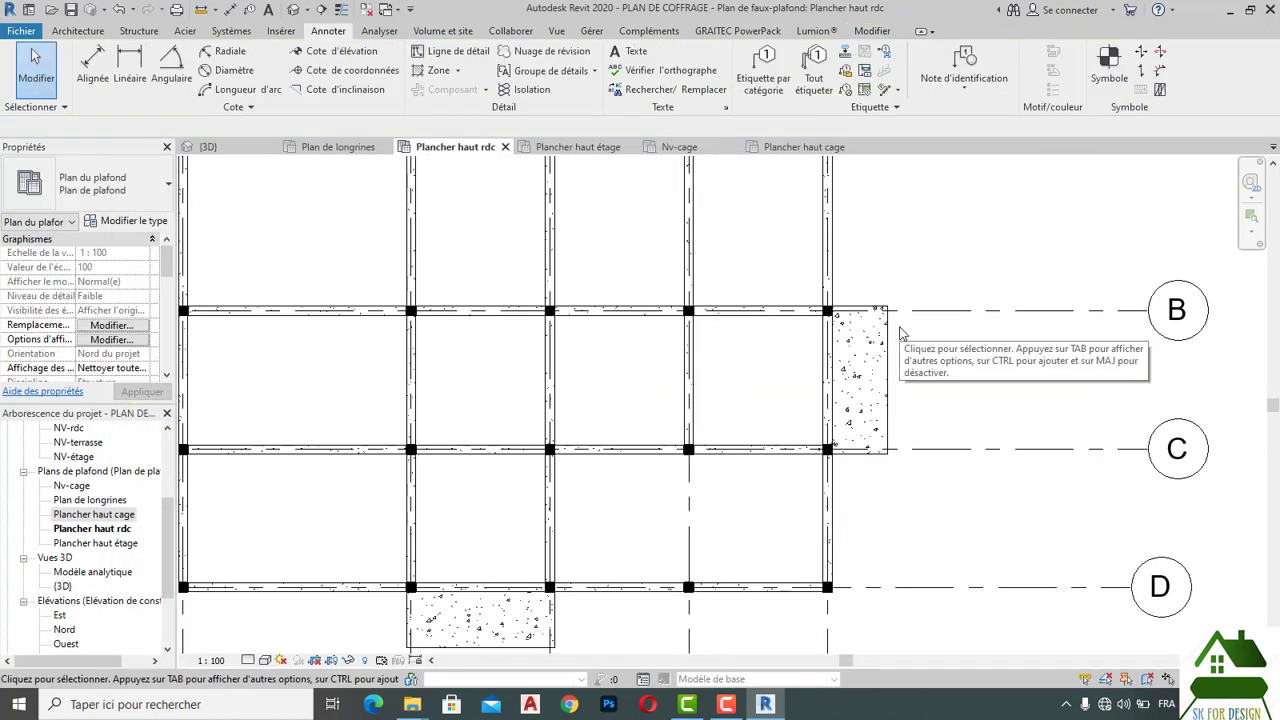
pyautogui.scroll(-1, 796, 420)
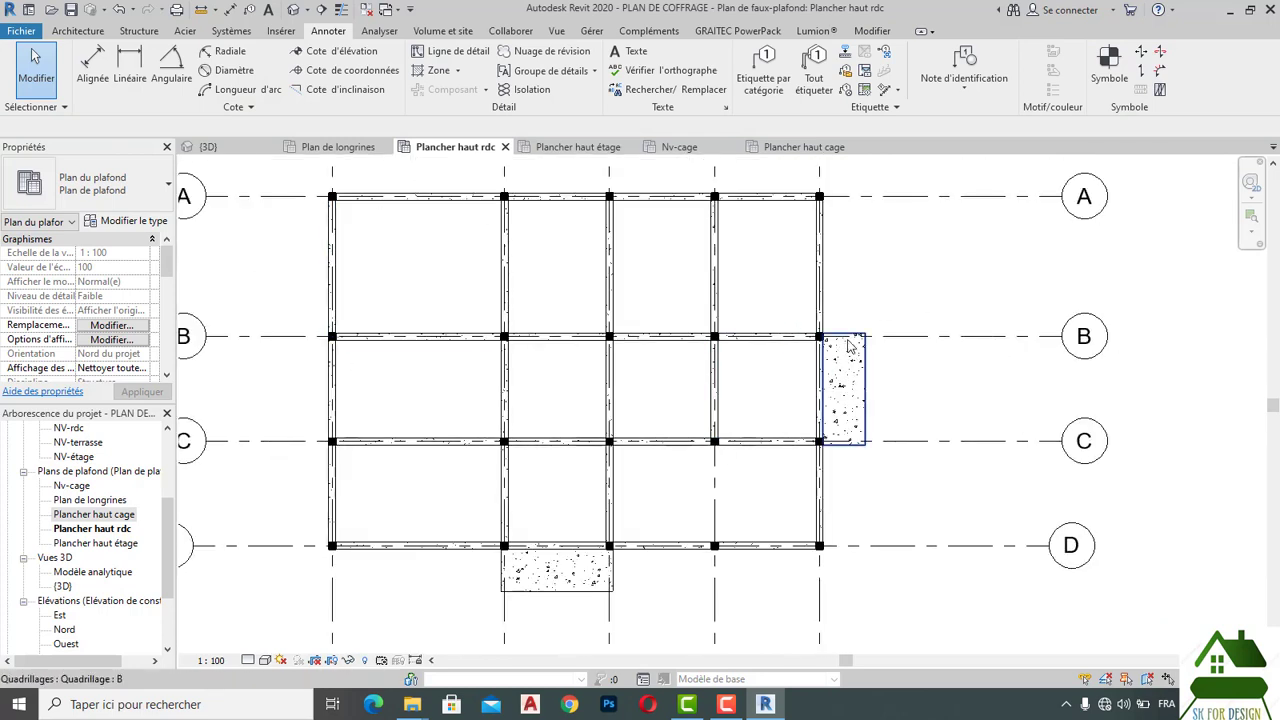
pyautogui.scroll(-1, 823, 427)
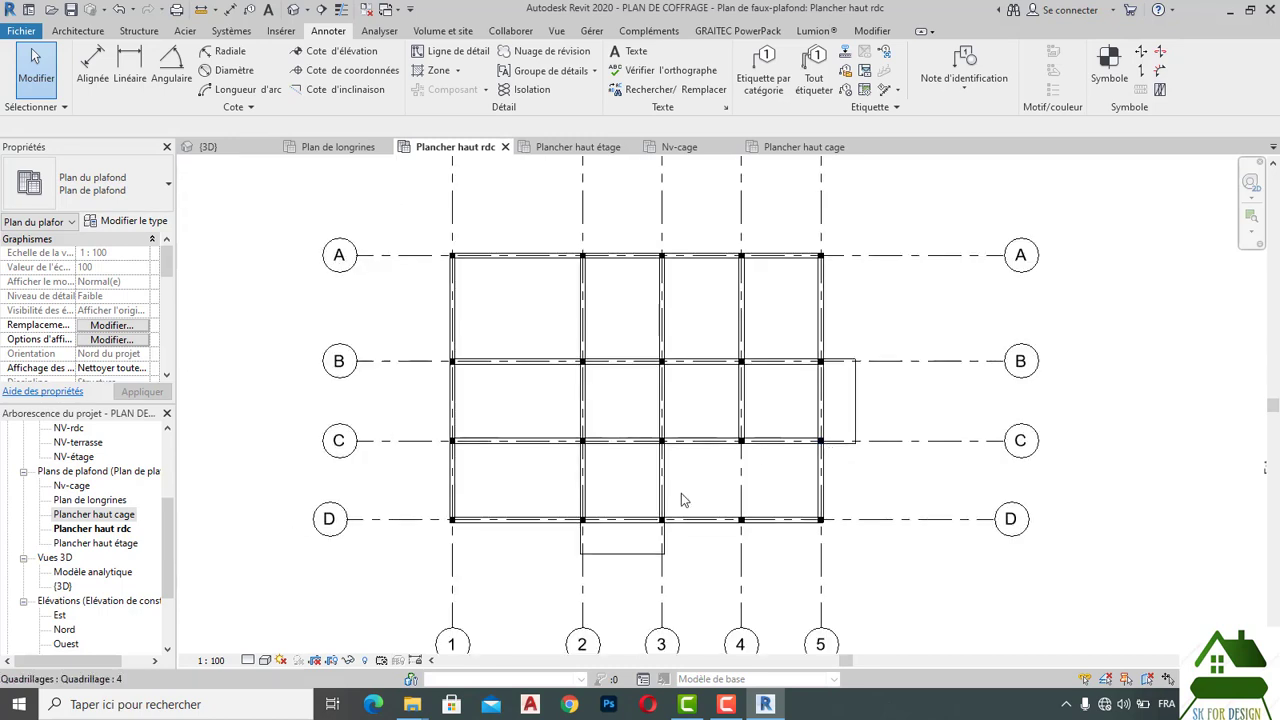
pyautogui.scroll(1, 585, 547)
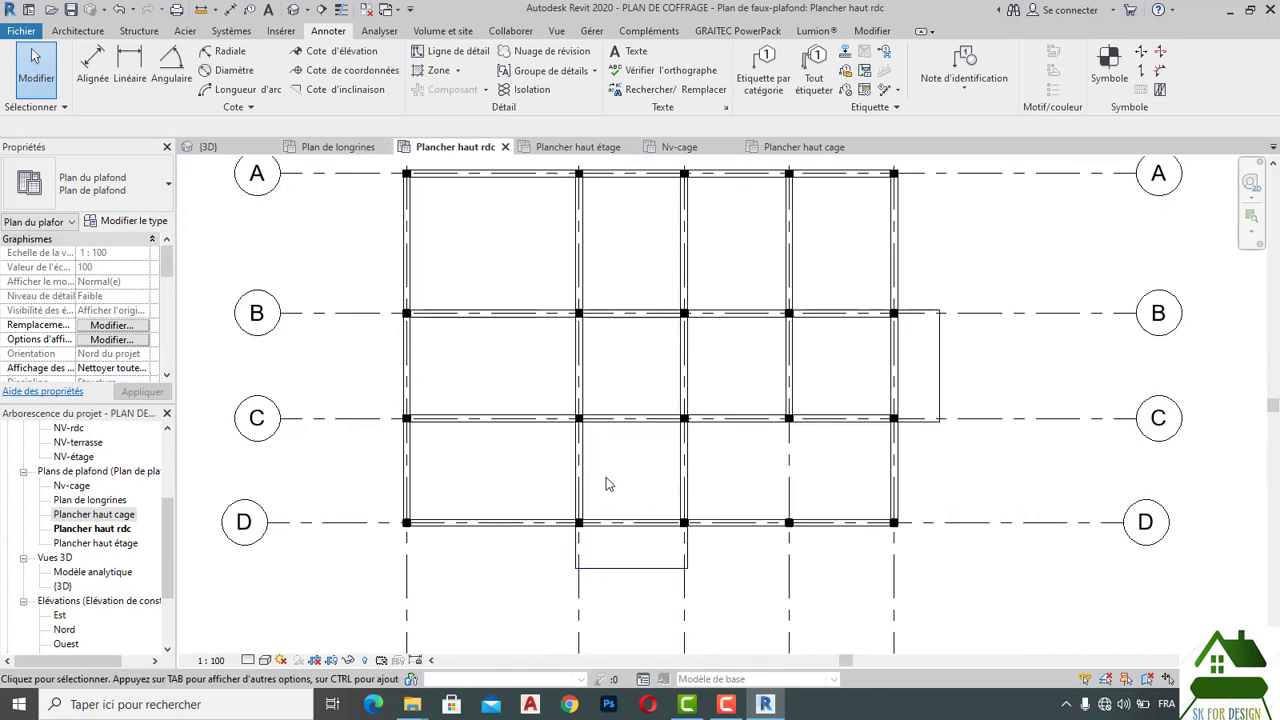
pyautogui.scroll(1, 604, 481)
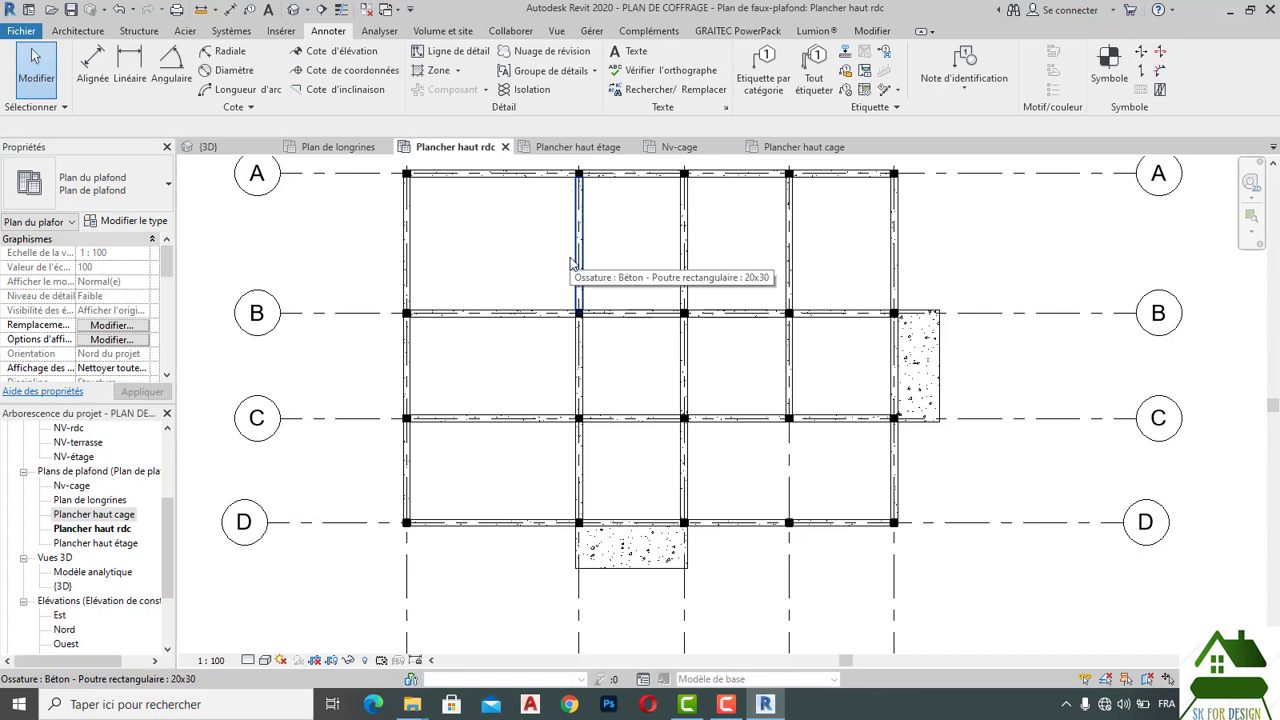
pyautogui.scroll(-1, 554, 346)
pyautogui.scroll(-1, 554, 346)
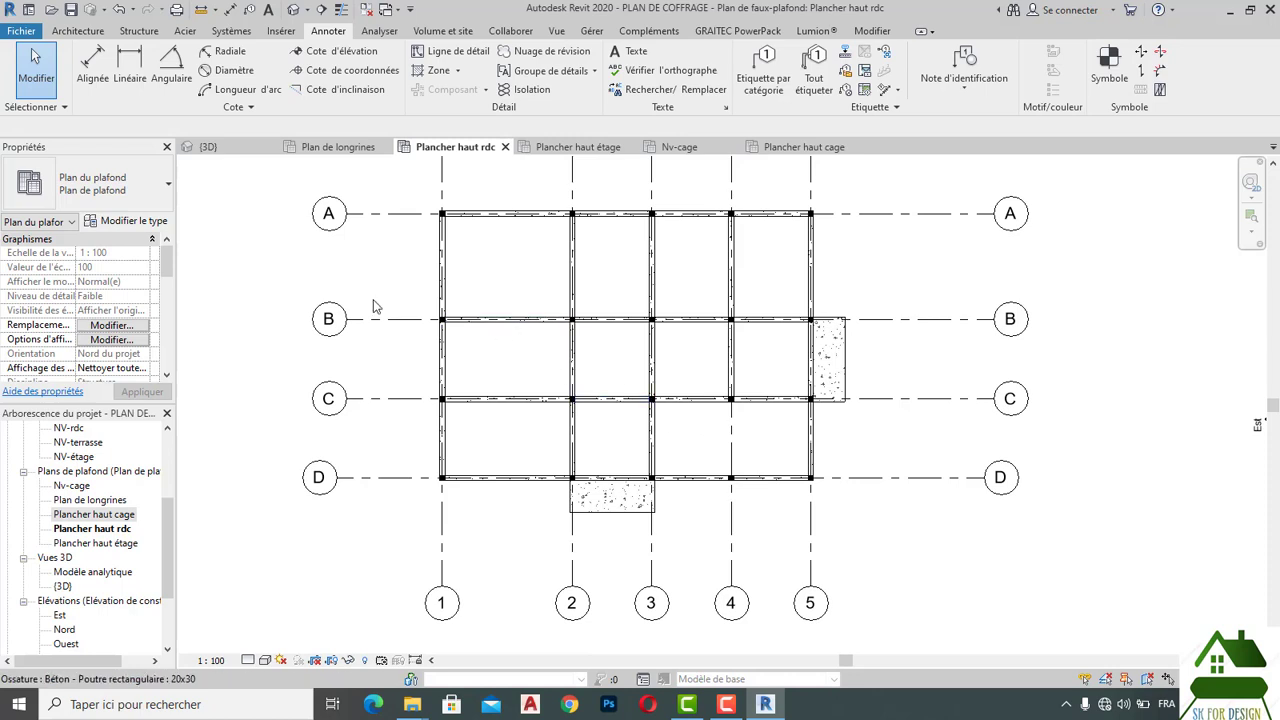
pyautogui.scroll(-2, 156, 323)
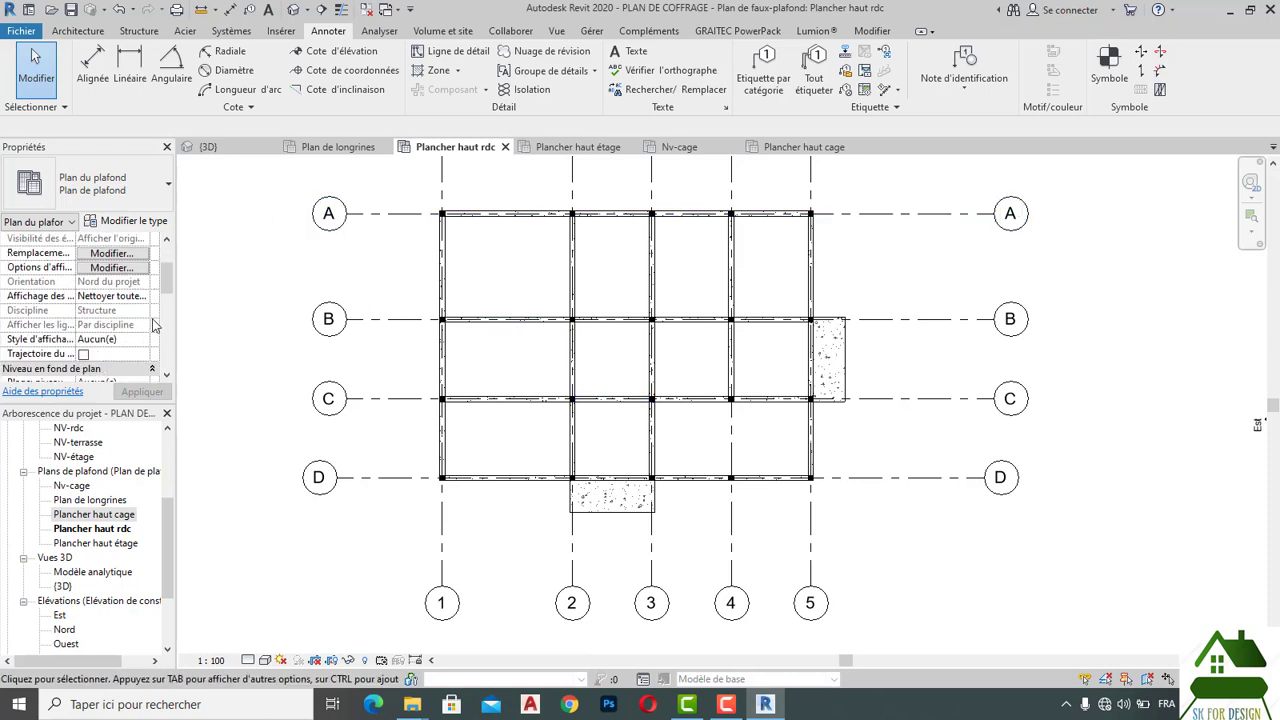
pyautogui.scroll(-2, 130, 310)
pyautogui.scroll(-2, 127, 320)
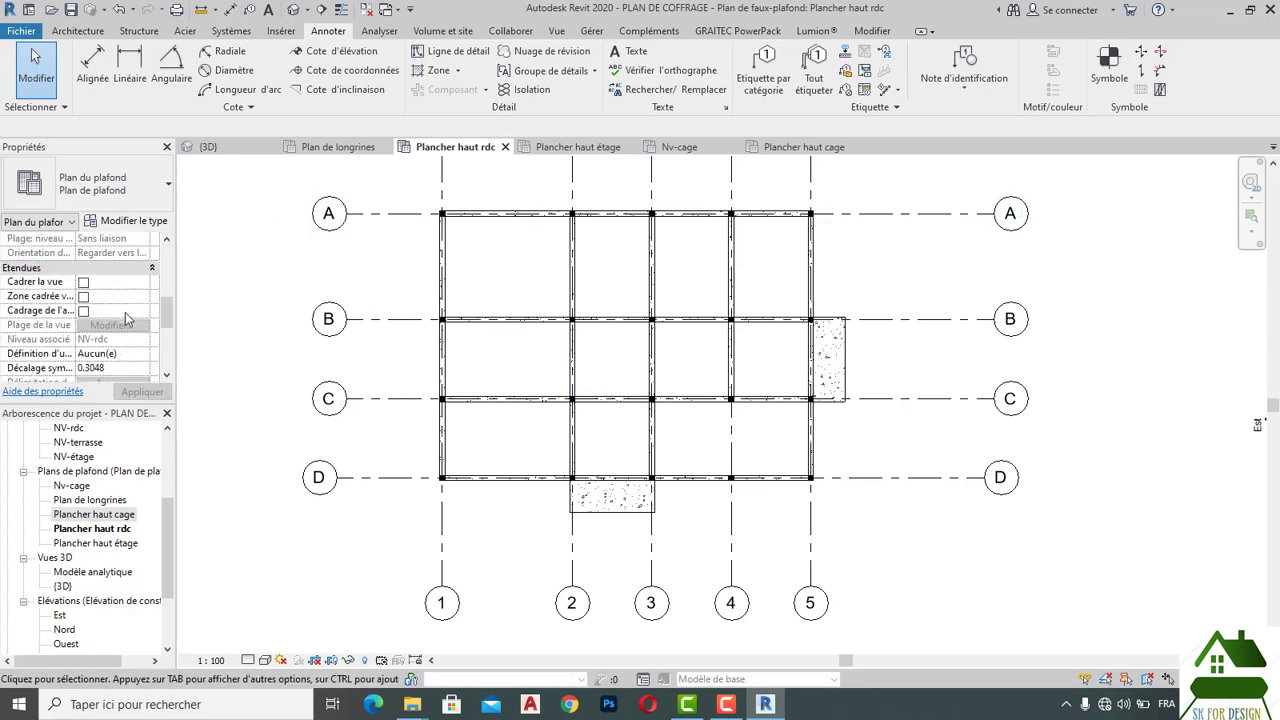
pyautogui.scroll(-2, 127, 320)
pyautogui.scroll(-2, 127, 320)
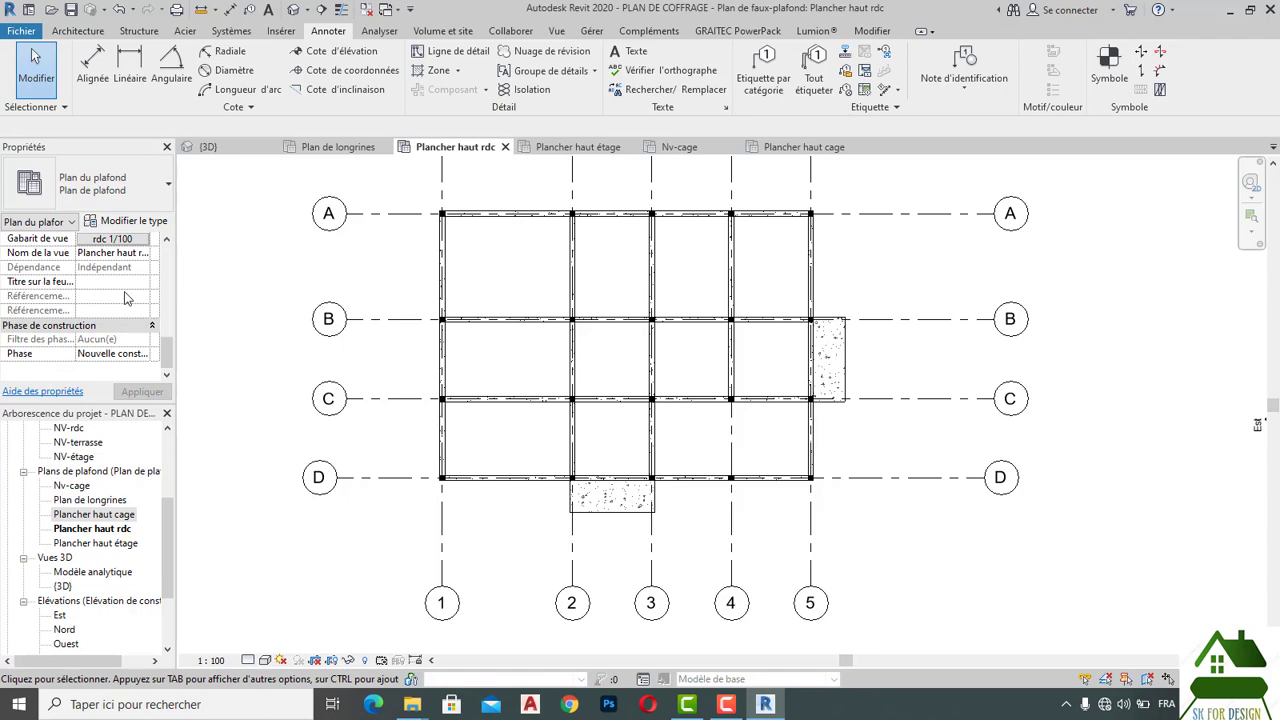
# Open the rdc 1/100 view template's Visibility/Graphics overrides and scroll down to the Ossature category.
pyautogui.click(115, 239)
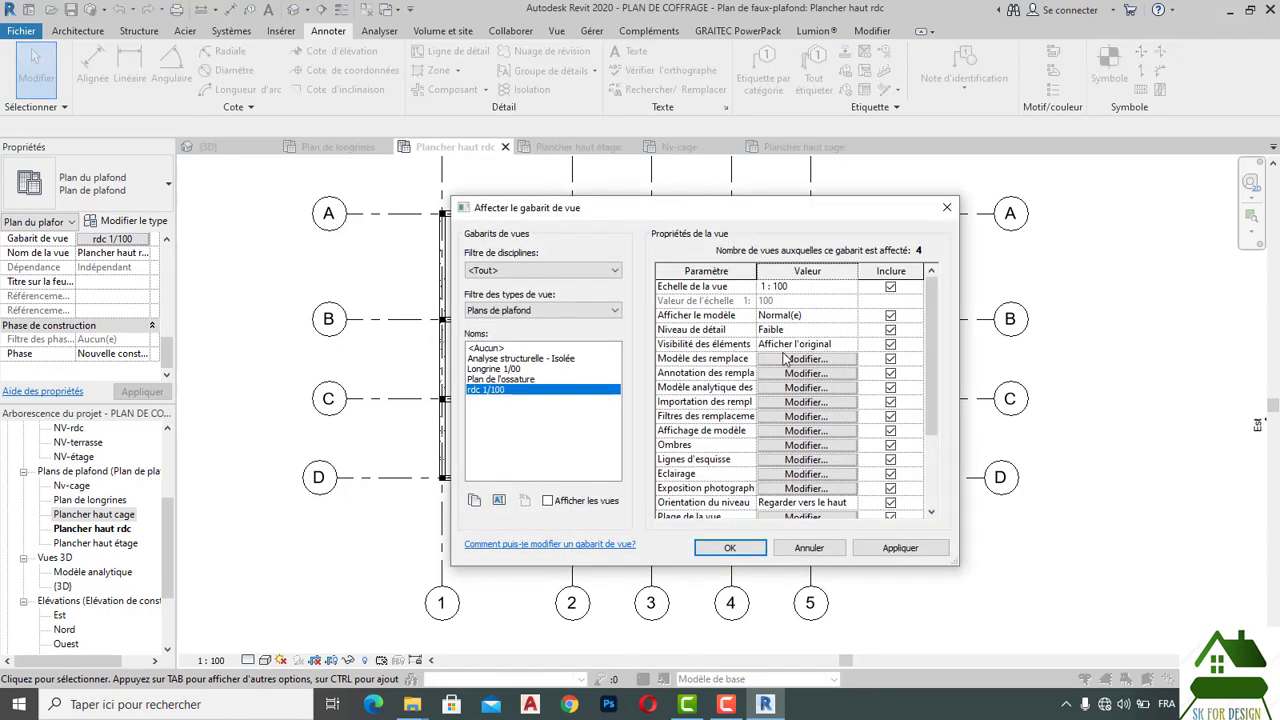
pyautogui.click(786, 358)
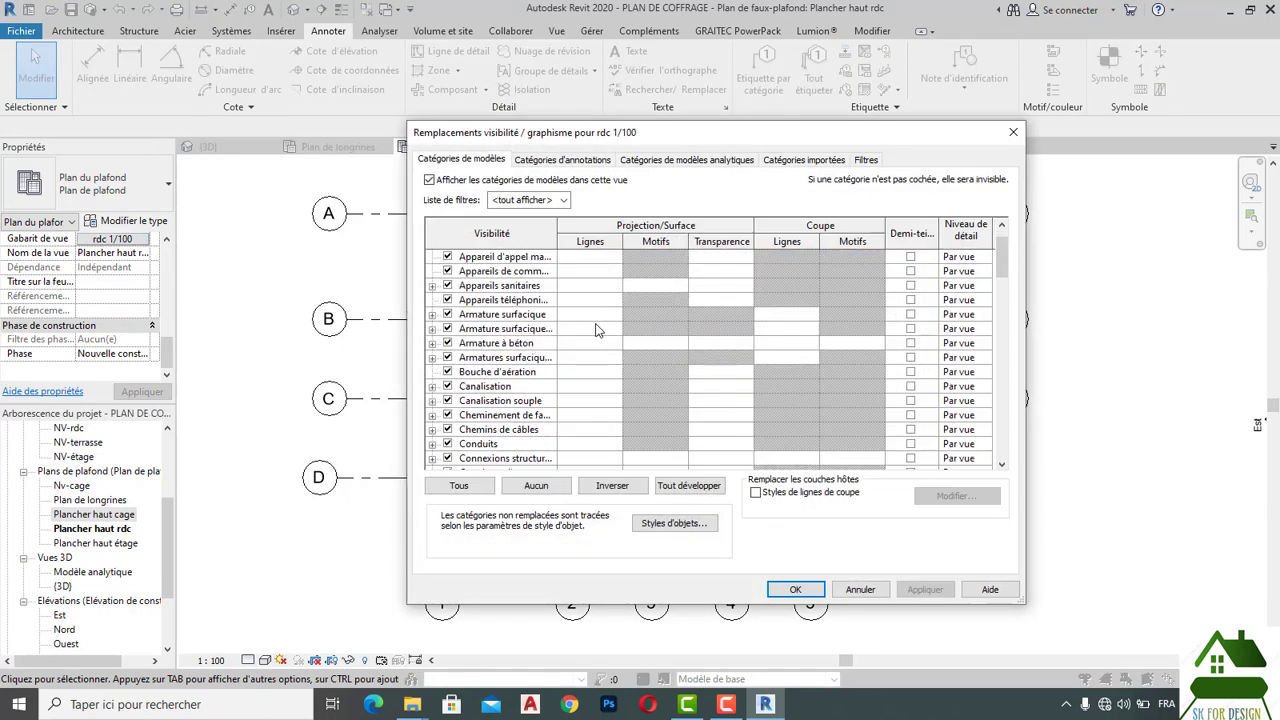
pyautogui.scroll(-1, 596, 330)
pyautogui.scroll(-1, 575, 340)
pyautogui.scroll(-2, 555, 348)
pyautogui.scroll(-2, 512, 368)
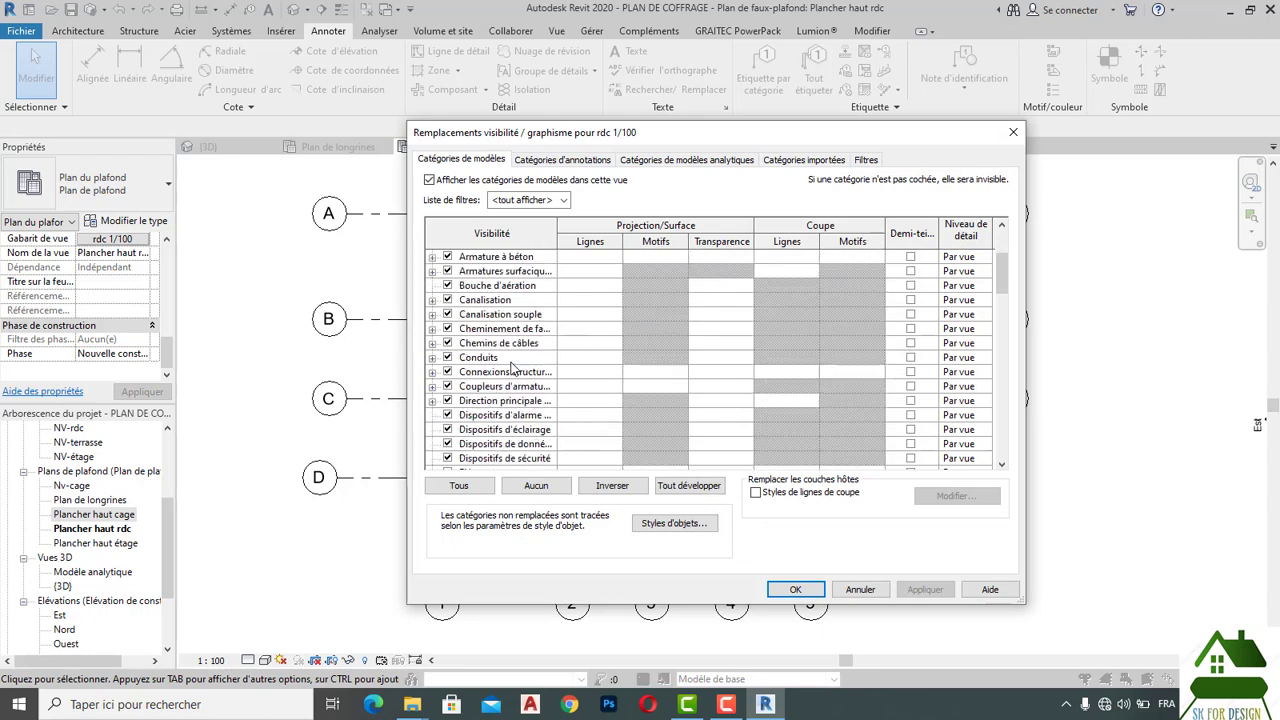
pyautogui.scroll(-2, 505, 380)
pyautogui.scroll(-2, 494, 395)
pyautogui.scroll(-2, 494, 398)
pyautogui.scroll(-3, 490, 398)
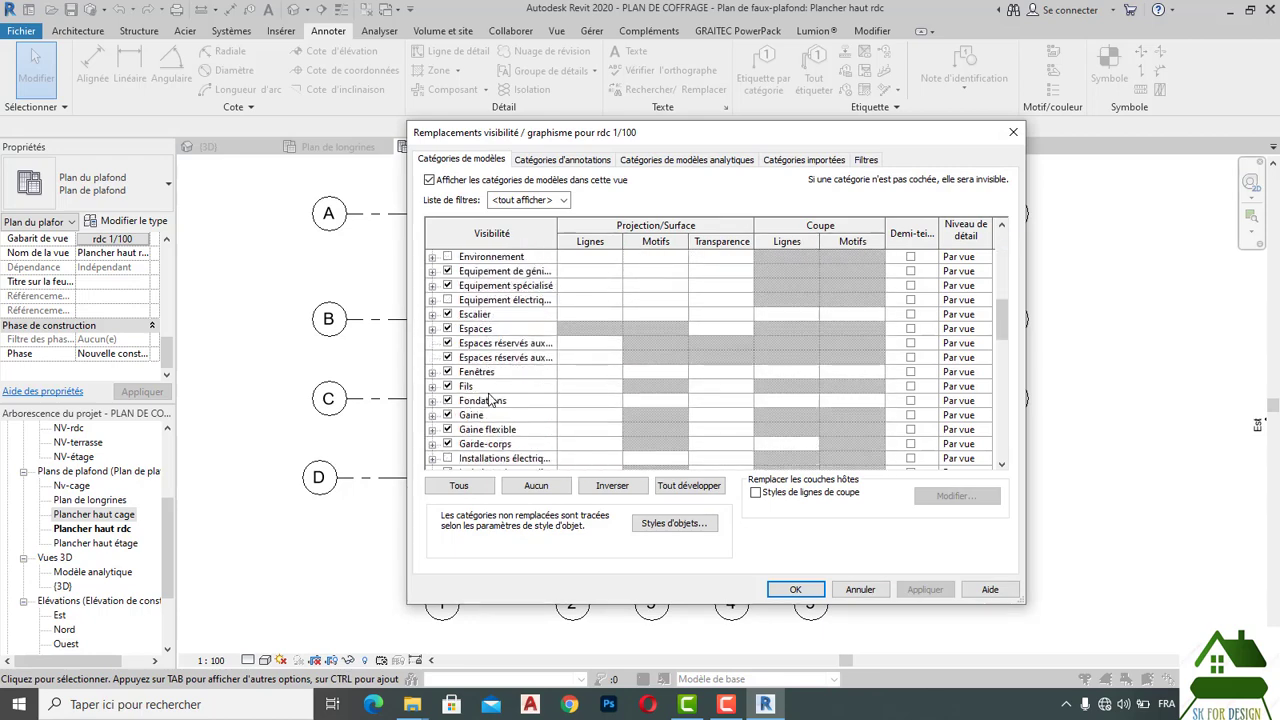
pyautogui.scroll(-3, 490, 399)
pyautogui.scroll(-1, 490, 399)
pyautogui.scroll(-1, 490, 399)
pyautogui.scroll(-2, 490, 399)
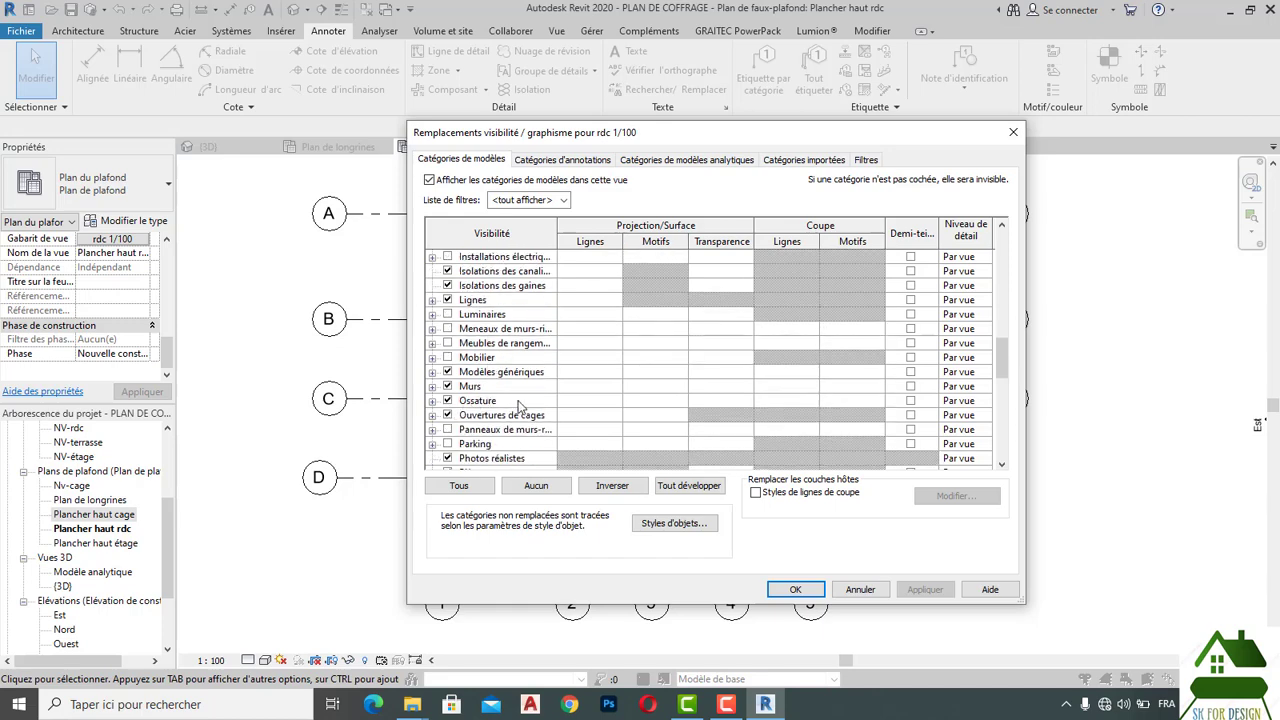
# Override Ossature projection lines to red and apply it to the rdc 1/100 template.
pyautogui.click(589, 401)
pyautogui.click(589, 401)
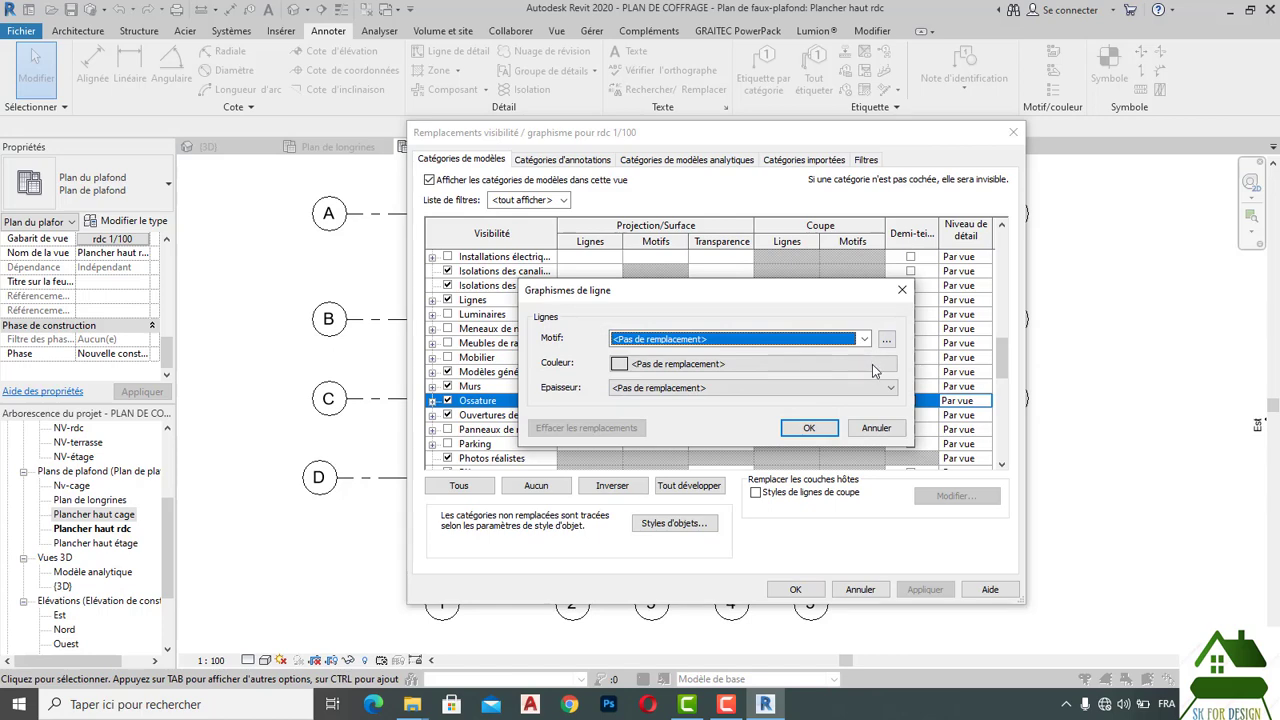
pyautogui.click(872, 364)
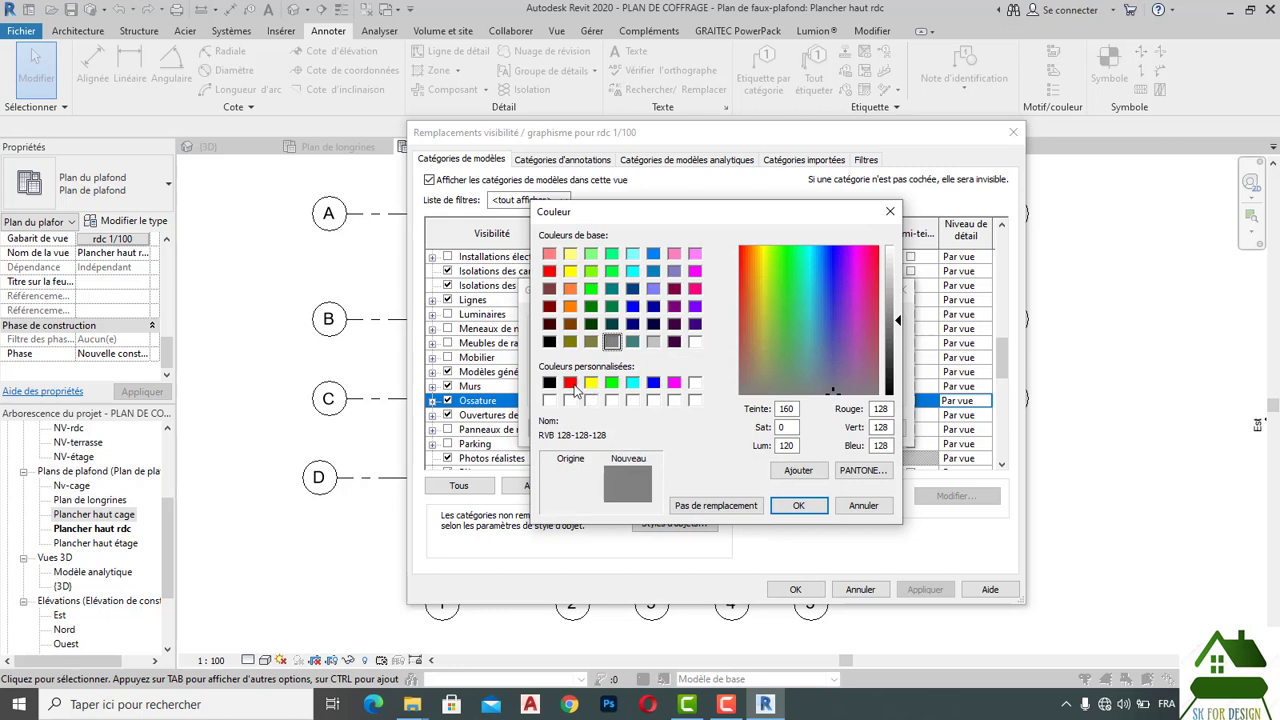
pyautogui.click(572, 385)
pyautogui.click(796, 505)
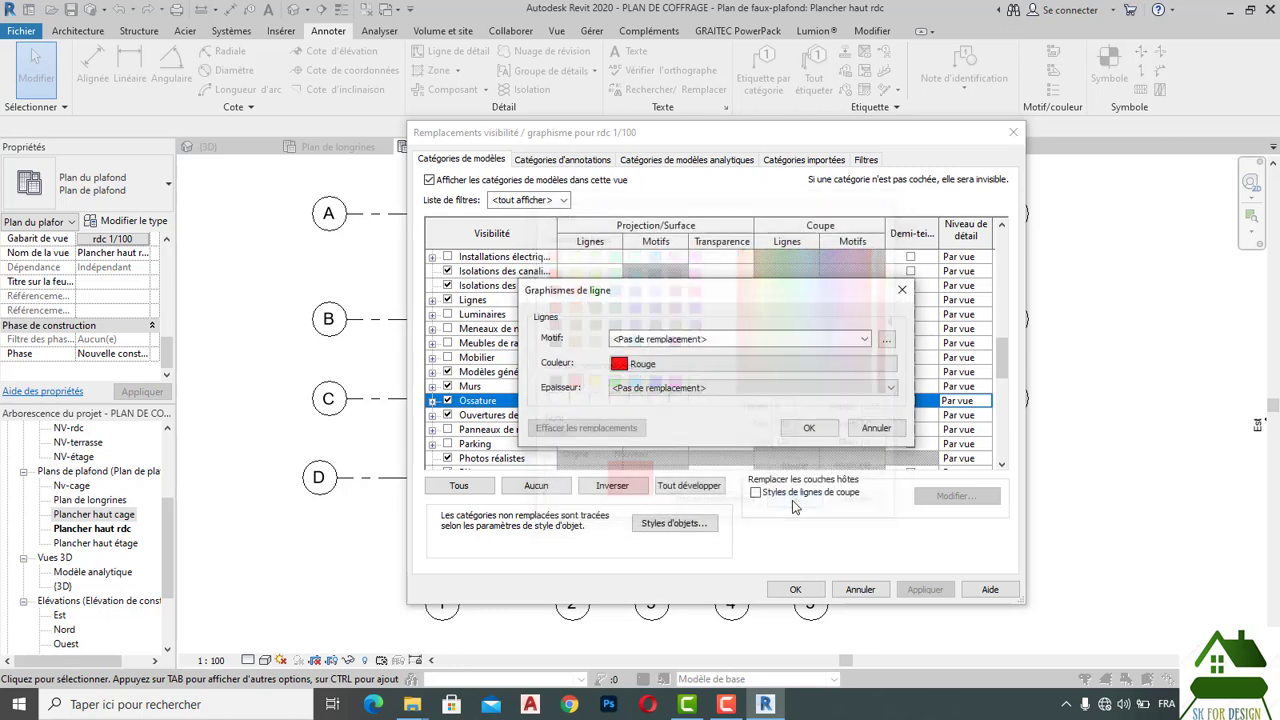
pyautogui.click(806, 428)
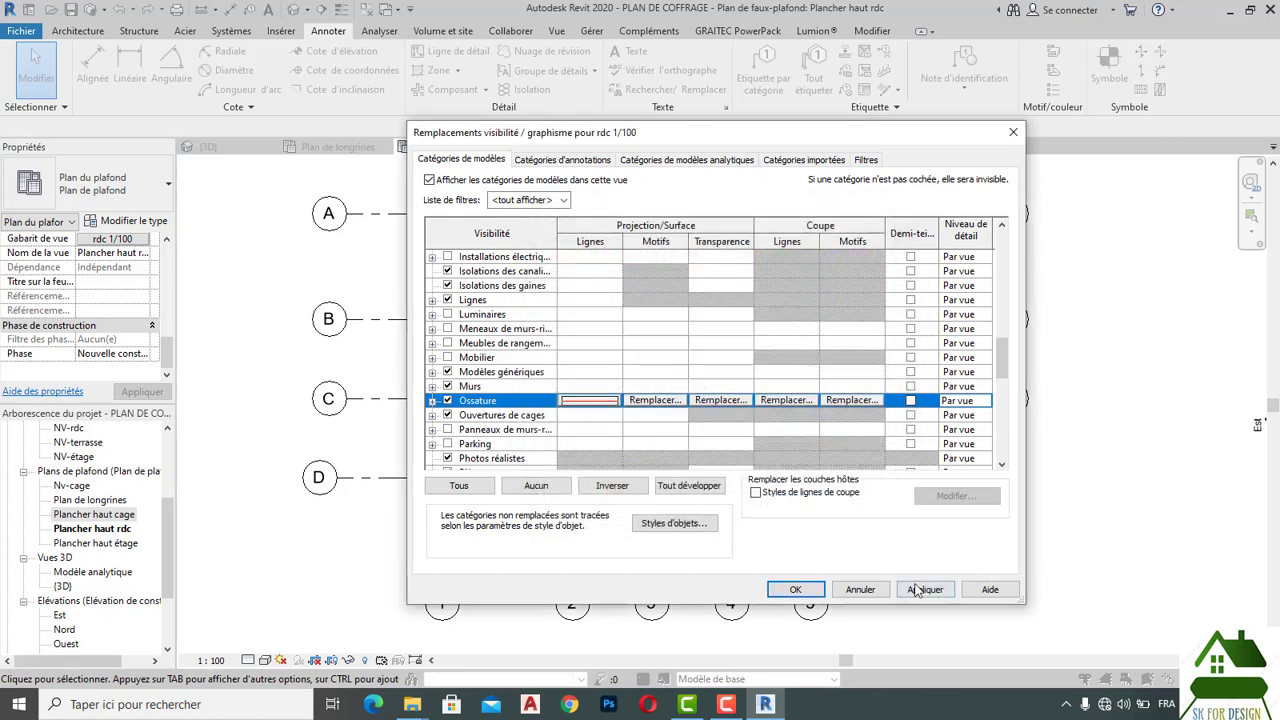
pyautogui.click(916, 590)
pyautogui.click(800, 590)
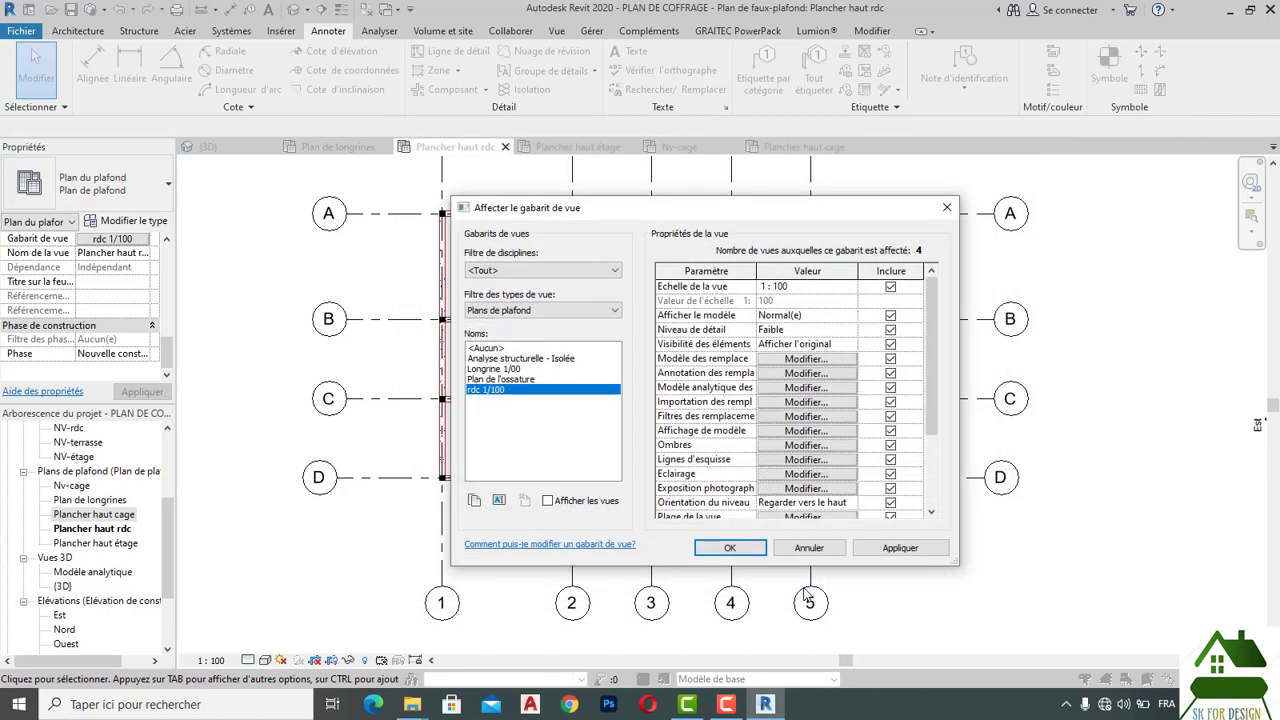
pyautogui.click(900, 548)
# Close the template settings and inspect the red beam outlines on Plancher haut rdc.
pyautogui.click(735, 548)
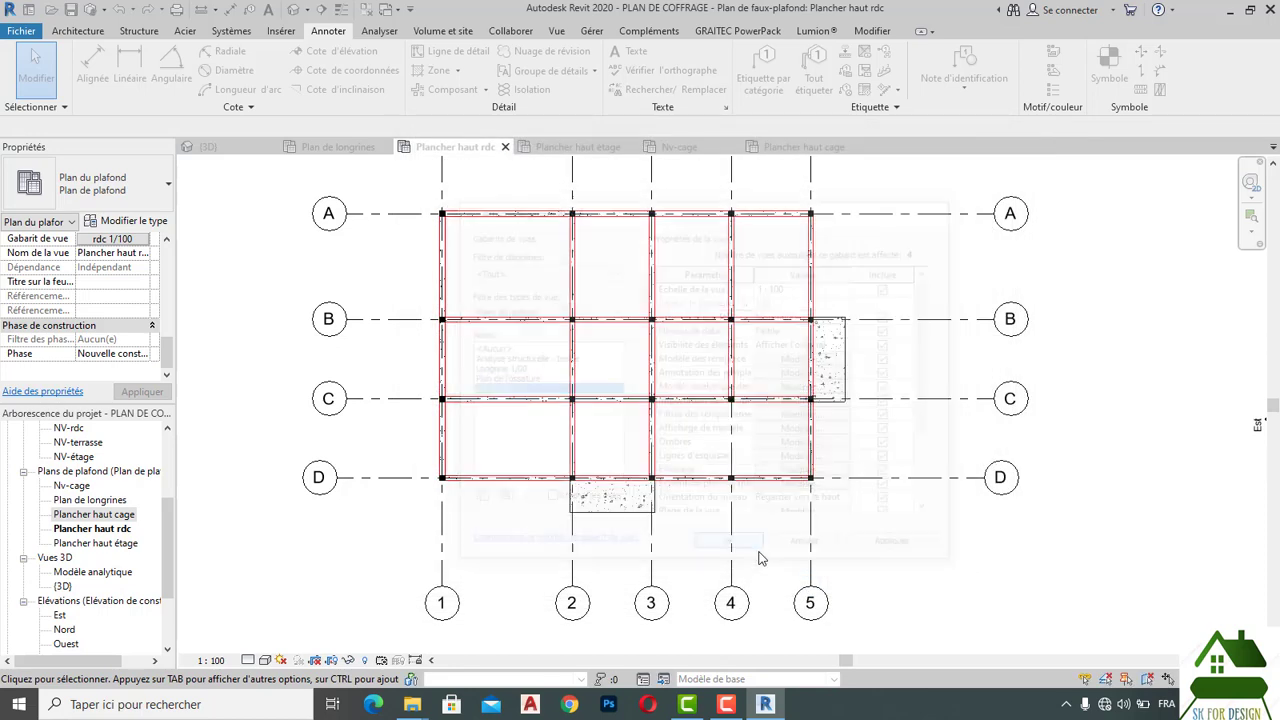
pyautogui.scroll(2, 484, 340)
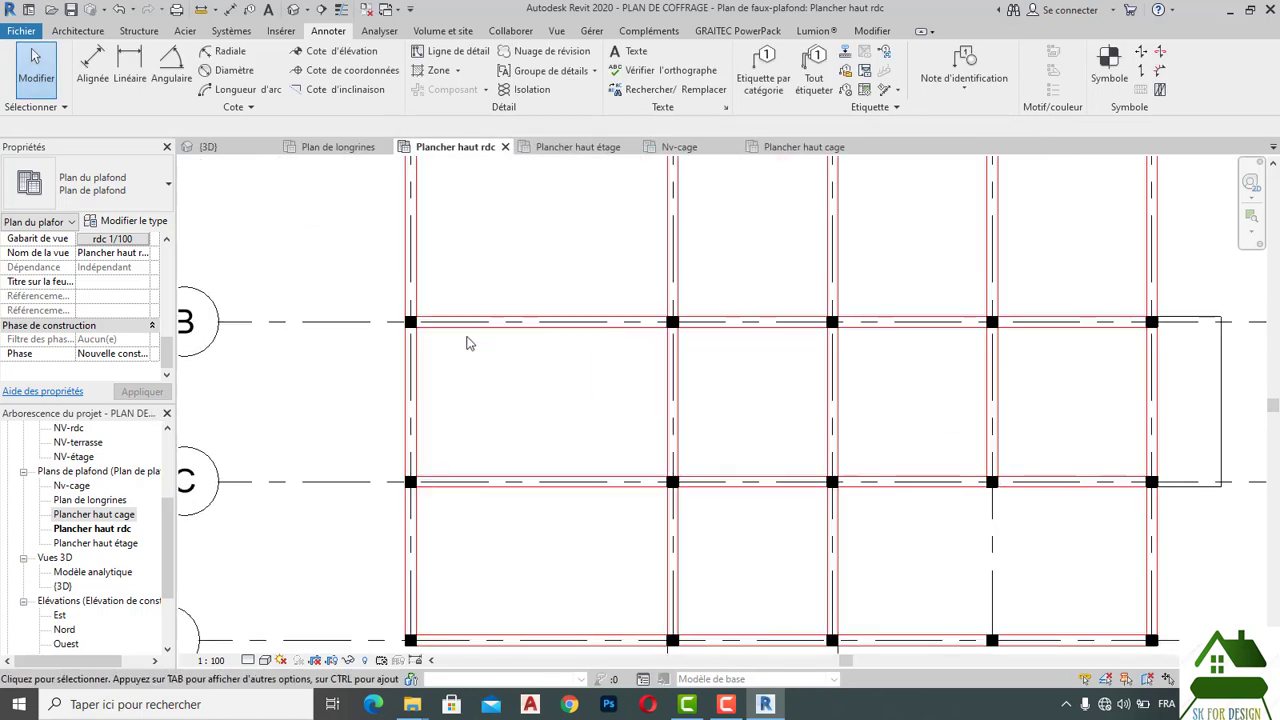
pyautogui.scroll(2, 465, 335)
pyautogui.scroll(-2, 564, 461)
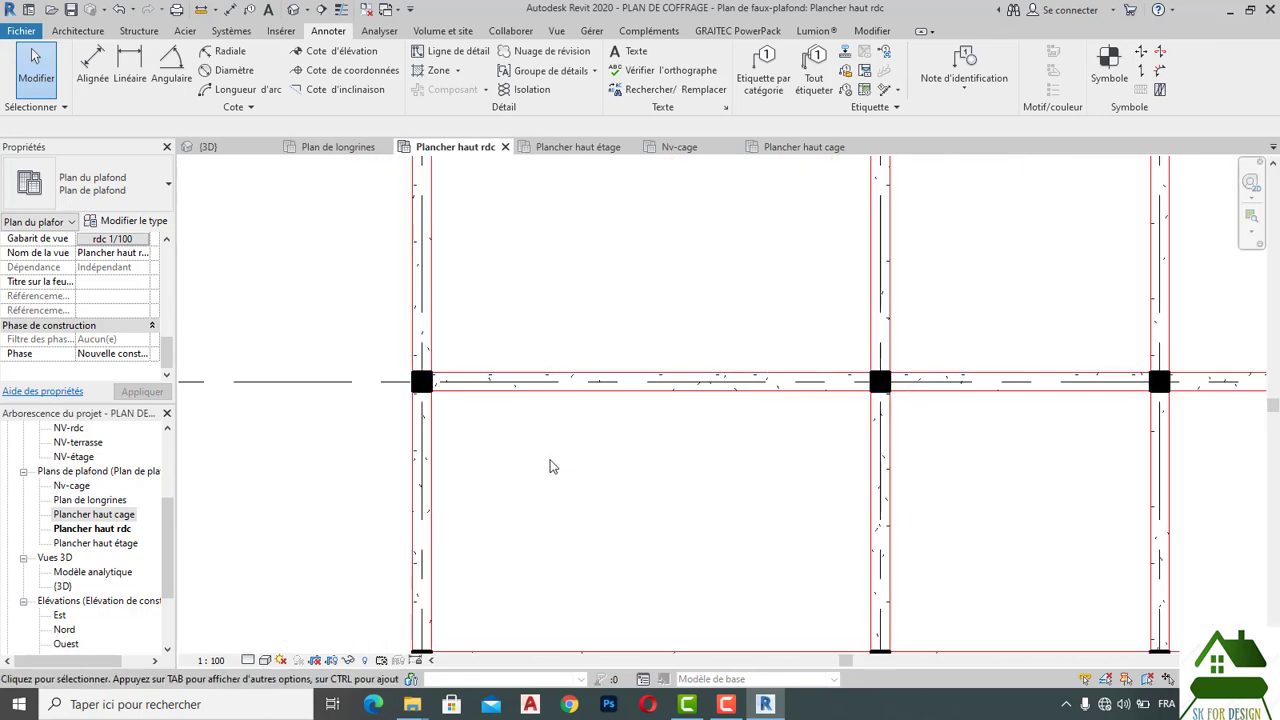
pyautogui.scroll(-3, 551, 463)
pyautogui.moveTo(877, 478); pyautogui.dragTo(811, 437, button='middle')
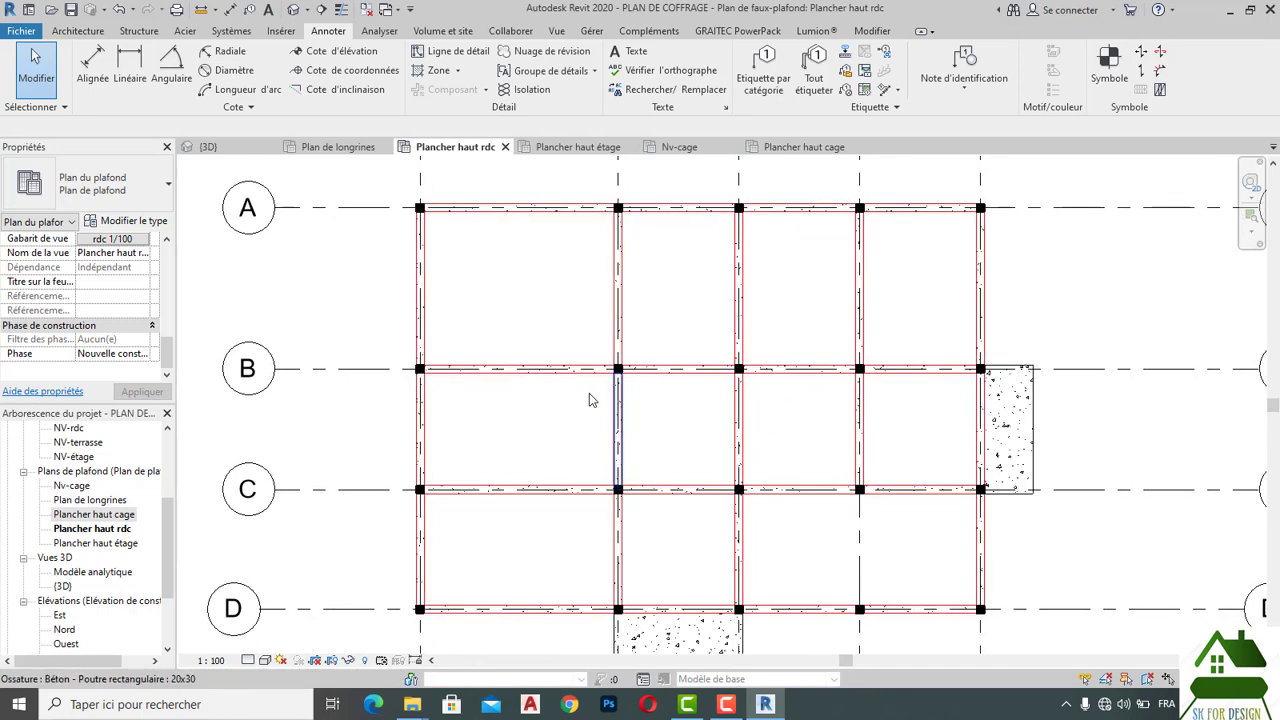
pyautogui.scroll(-2, 572, 390)
pyautogui.scroll(1, 488, 523)
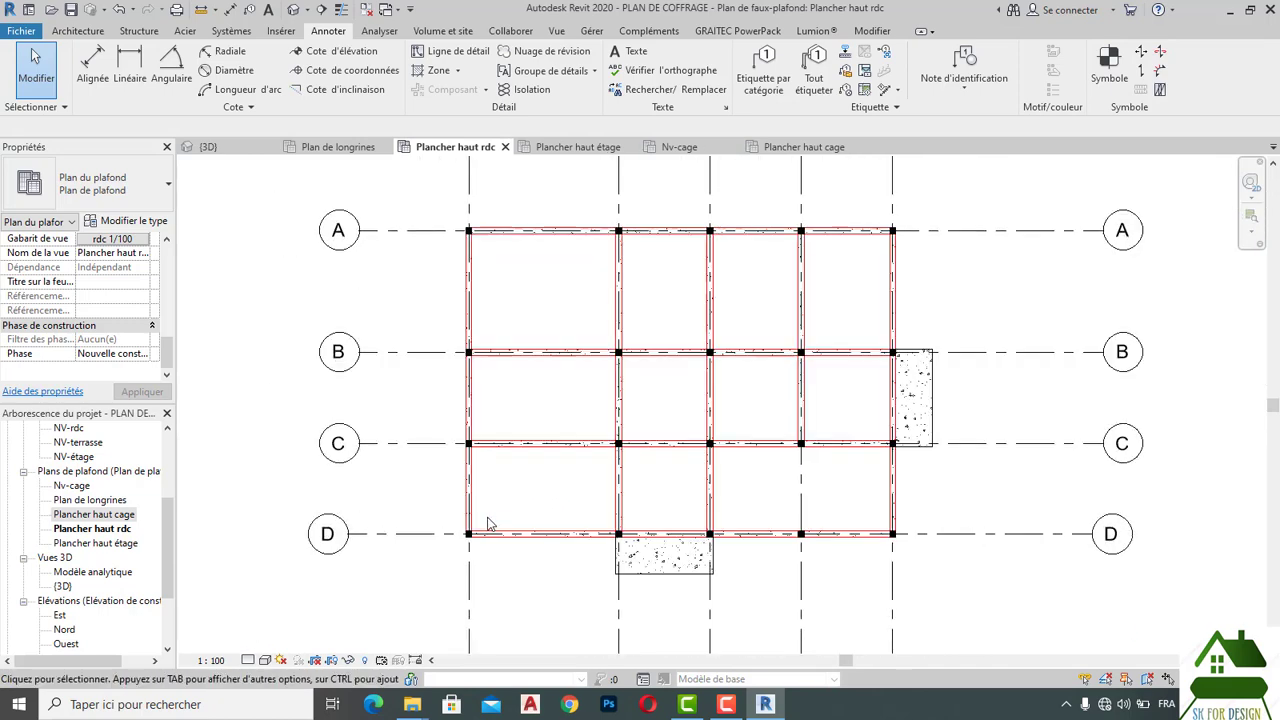
pyautogui.scroll(2, 488, 523)
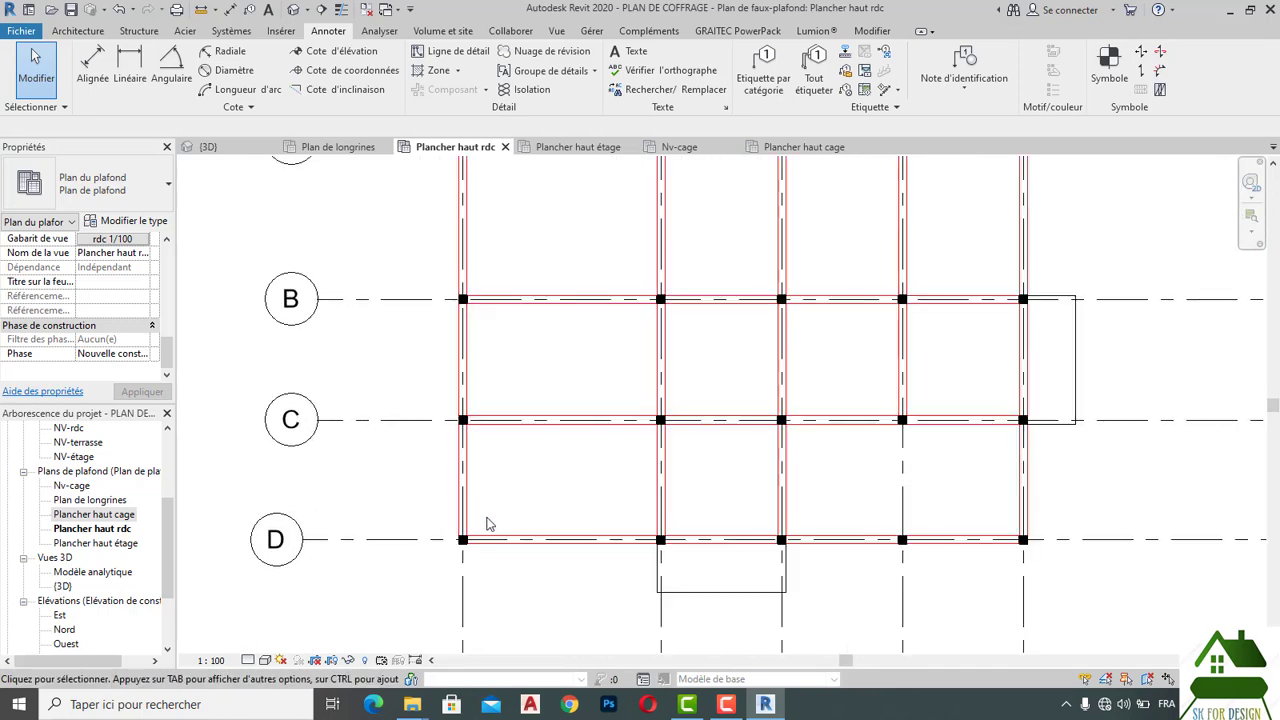
# Switch to the Plancher haut étage ceiling plan, frame its beams, and save the project.
pyautogui.click(575, 148)
pyautogui.scroll(1, 469, 323)
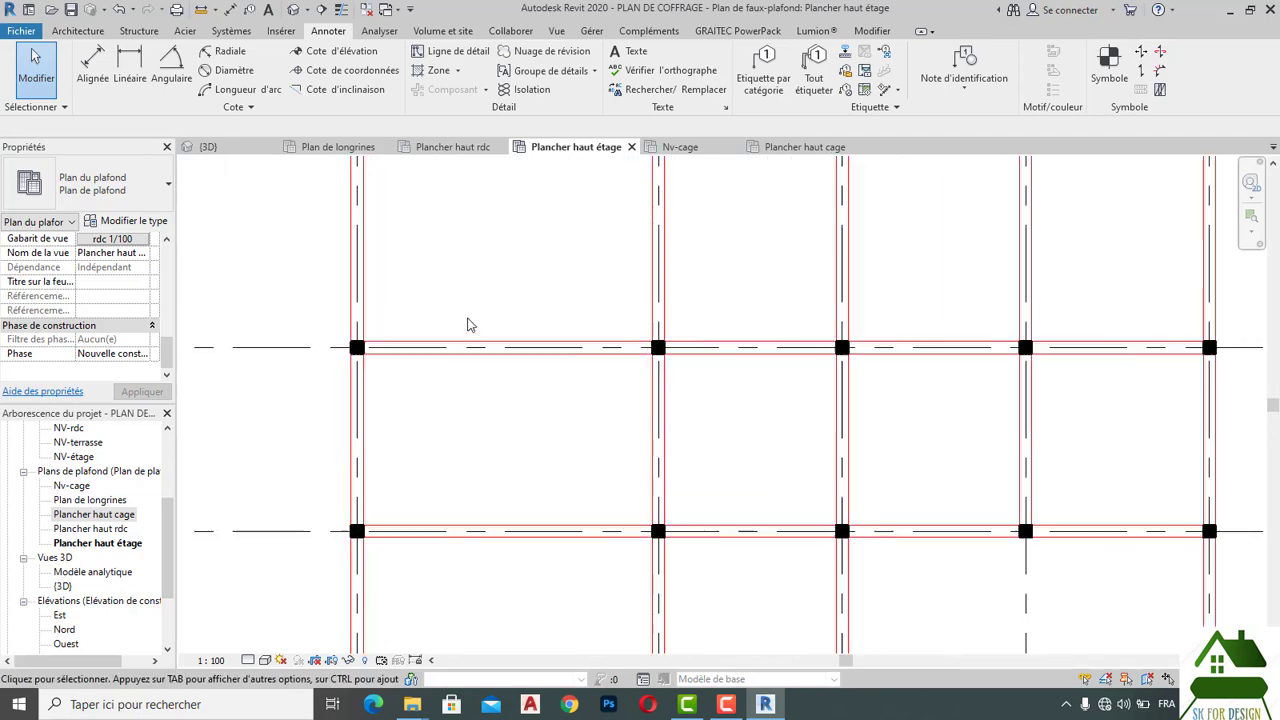
pyautogui.scroll(1, 469, 323)
pyautogui.scroll(-2, 469, 323)
pyautogui.scroll(-1, 469, 325)
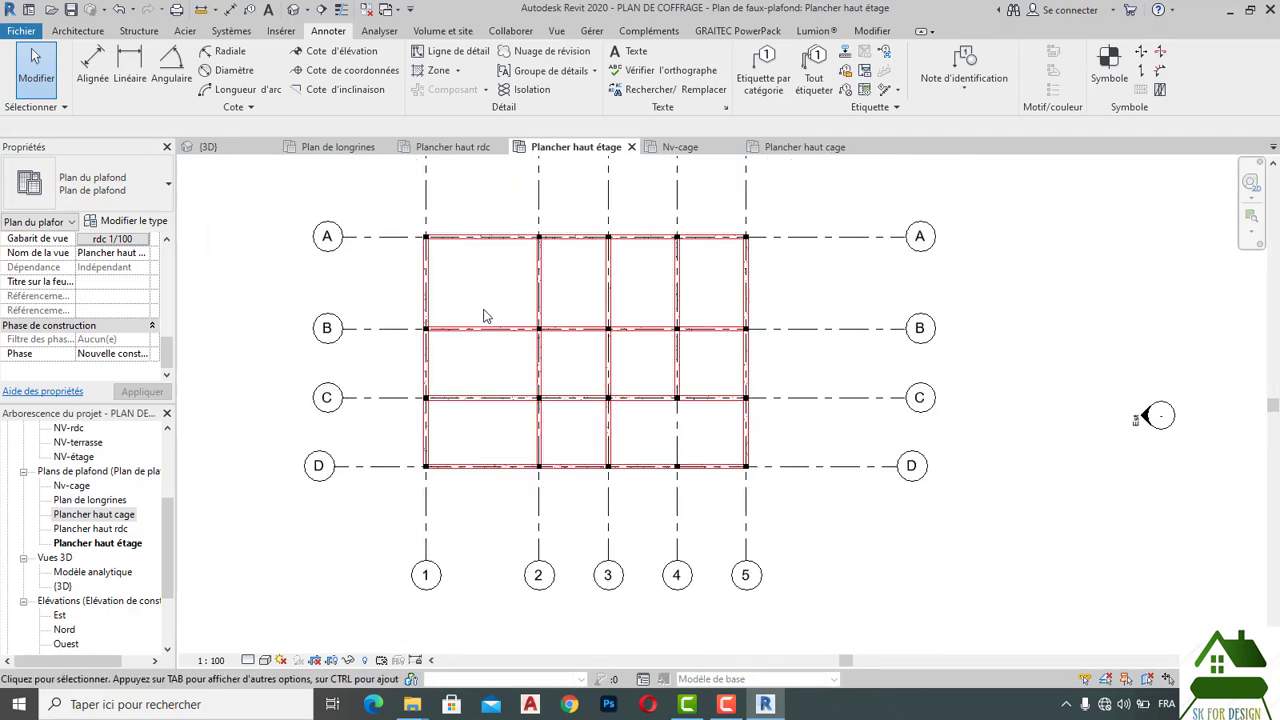
pyautogui.moveTo(484, 316); pyautogui.dragTo(548, 372, button='middle')
pyautogui.scroll(-1, 545, 361)
pyautogui.scroll(-1, 545, 361)
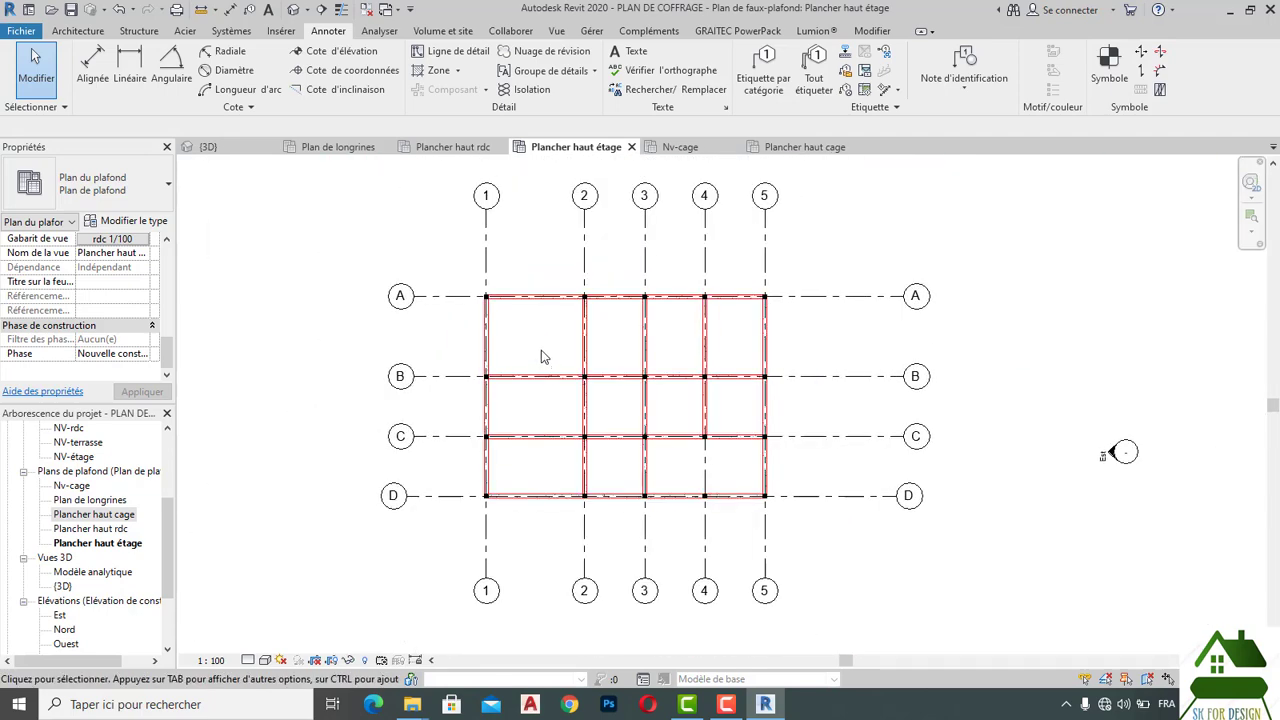
pyautogui.click(72, 10)
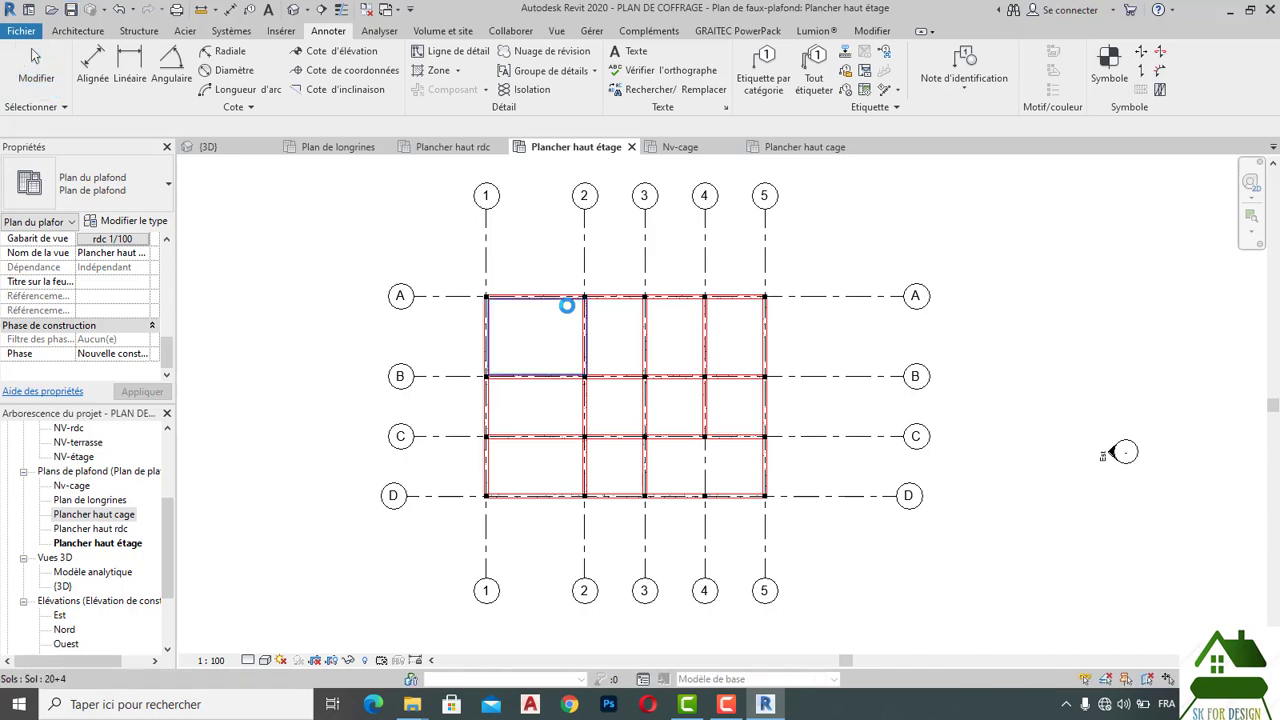
pyautogui.moveTo(858, 361); pyautogui.dragTo(940, 358, button='middle')
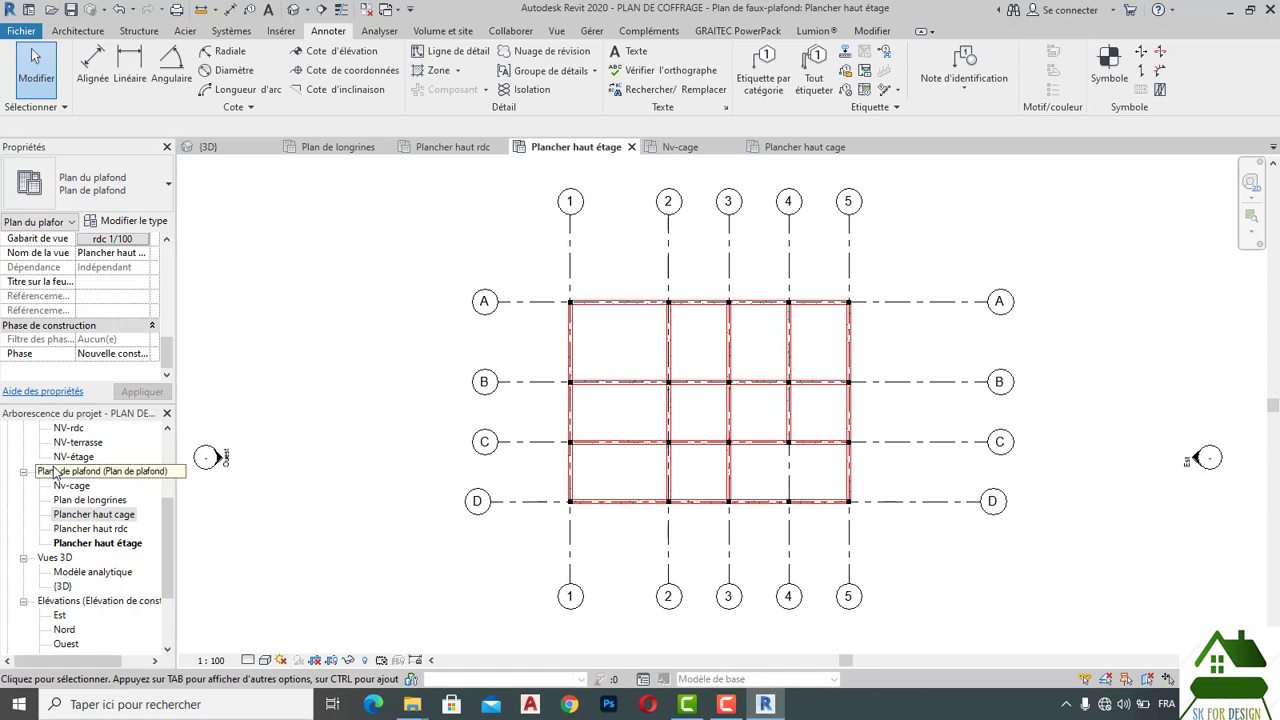
pyautogui.scroll(-1, 76, 474)
# Open the NV-fondation plan from Plans de structure in the Project Browser.
pyautogui.scroll(2, 88, 516)
pyautogui.scroll(1, 90, 510)
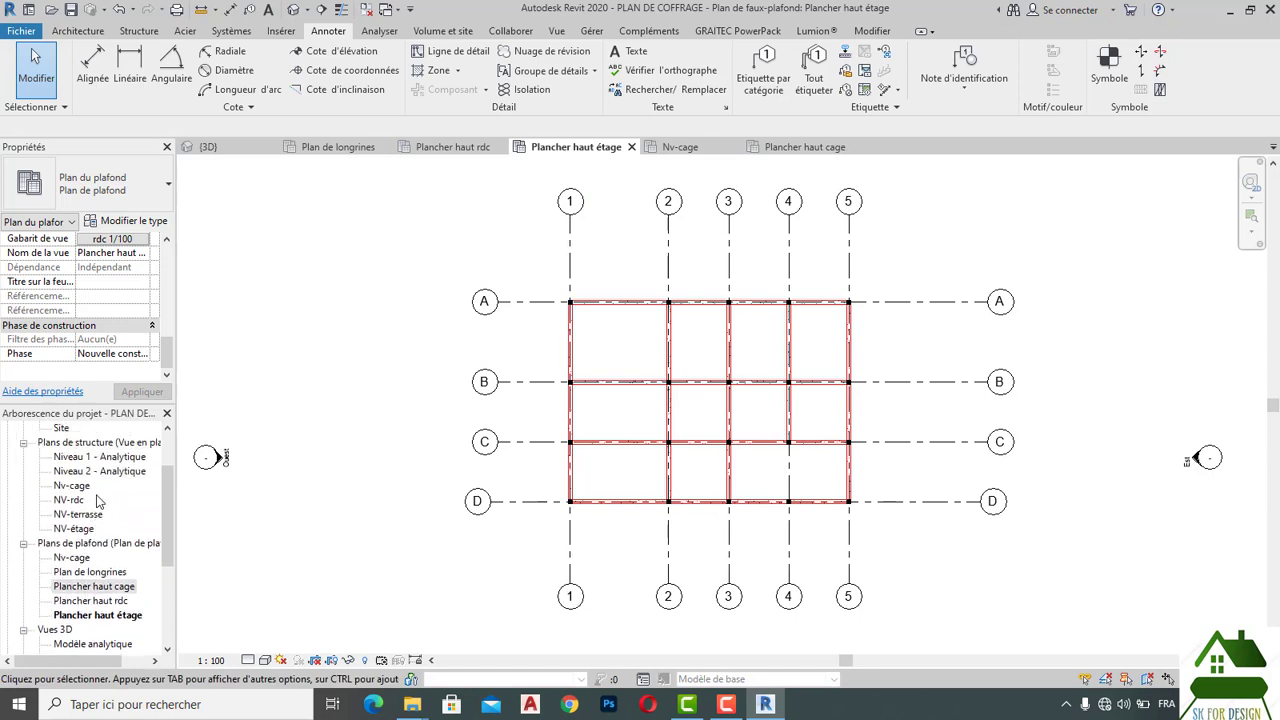
pyautogui.scroll(2, 94, 500)
pyautogui.scroll(2, 98, 489)
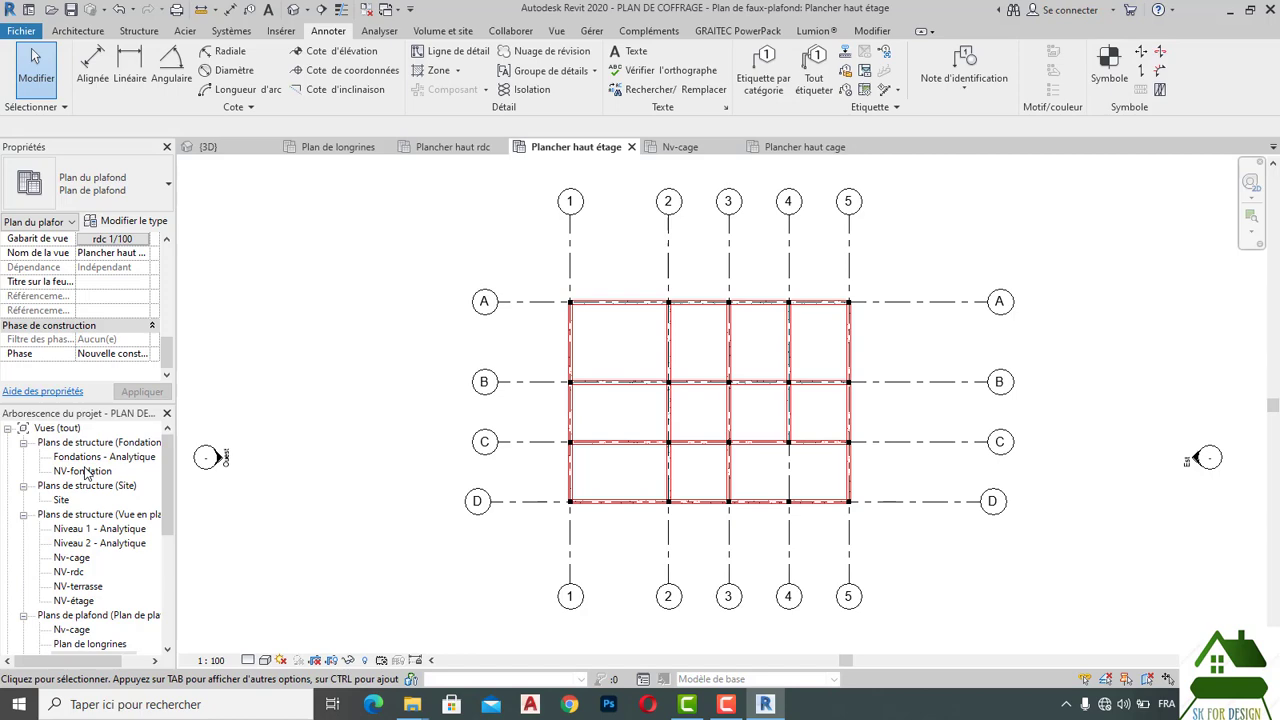
pyautogui.doubleClick(86, 471)
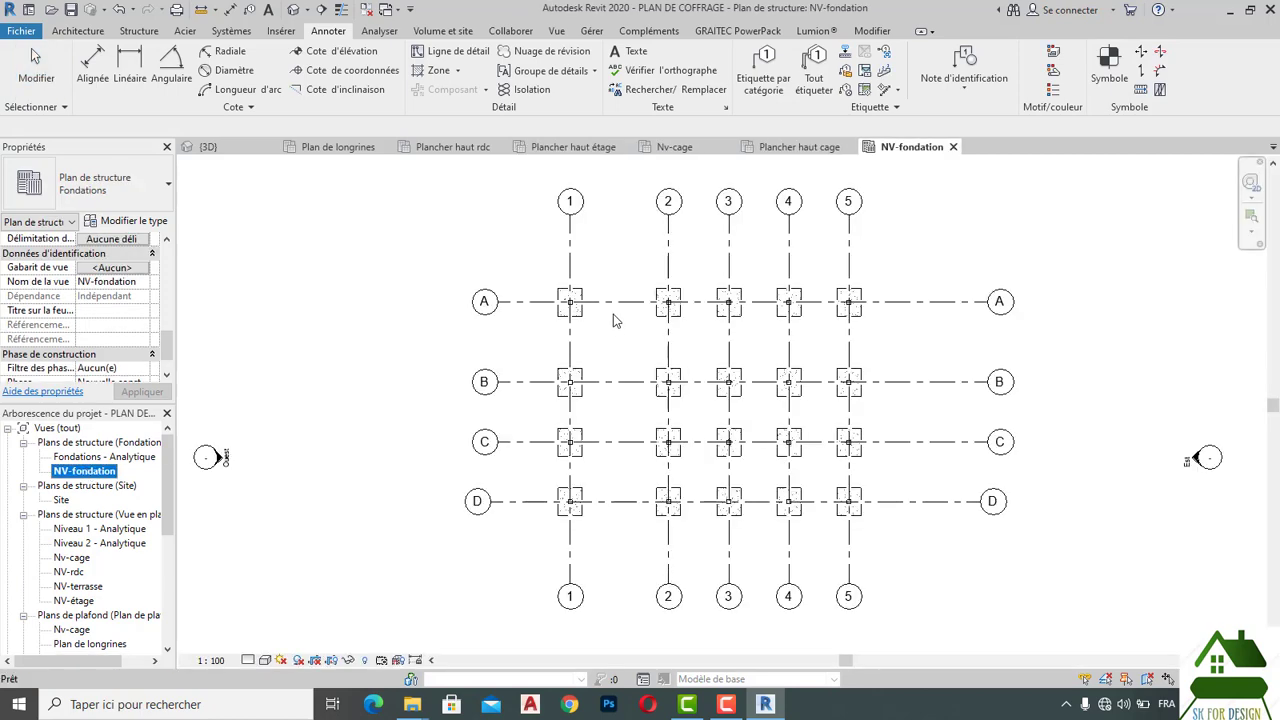
pyautogui.scroll(1, 613, 314)
pyautogui.scroll(-2, 613, 314)
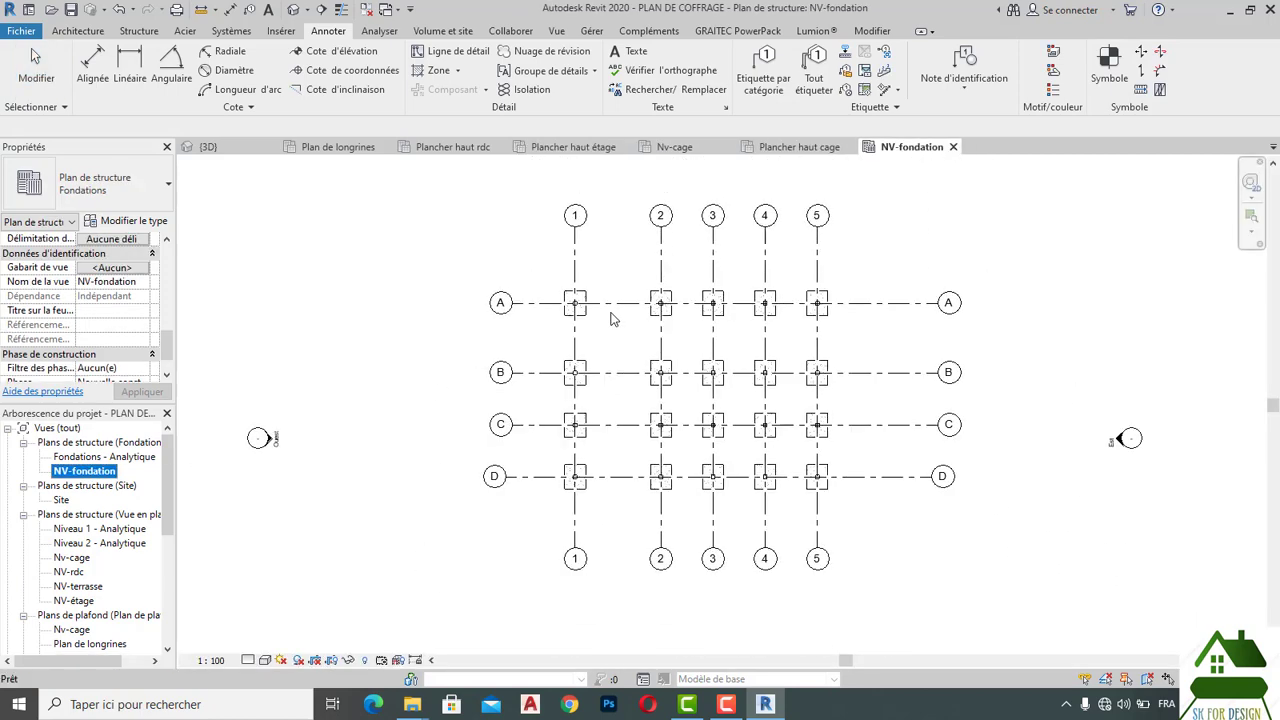
pyautogui.scroll(-2, 613, 318)
pyautogui.scroll(1, 591, 387)
pyautogui.scroll(1, 806, 507)
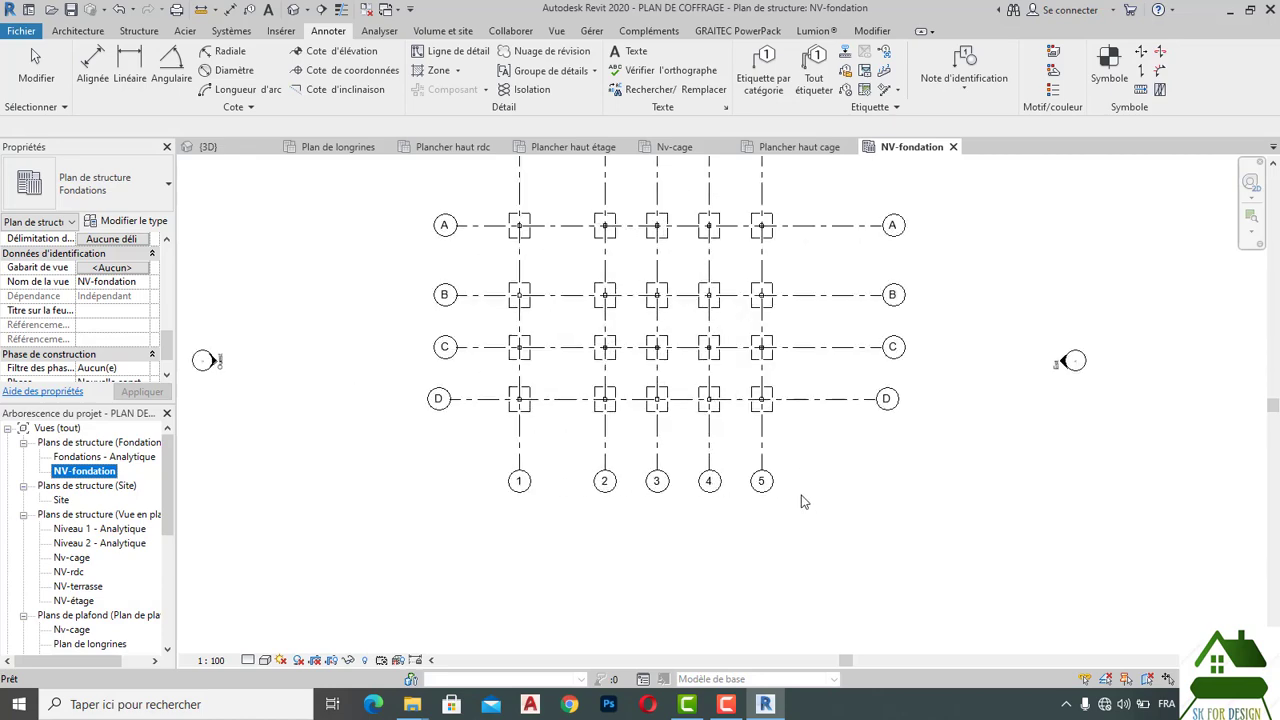
pyautogui.scroll(1, 803, 500)
pyautogui.scroll(-1, 617, 480)
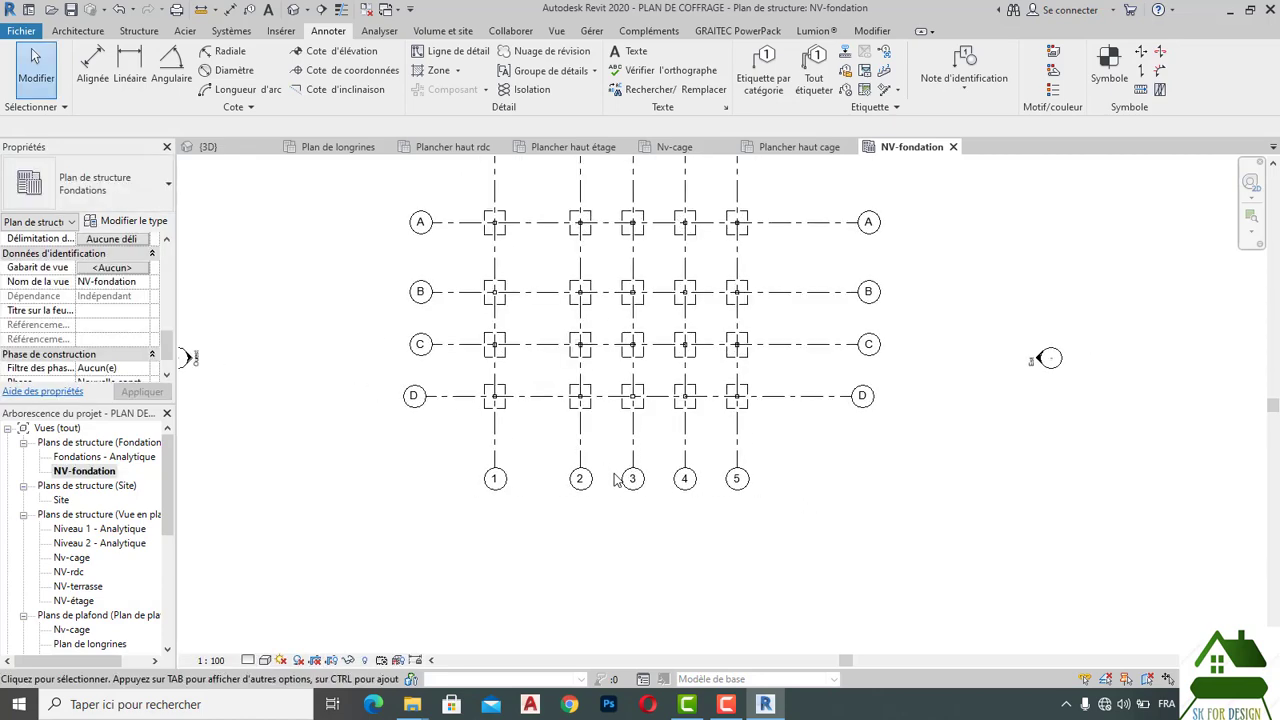
pyautogui.scroll(-1, 617, 476)
# Bring up Visibility/Graphics with VG and scroll down to the Poteaux porteurs category.
pyautogui.press('v')
pyautogui.press('g')
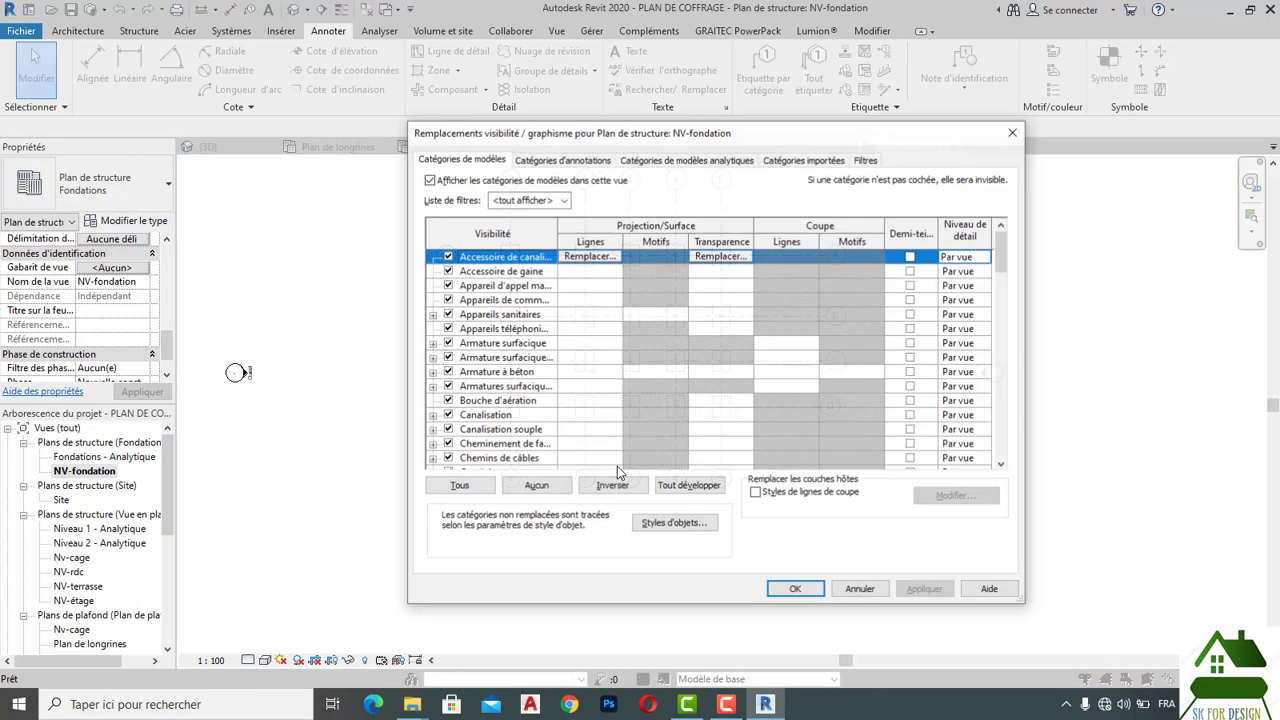
pyautogui.scroll(-1, 527, 374)
pyautogui.scroll(-3, 520, 380)
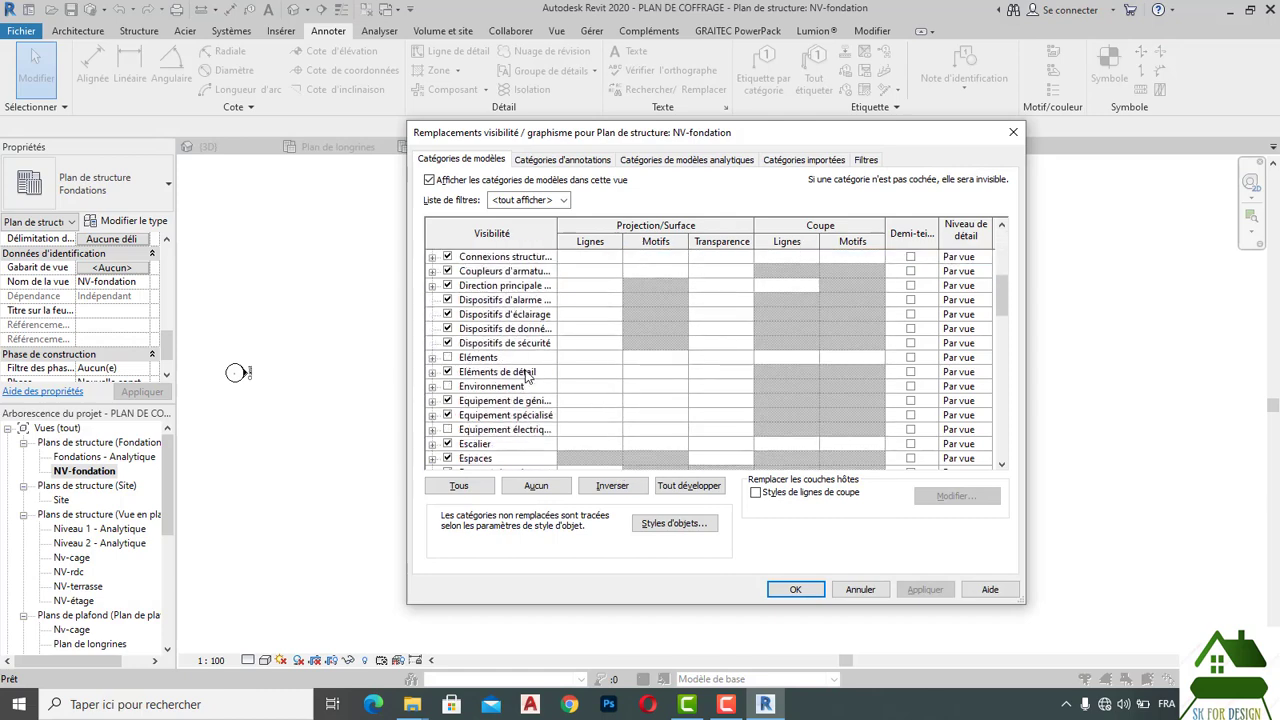
pyautogui.scroll(-3, 515, 384)
pyautogui.scroll(-1, 511, 387)
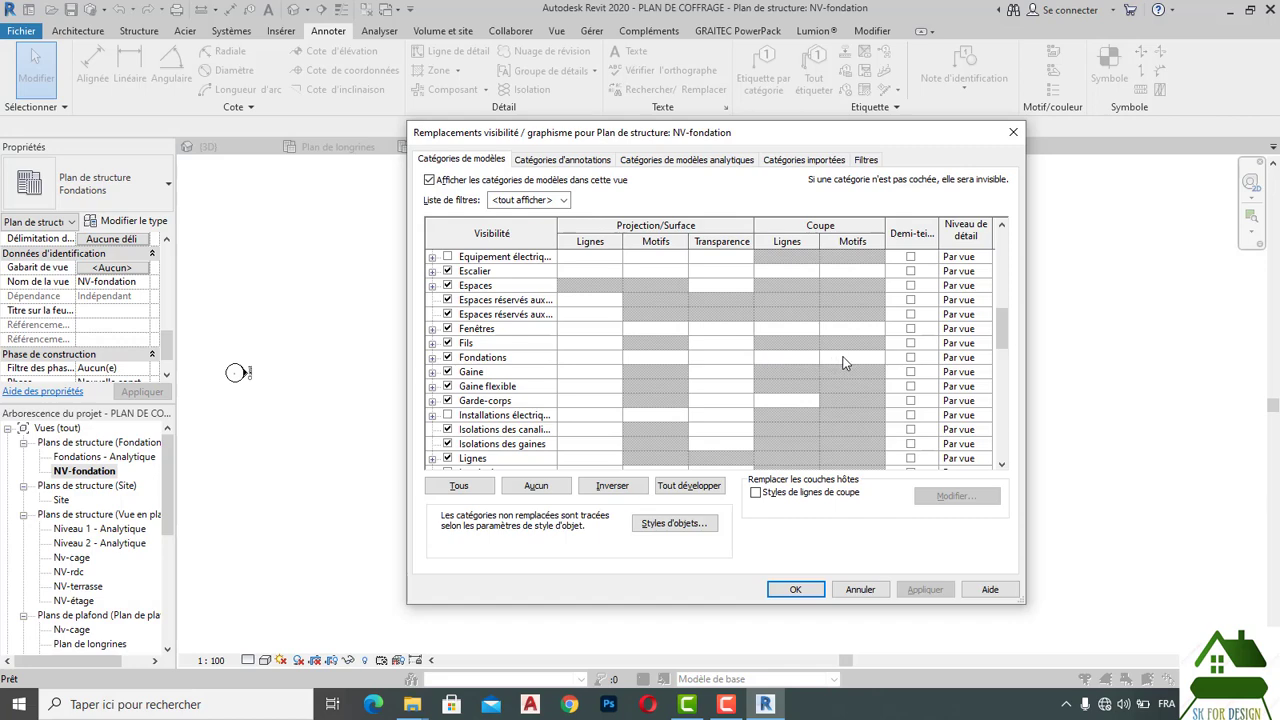
pyautogui.scroll(-3, 487, 397)
pyautogui.scroll(-2, 487, 397)
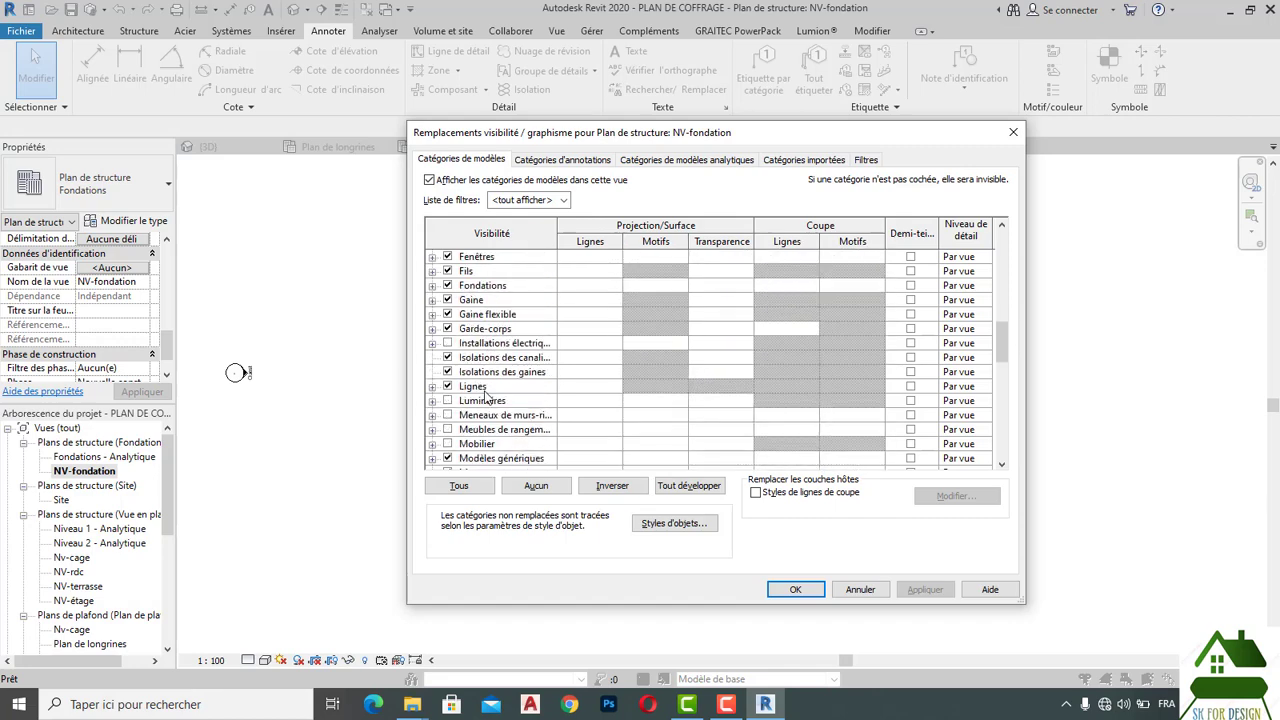
pyautogui.scroll(-3, 487, 398)
pyautogui.scroll(-3, 487, 400)
pyautogui.scroll(-2, 487, 401)
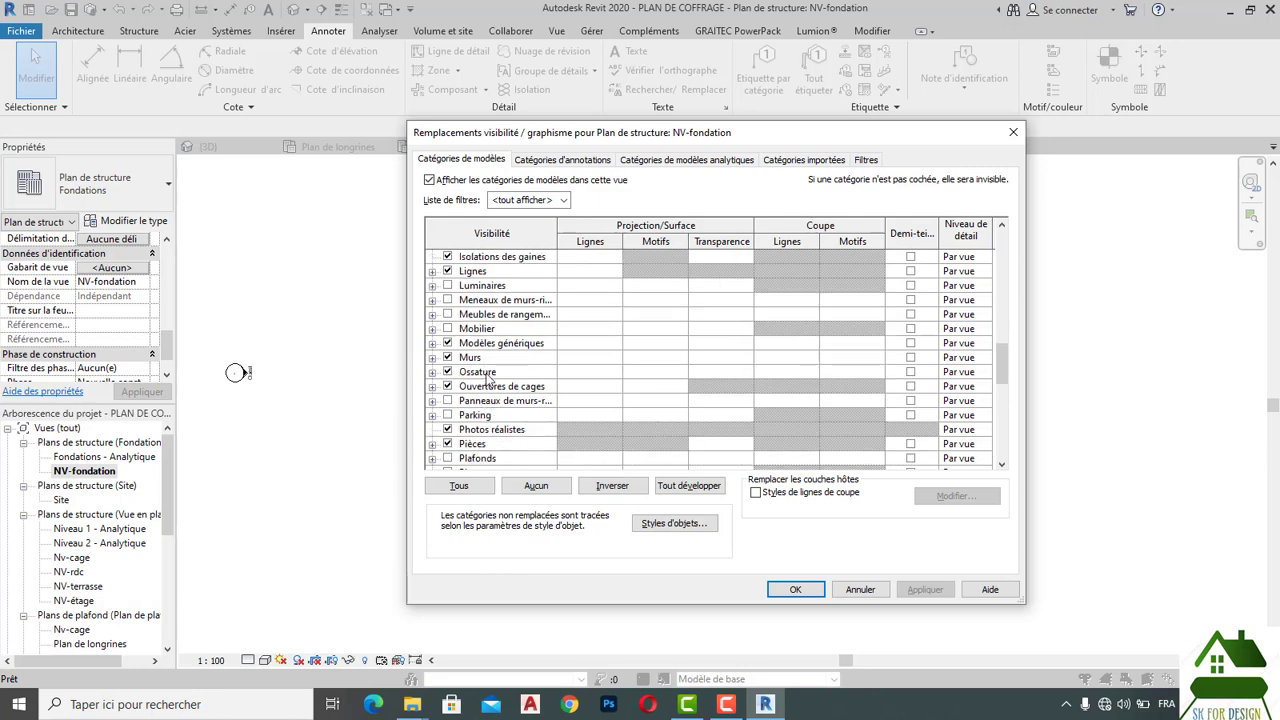
pyautogui.scroll(-4, 487, 380)
pyautogui.scroll(-2, 487, 380)
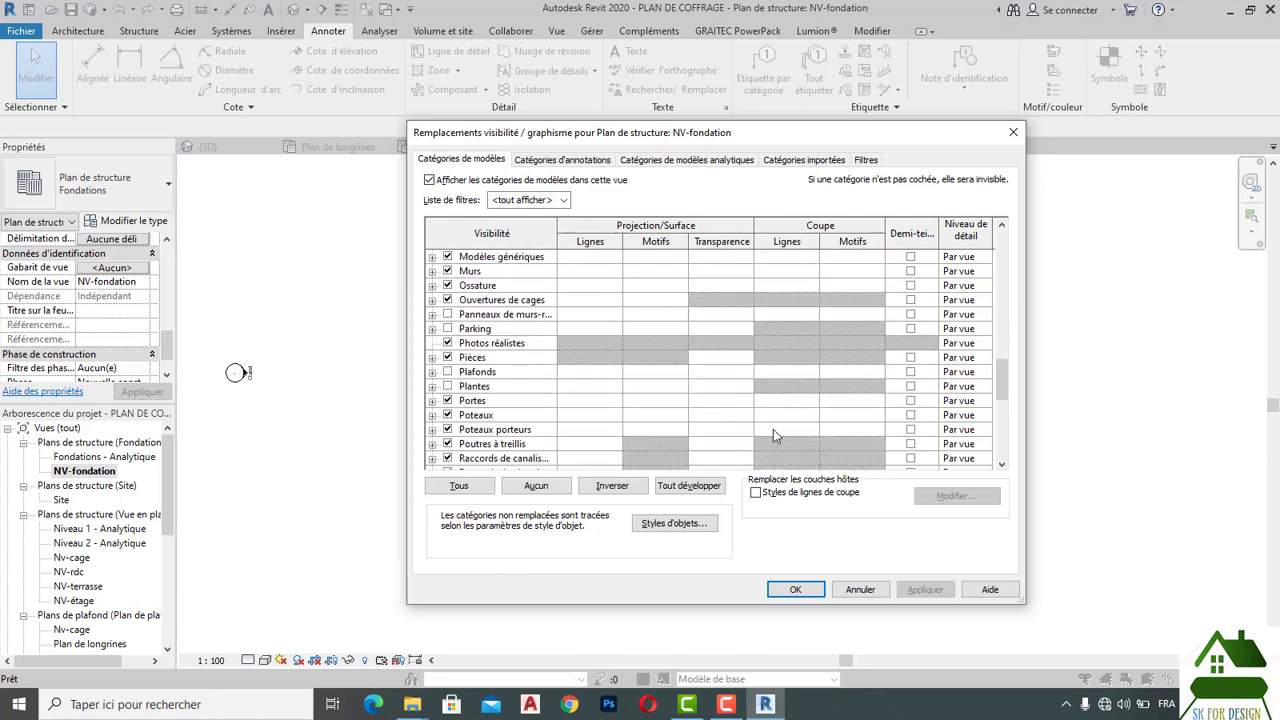
# Give Poteaux porteurs a solid fill cut-pattern override and apply it to NV-fondation.
pyautogui.click(841, 430)
pyautogui.click(841, 430)
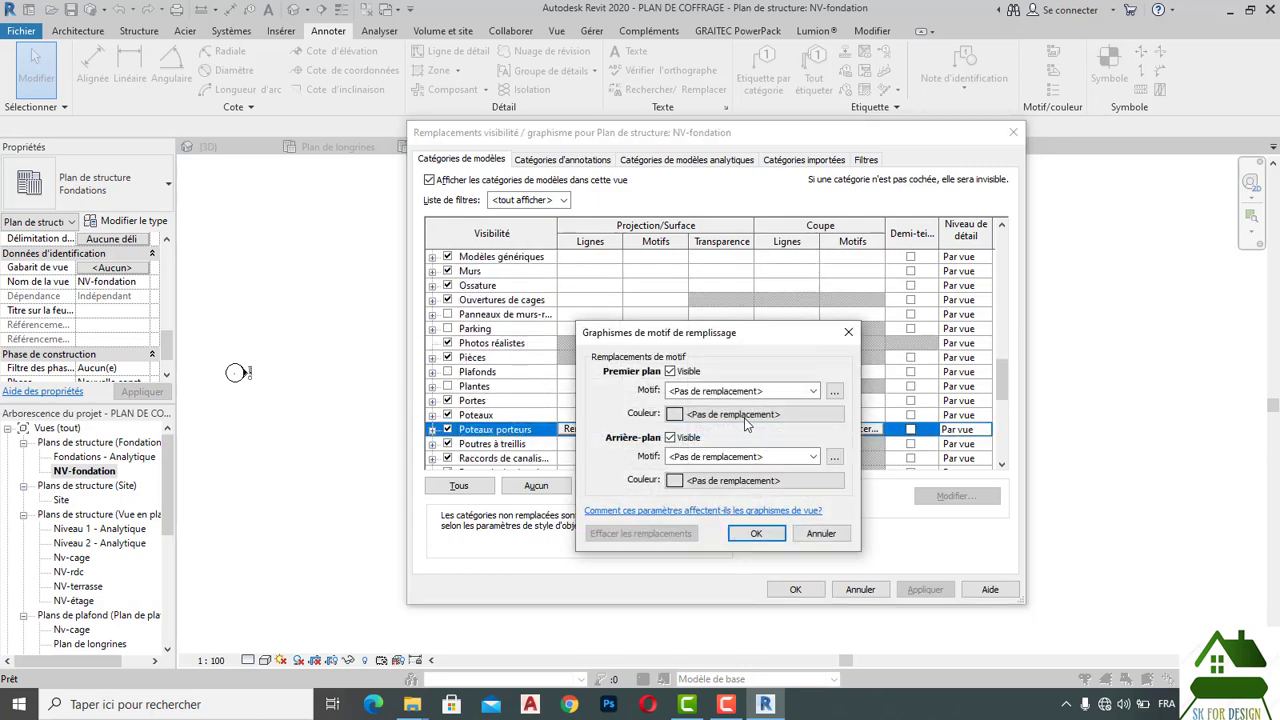
pyautogui.click(813, 391)
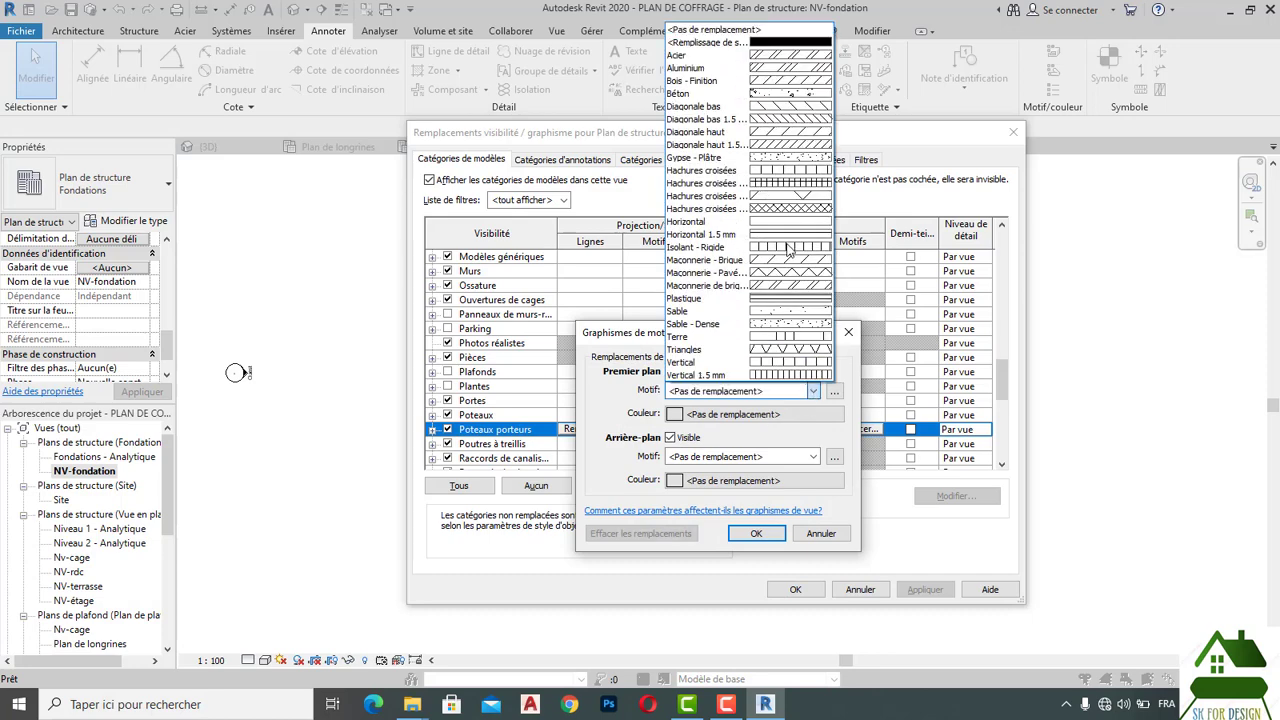
pyautogui.click(806, 43)
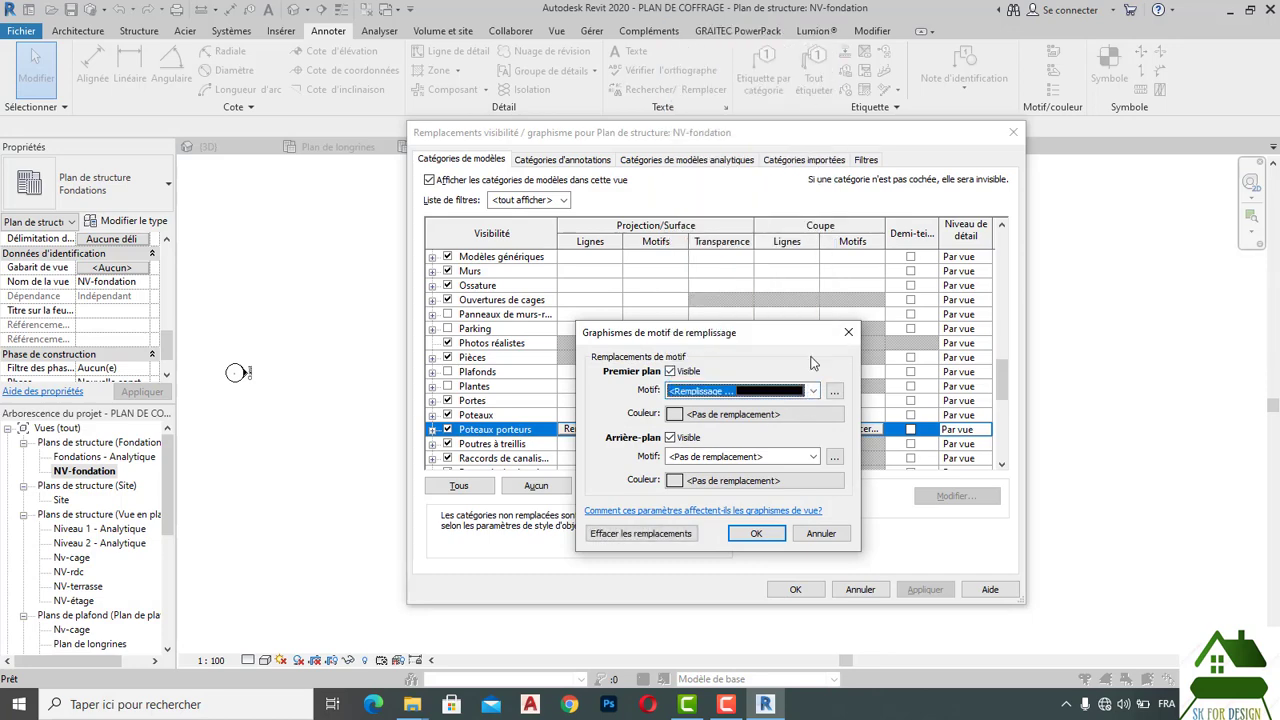
pyautogui.click(756, 533)
pyautogui.click(925, 590)
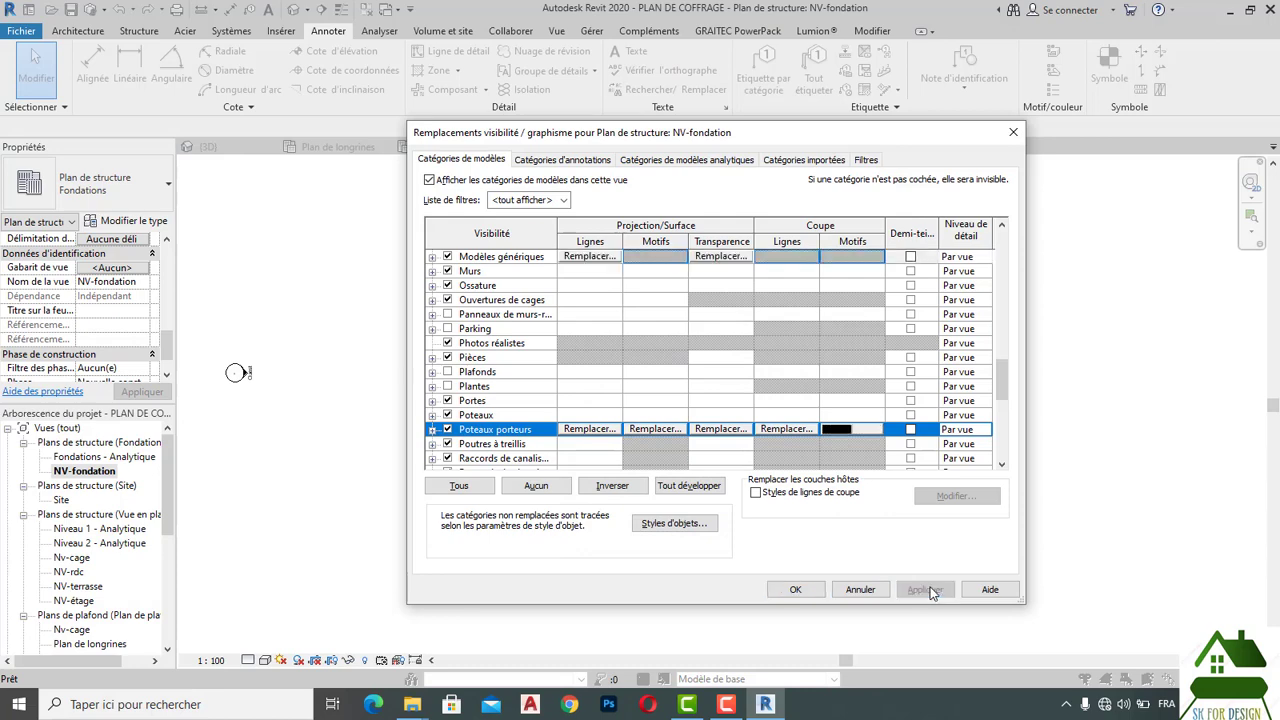
pyautogui.click(790, 589)
# Zoom in on the NV-fondation foundations to check the solid black columns.
pyautogui.scroll(2, 567, 350)
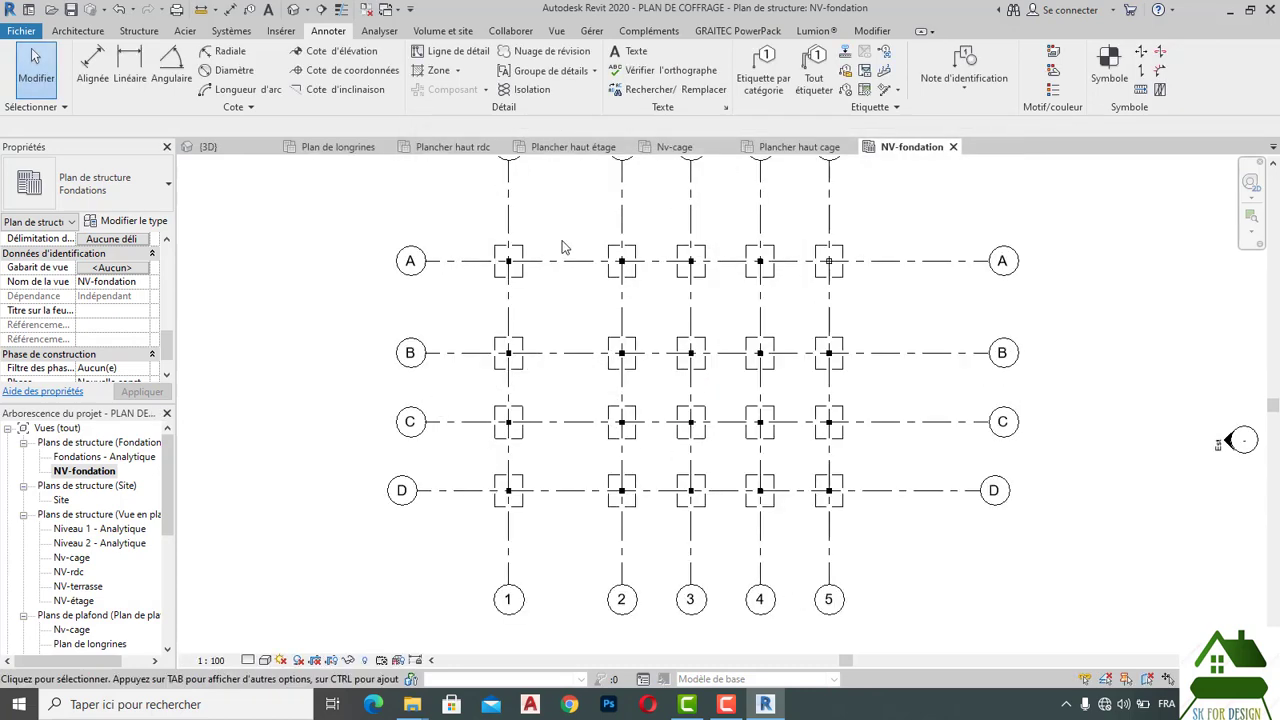
pyautogui.scroll(3, 563, 249)
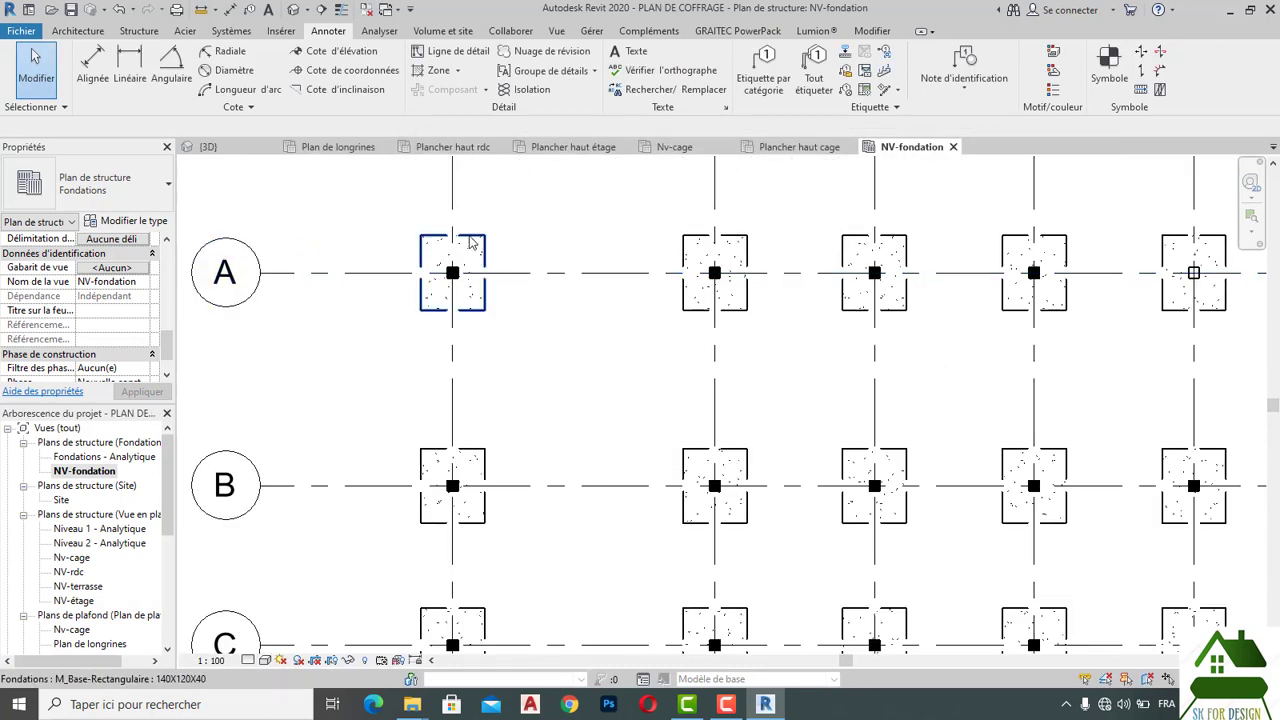
pyautogui.scroll(2, 460, 258)
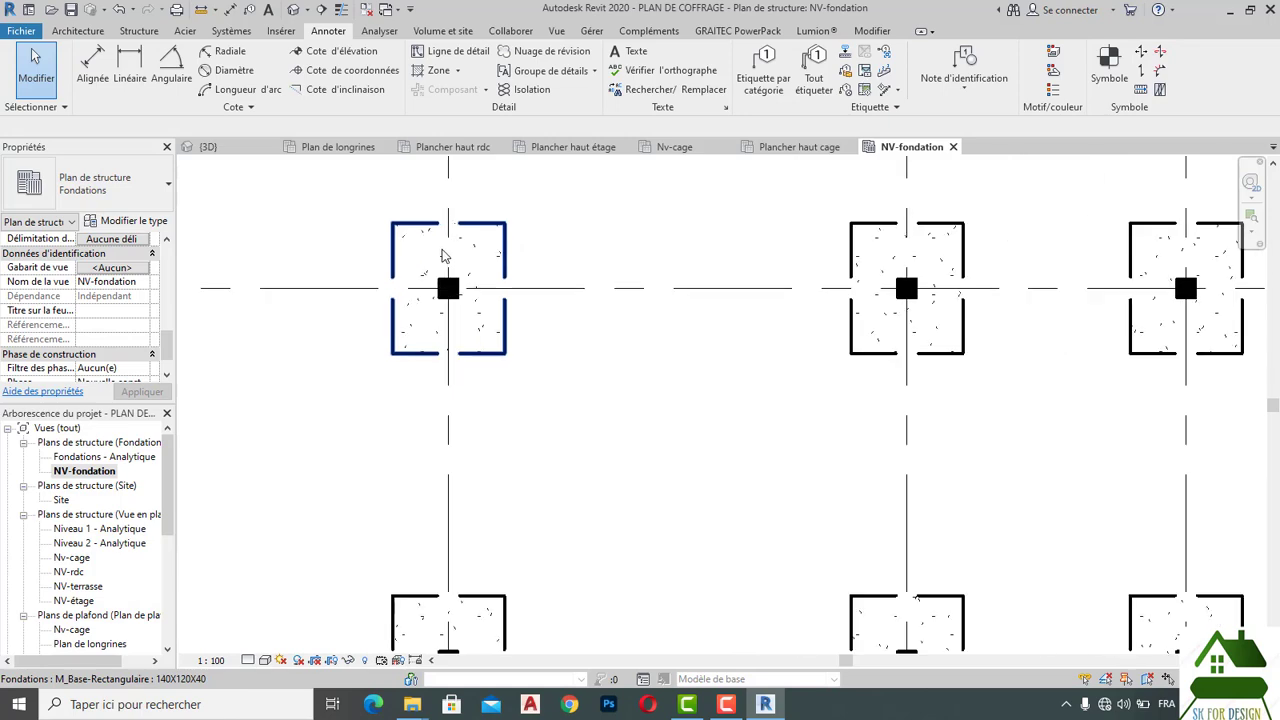
pyautogui.scroll(-3, 455, 283)
pyautogui.scroll(-1, 478, 279)
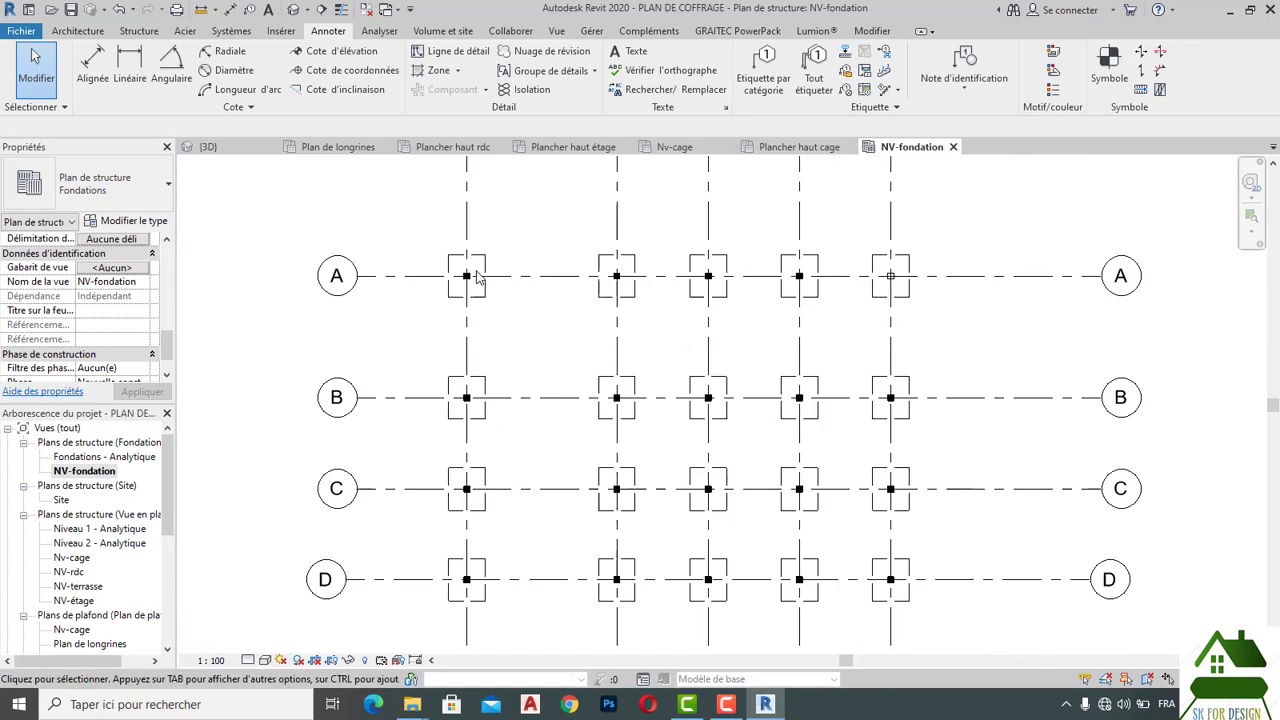
pyautogui.scroll(-1, 478, 279)
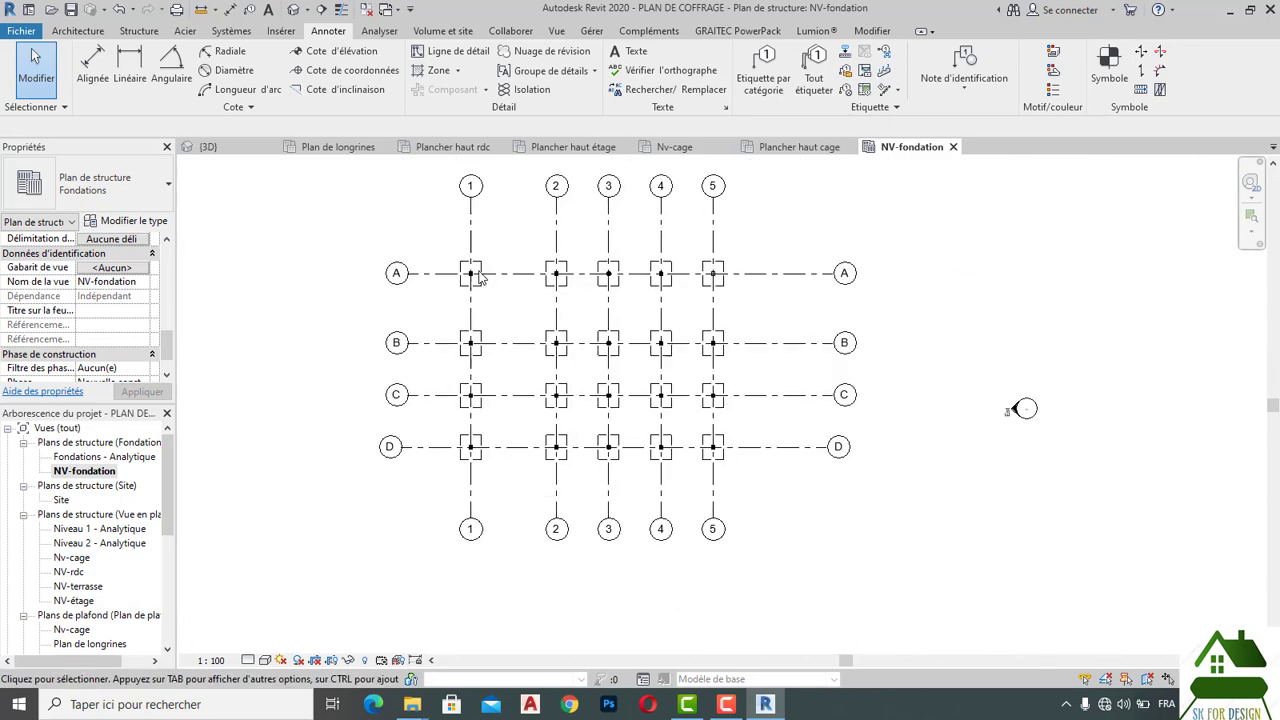
# Switch to the Plancher haut rdc ceiling plan and centre its beam grid.
pyautogui.click(352, 152)
pyautogui.click(452, 147)
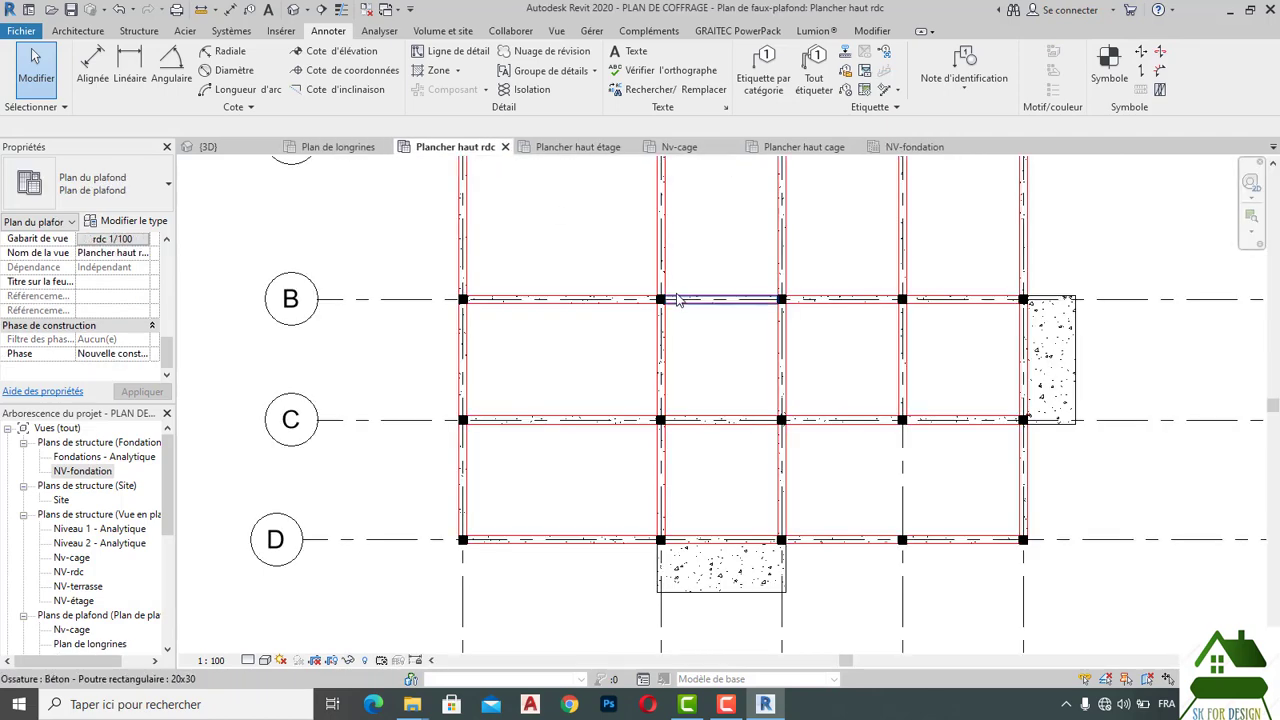
pyautogui.scroll(-2, 677, 300)
pyautogui.moveTo(958, 472); pyautogui.dragTo(955, 518, button='middle')
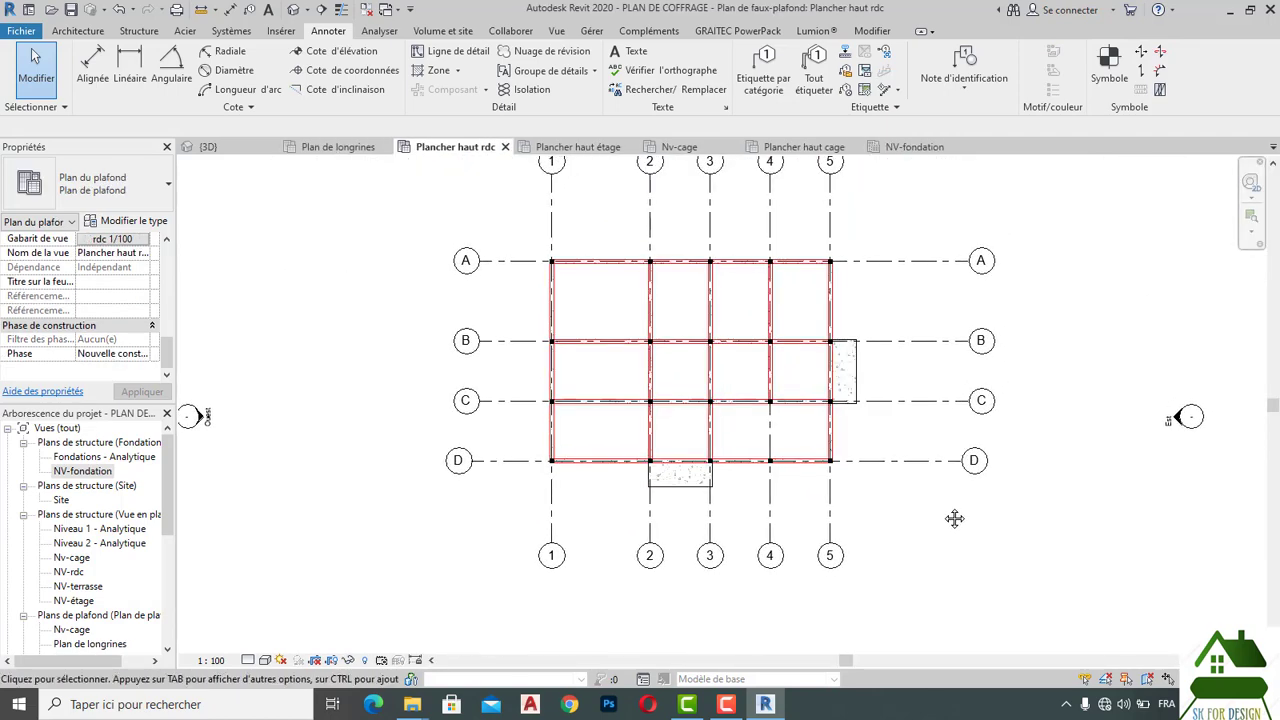